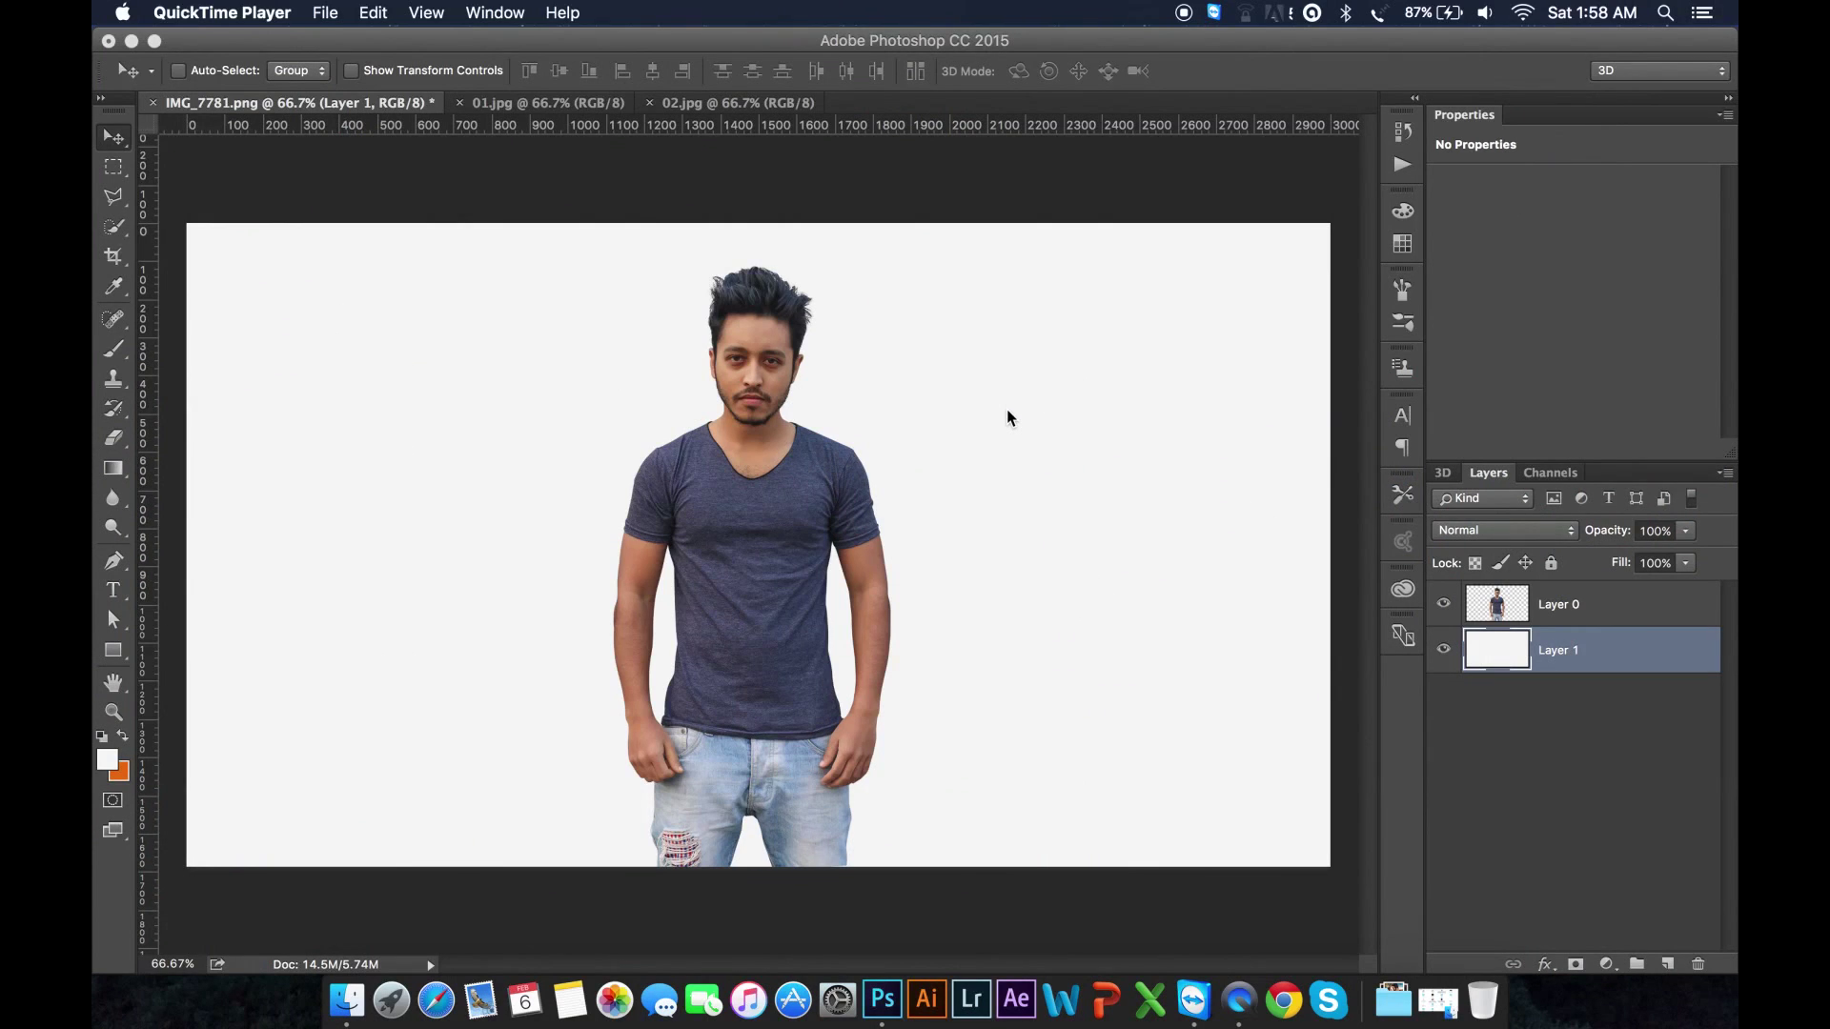
Step: Compare the plain T-shirt photo with the printed T-shirt designs in 01.jpg and 02.jpg at close range
left_click(957, 397)
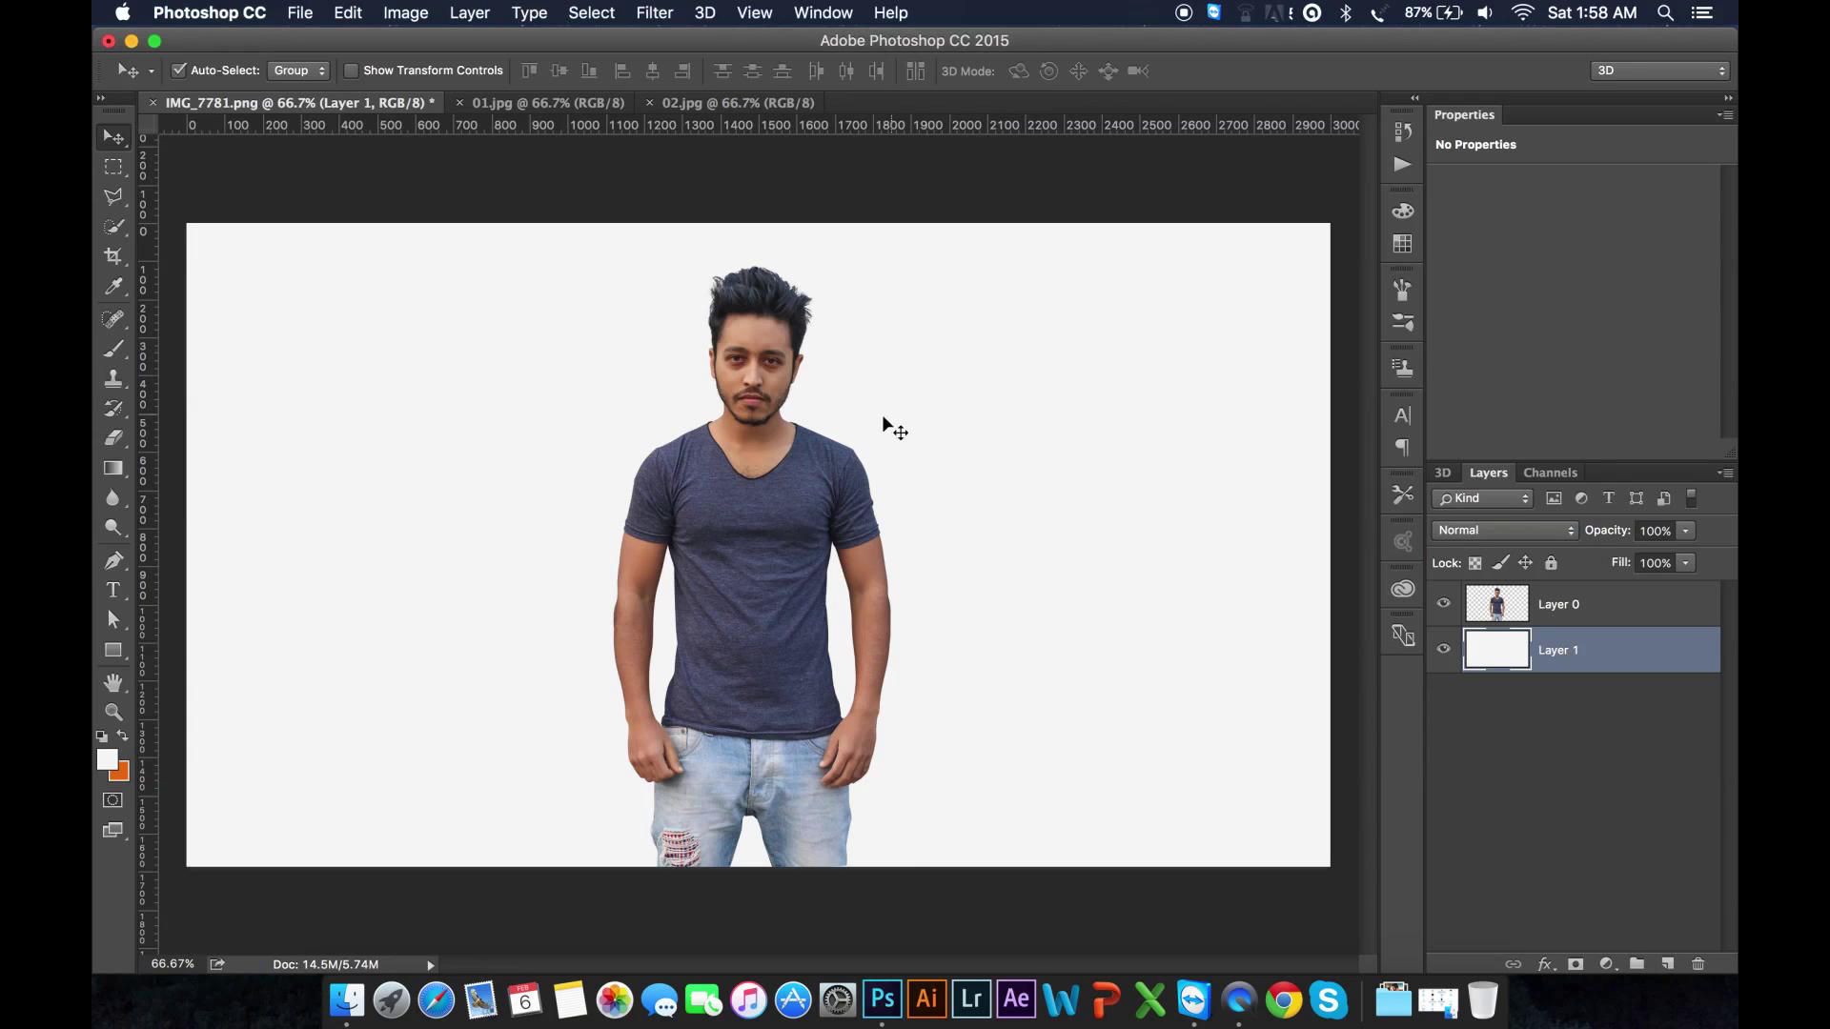
key("super+plus")
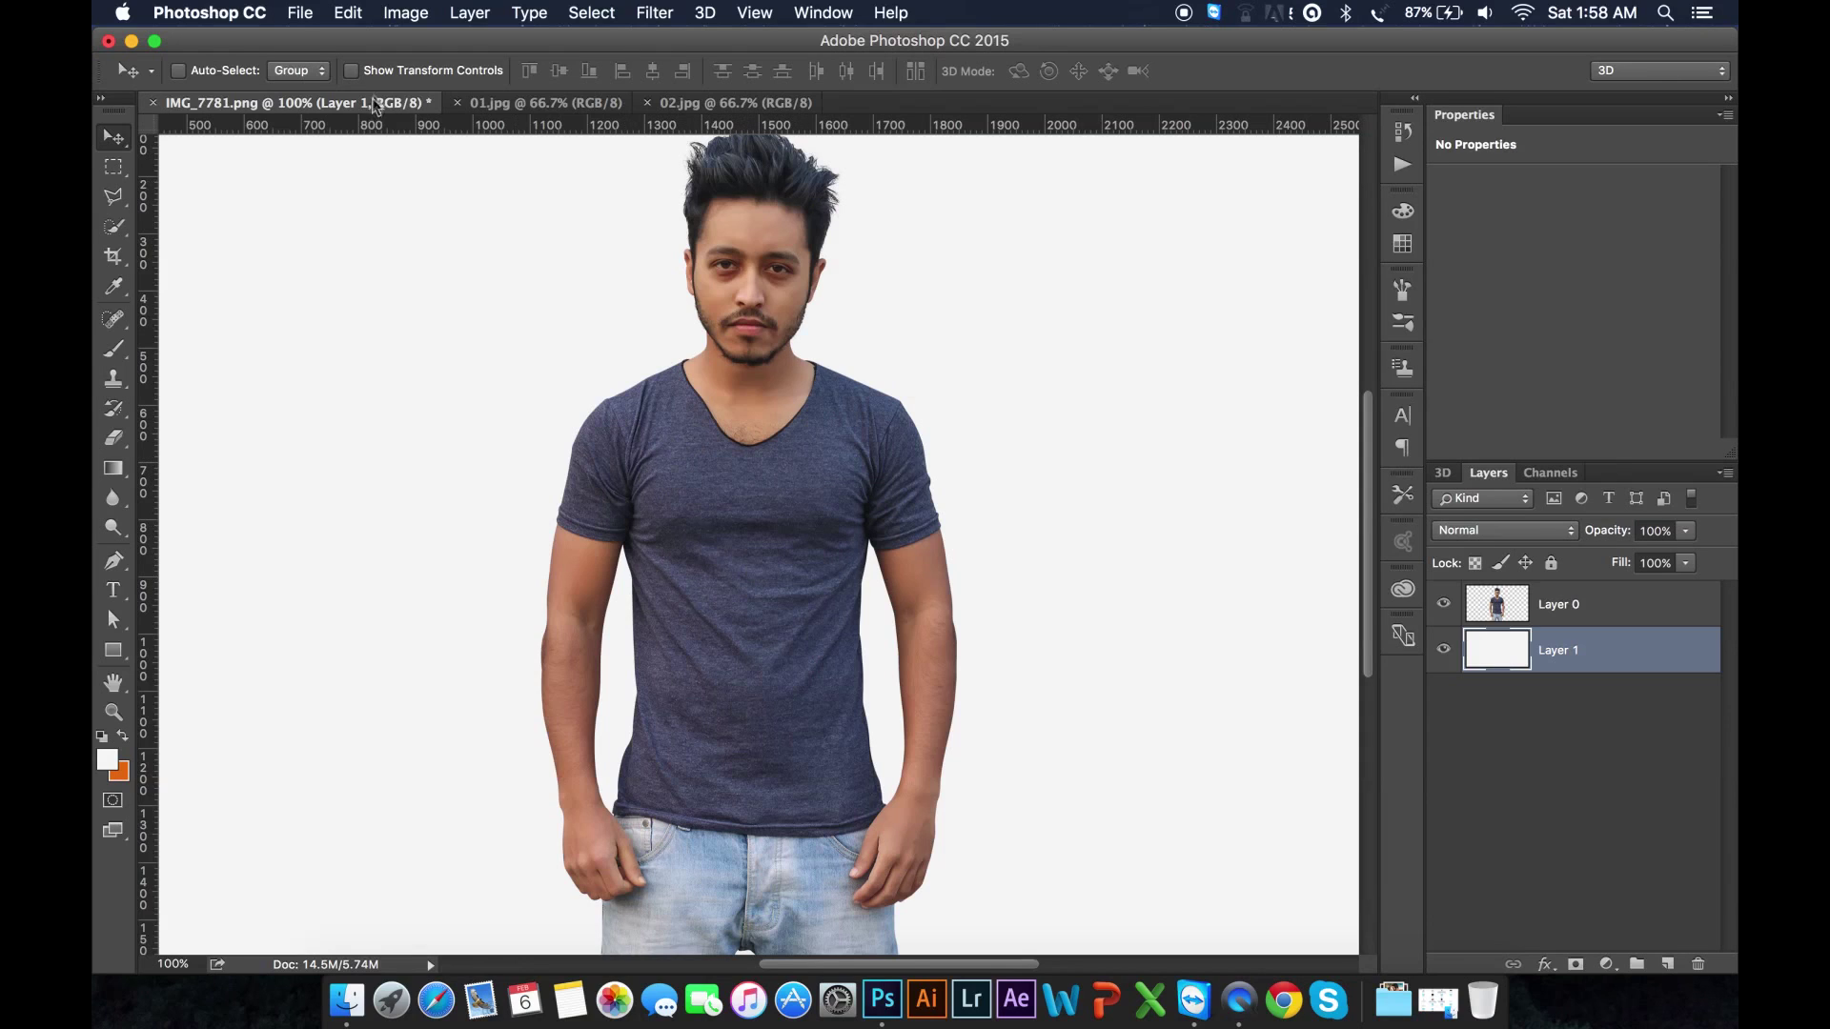
left_click(497, 103)
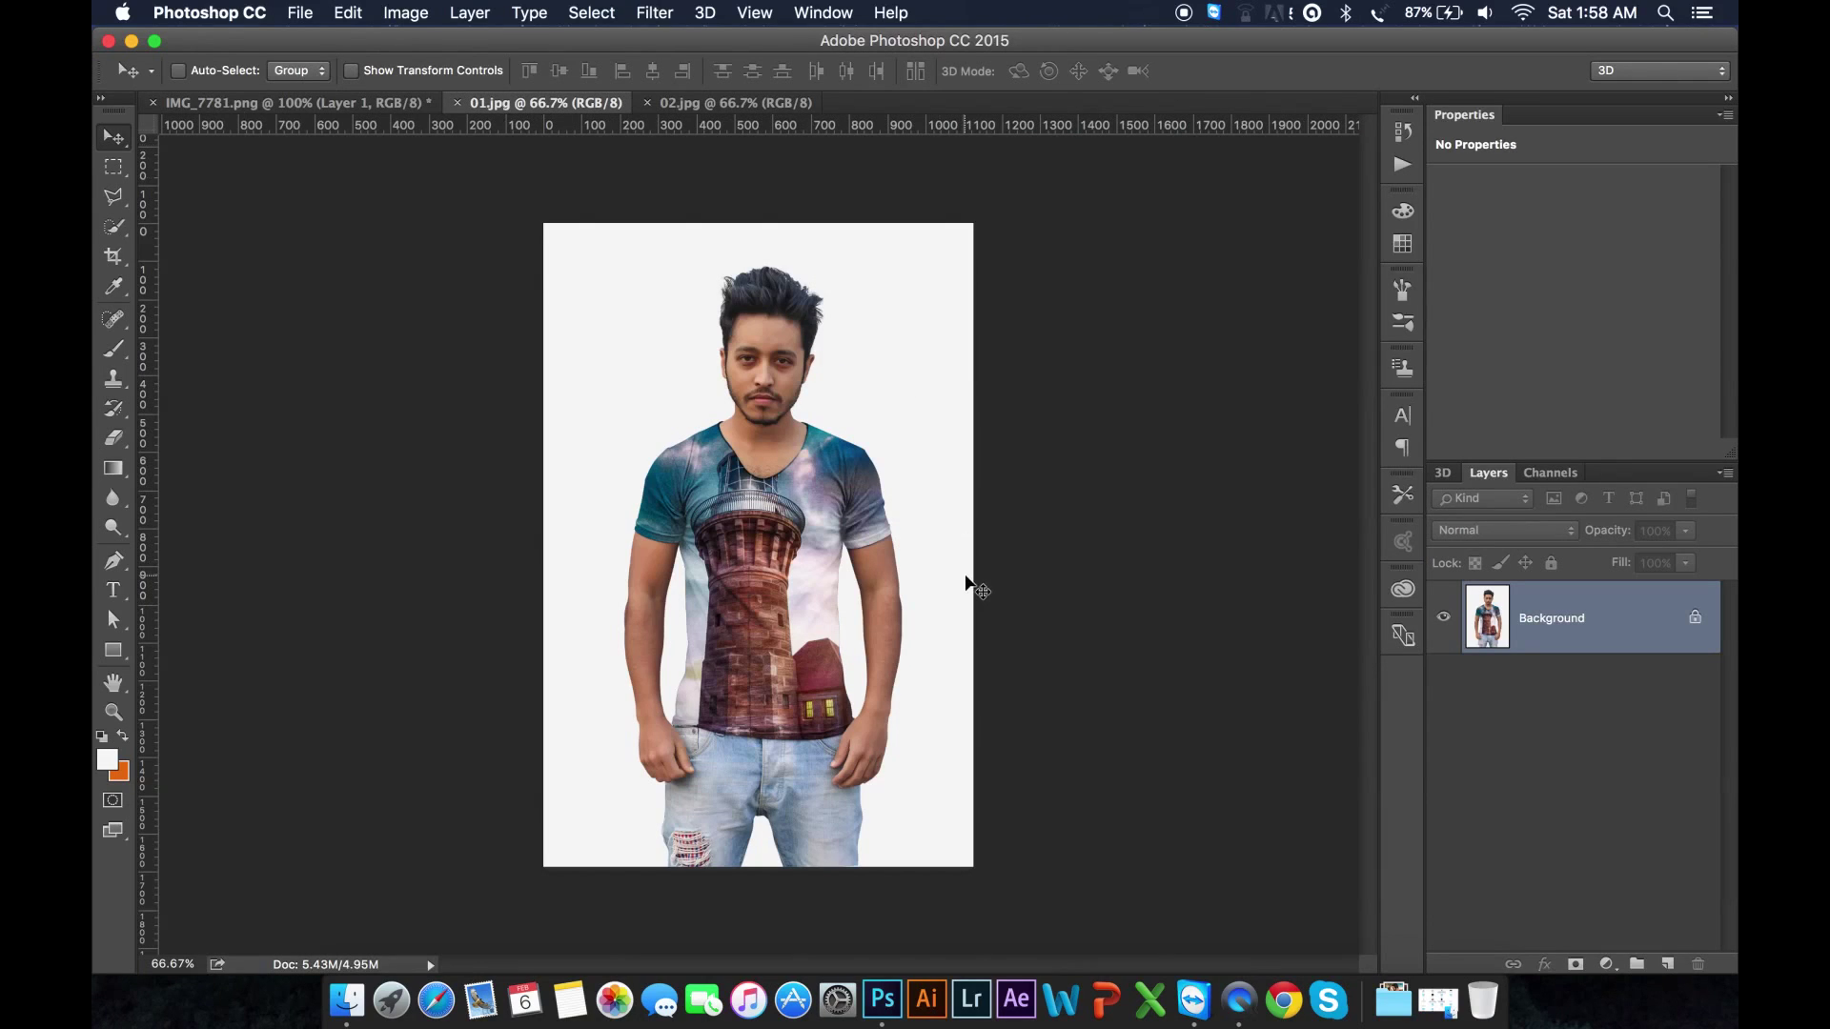
key("super+plus")
key("super+plus")
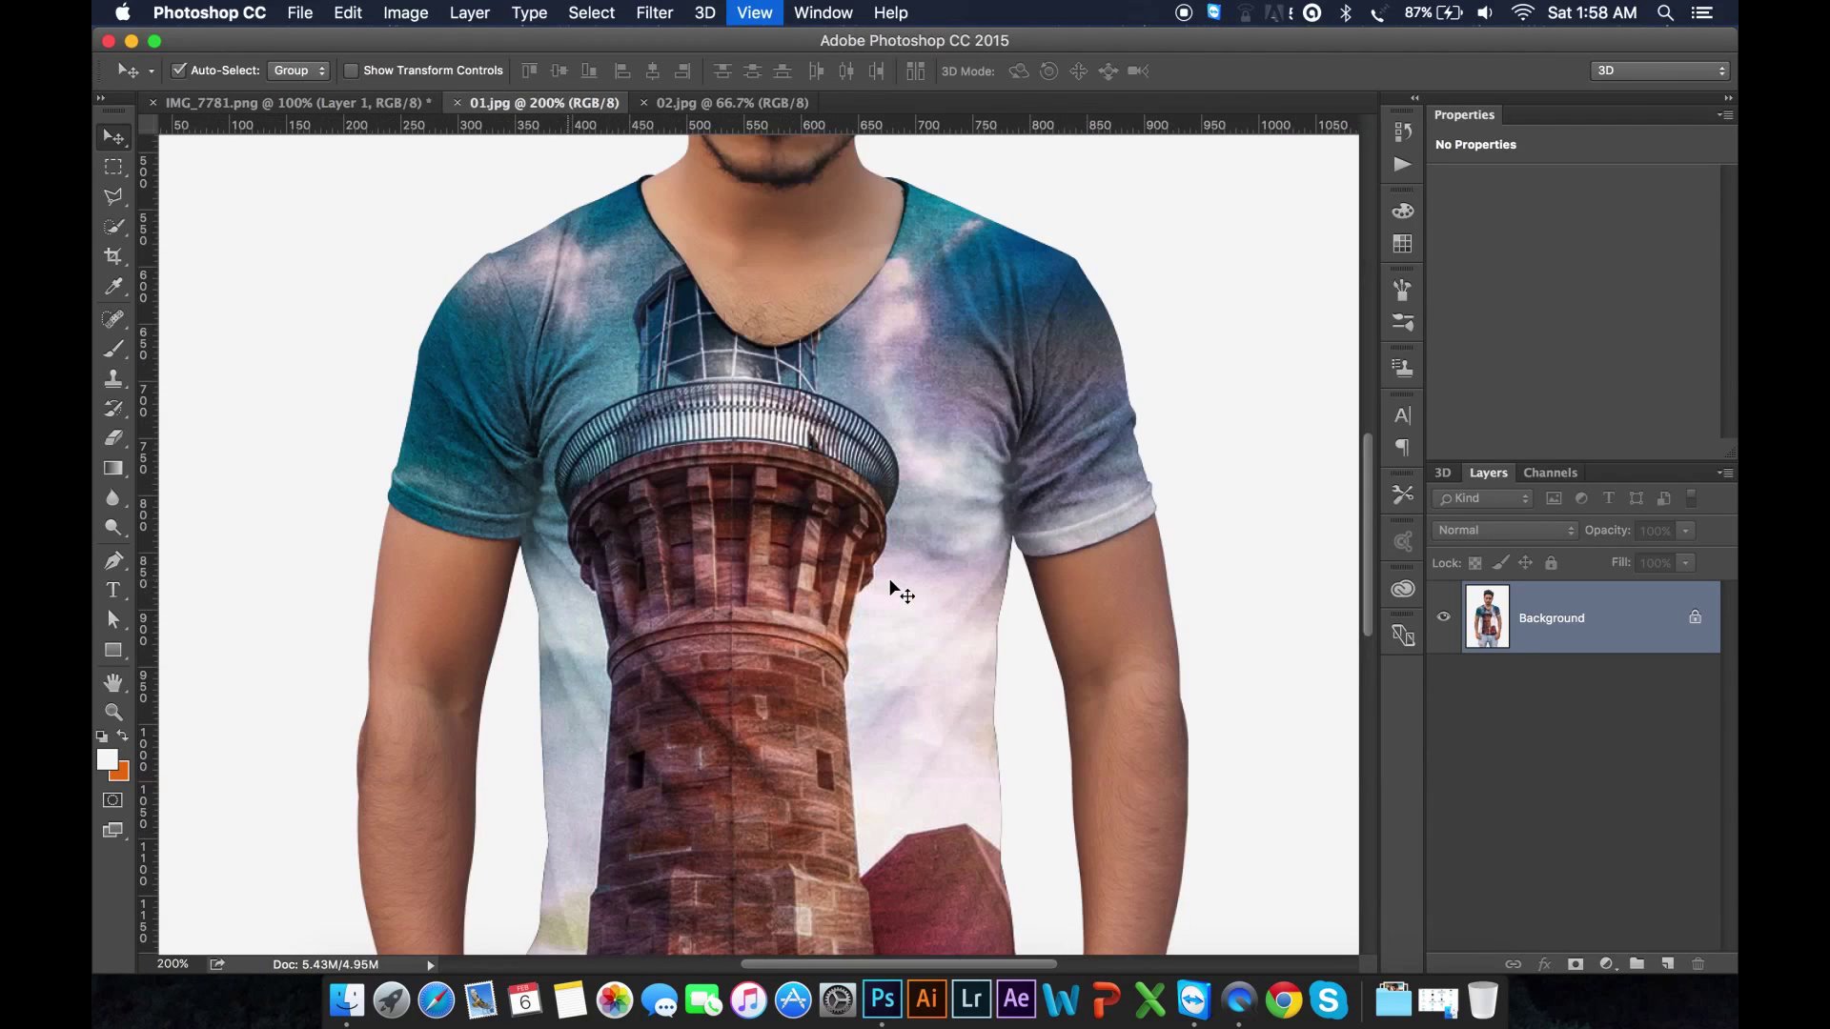
key("super+minus")
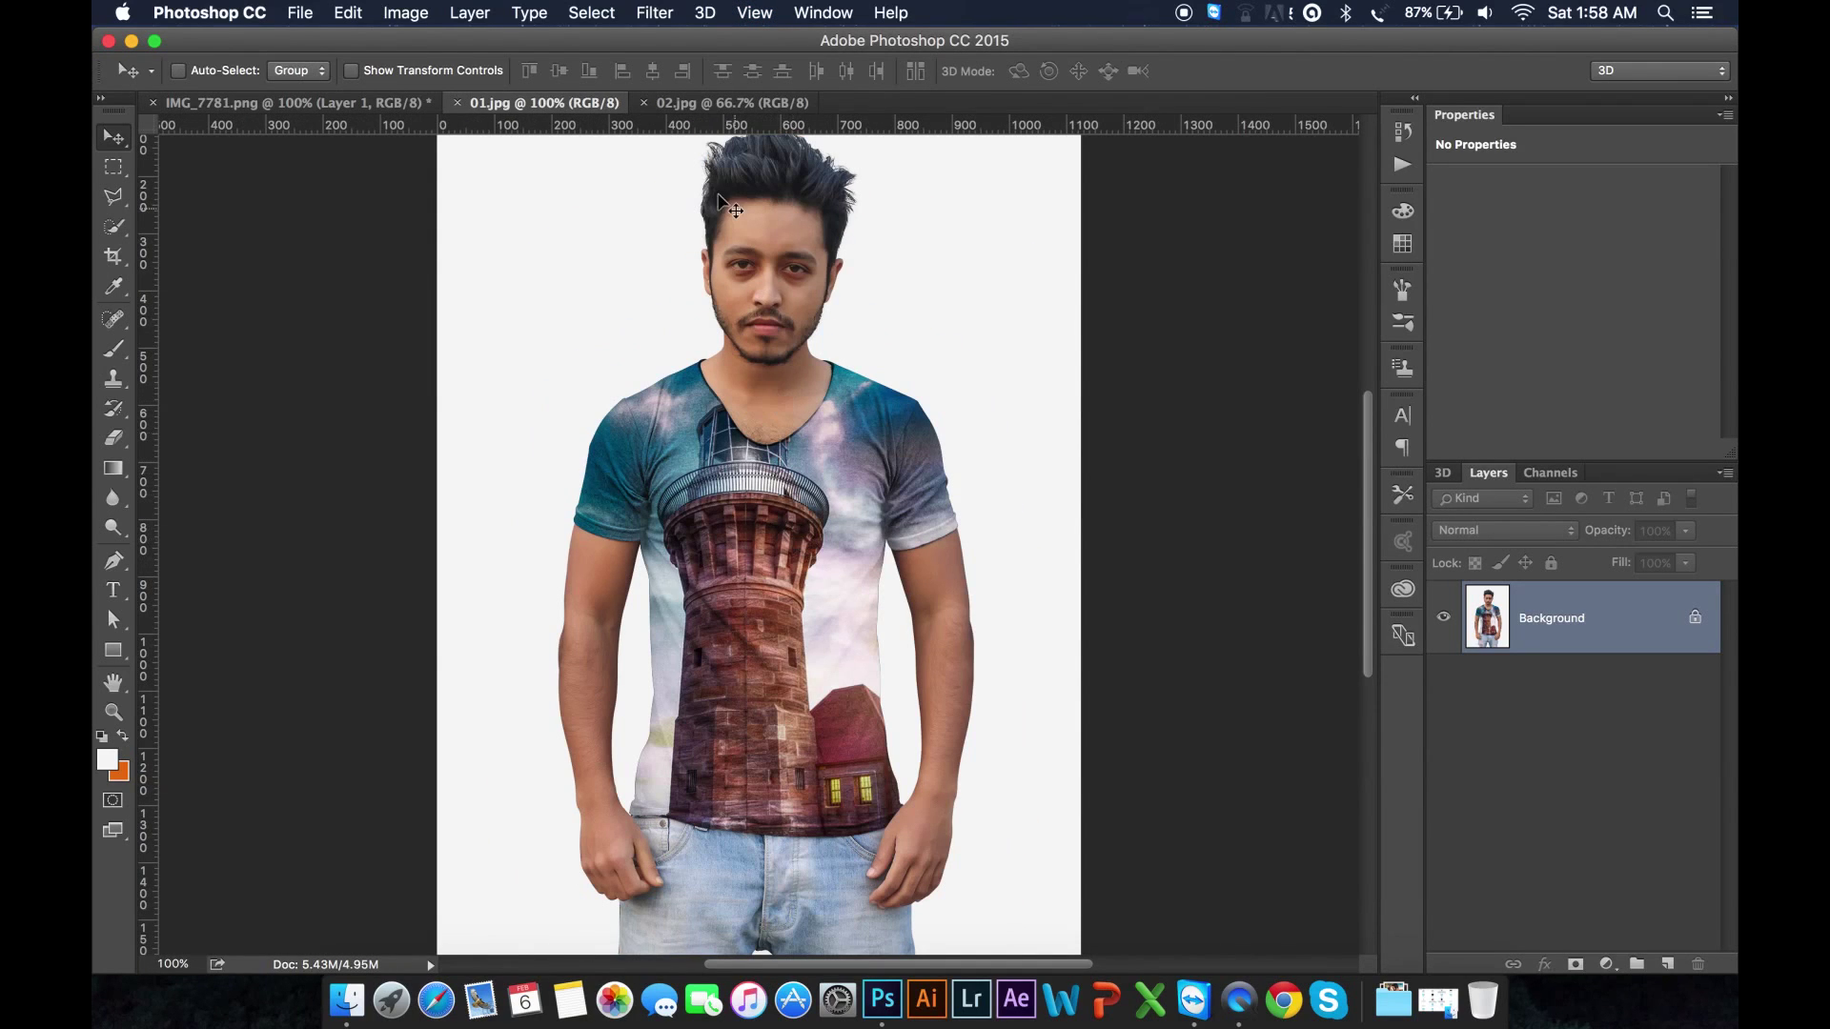
left_click(690, 102)
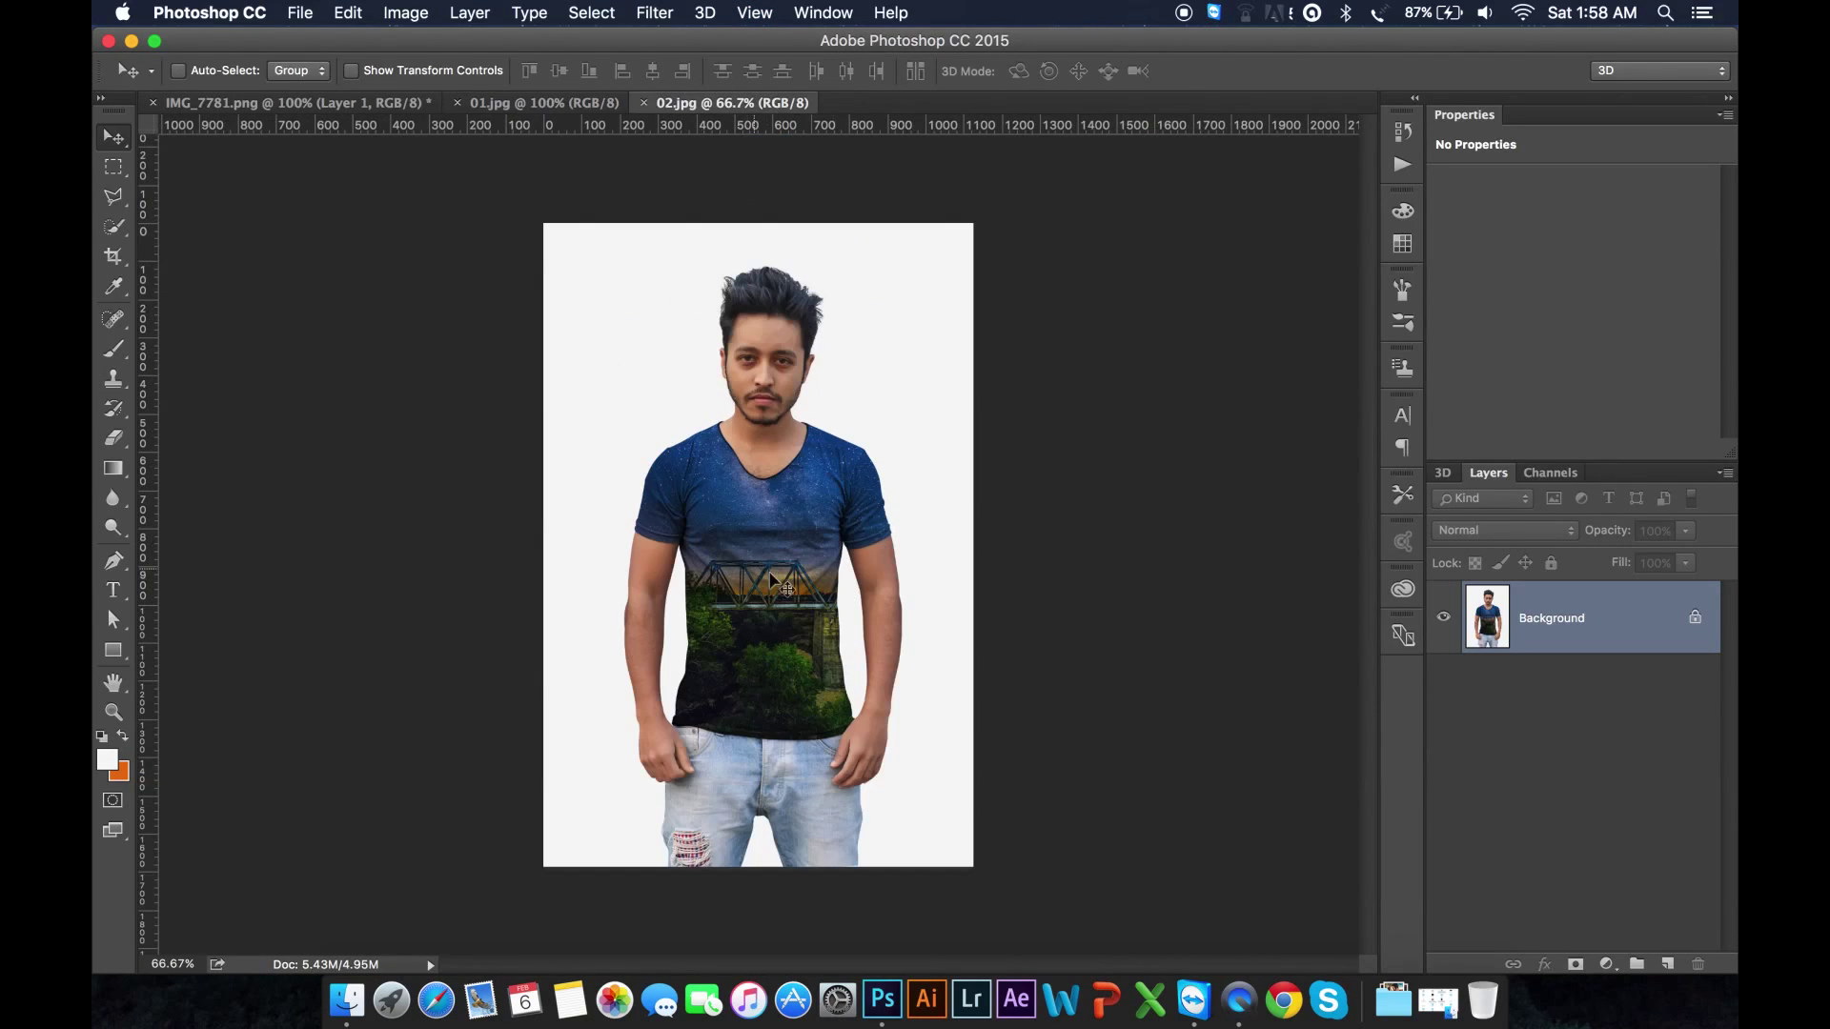
key("super+plus")
key("super+plus")
key("super+minus")
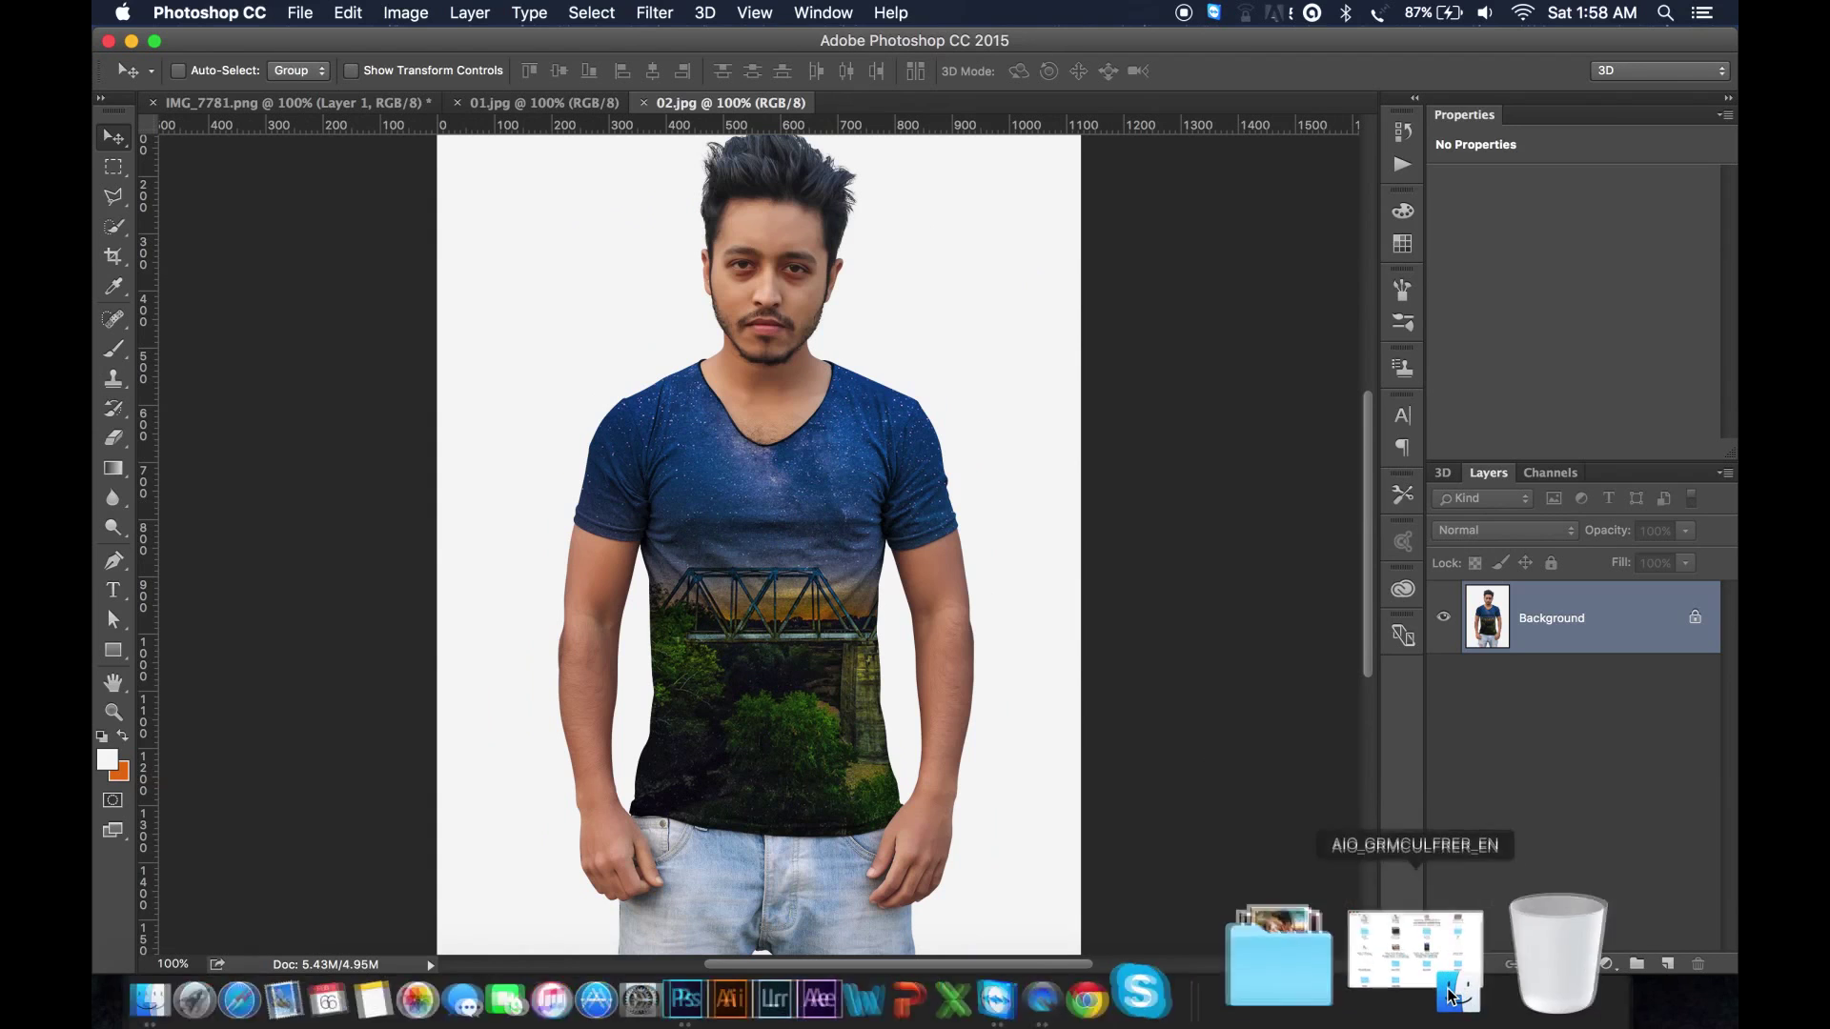
Step: Open Night-Sky-Over-Railroad-bridge-D82-9765.jpg from the AIO_GRMCULFRER_EN drive in Preview and compare it with the shirt in 02.jpg
left_click(1437, 999)
double_click(986, 398)
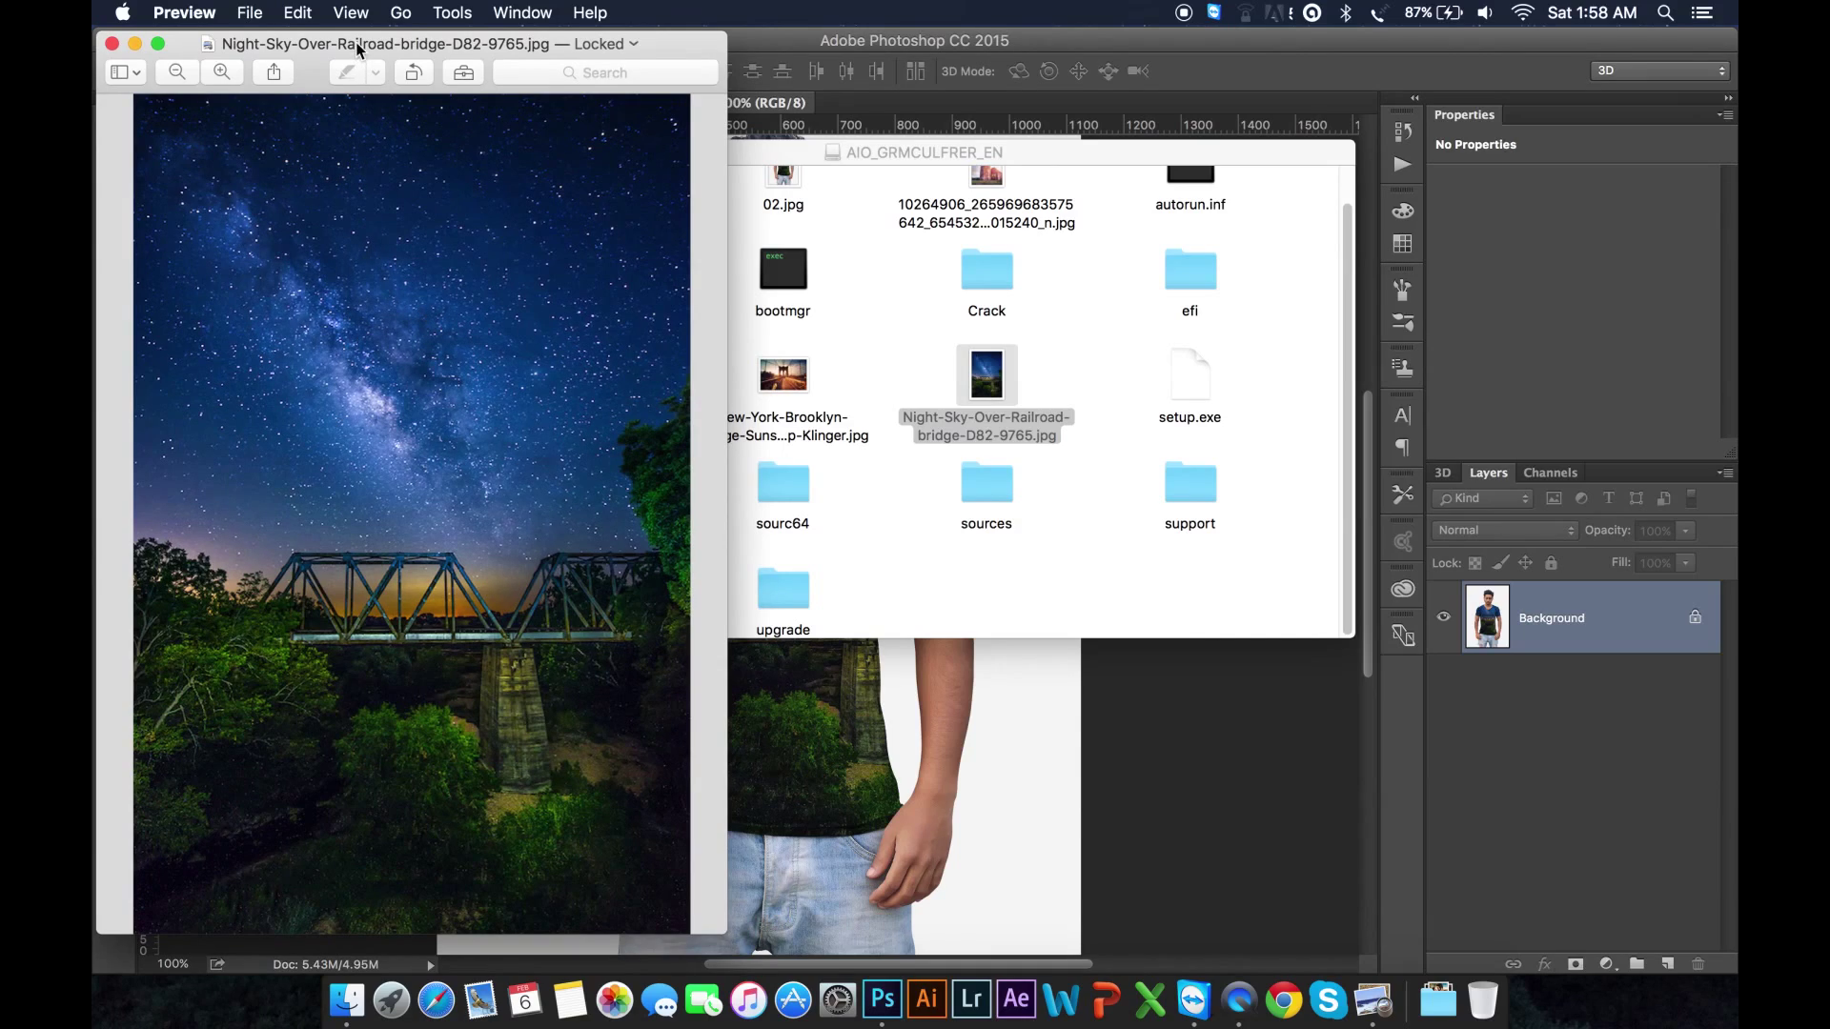
left_click(885, 153)
left_click_drag(885, 152, 1652, 510)
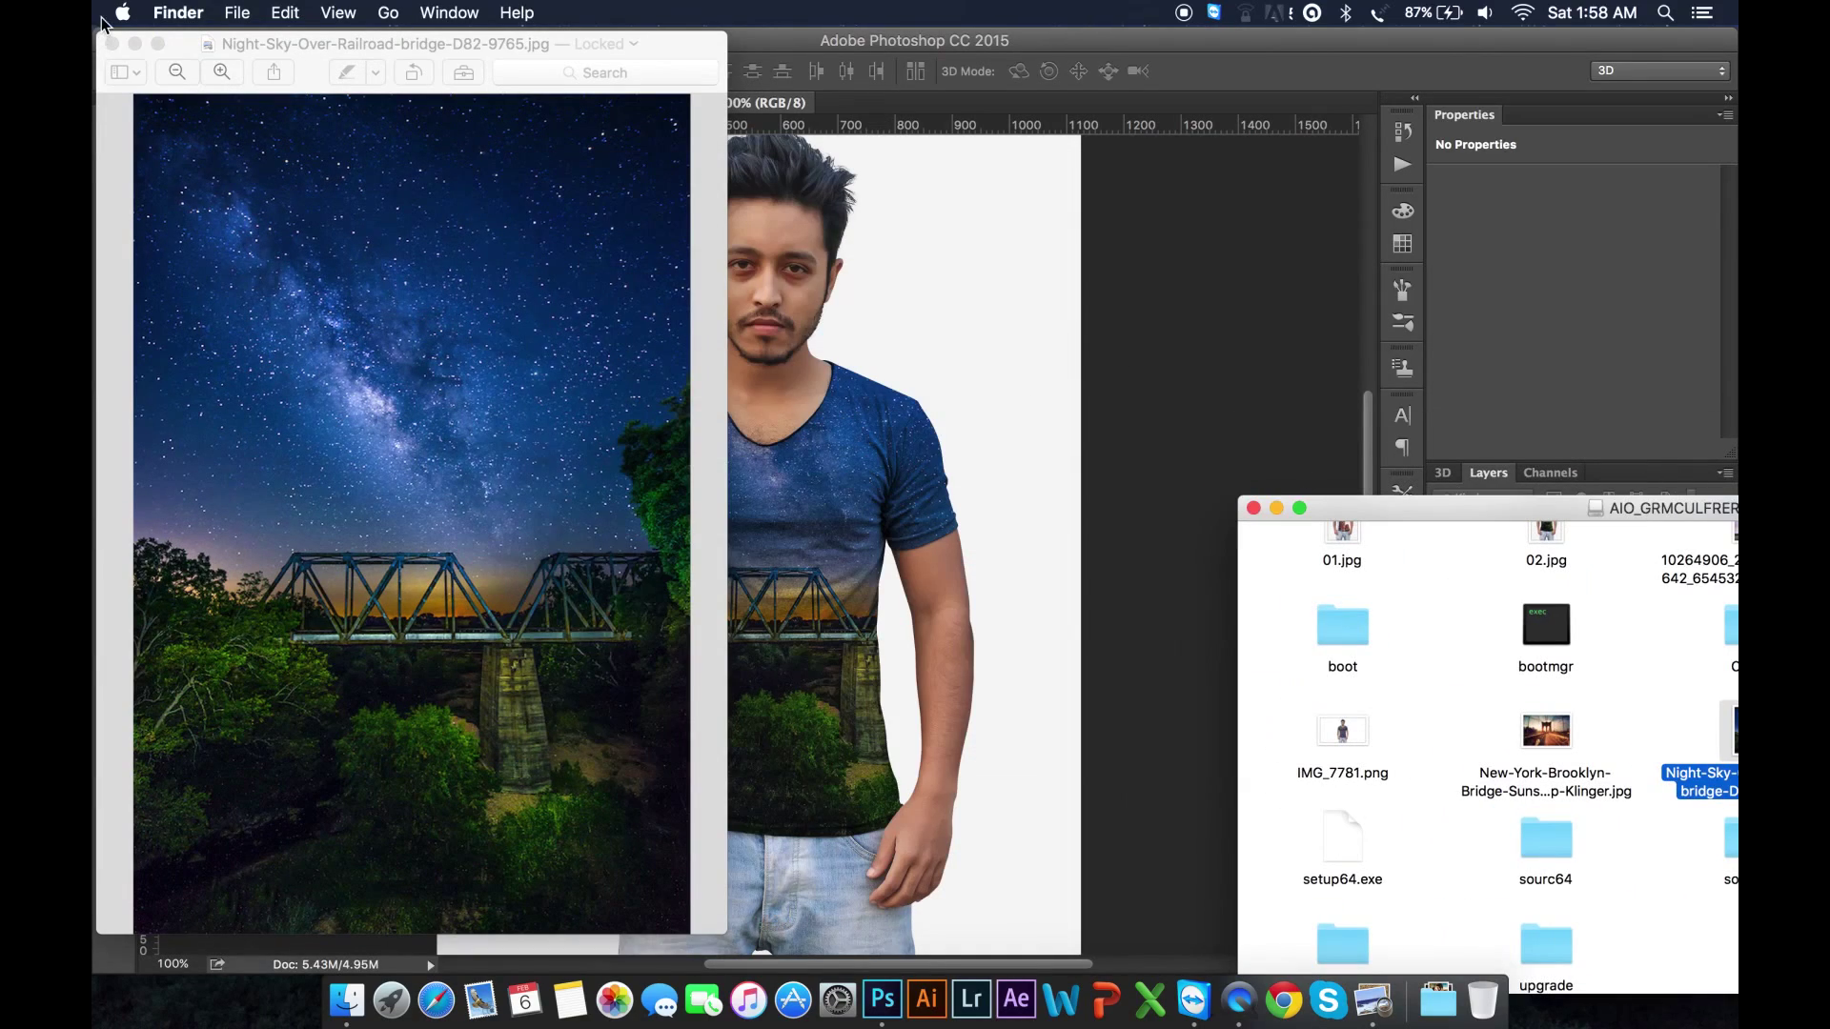
left_click_drag(275, 44, 1065, 86)
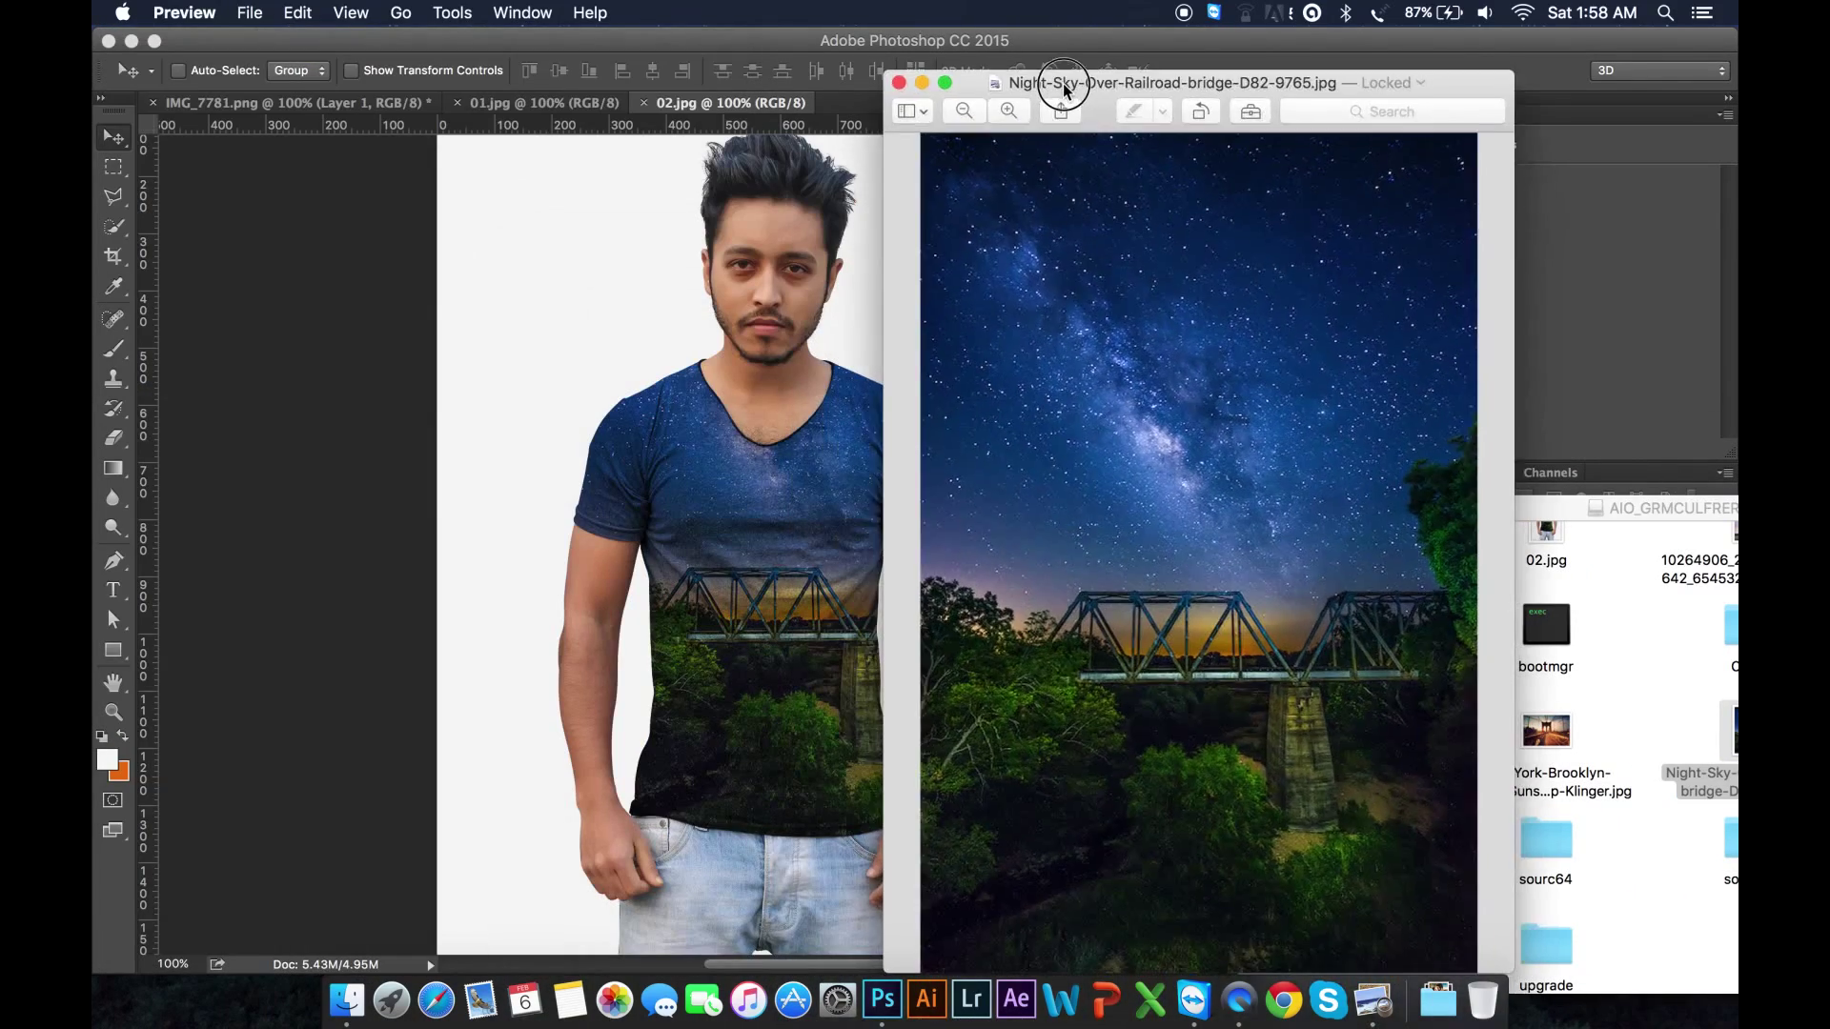
left_click(1632, 511)
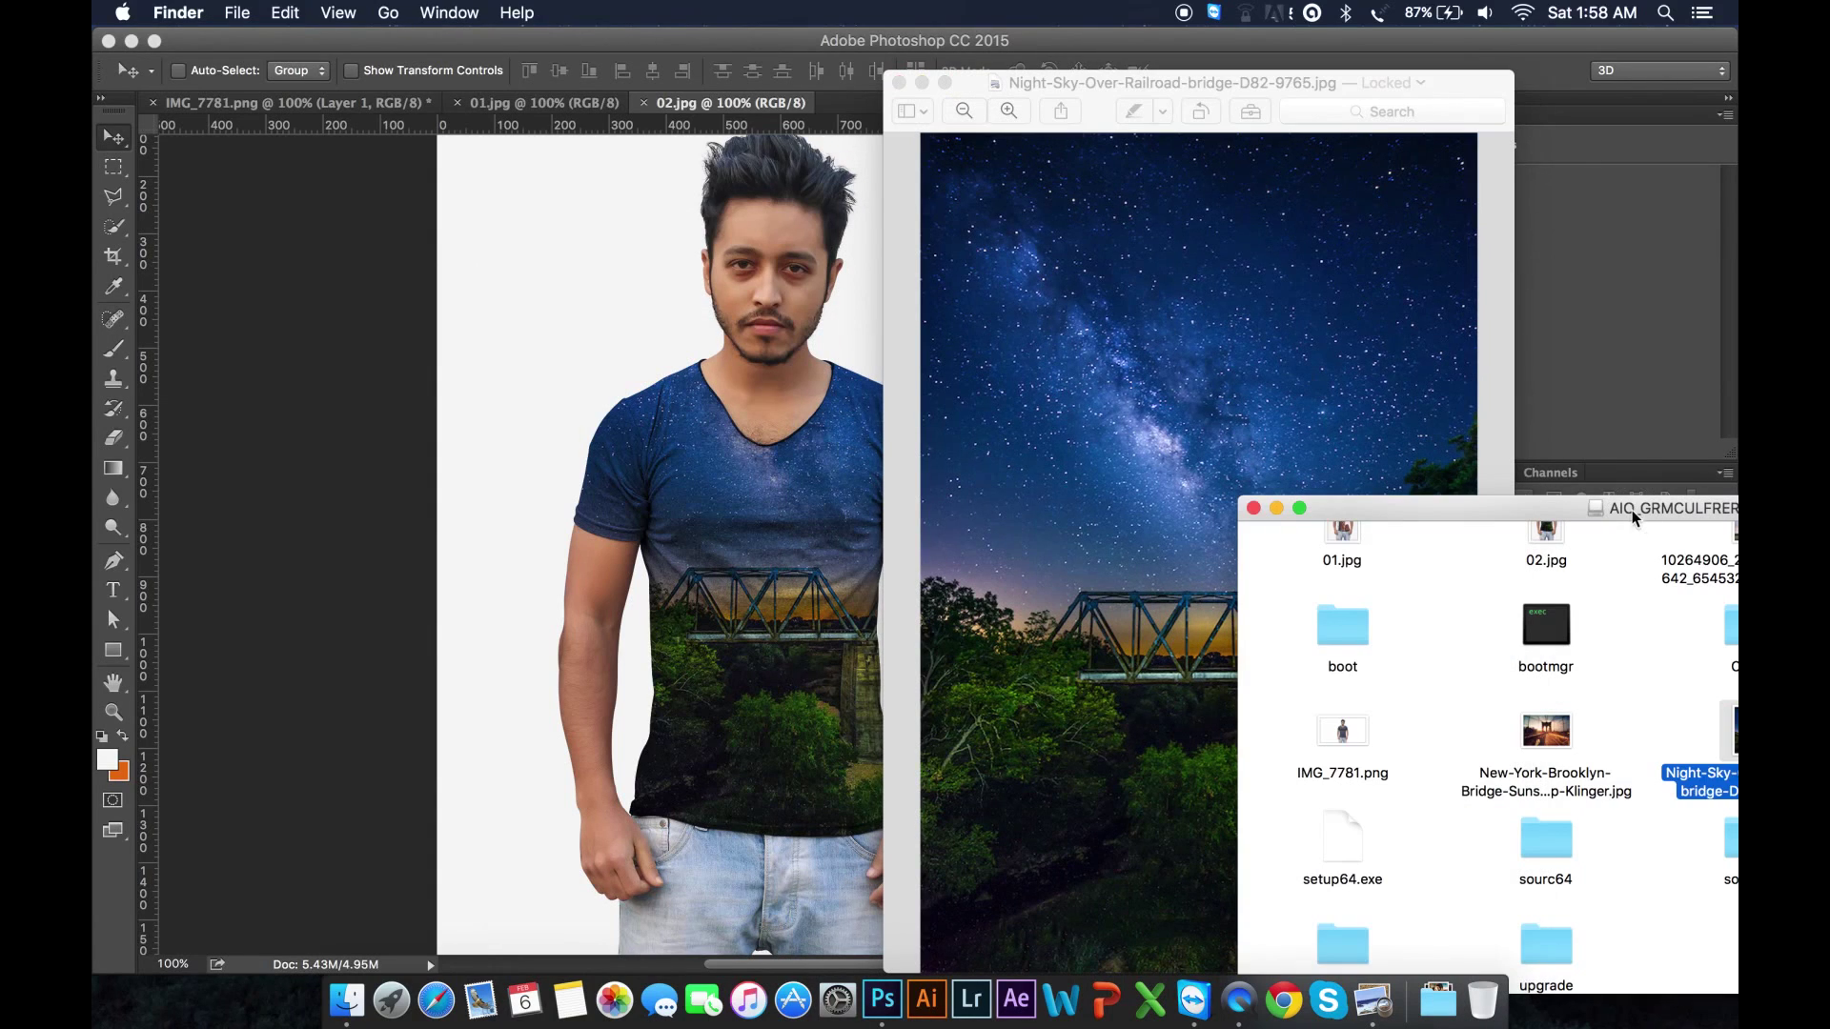
left_click(1632, 646)
left_click_drag(1639, 514, 1351, 503)
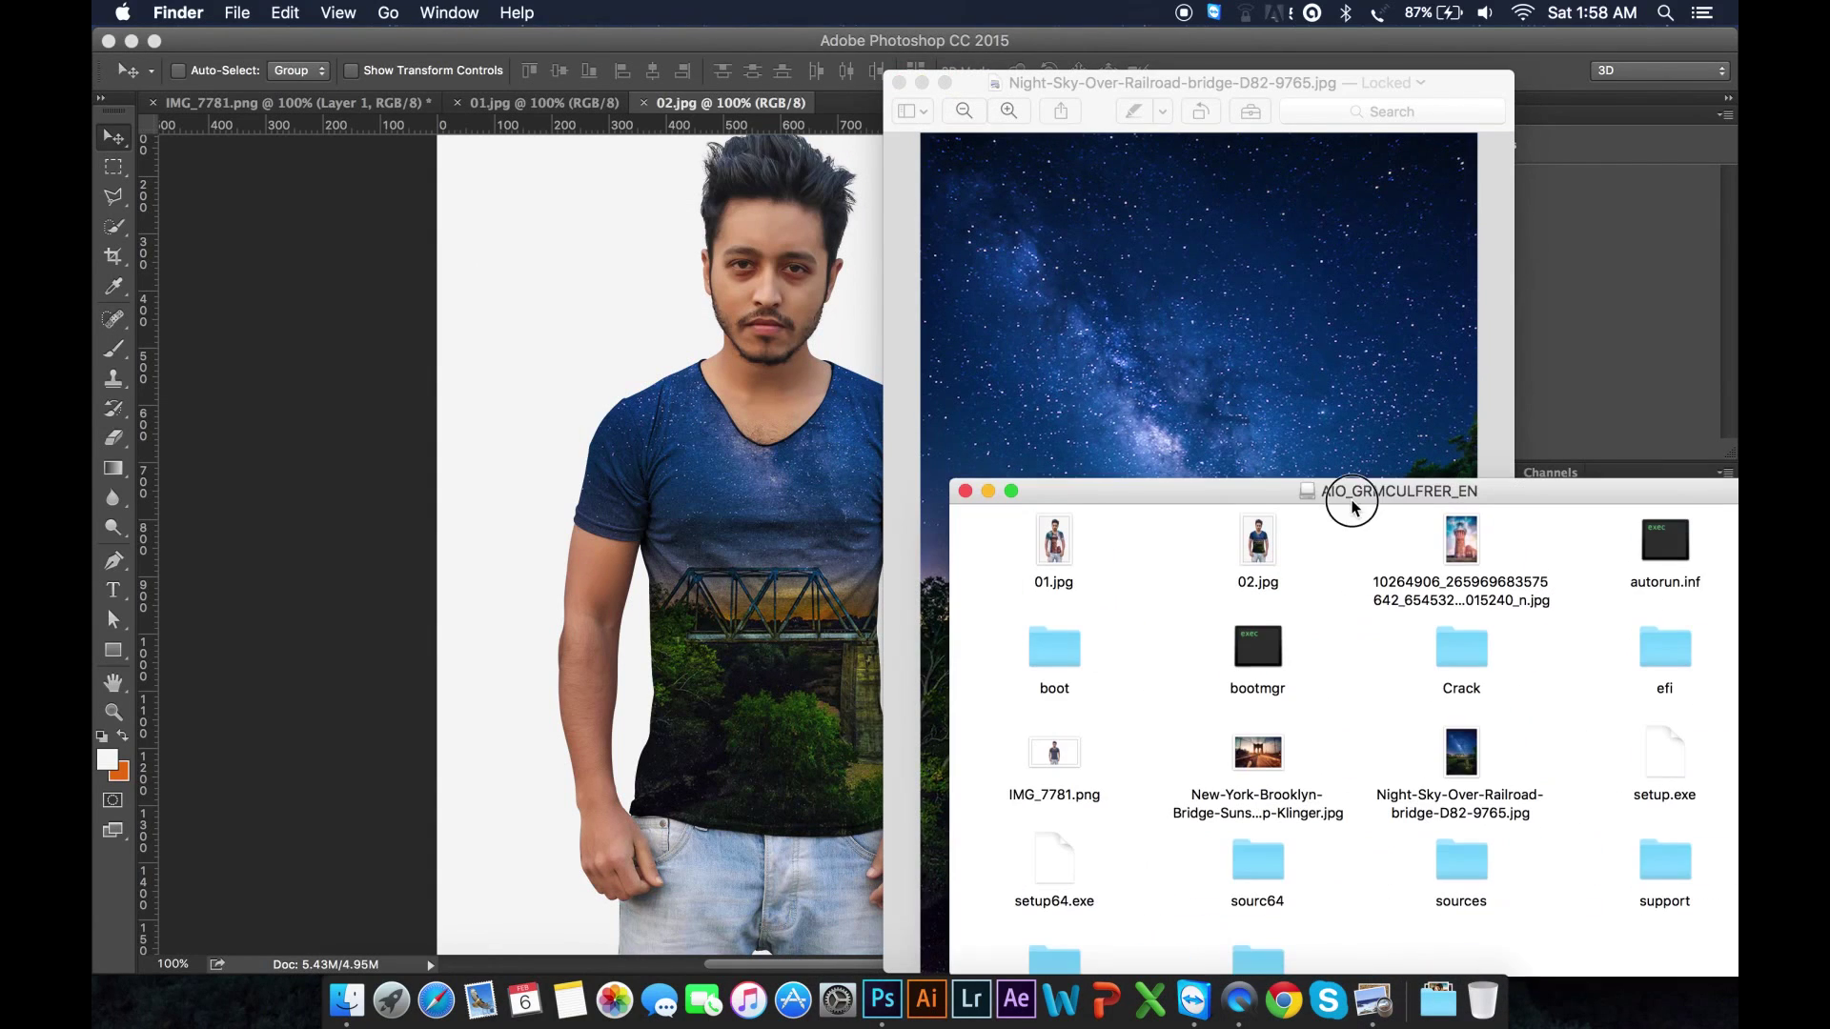
left_click(494, 111)
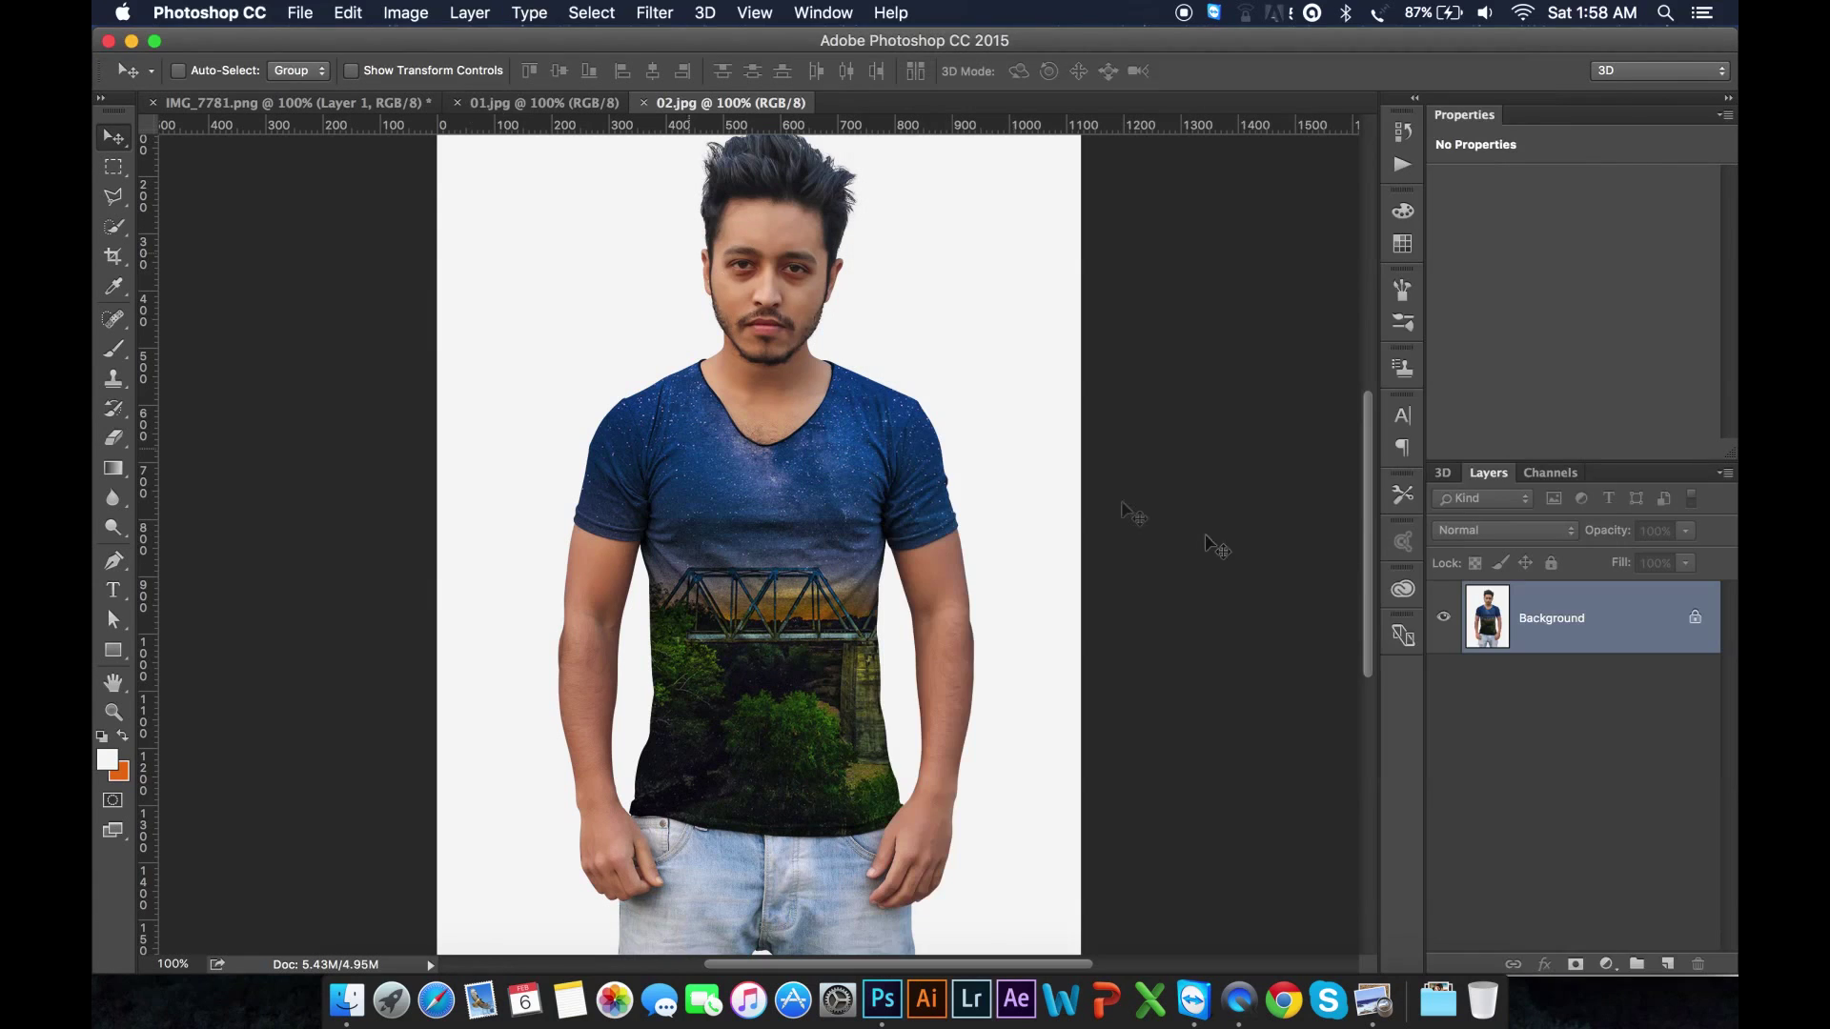
Step: View 01.jpg, open its source lighthouse photo from the drive in Preview, and return to Photoshop
left_click(491, 103)
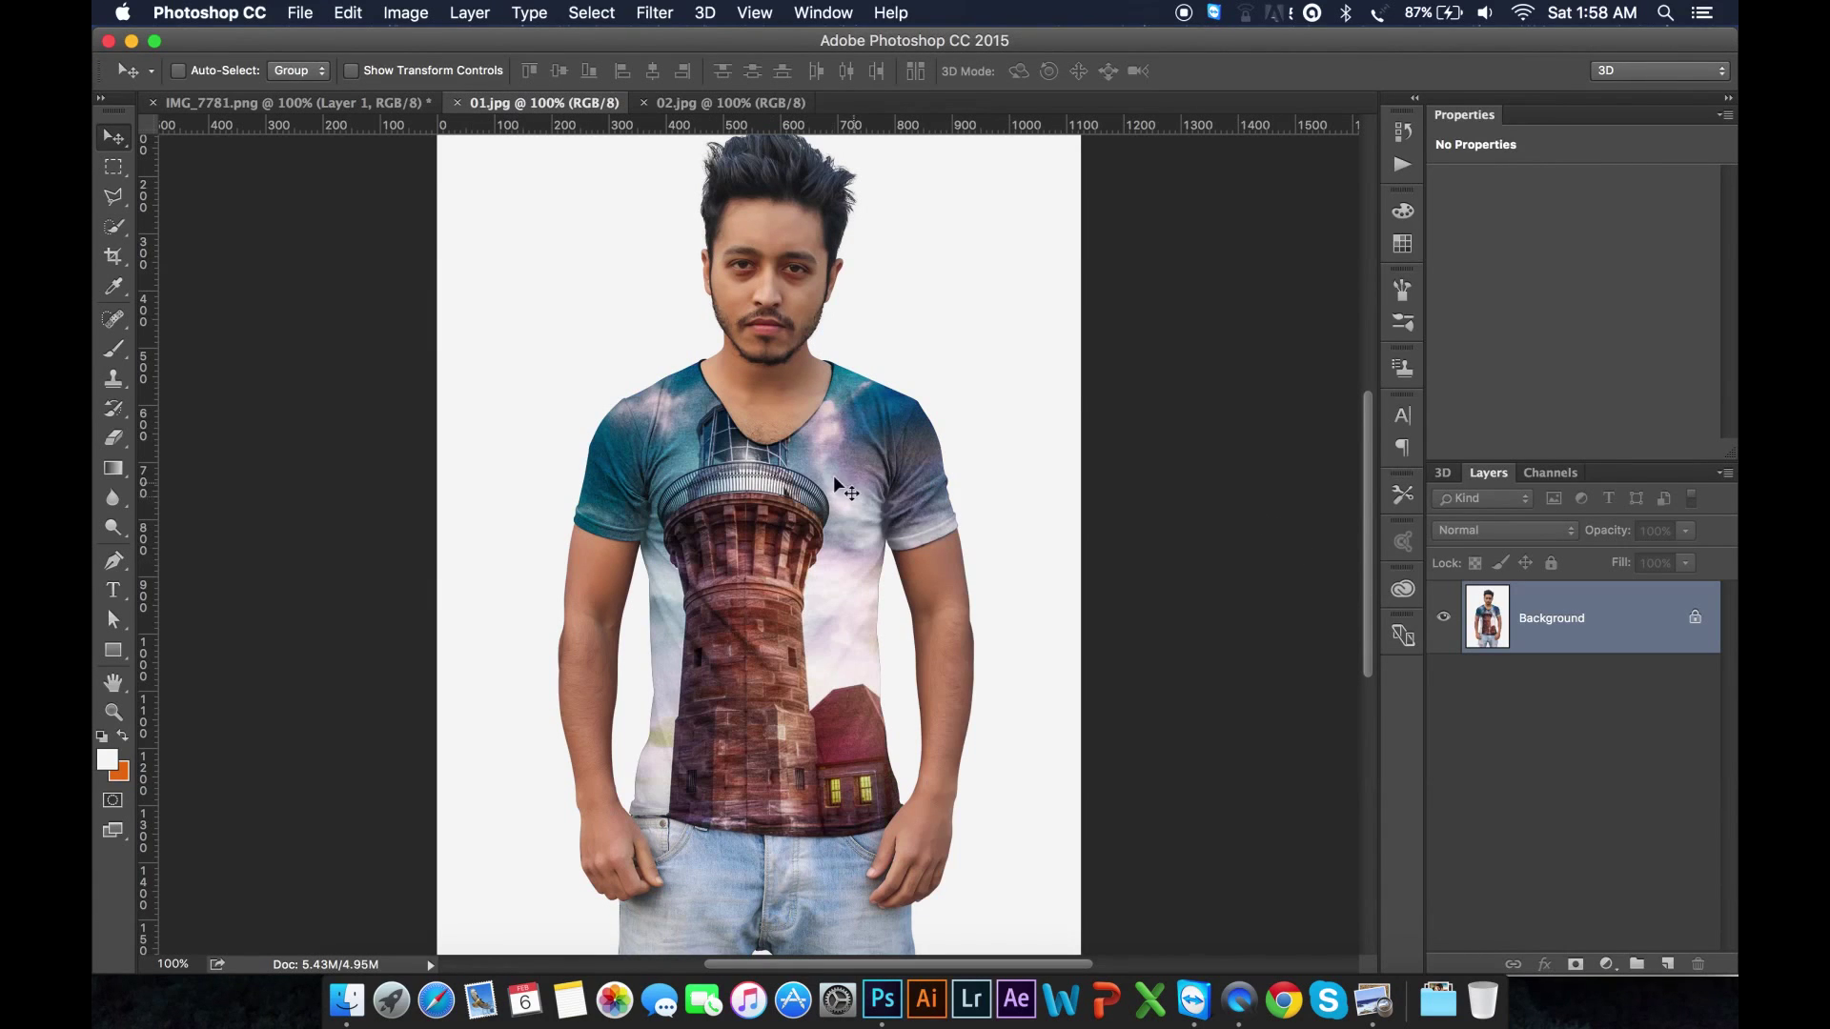
left_click(1441, 977)
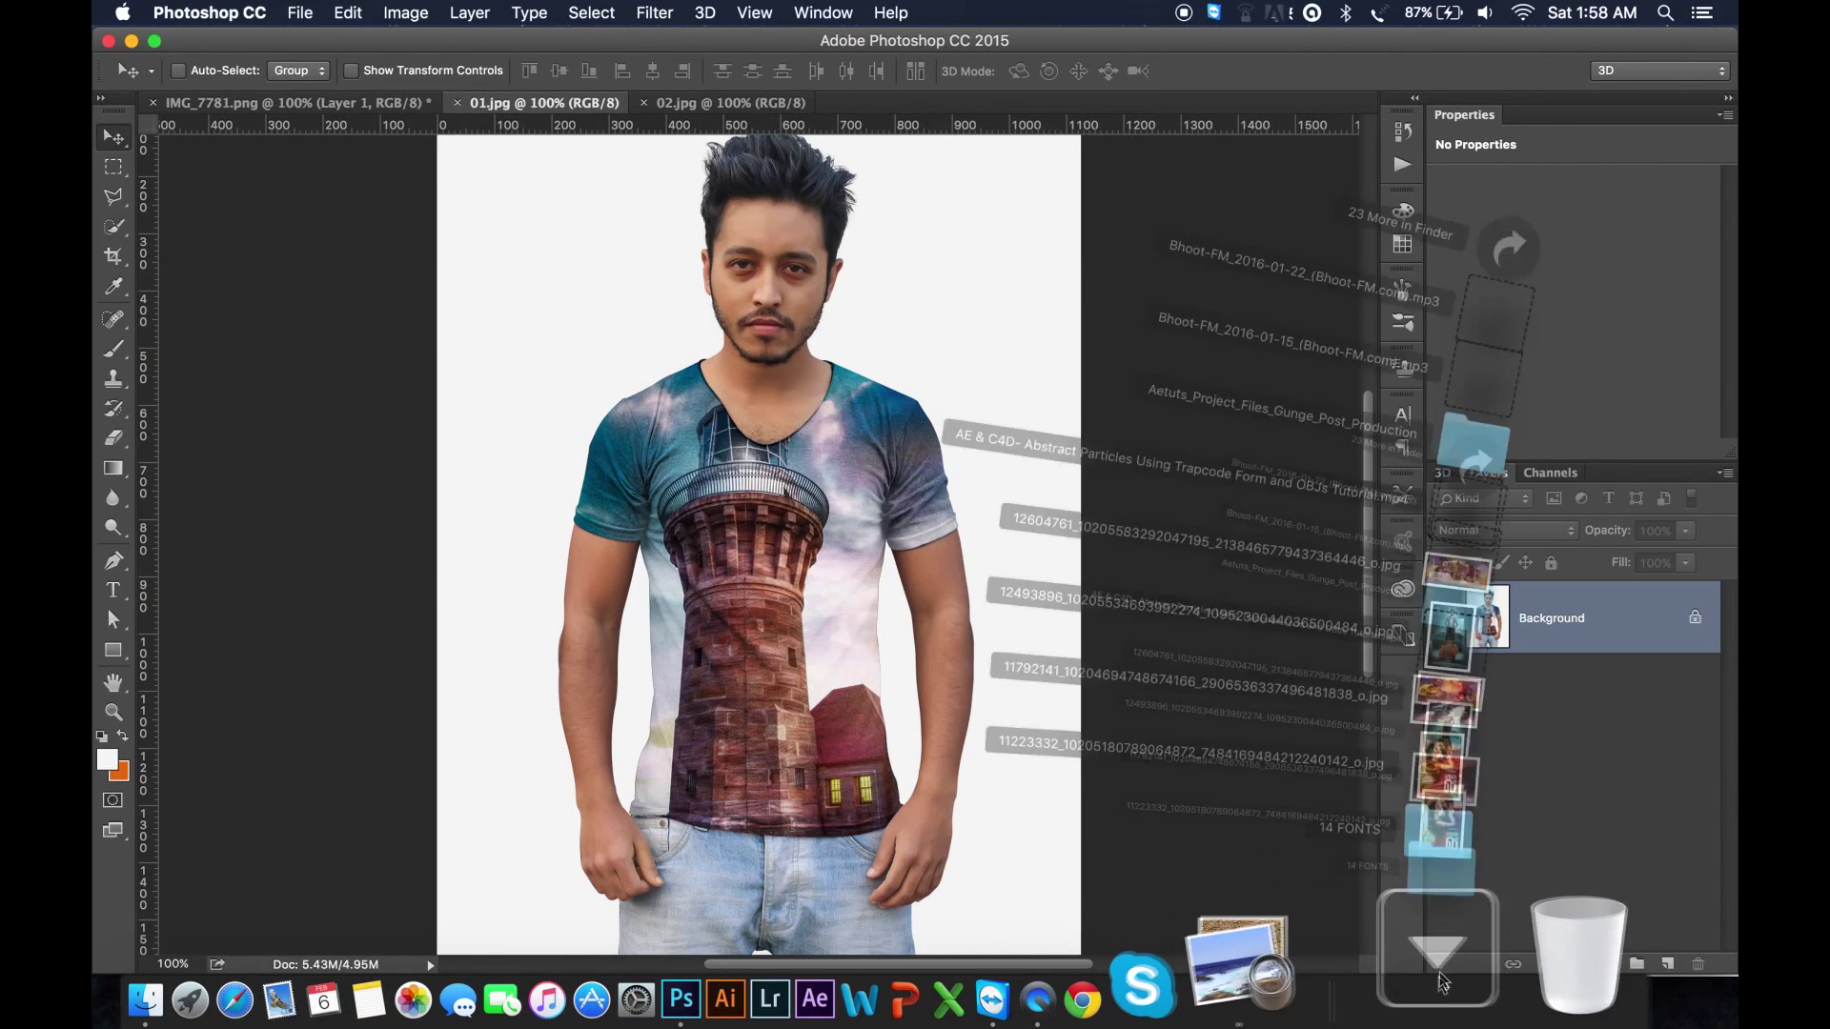
left_click(1278, 861)
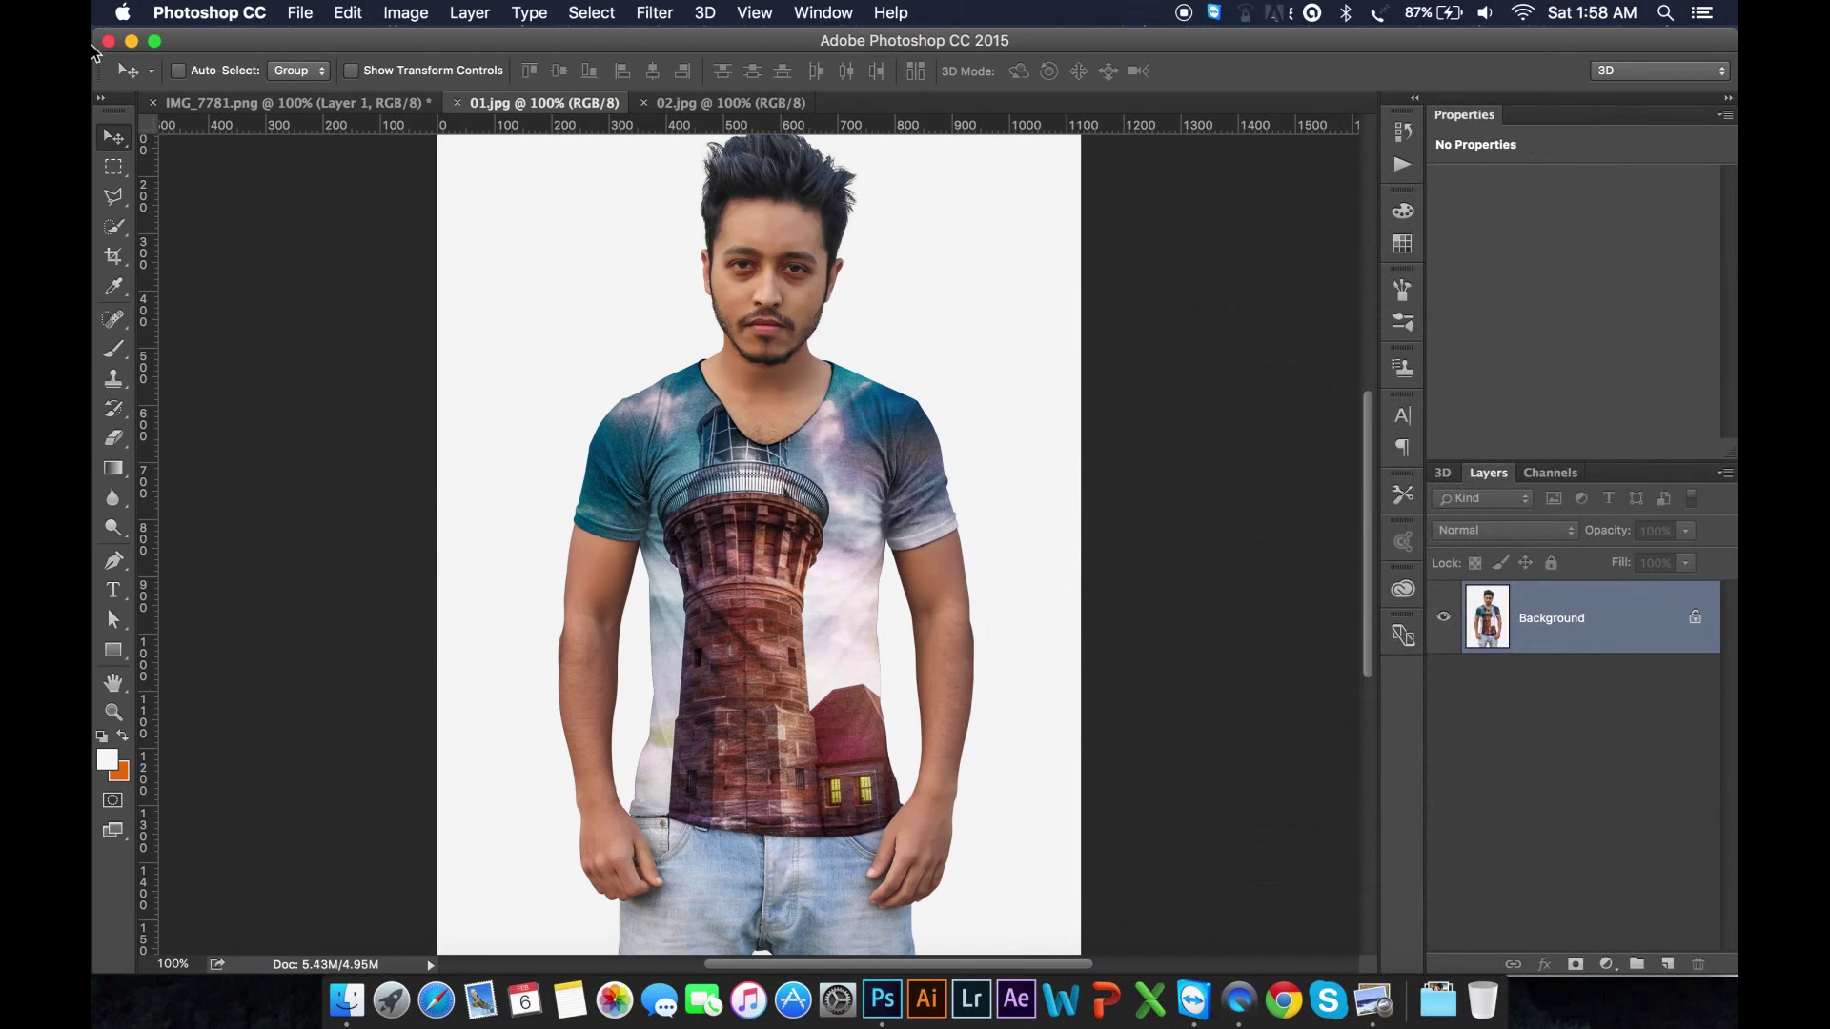
left_click(133, 42)
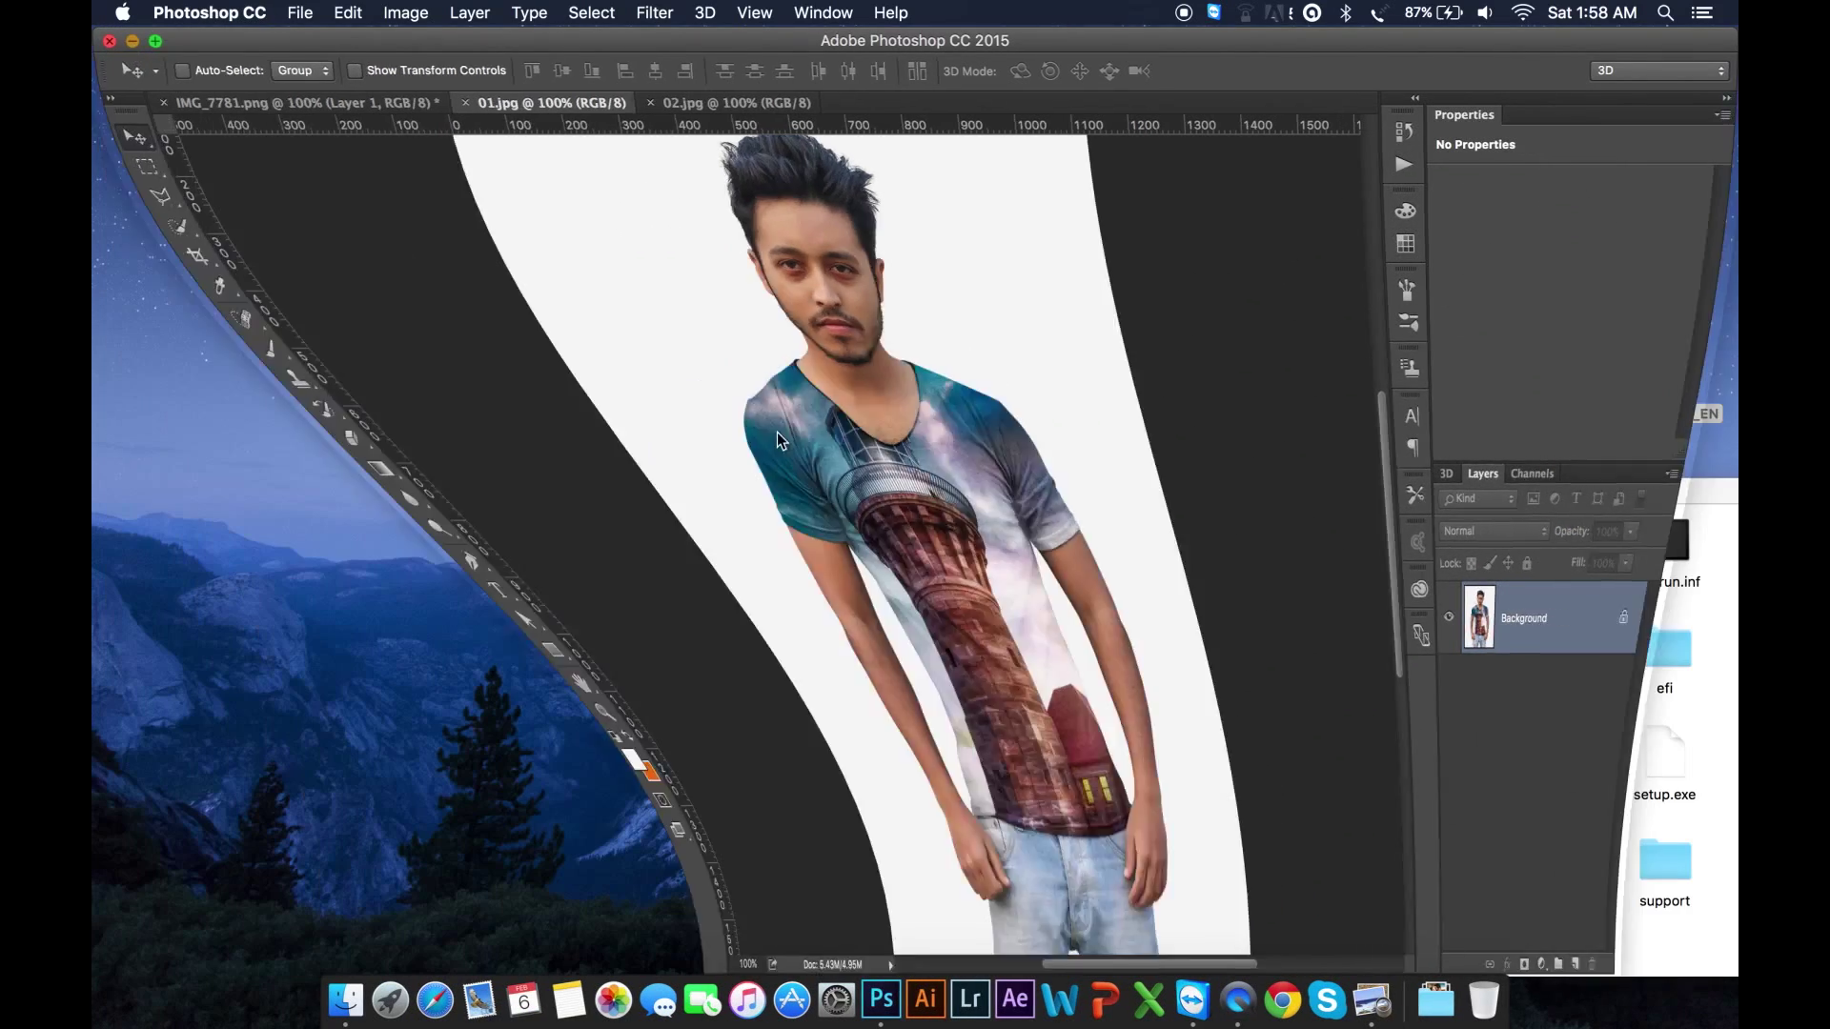
double_click(1464, 537)
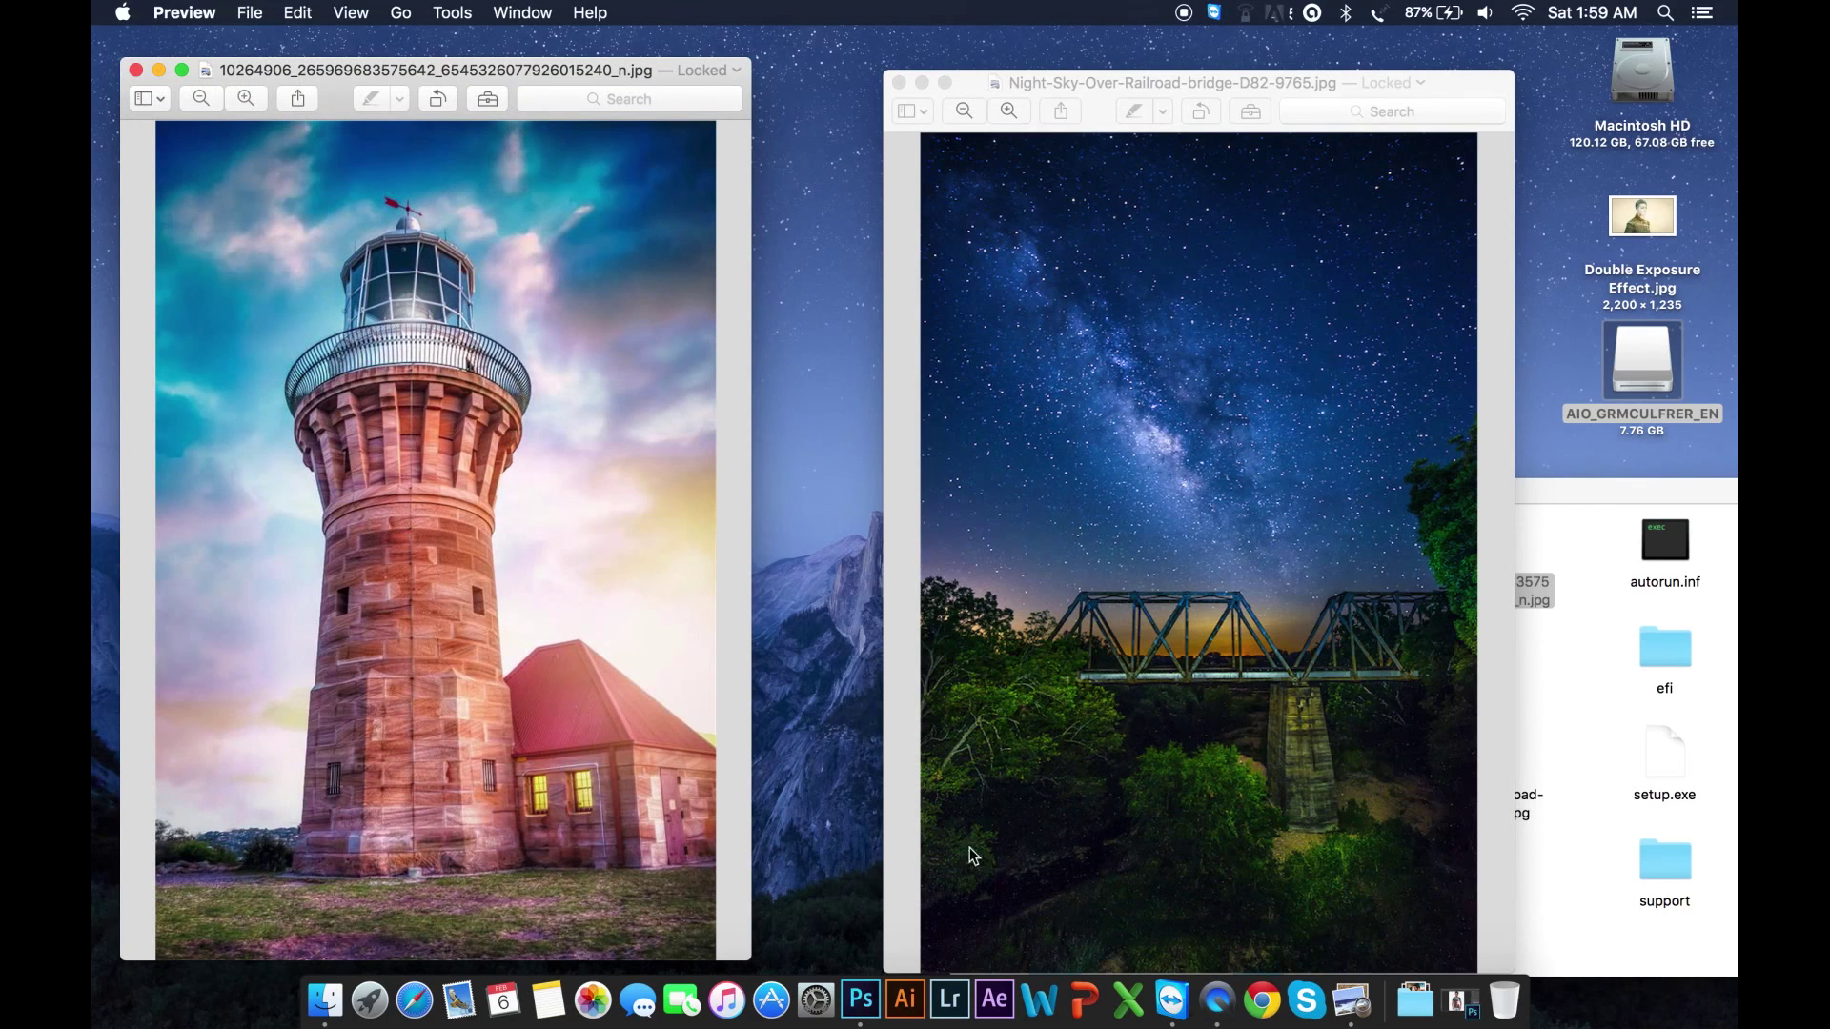
left_click(860, 1003)
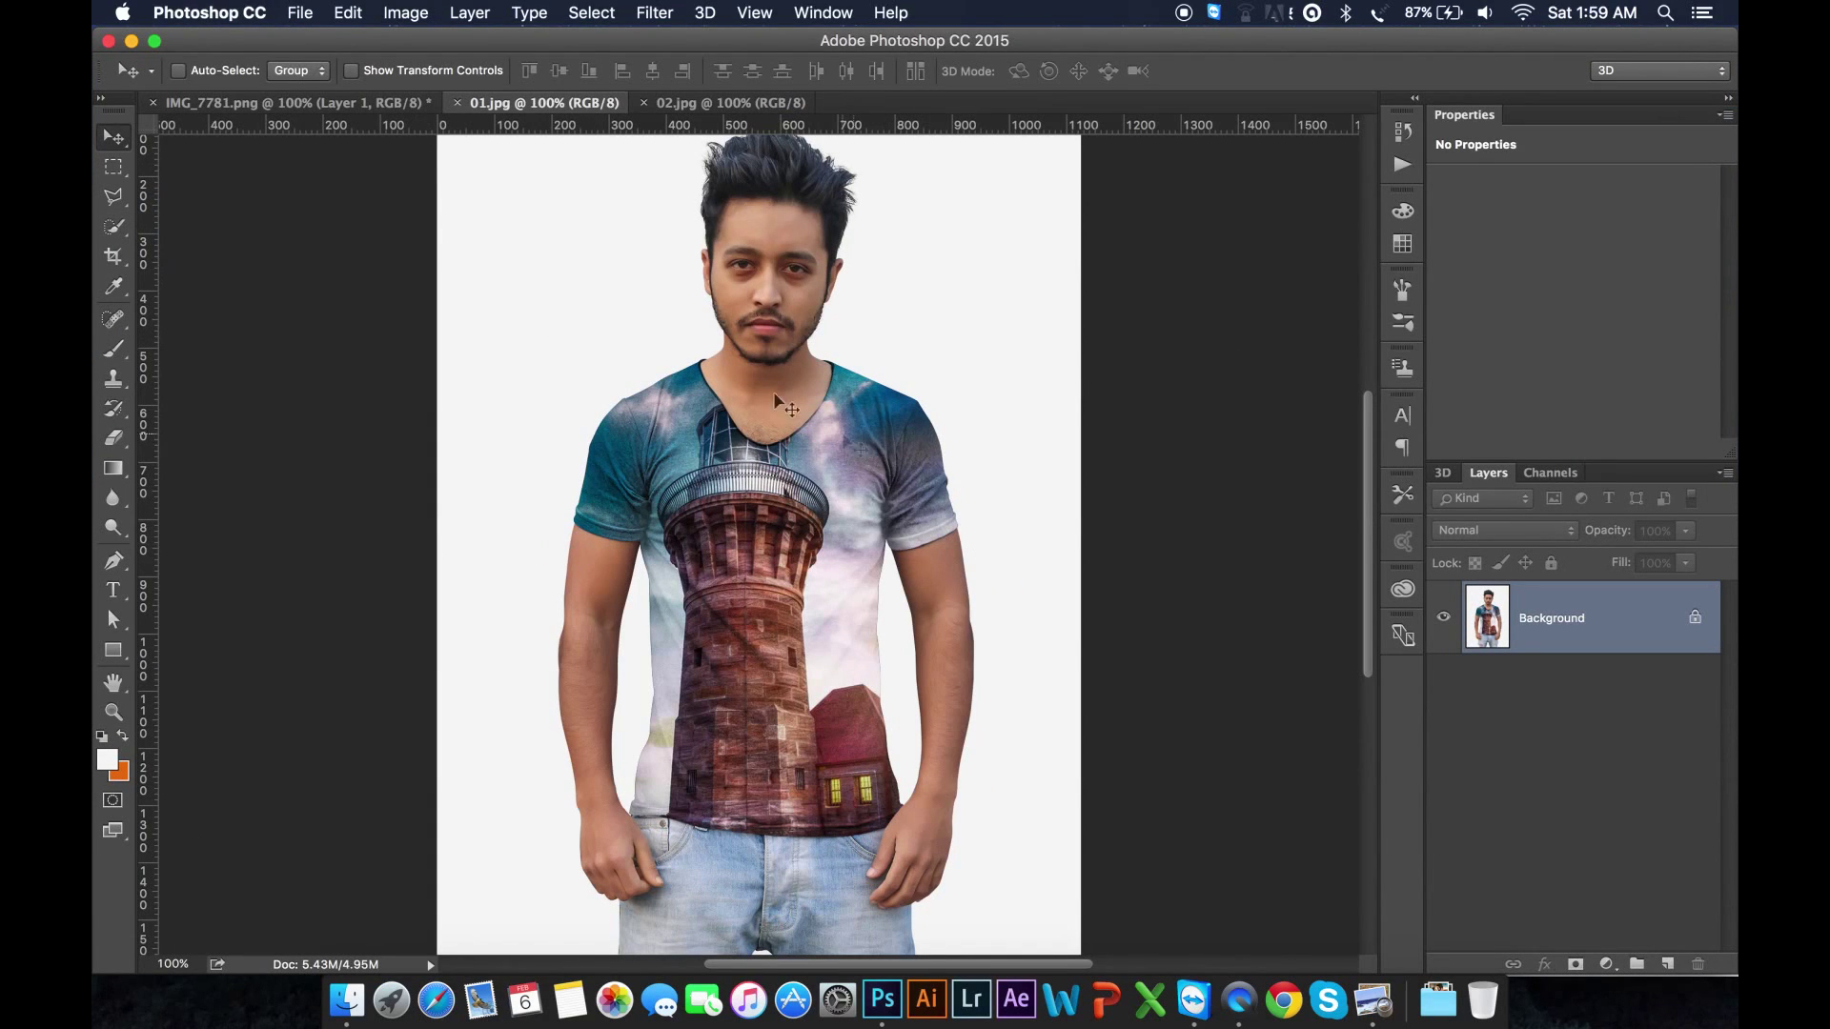
Step: In IMG_7781.png, duplicate Layer 0 as "Layer 0 copy" and hide the original Layer 0
left_click(387, 97)
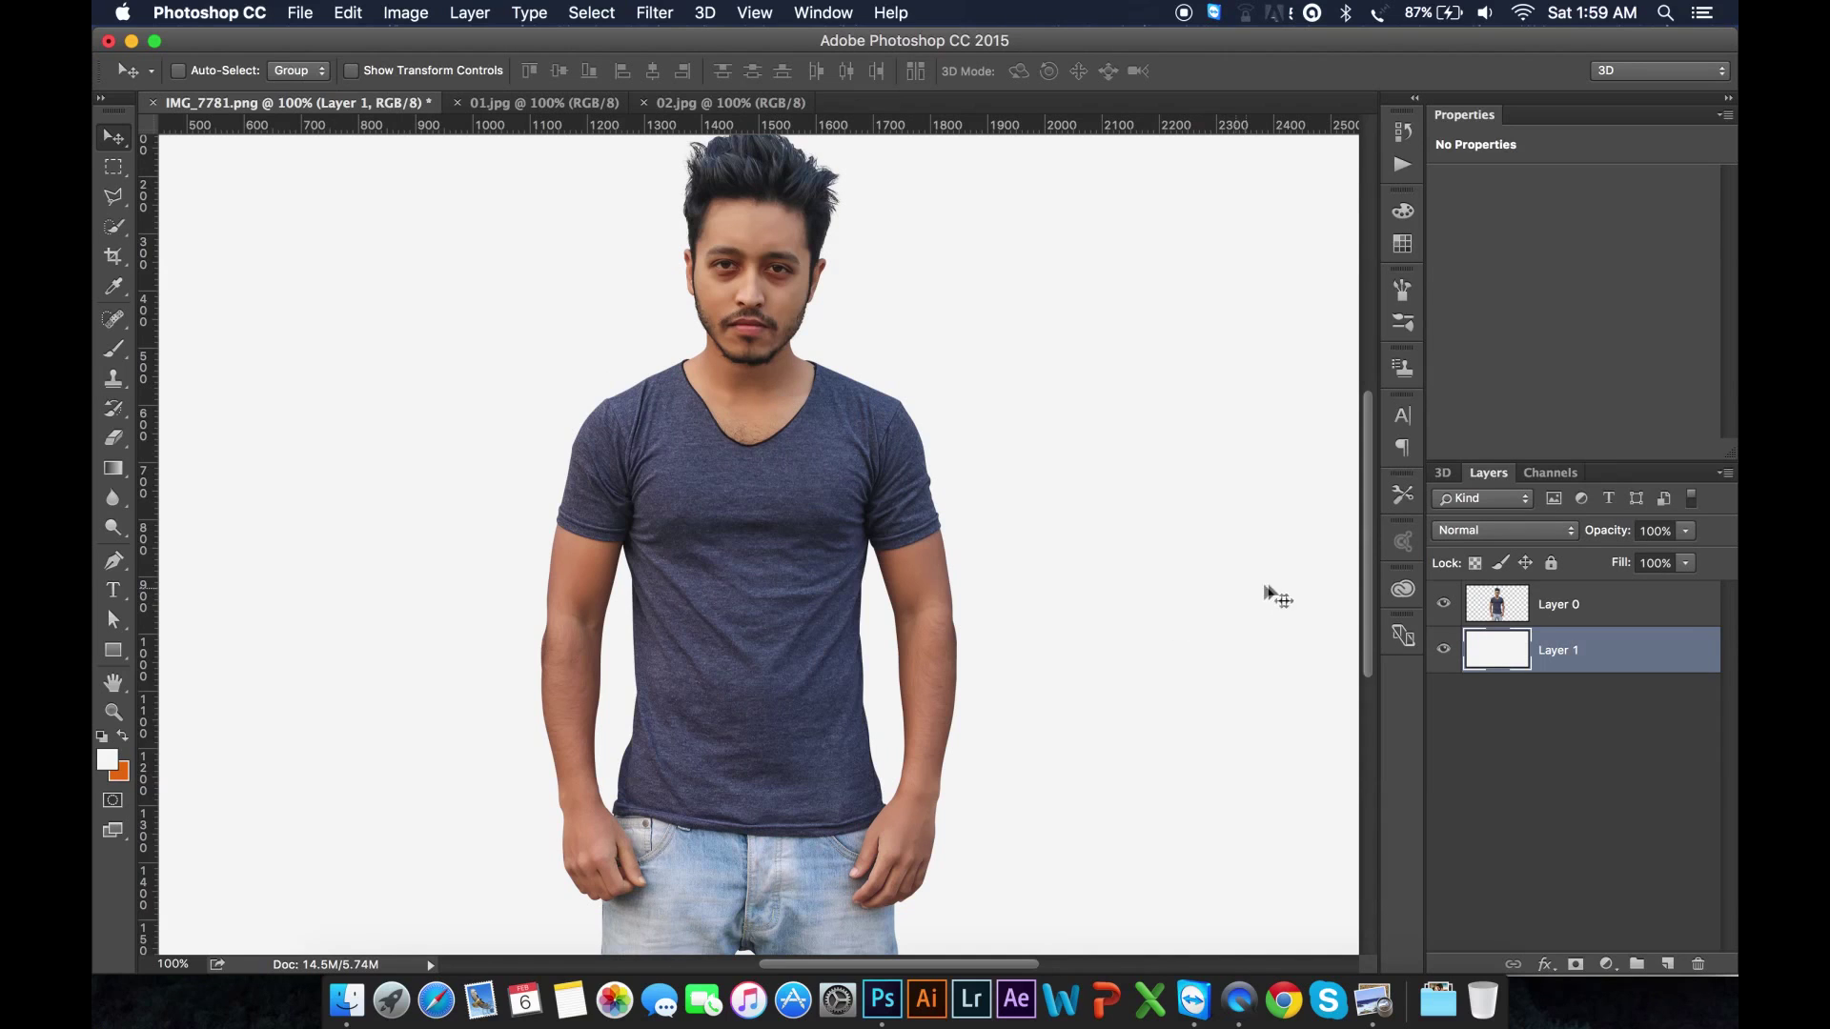
left_click(1515, 615)
left_click(1444, 608)
left_click(1443, 608)
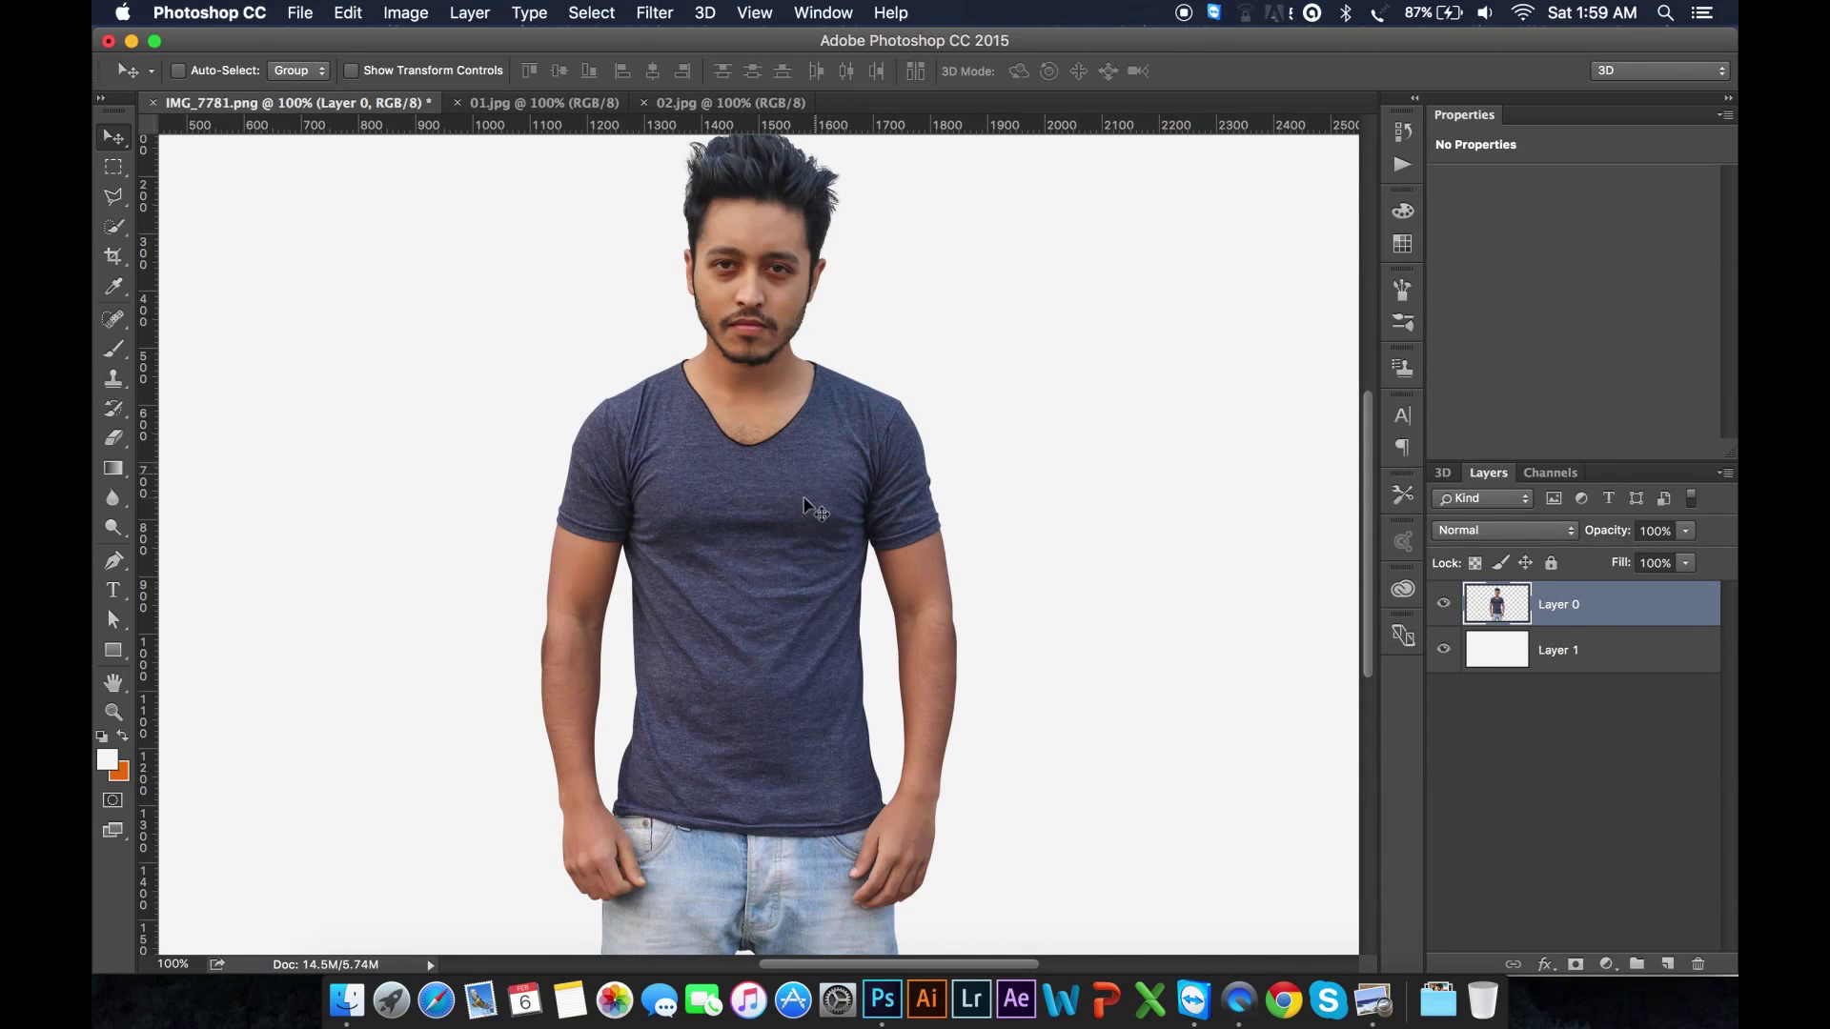
right_click(1607, 607)
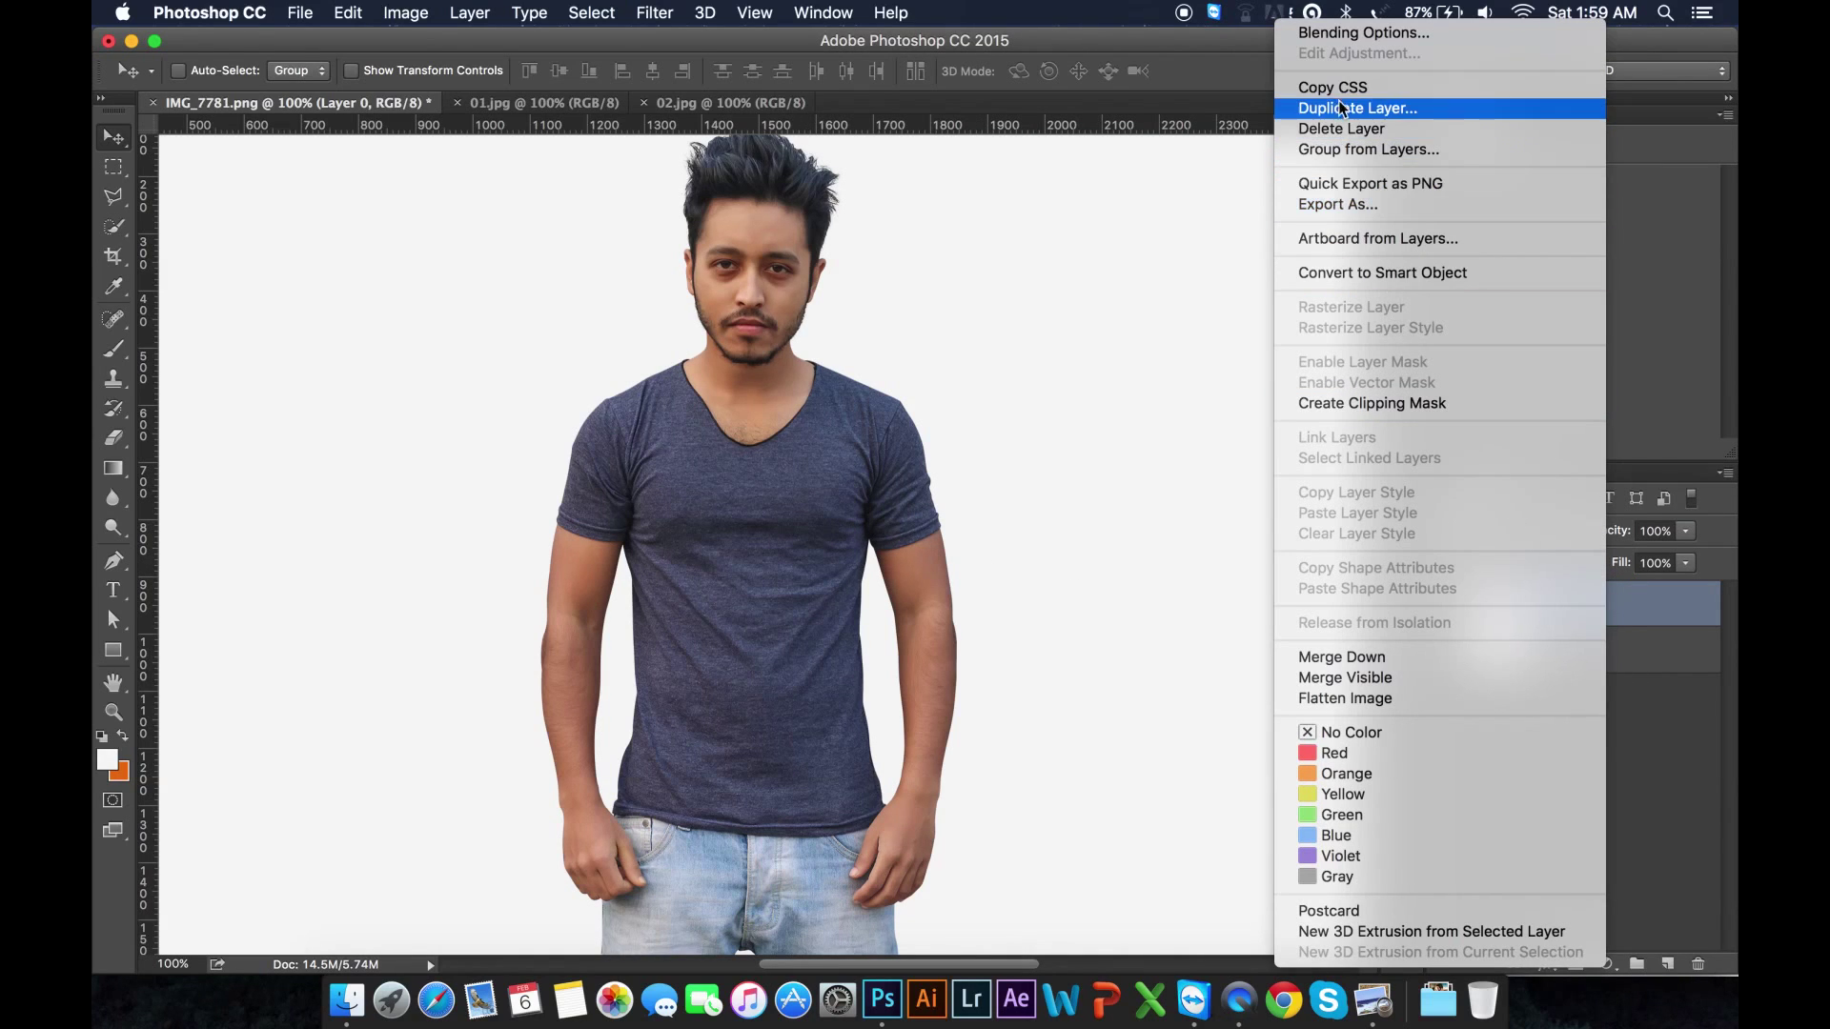
left_click(1391, 110)
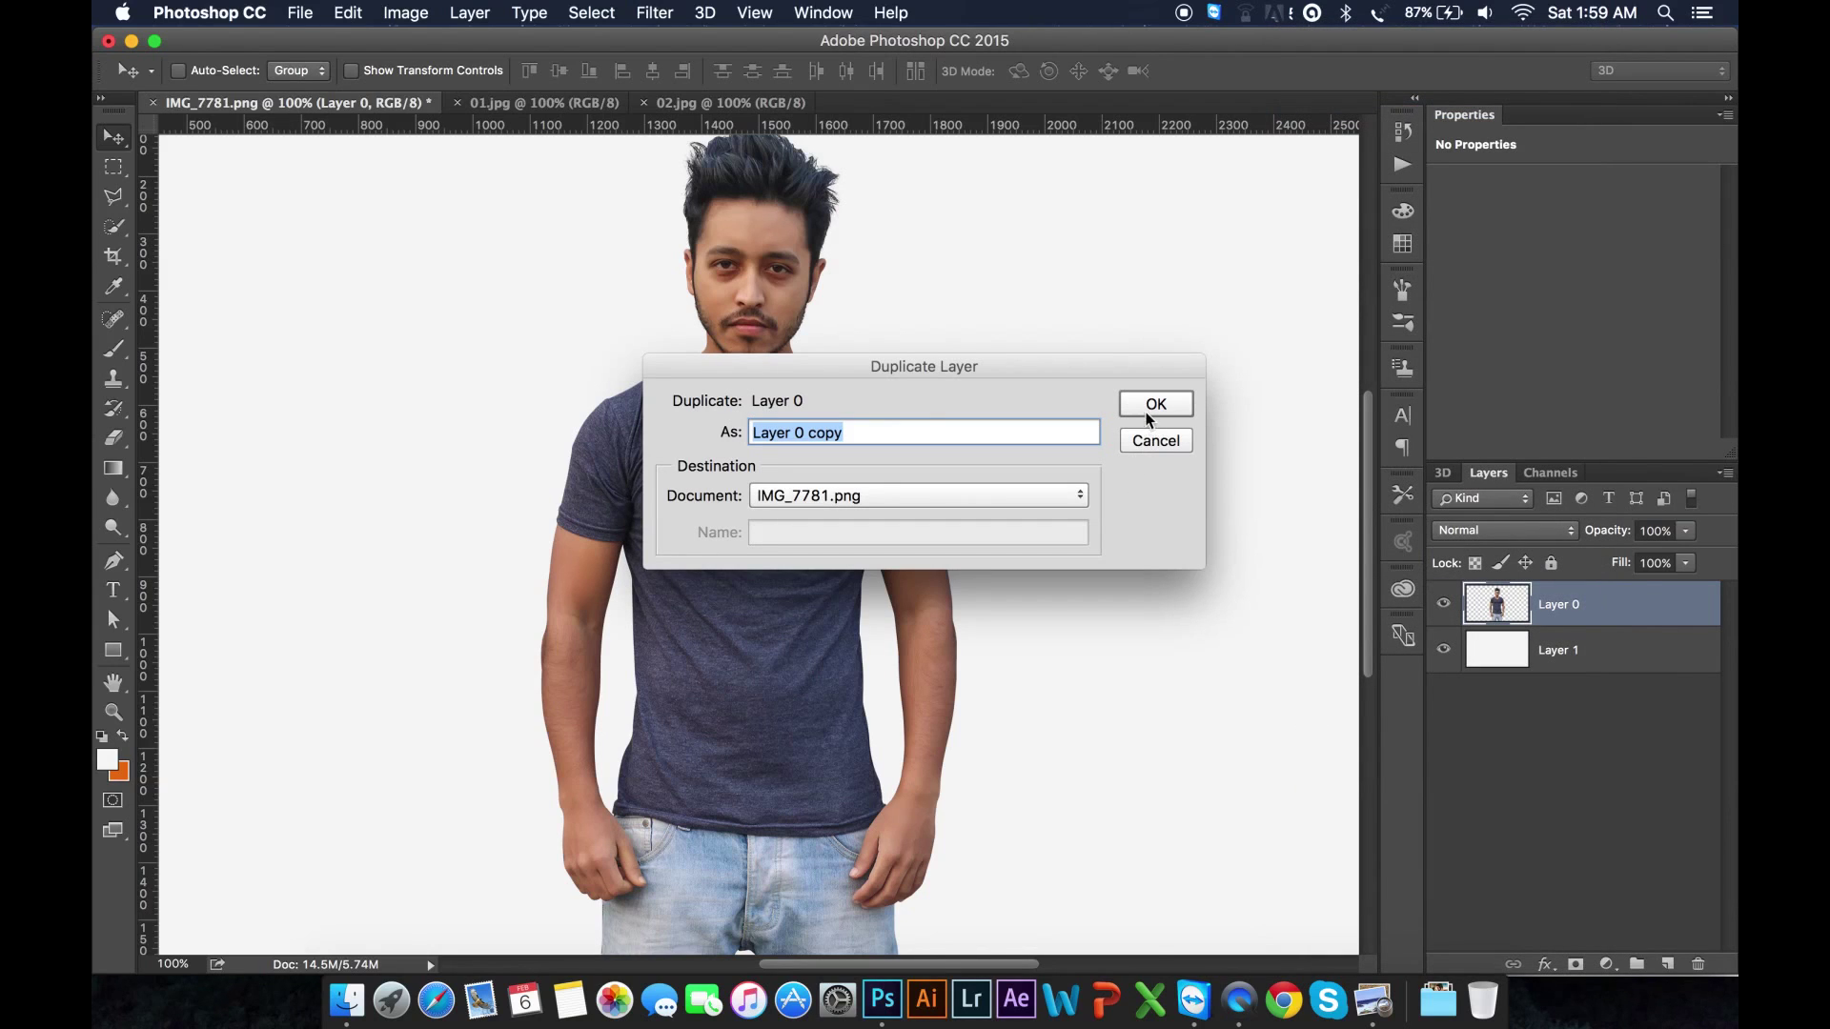
left_click(1153, 405)
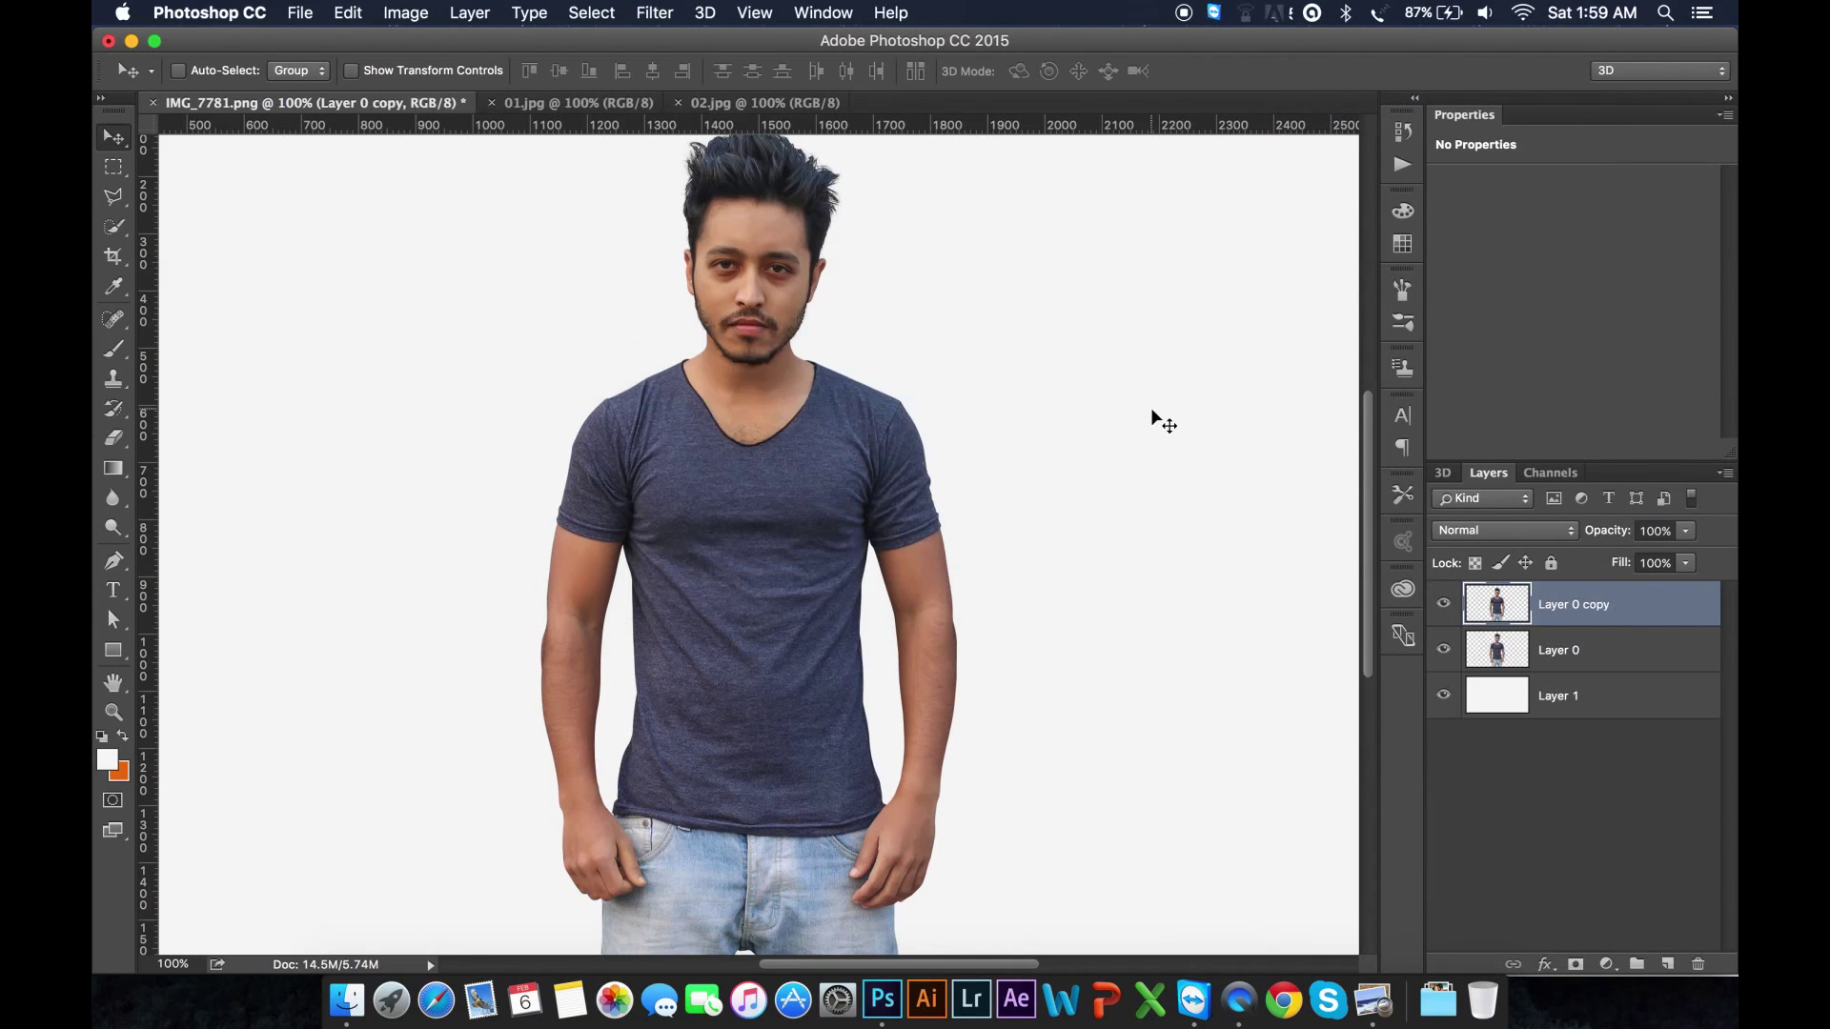
left_click(1445, 651)
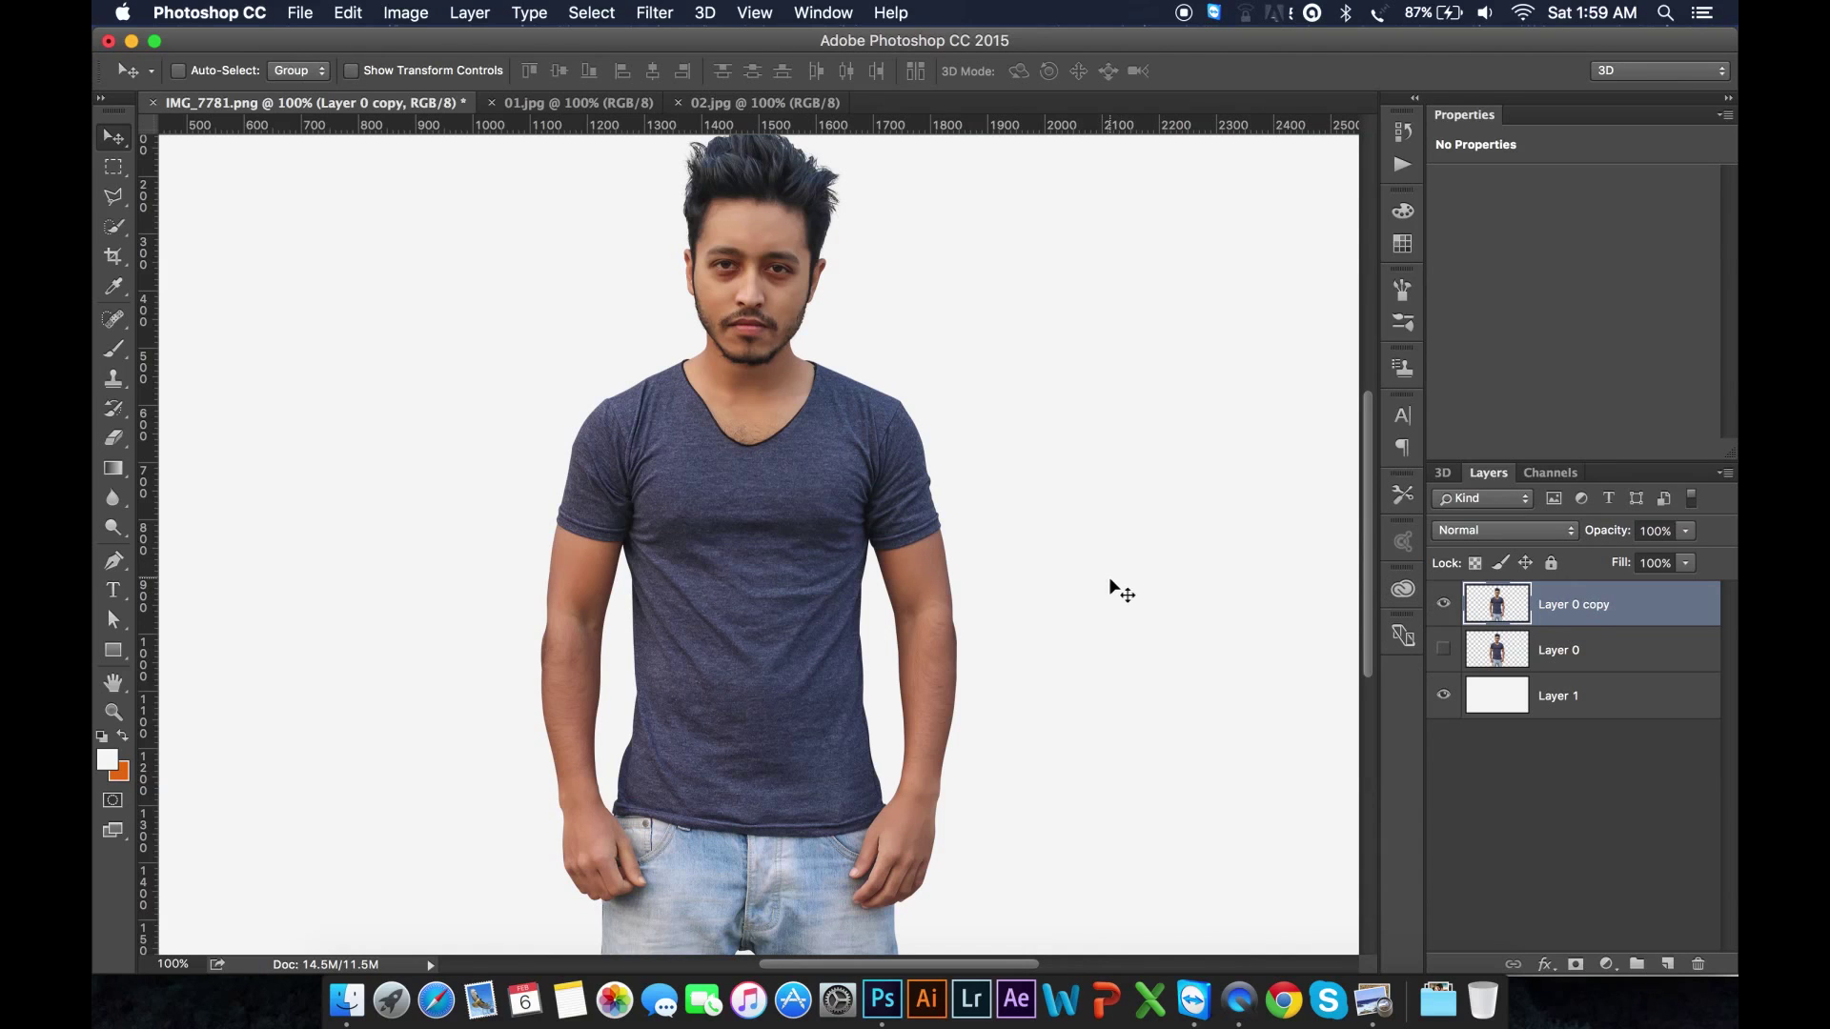
Step: Start a Pen tool path on Layer 0 copy from the collar's right tip down the right side of the neckline
scroll(748, 328, "right", 5)
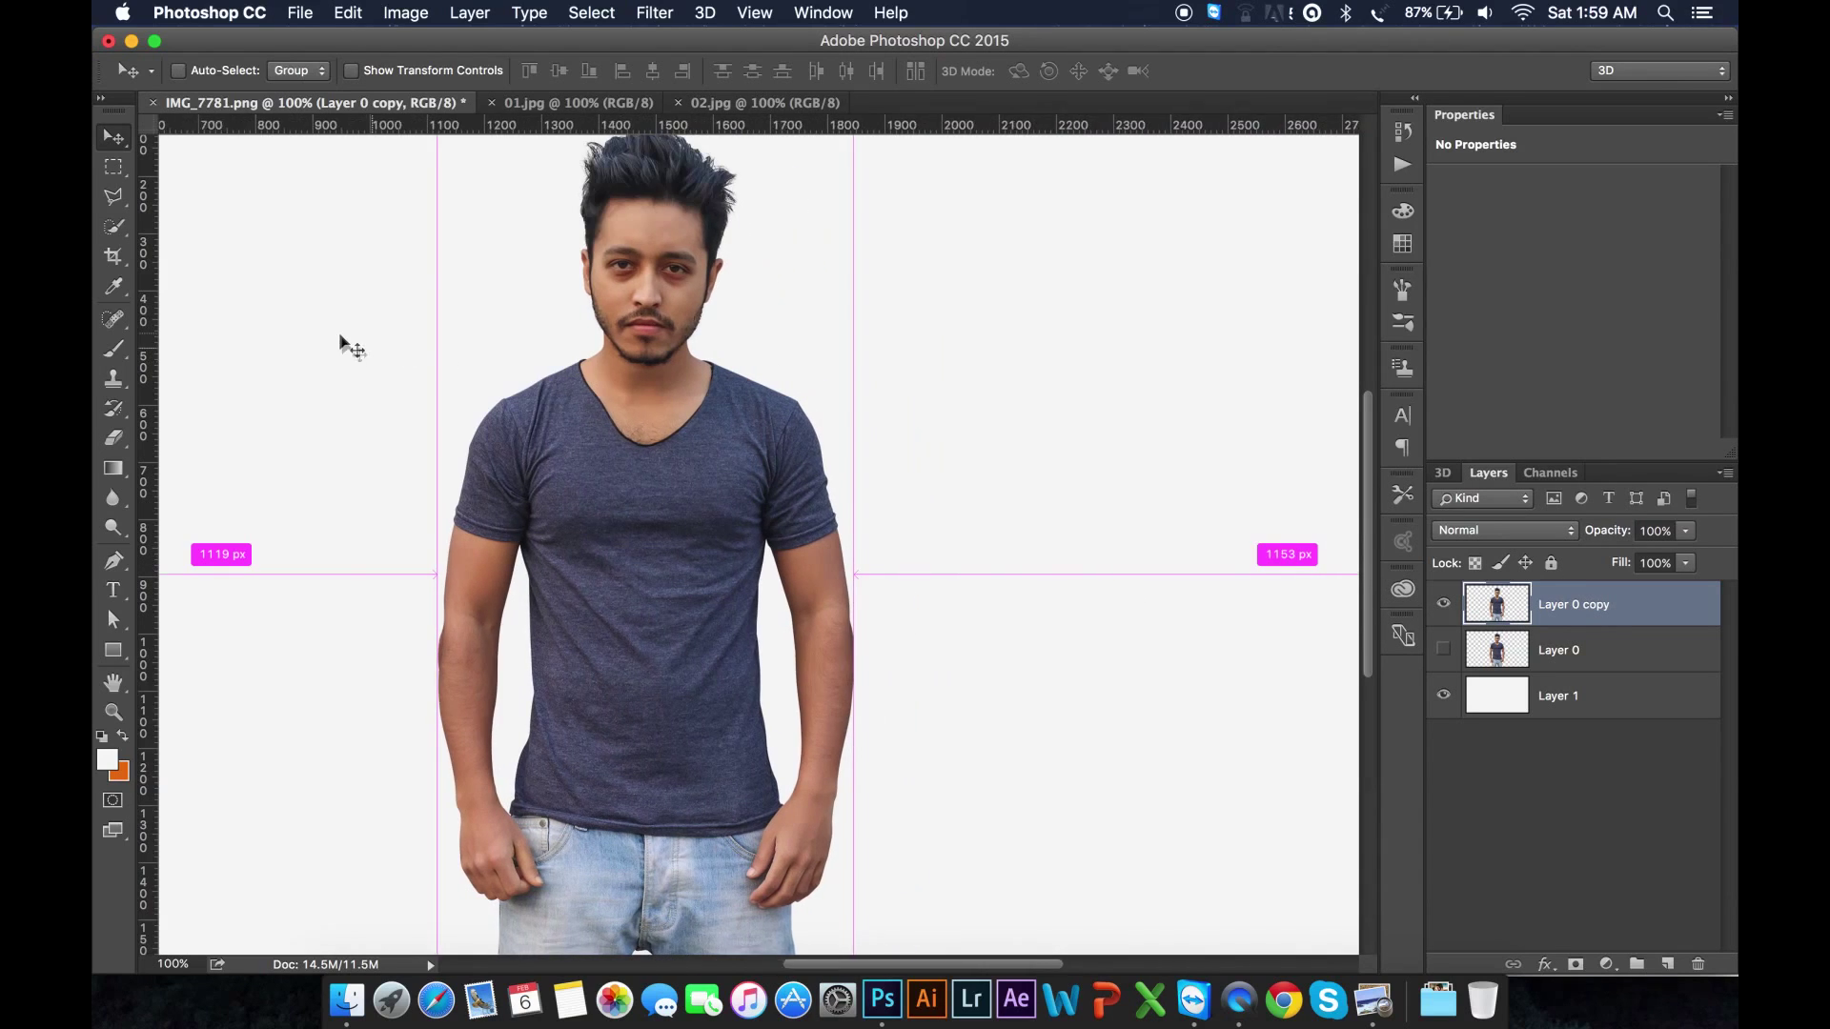
scroll(412, 370, "up", 6)
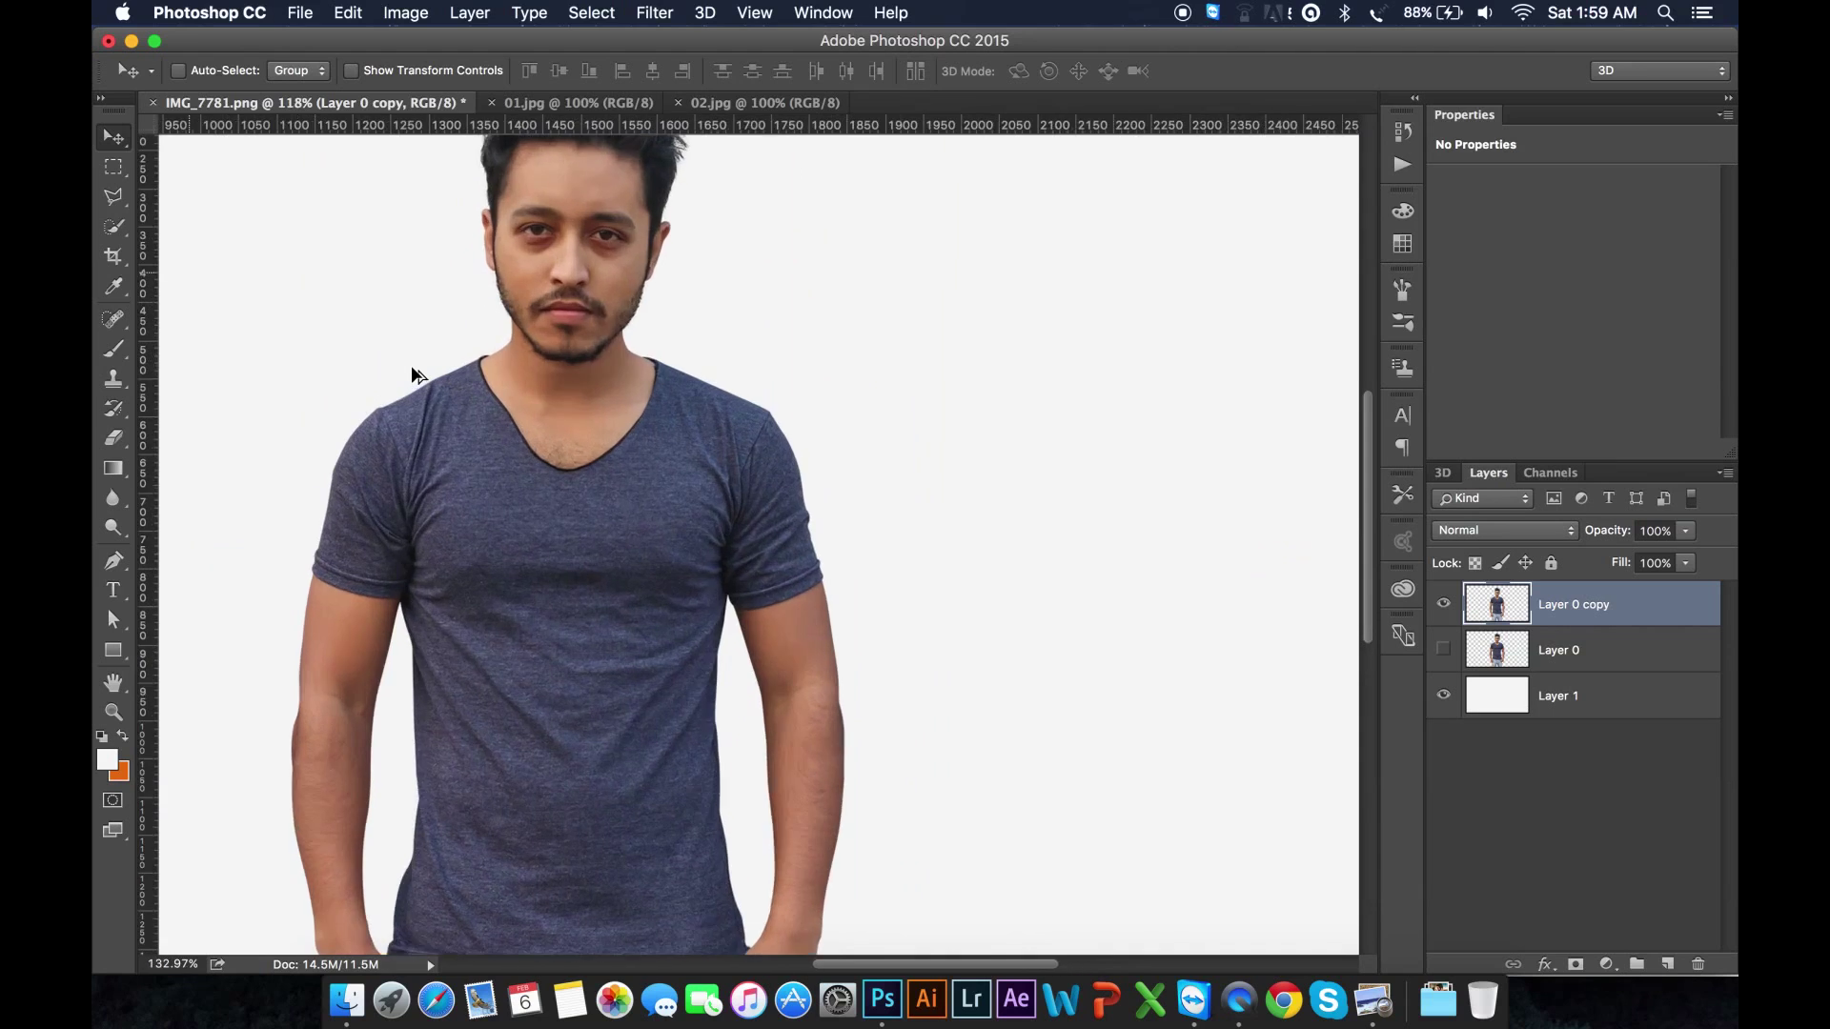
scroll(413, 372, "up", 2)
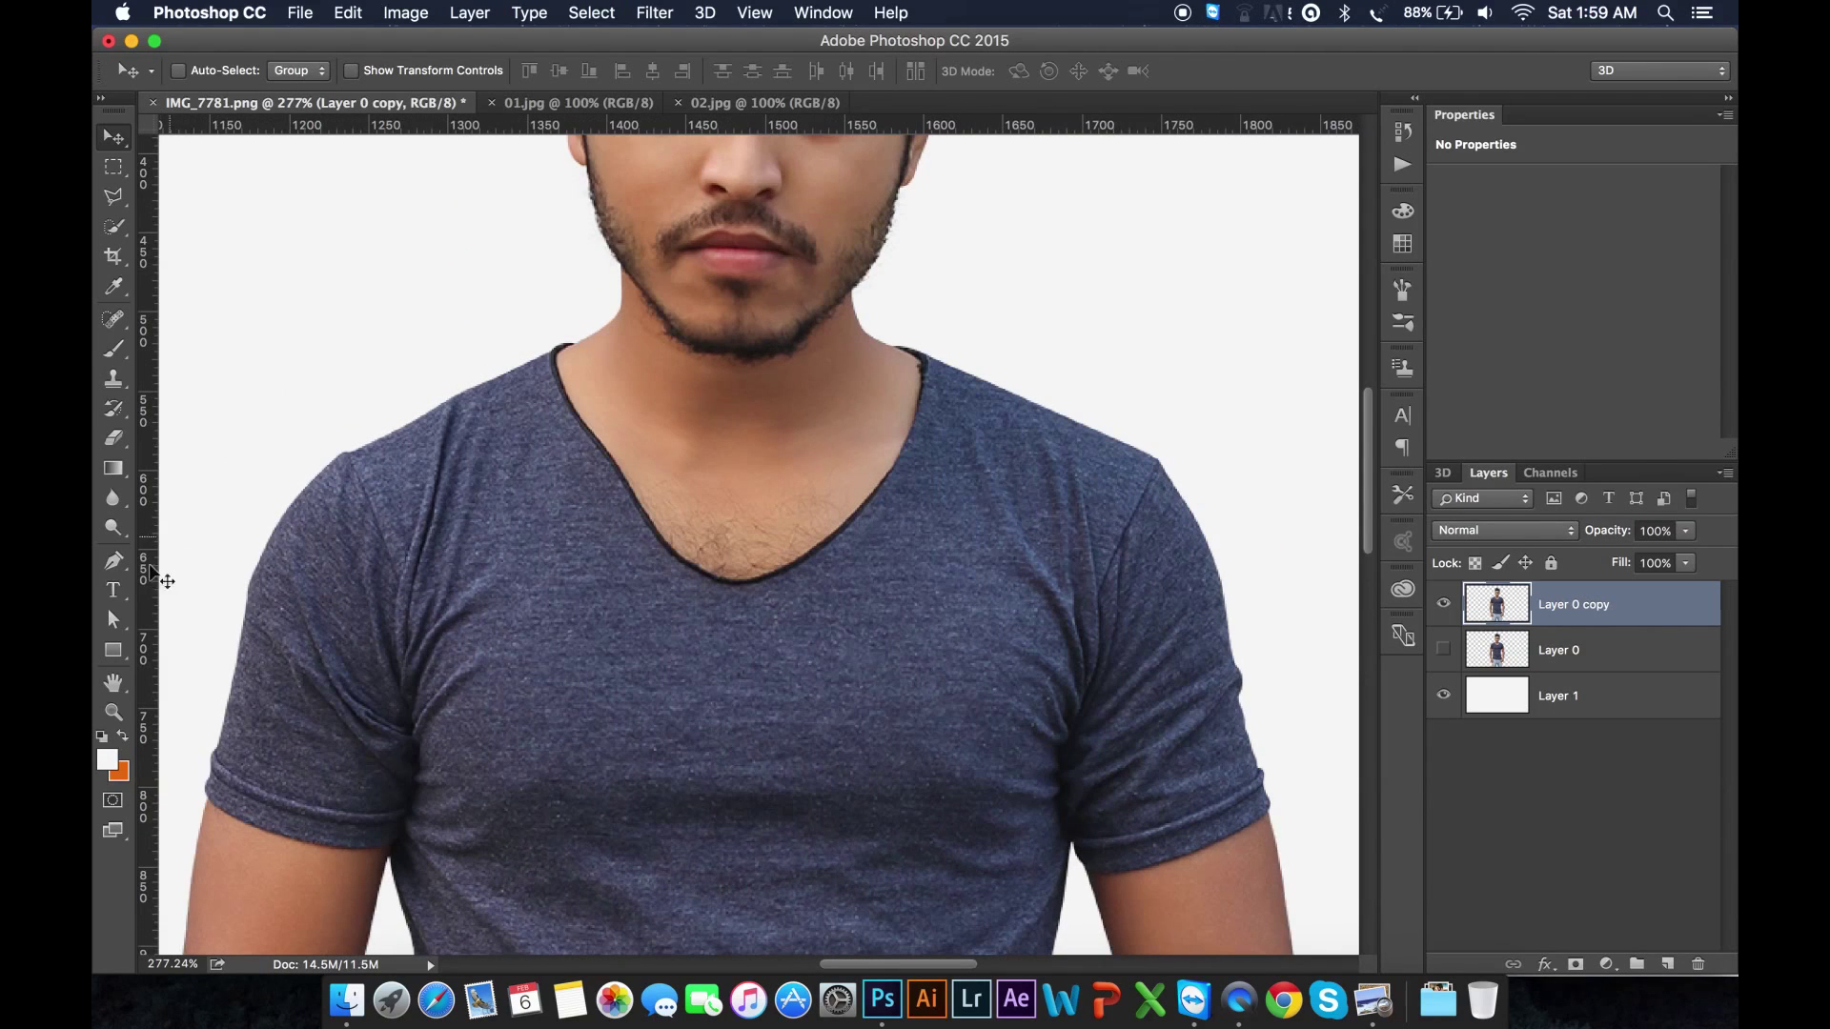
left_click_drag(113, 560, 172, 563)
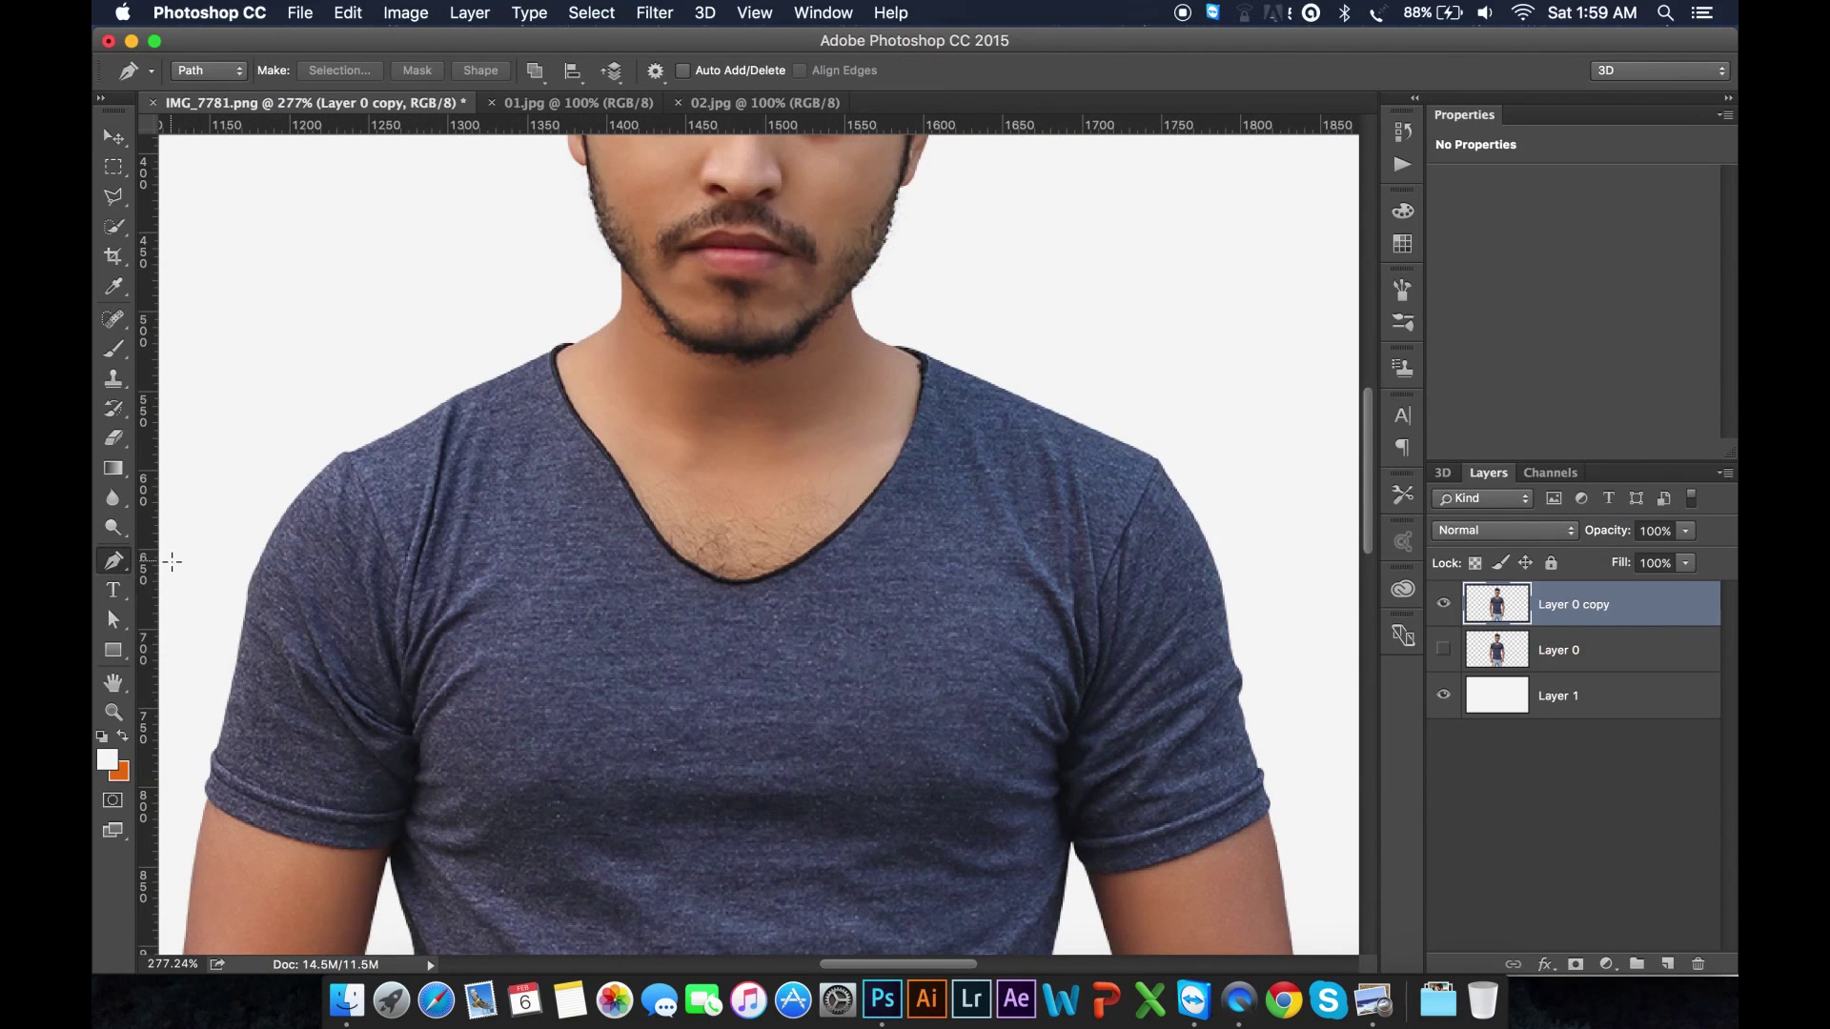
key("super+equal")
key("super+equal")
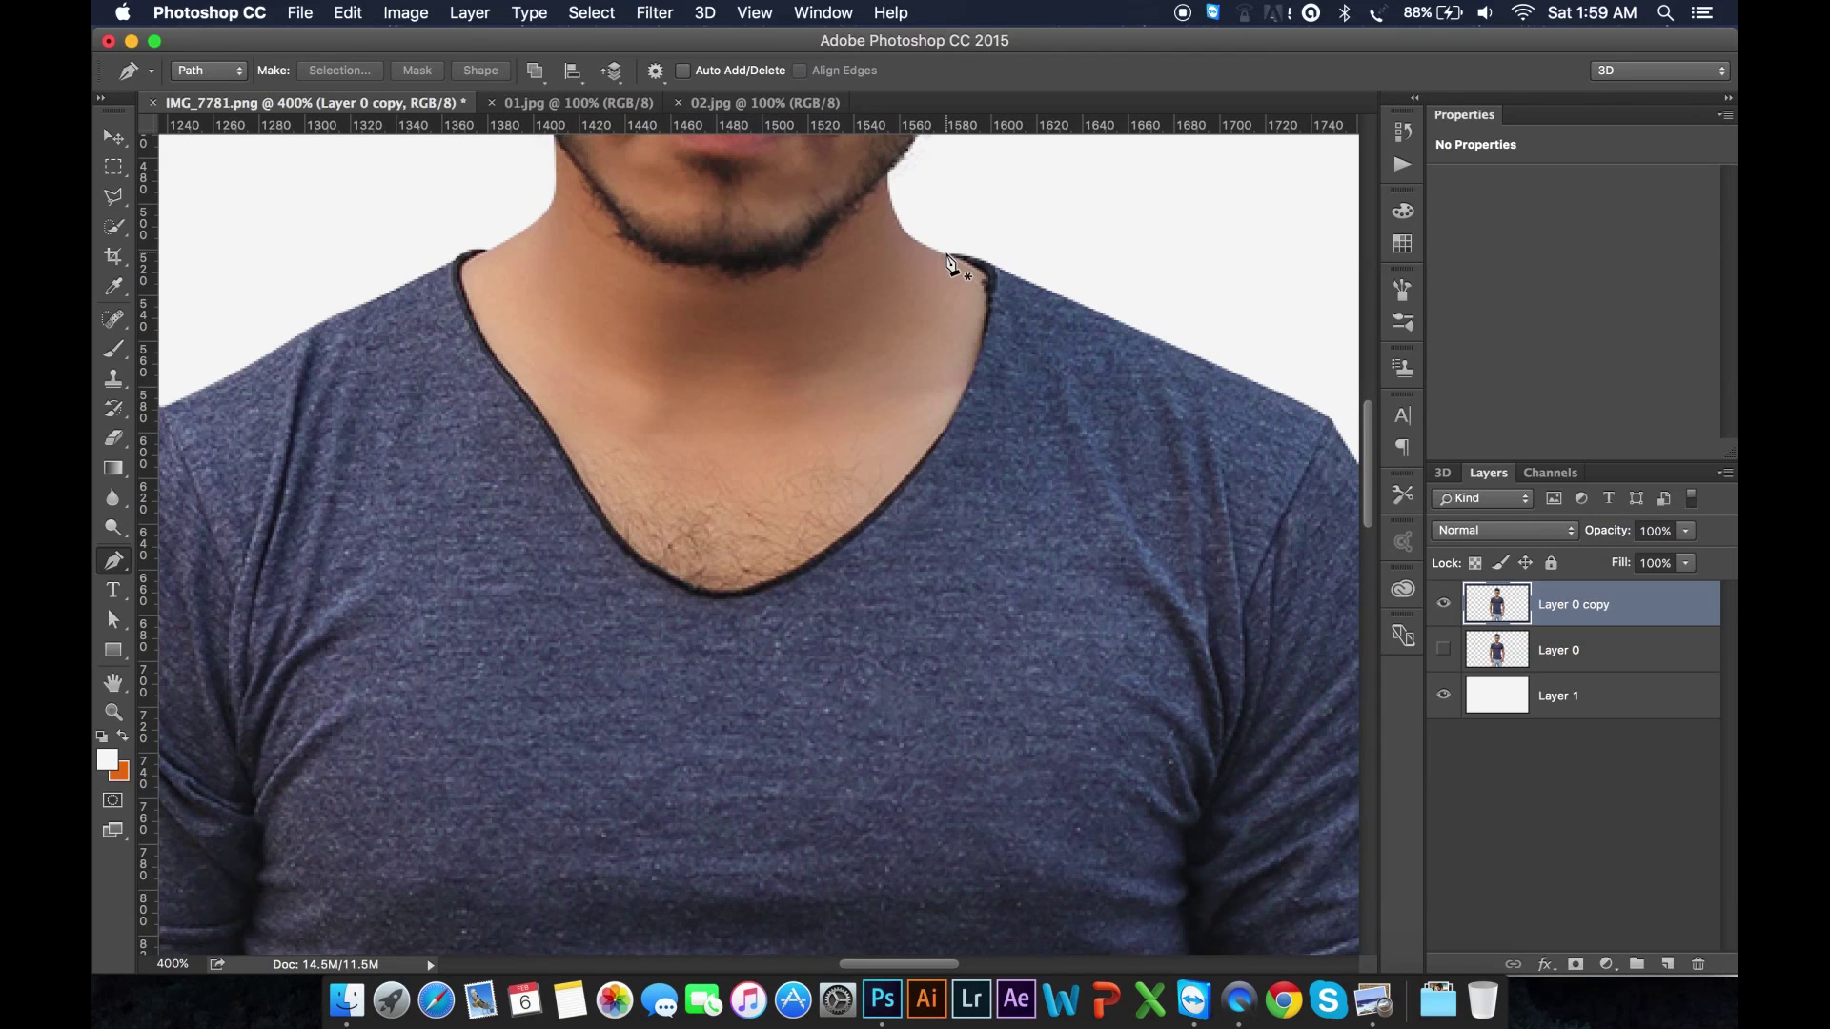
left_click(947, 254)
left_click_drag(986, 282, 988, 295)
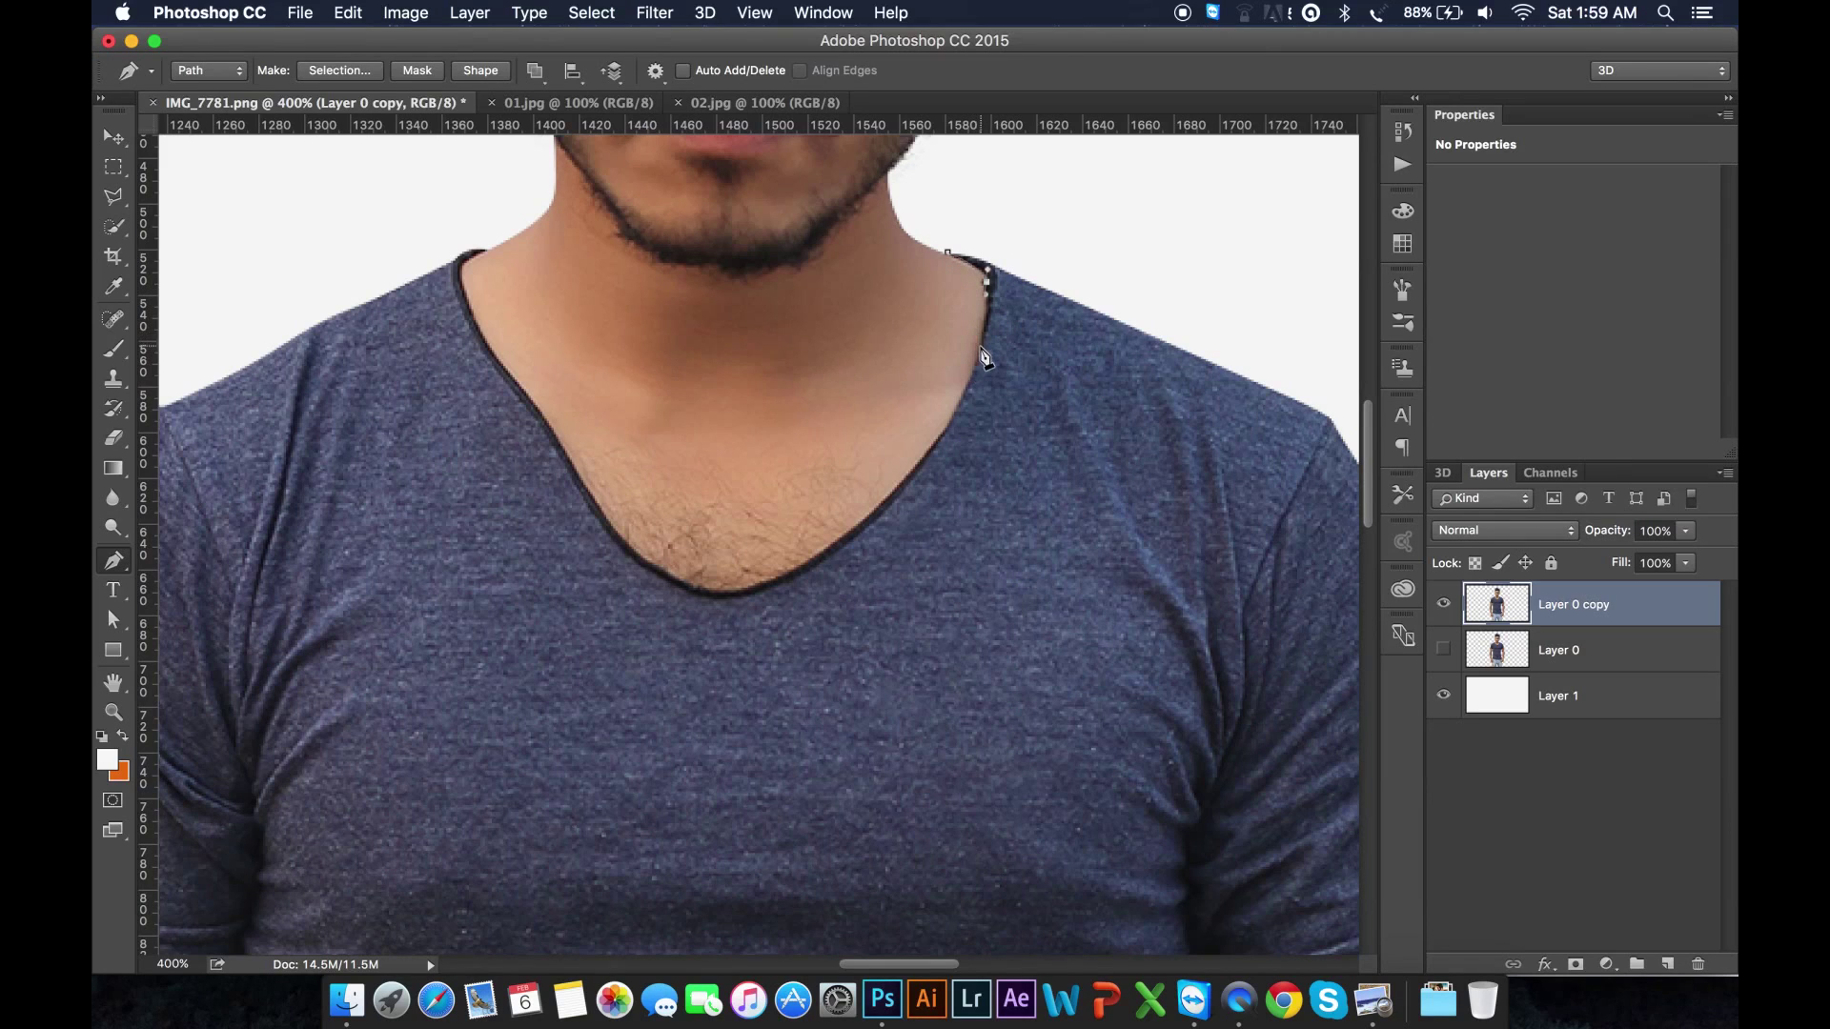
left_click_drag(982, 353, 975, 405)
left_click_drag(936, 445, 929, 457)
key("super+z")
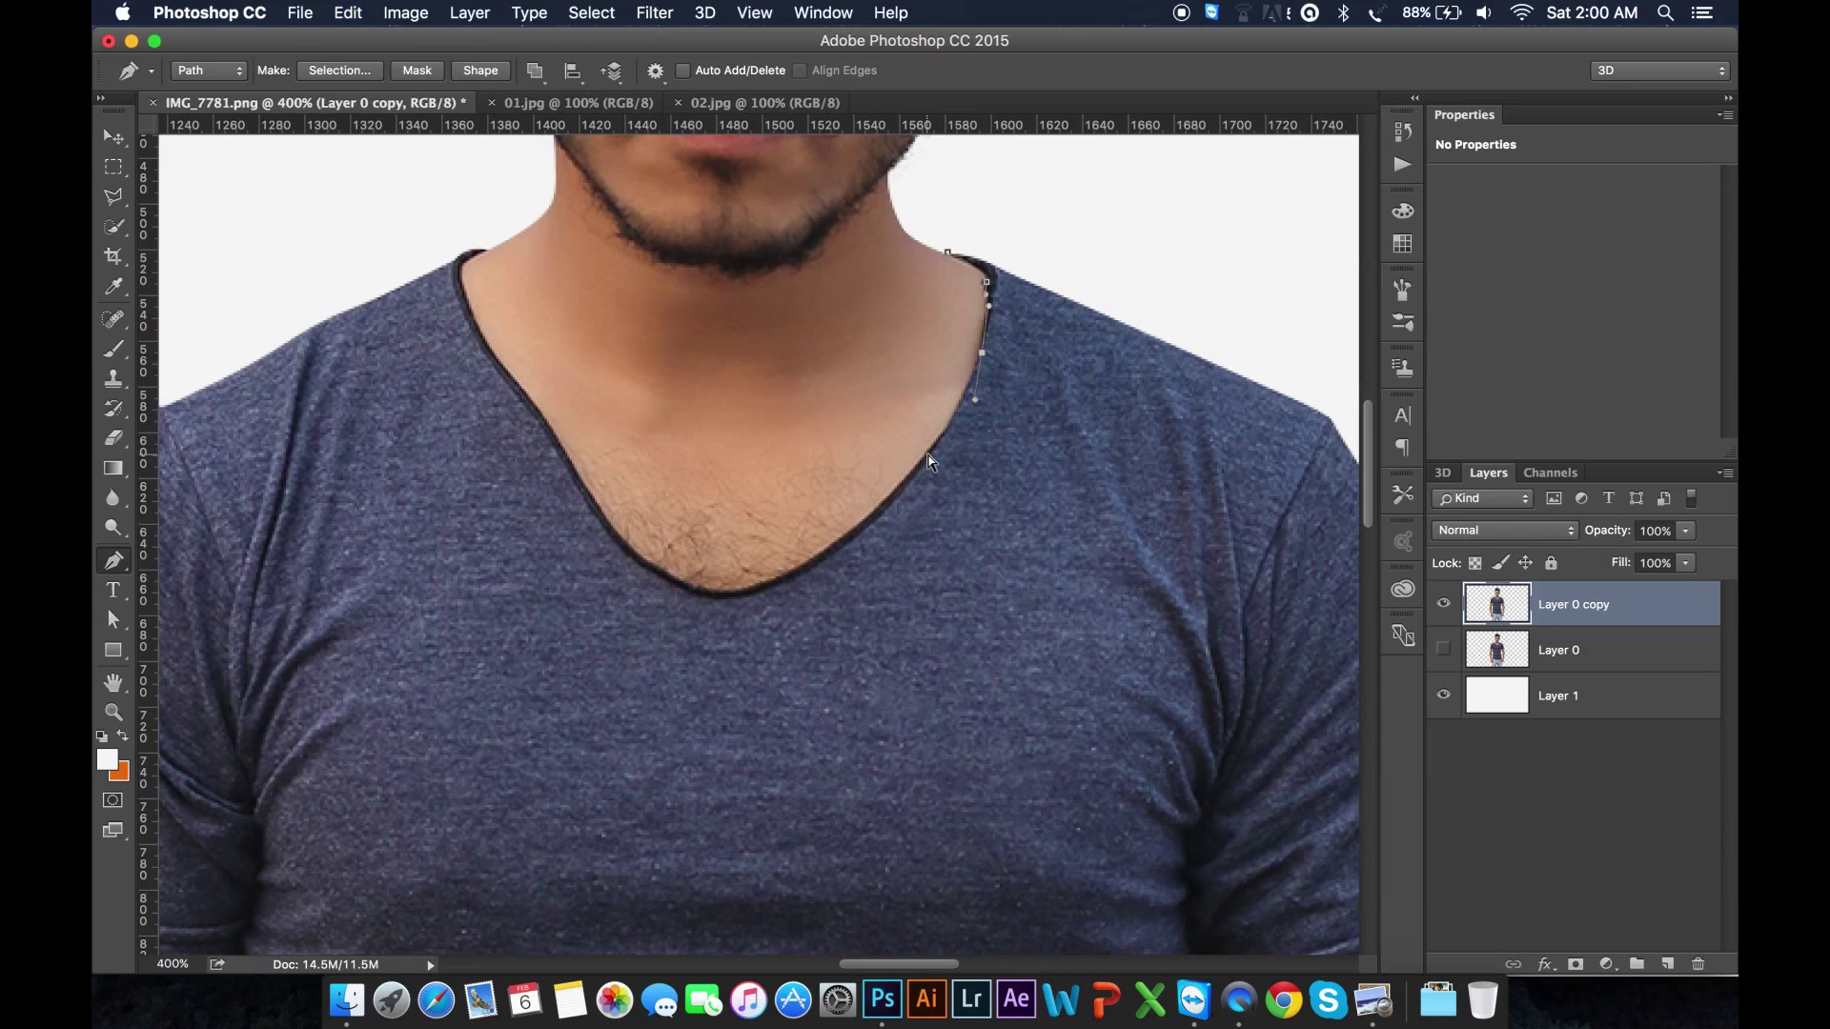
left_click(982, 353)
left_click_drag(948, 428, 941, 434)
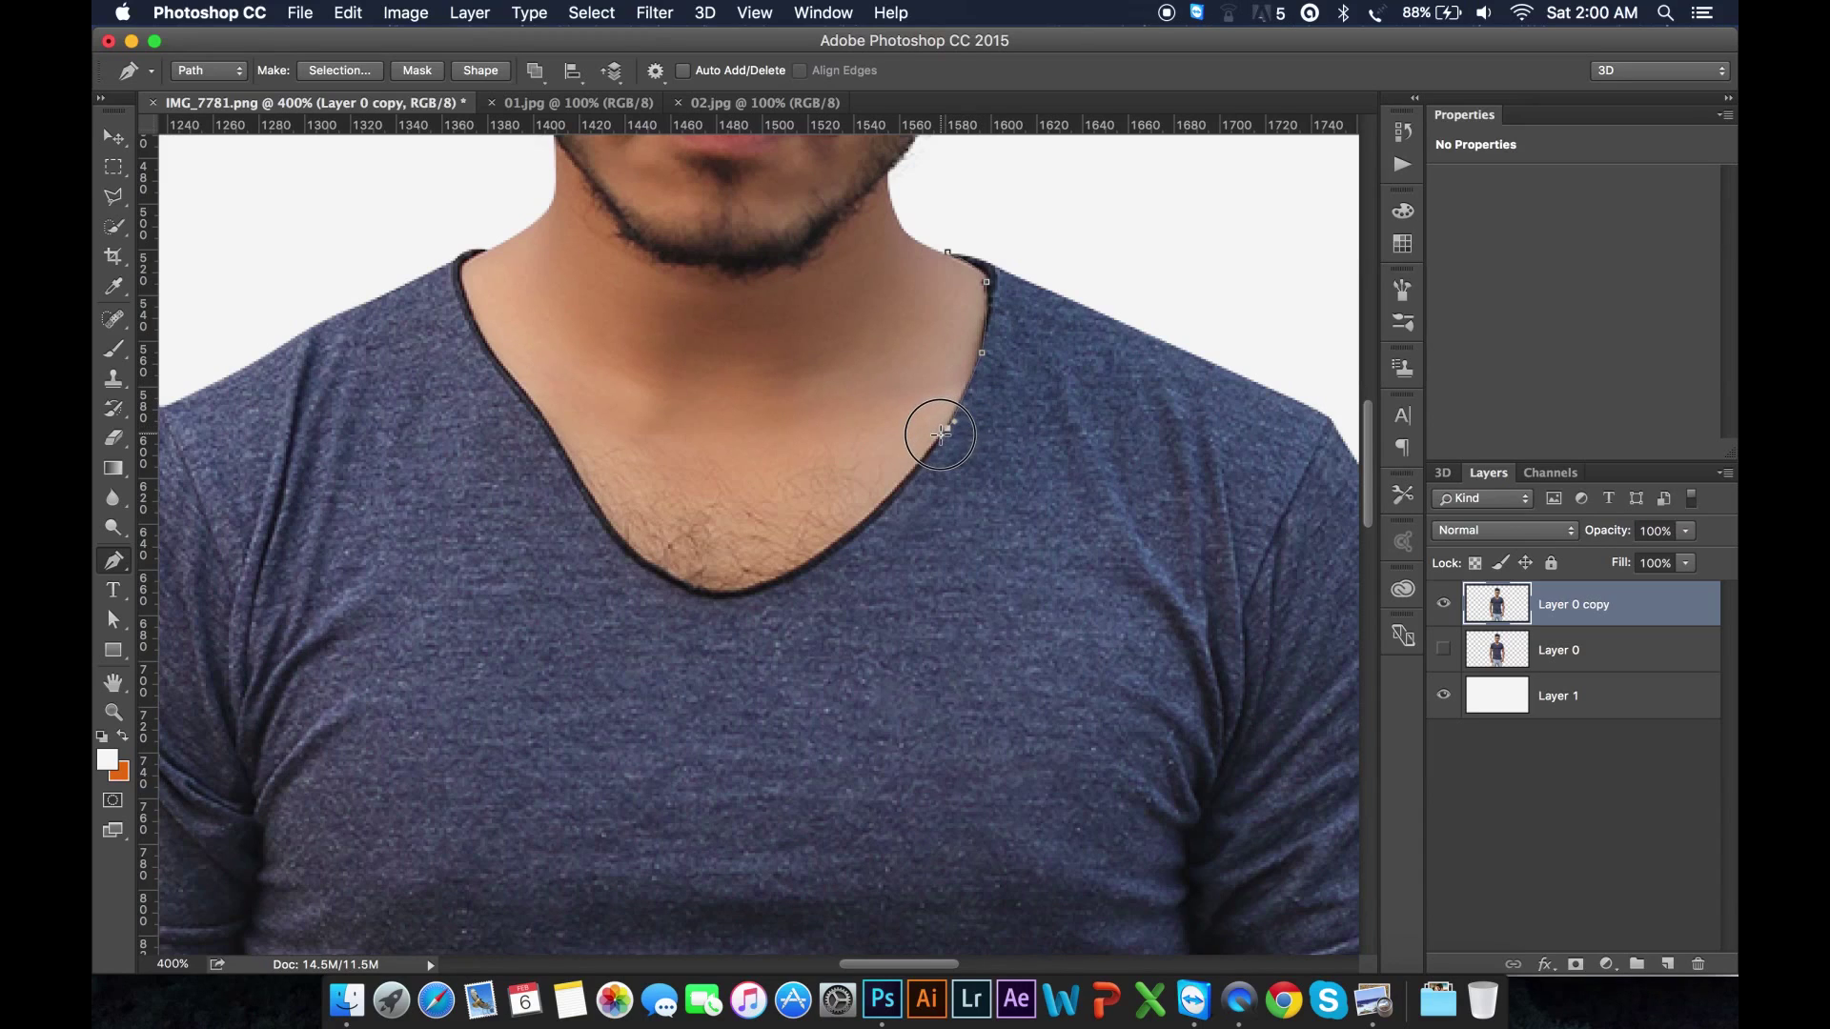
Step: Continue the path around the lowest point of the V-neck and up to the collar's left tip
left_click_drag(875, 512, 859, 526)
left_click_drag(790, 573, 779, 579)
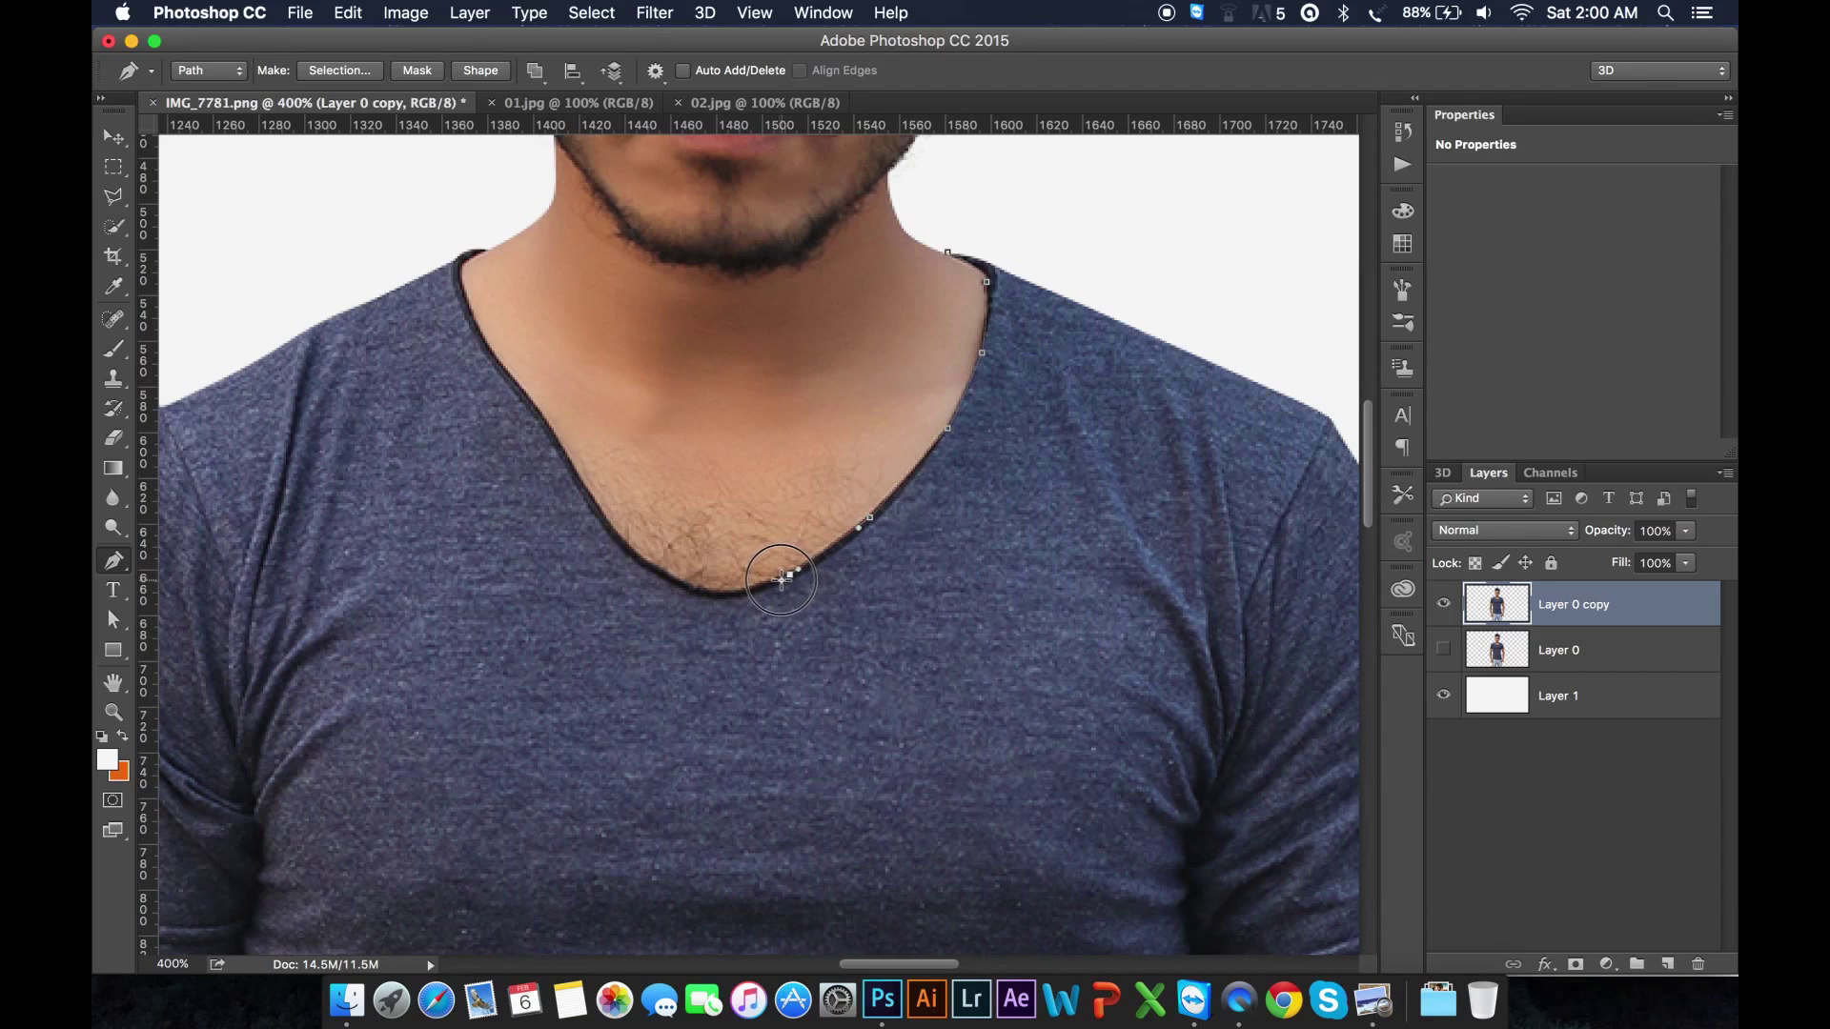
left_click_drag(686, 588, 592, 495)
left_click_drag(553, 430, 499, 361)
left_click(469, 314)
left_click_drag(485, 249, 535, 248)
key("super+1")
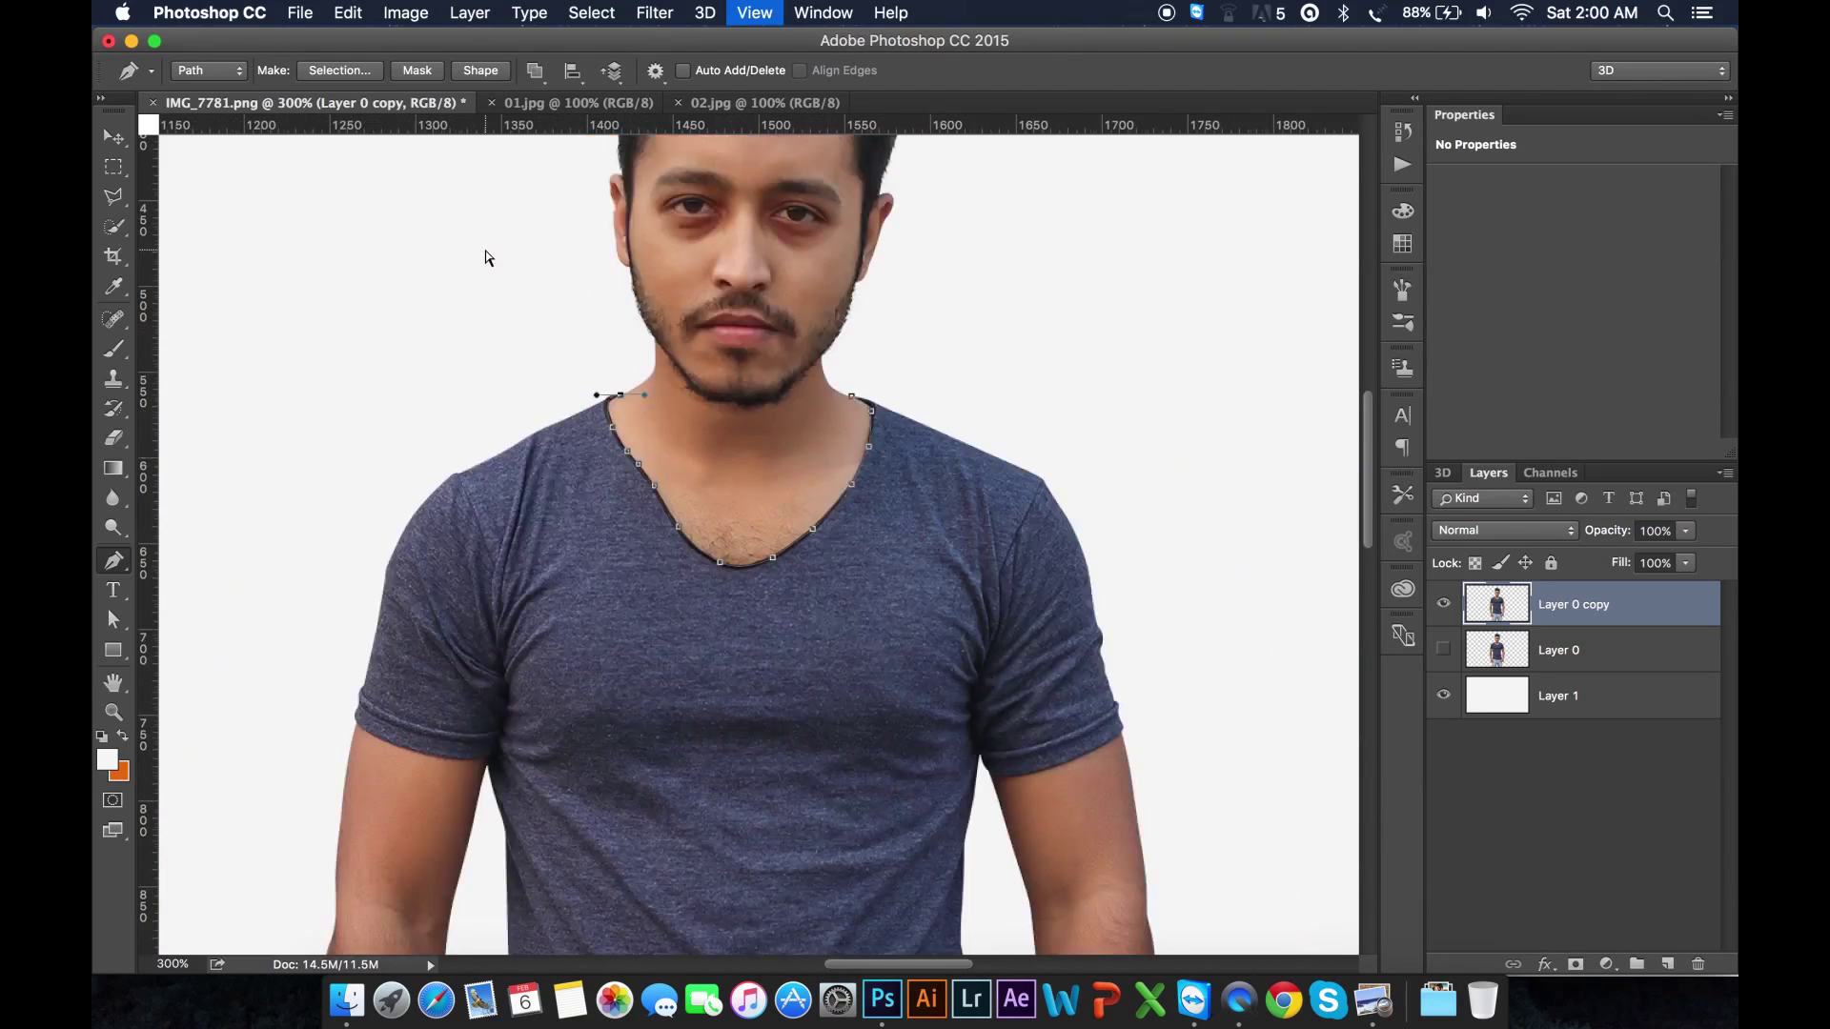
Step: Discard the unfinished neckline path, switch to the Move tool, and check Layer 0 copy by turning its visibility off and on
key("Escape")
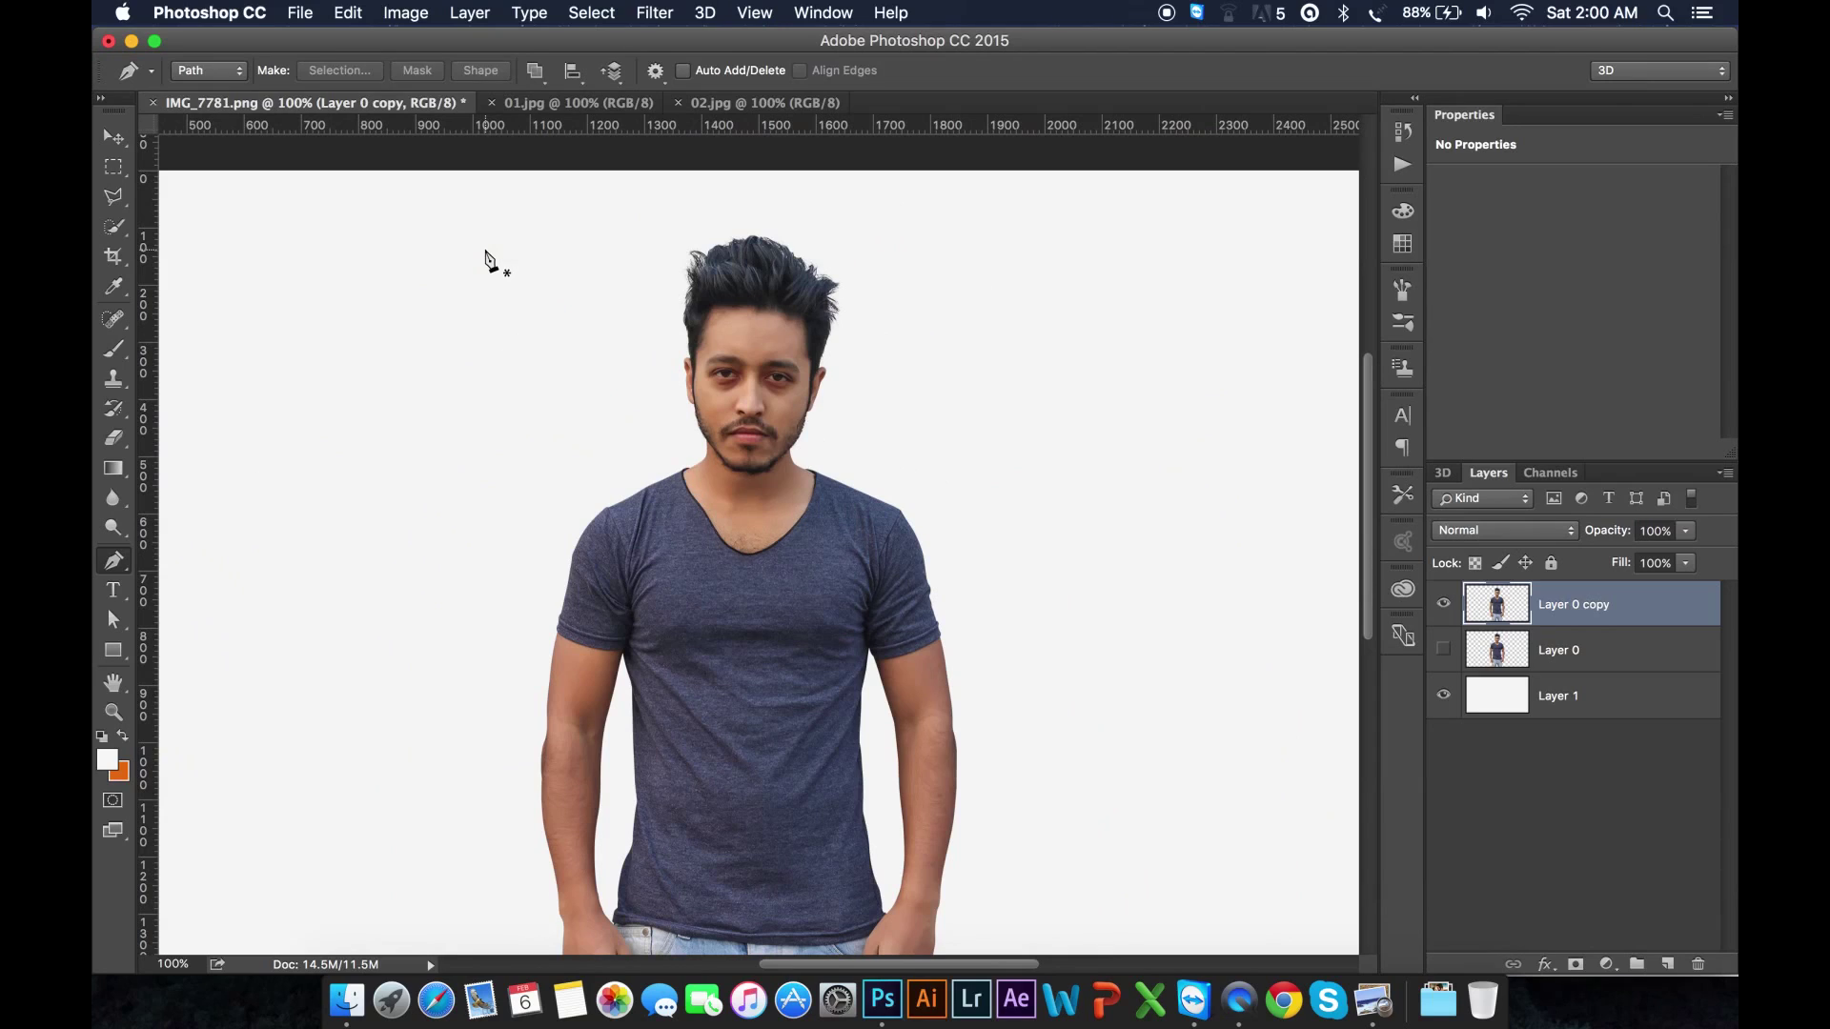
left_click(115, 140)
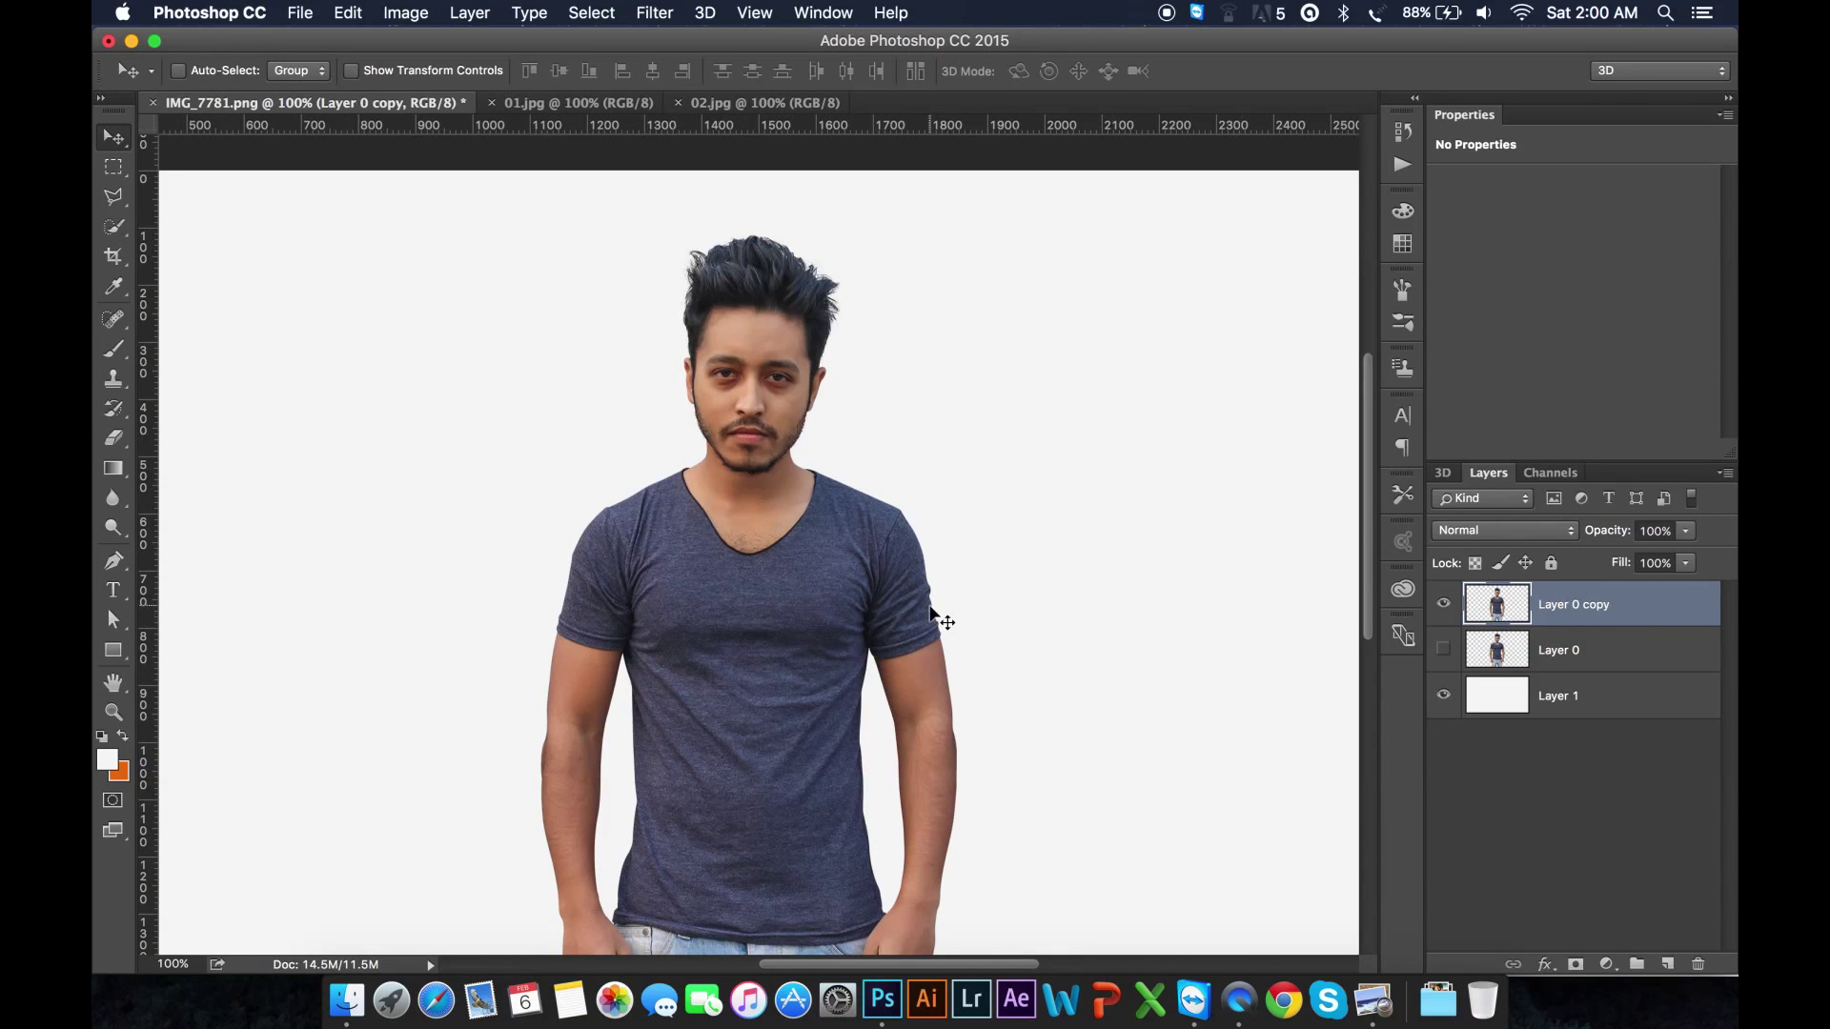
left_click(1443, 603)
left_click(1443, 603)
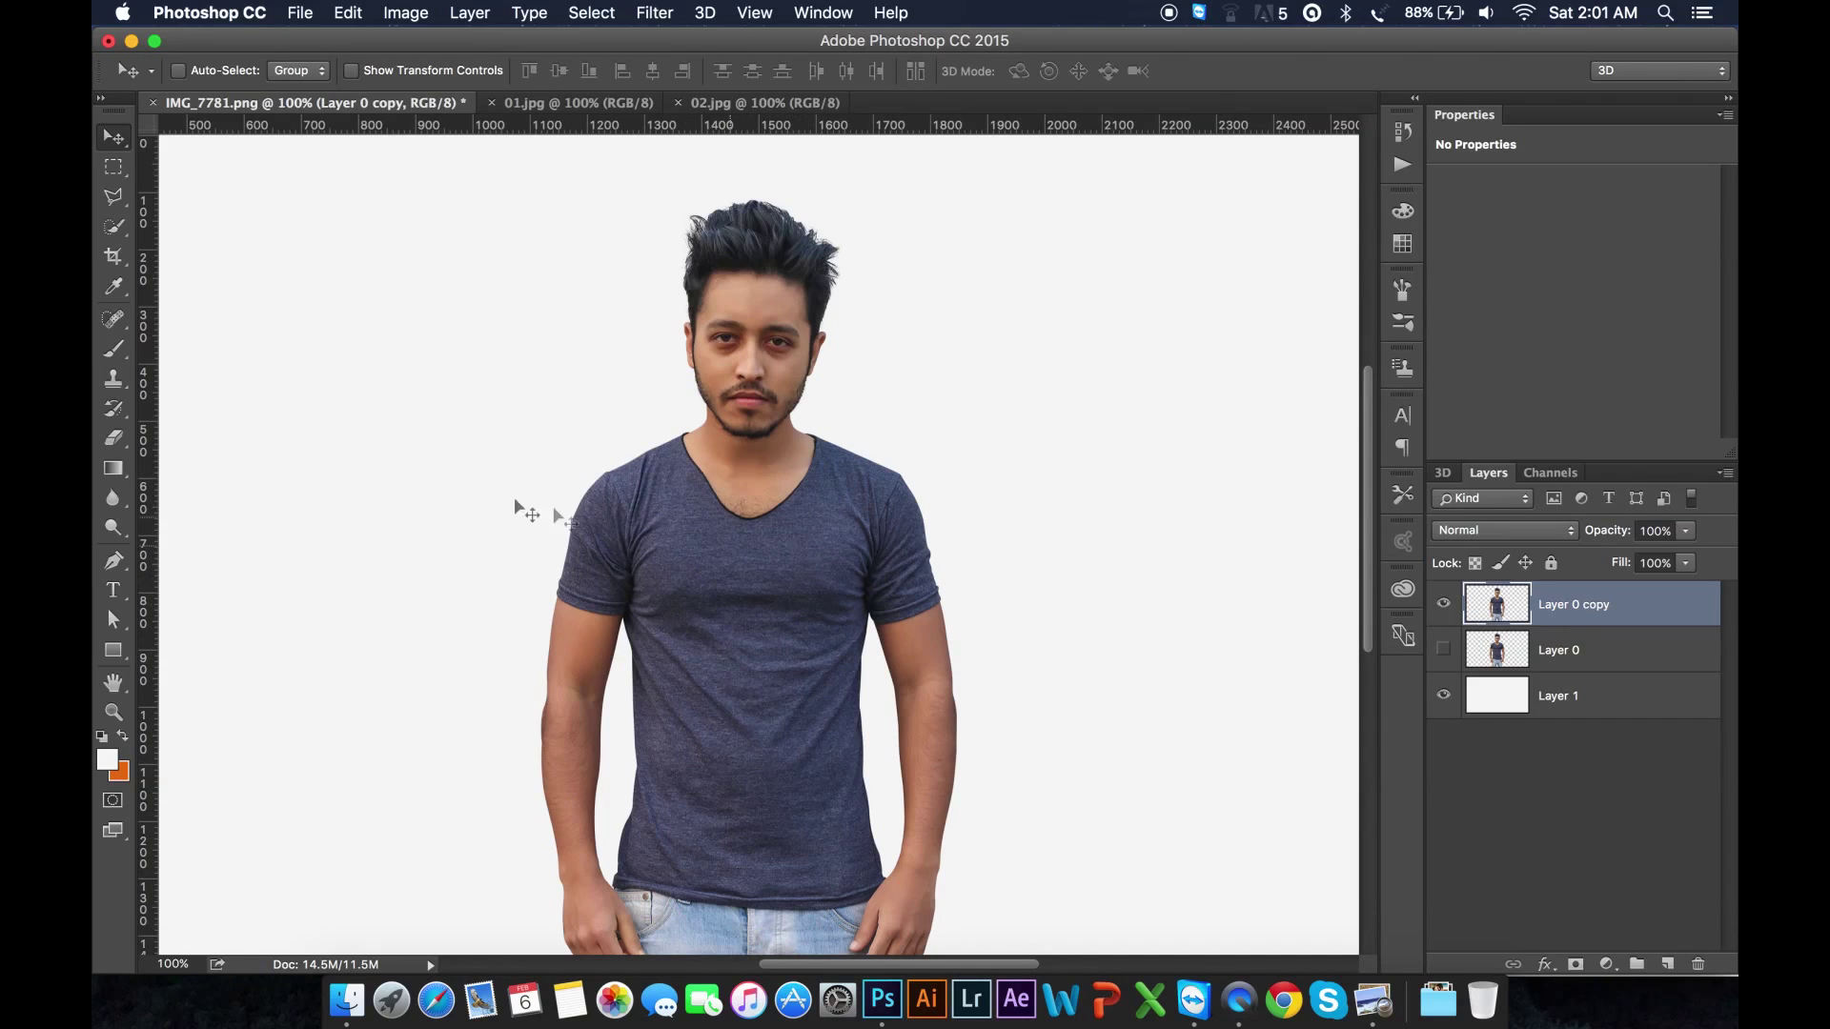
Step: Set up the Eraser tool with a hard round brush of about 137 px at 100% hardness
left_click(119, 439)
left_click(189, 438)
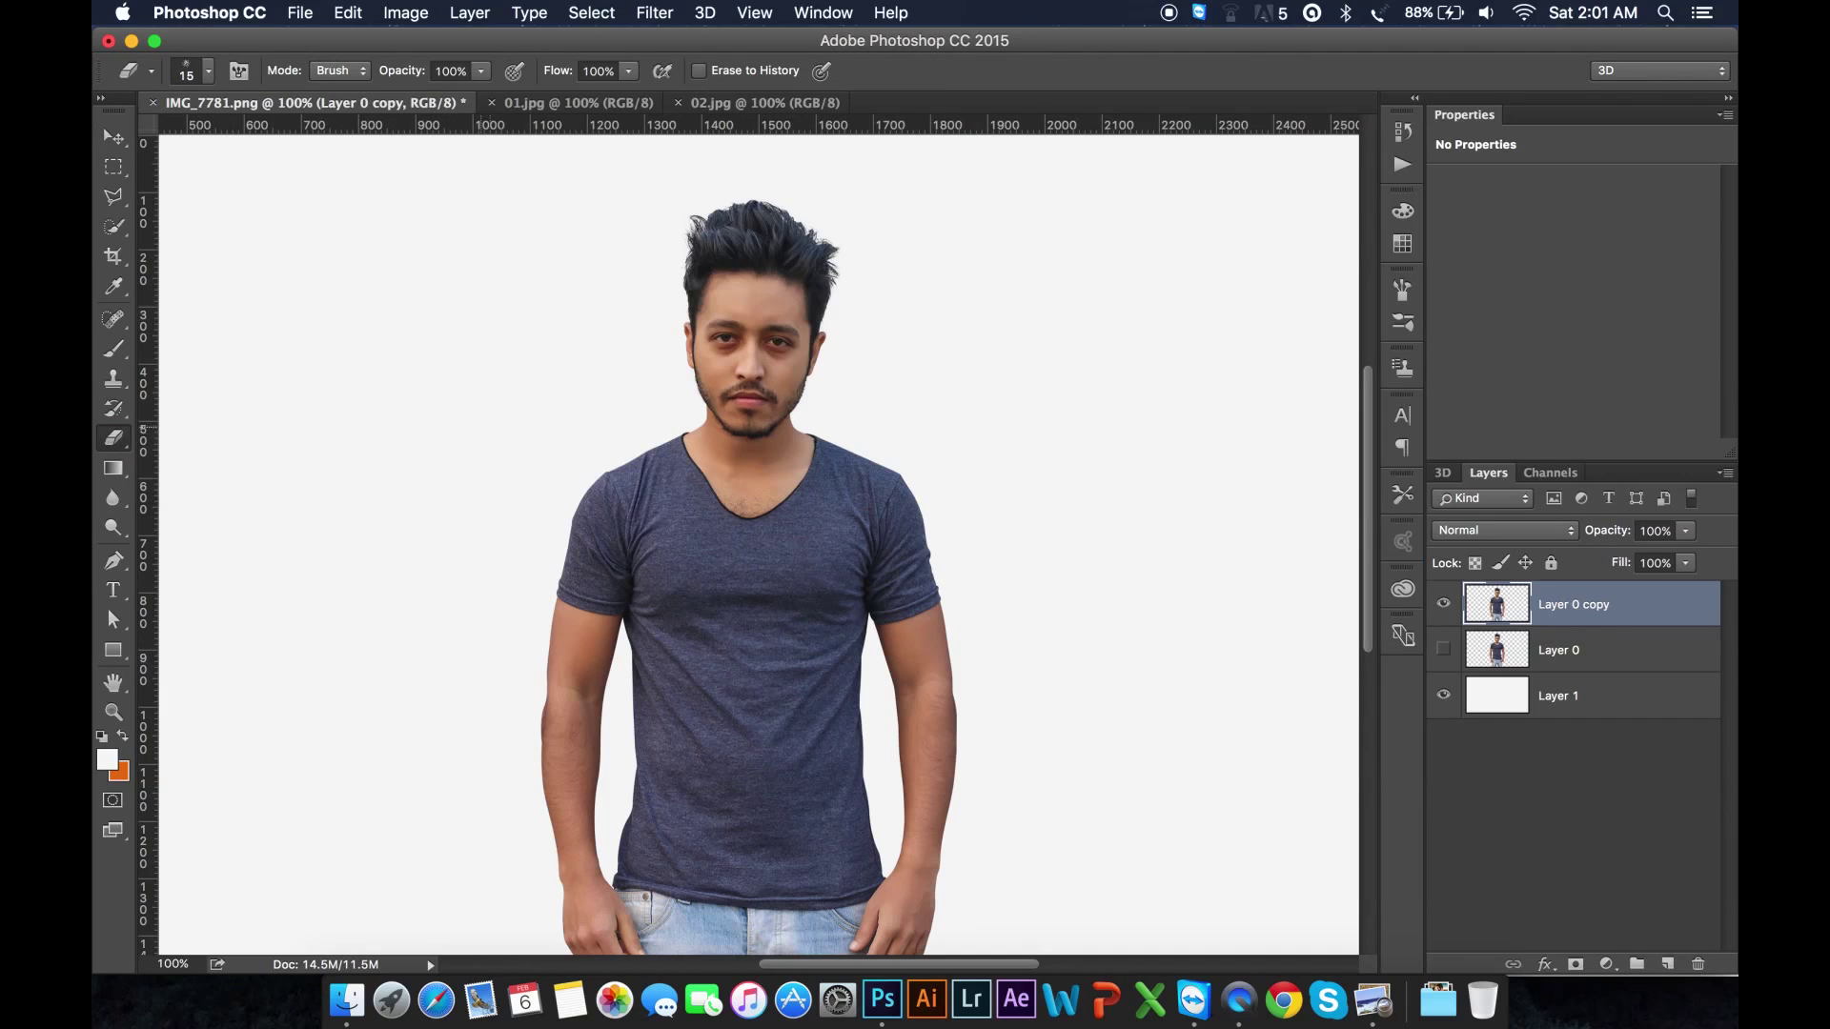
right_click(515, 425)
left_click(727, 631)
left_click_drag(667, 475, 709, 478)
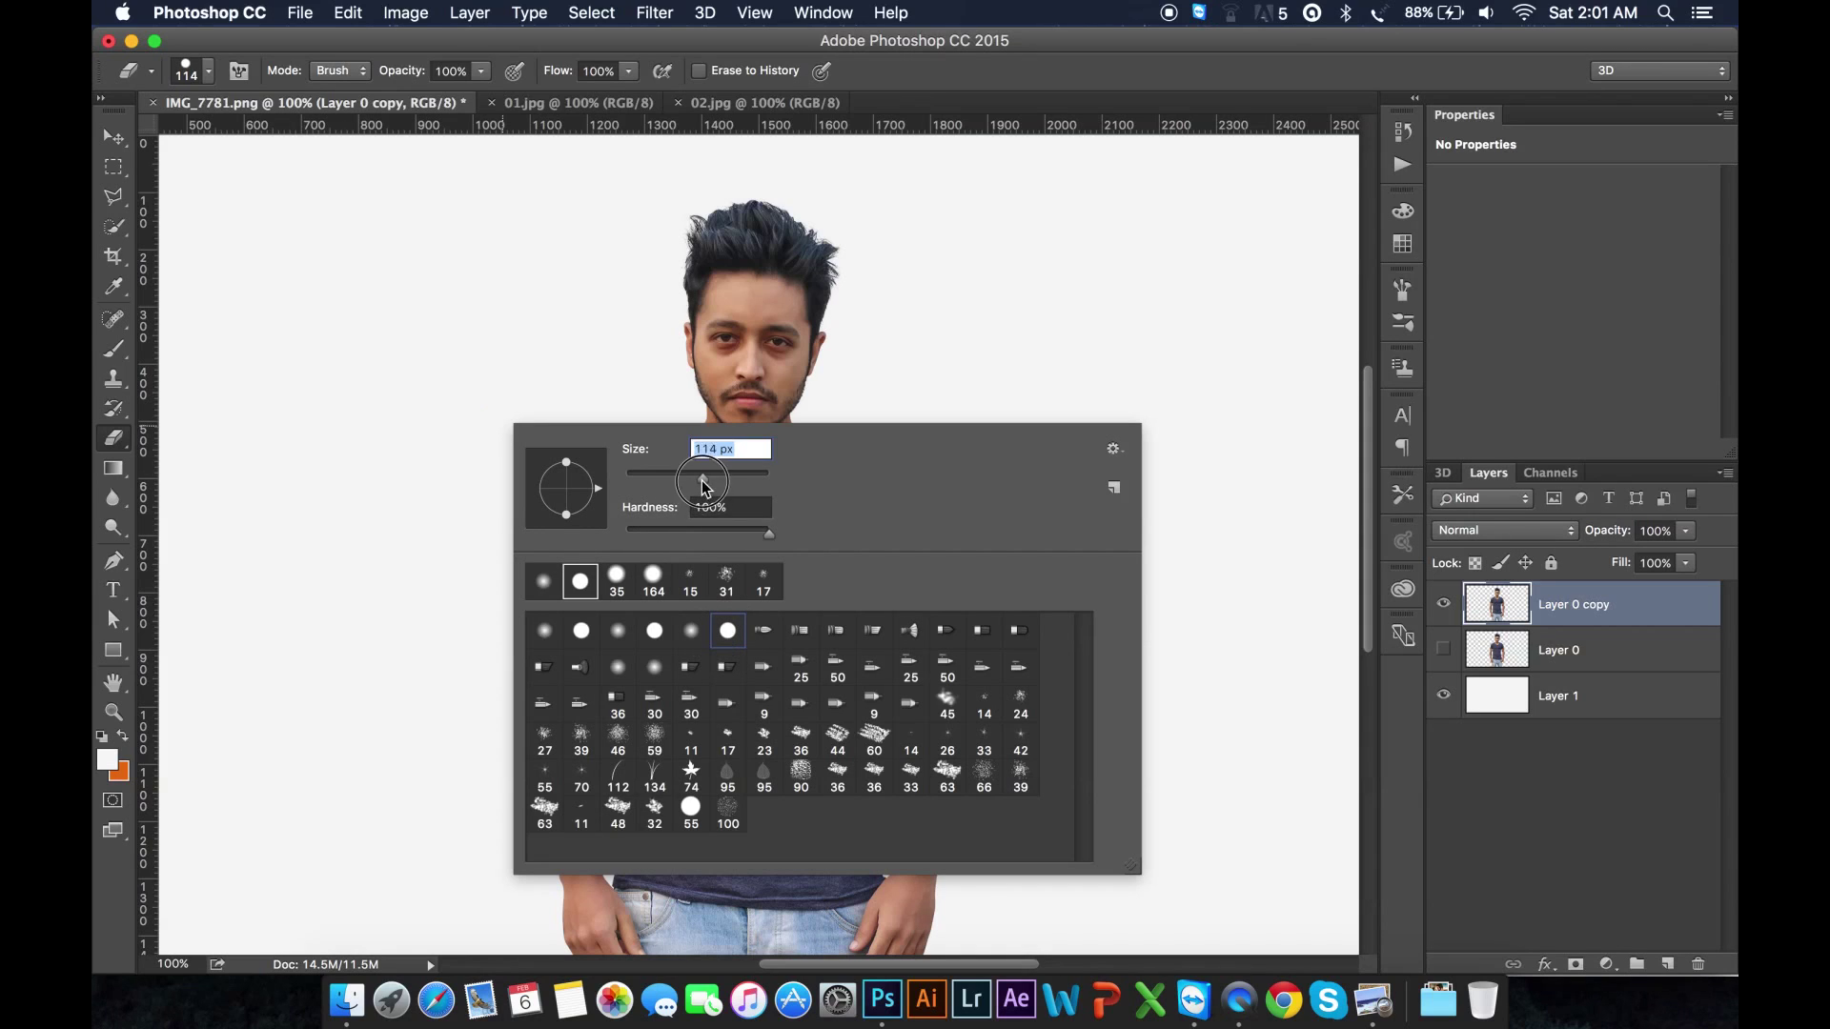
key("Return")
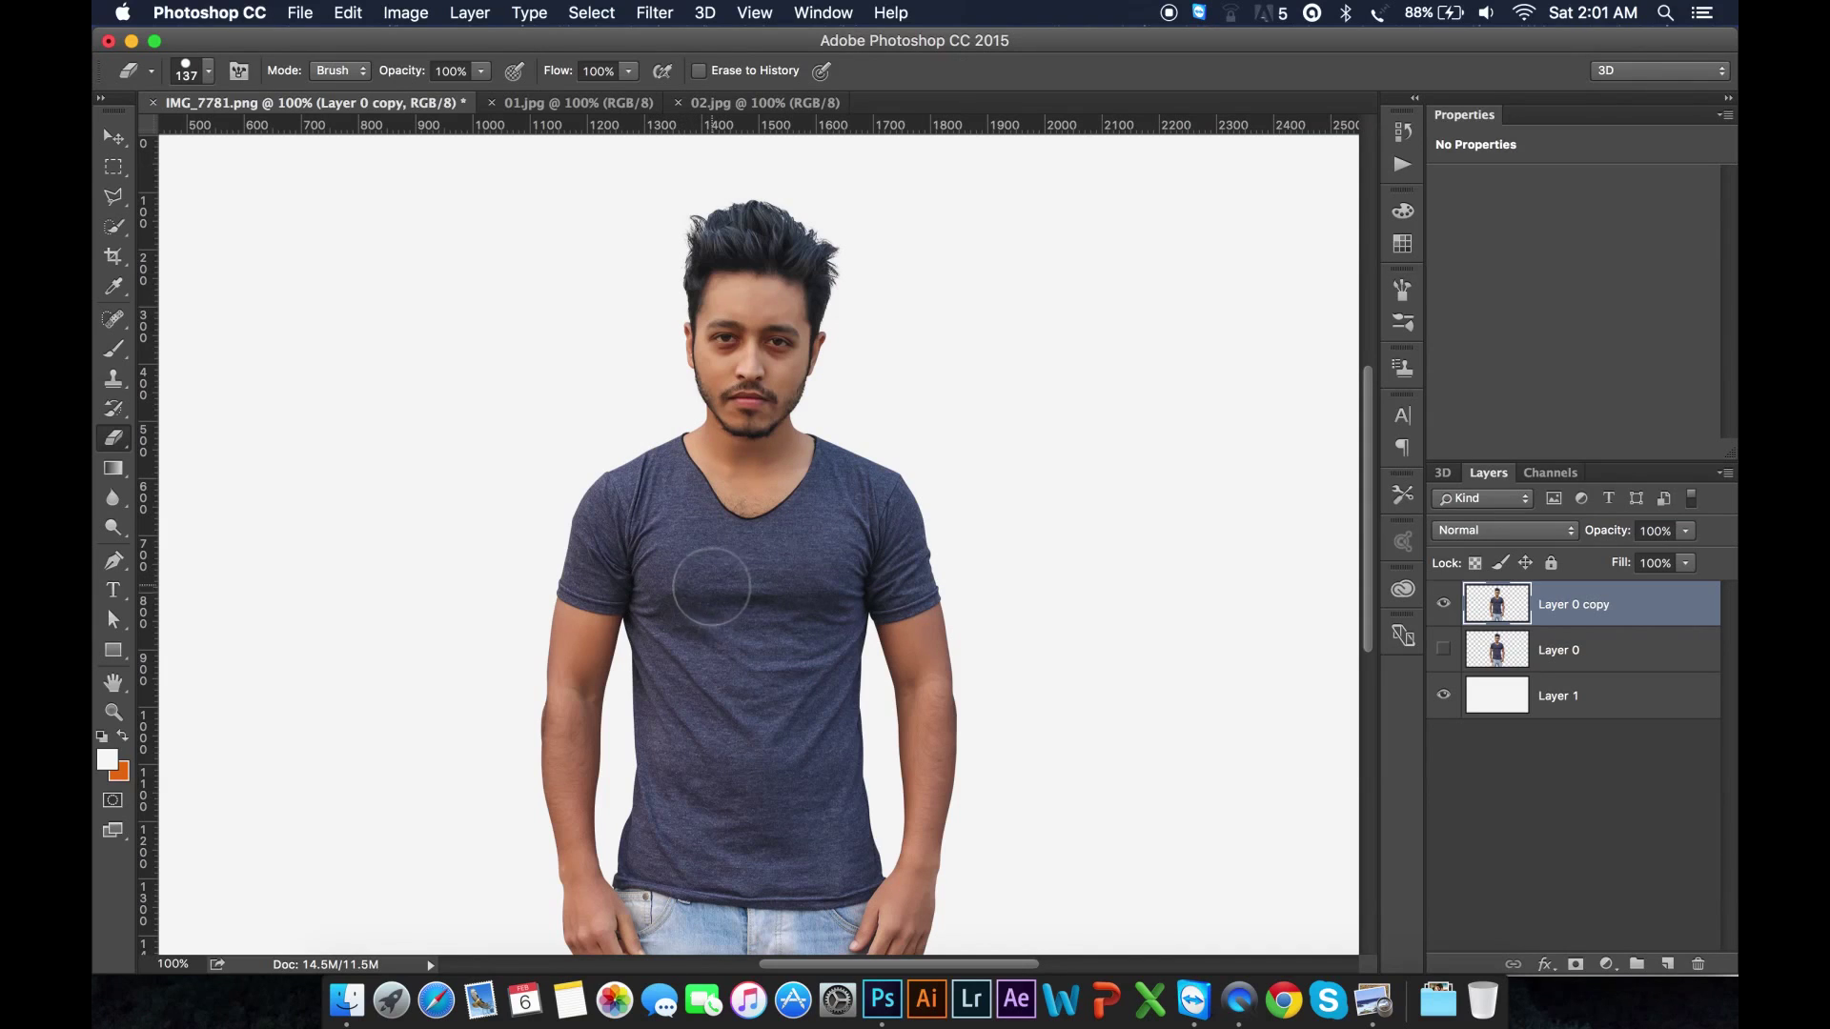
Step: Roughly erase the man's head and neck, then his lower arms, hands and jeans from Layer 0 copy
mouse_move(706, 232)
left_mouse_down()
mouse_move(694, 204)
mouse_move(815, 225)
mouse_move(676, 326)
mouse_move(776, 347)
mouse_move(723, 397)
mouse_move(750, 434)
mouse_move(755, 384)
mouse_move(752, 452)
mouse_move(728, 417)
mouse_move(743, 439)
left_mouse_up()
scroll(1014, 534, "down", 5)
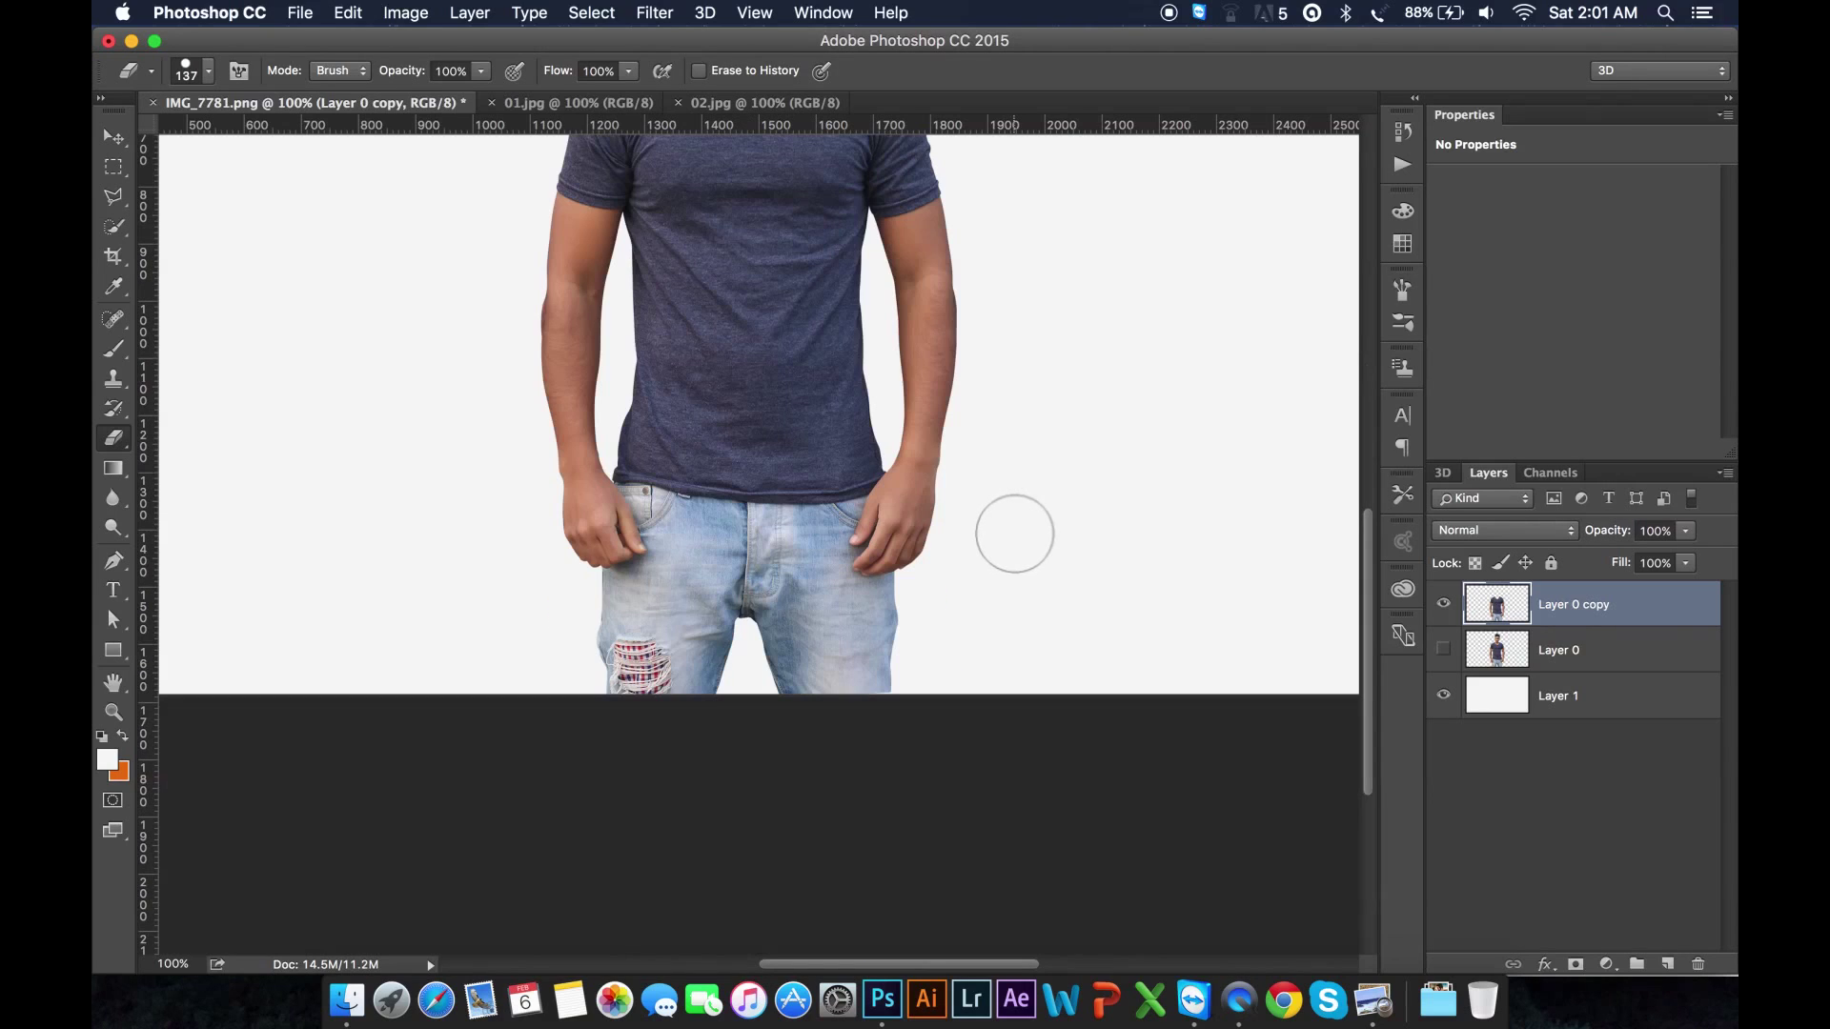
mouse_move(935, 642)
left_mouse_down()
mouse_move(626, 671)
mouse_move(758, 607)
mouse_move(605, 614)
mouse_move(870, 567)
mouse_move(589, 523)
mouse_move(568, 266)
left_mouse_up()
mouse_move(916, 278)
left_mouse_down()
mouse_move(934, 474)
mouse_move(917, 517)
mouse_move(846, 547)
mouse_move(650, 549)
left_mouse_up()
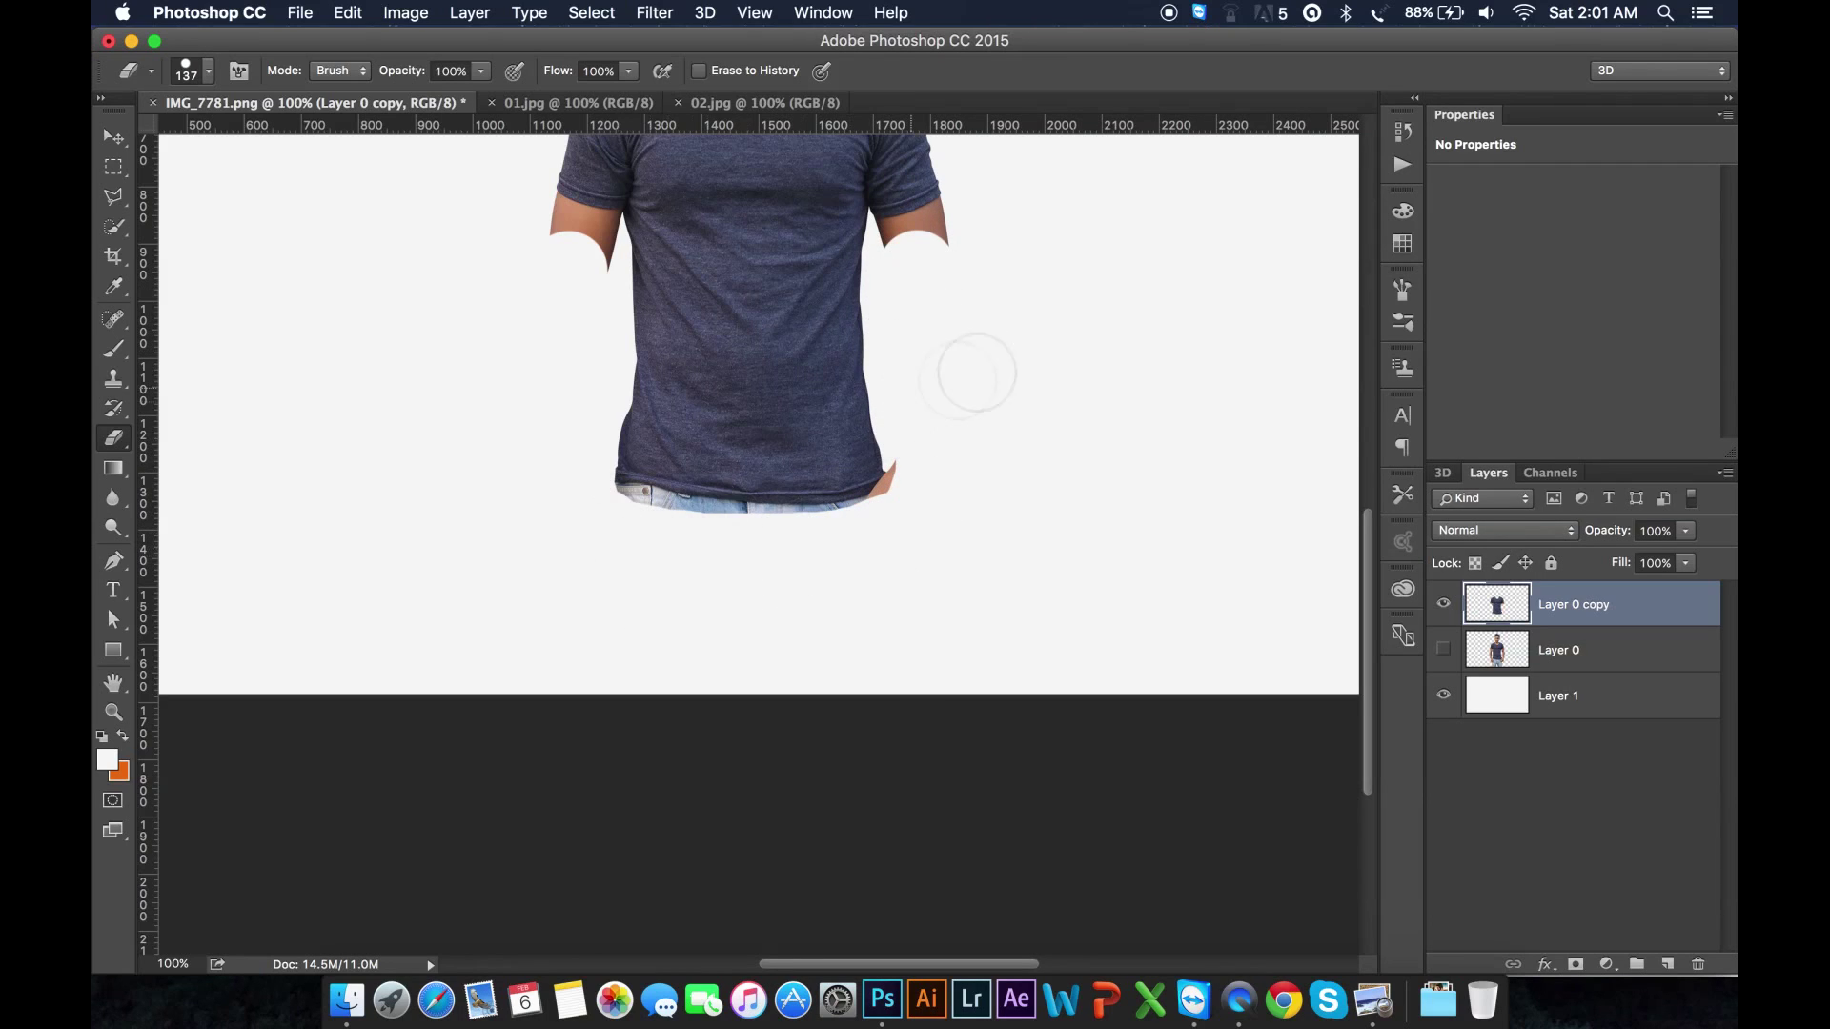
Step: Reduce the eraser to about 20 px and erase the skin along the left side of the neckline down to its lowest point
scroll(1015, 362, "down", 3)
scroll(1000, 340, "up", 5)
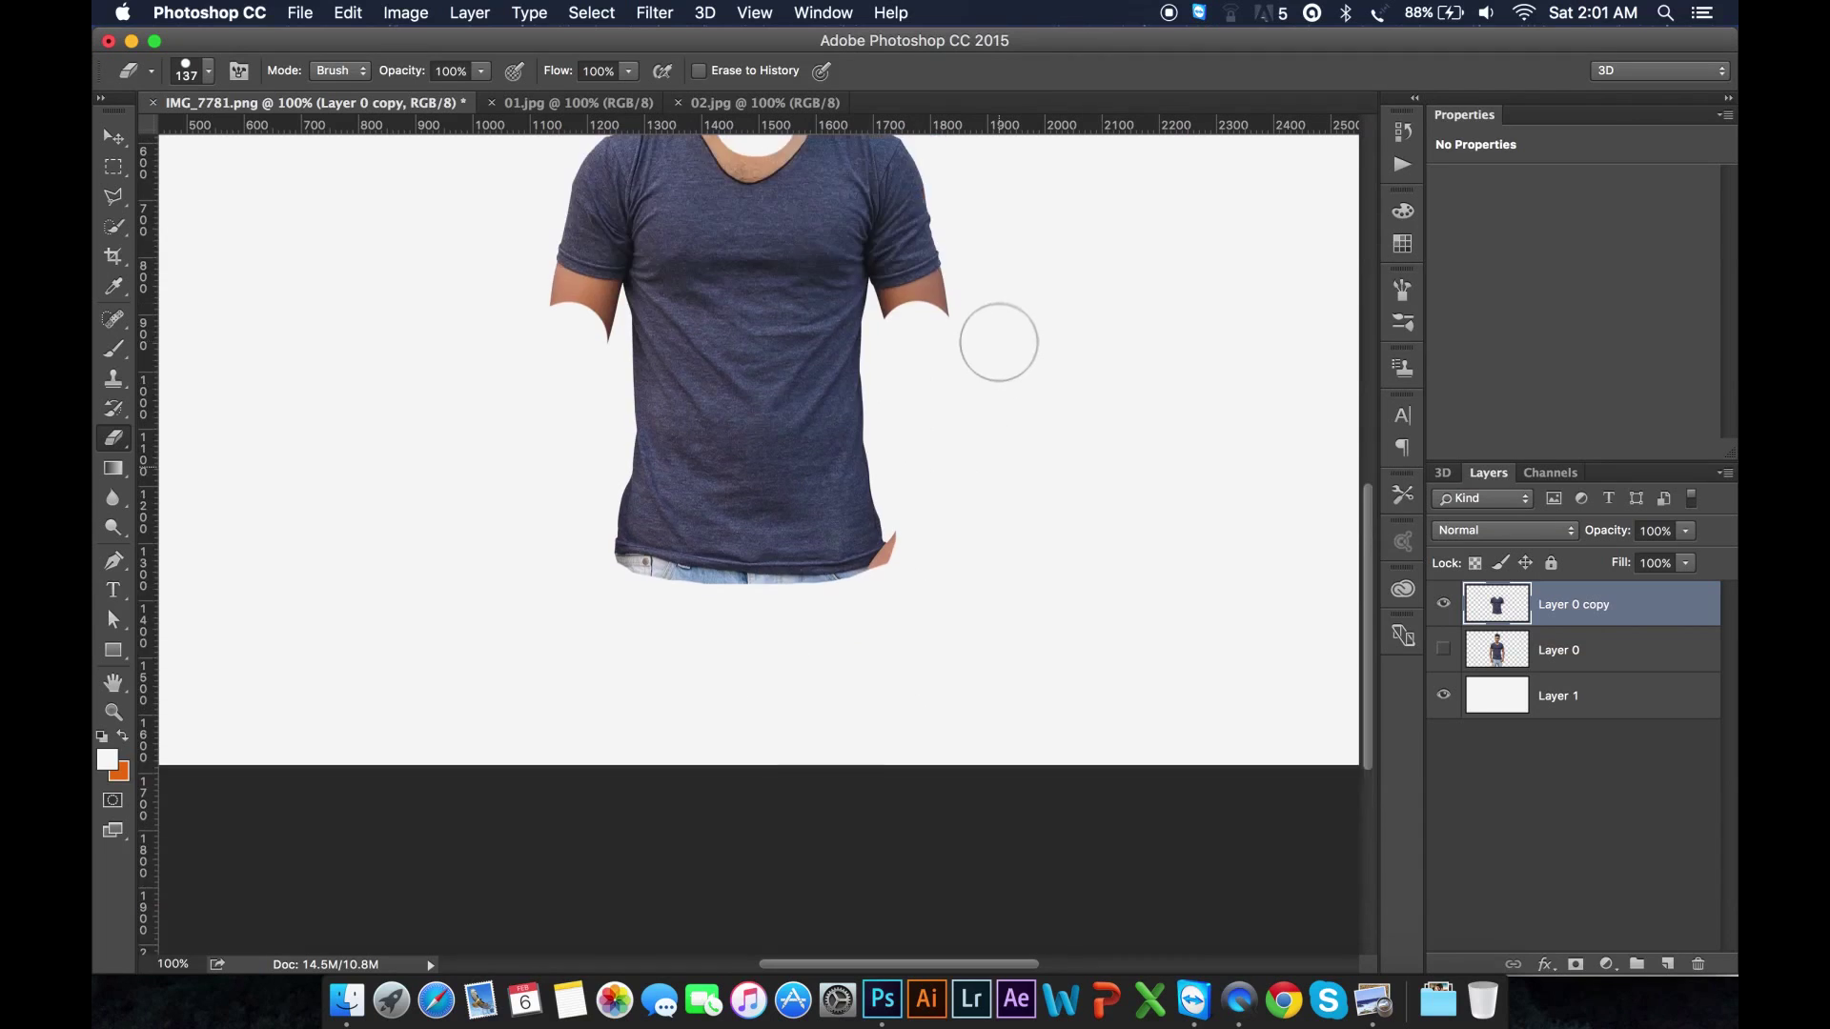
key("super+equal")
key("super+equal")
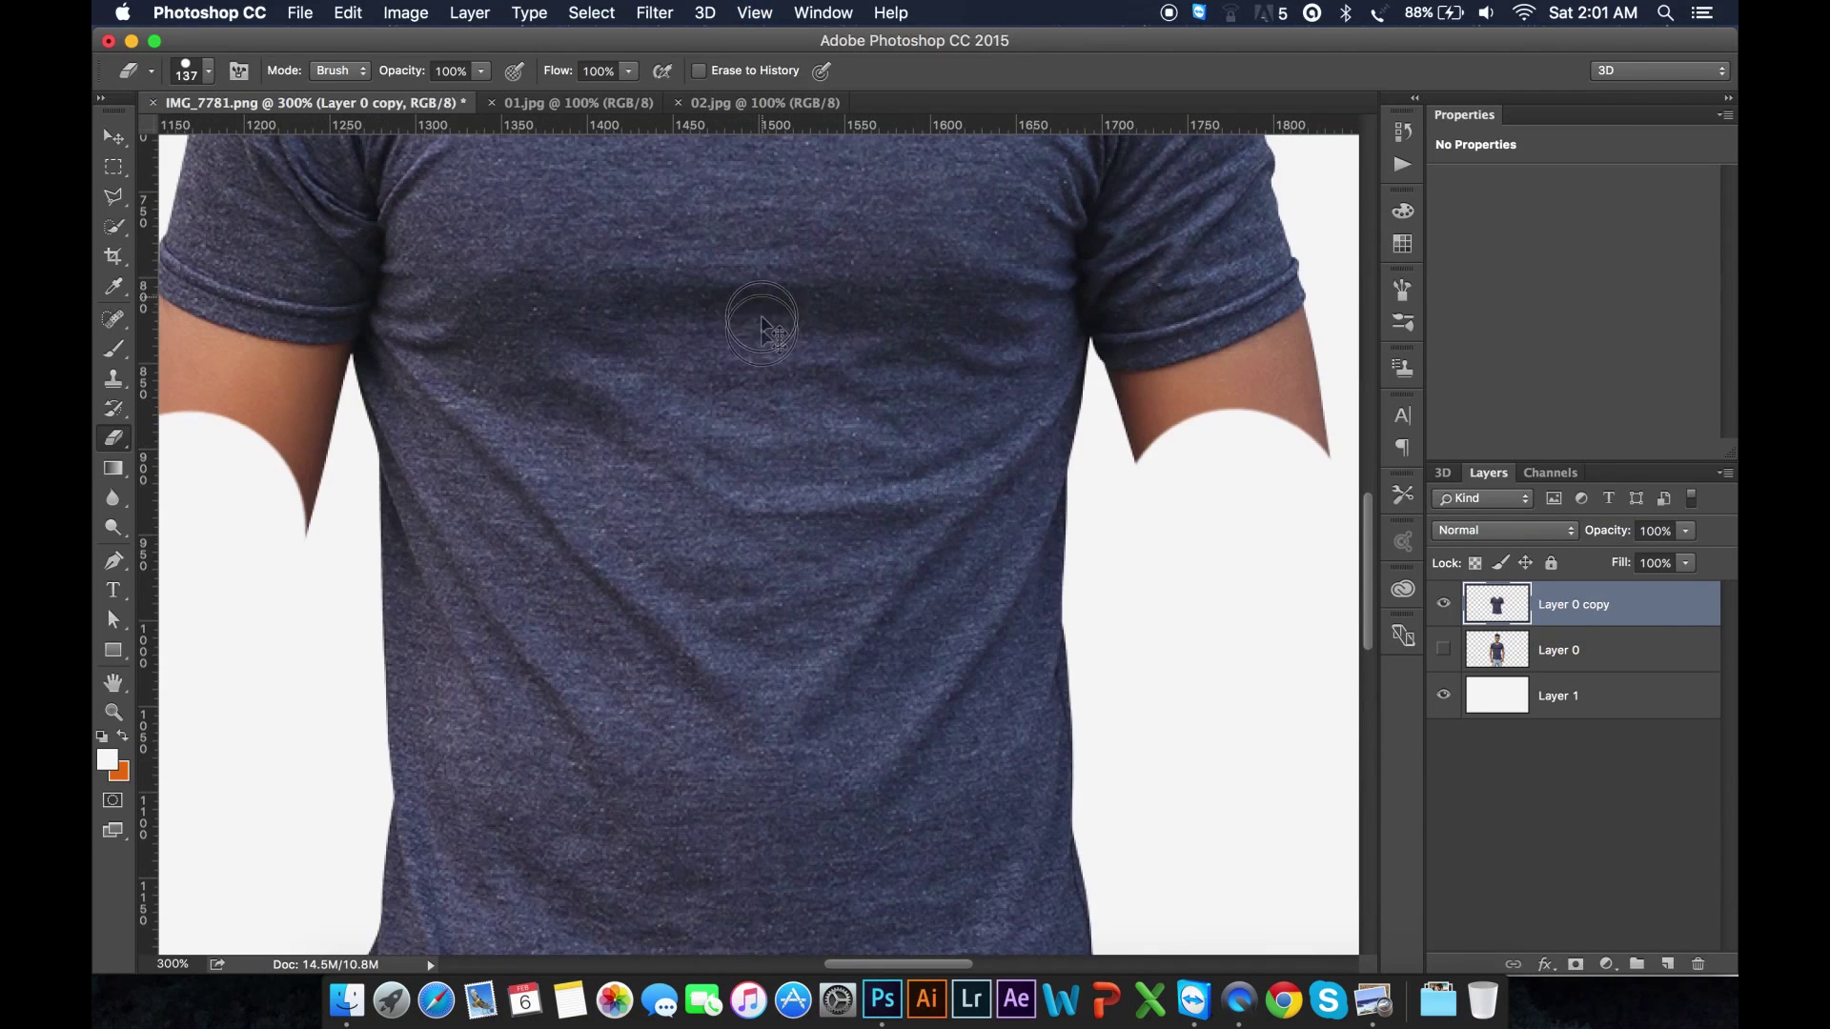
left_click_drag(755, 314, 758, 818)
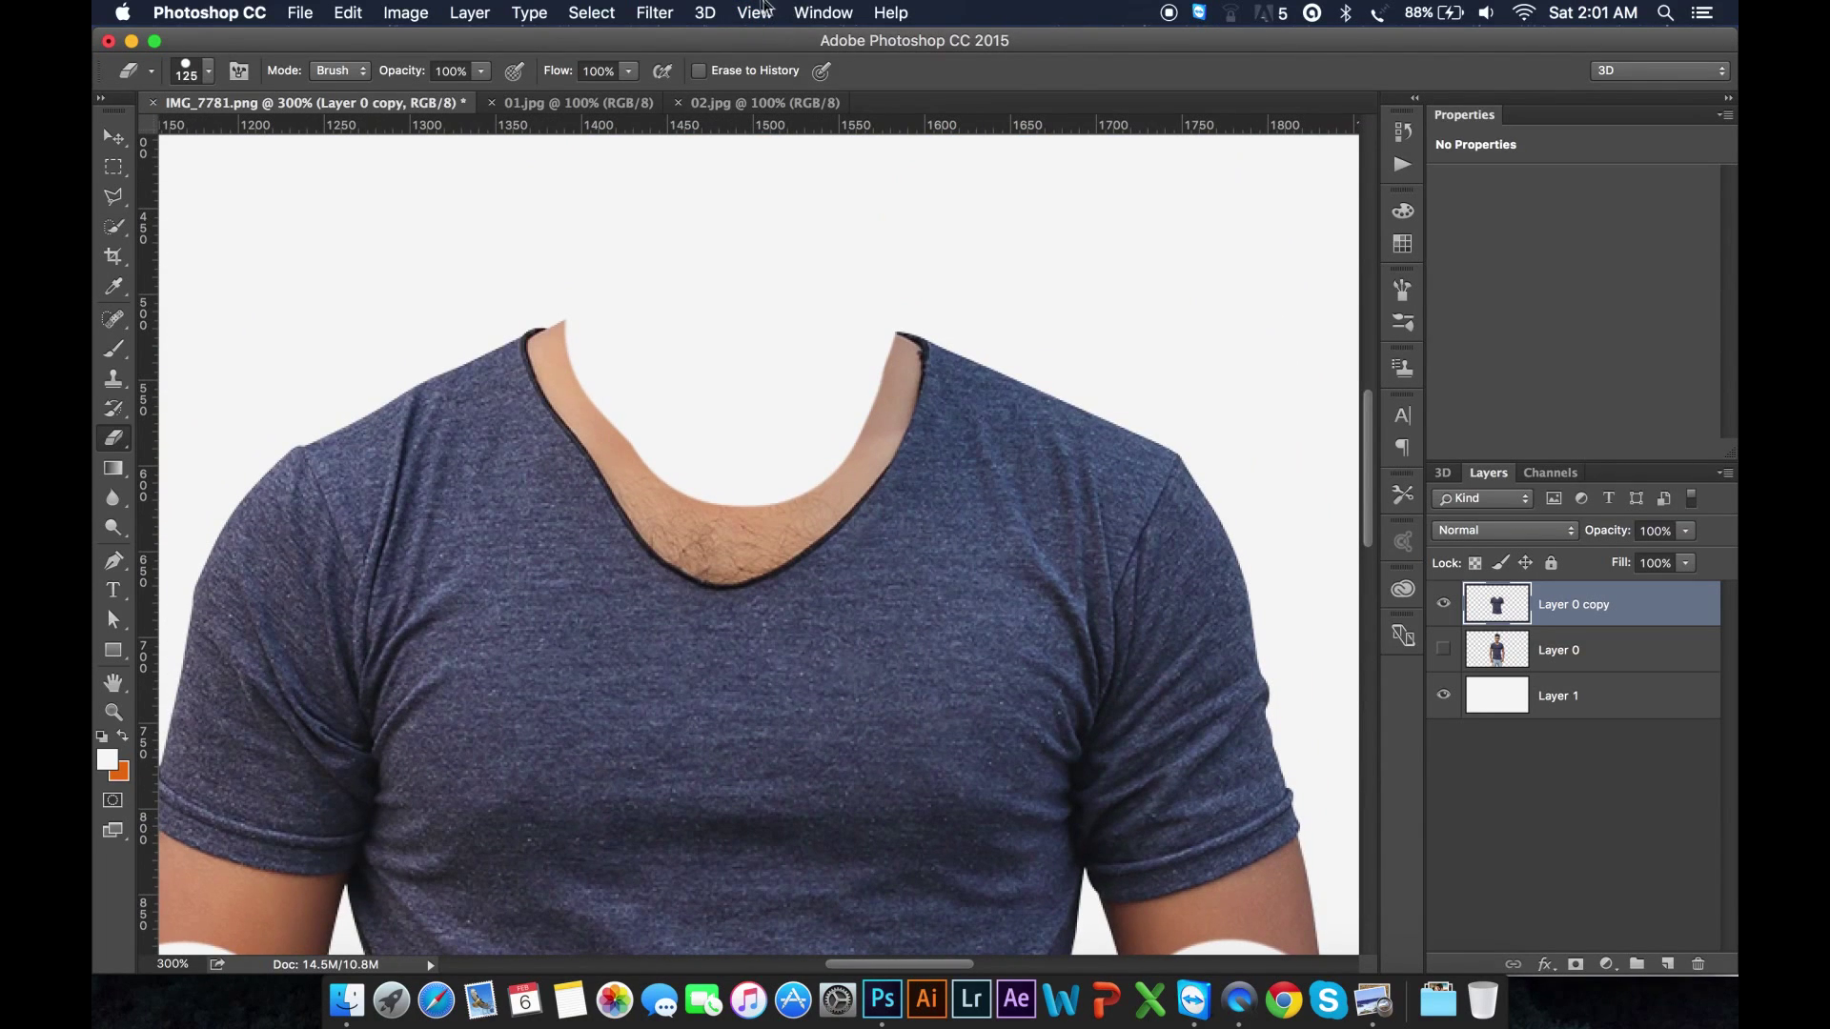
key("bracketleft")
key("bracketleft")
key("bracketleft")
key("bracketleft")
key("bracketleft")
key("bracketleft")
left_click_drag(572, 339, 568, 353)
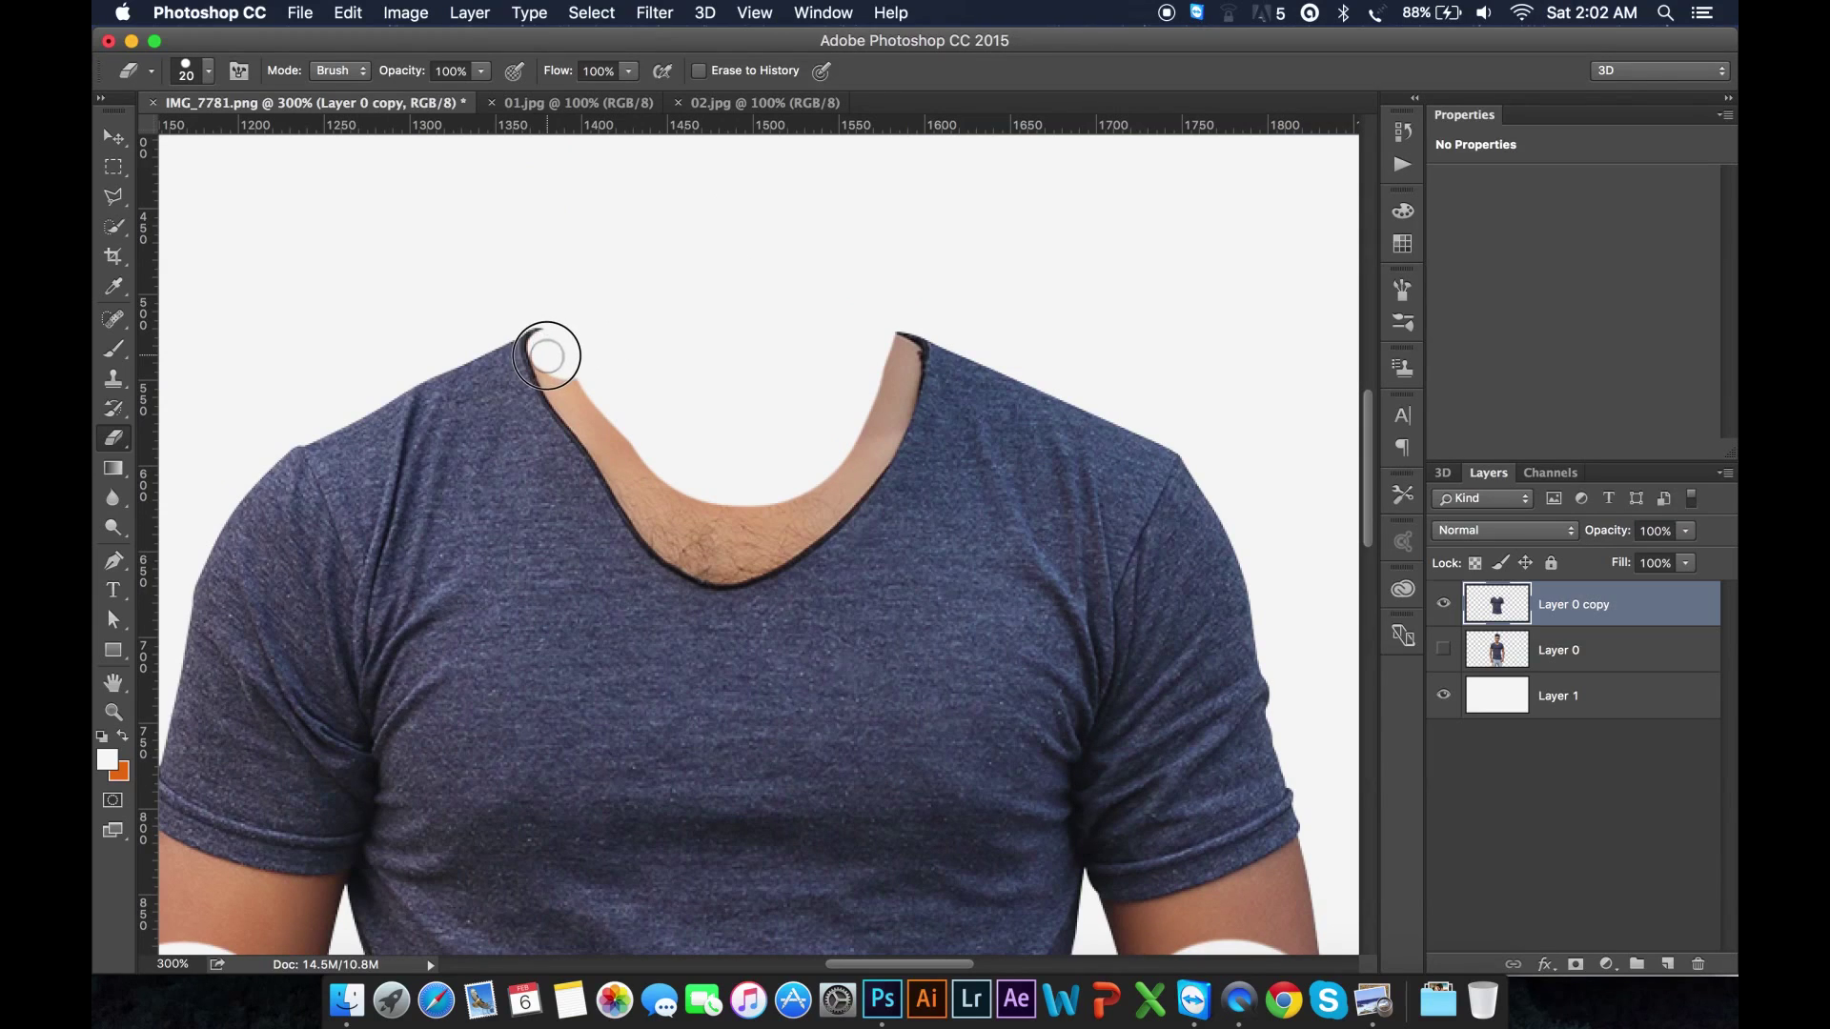
mouse_move(549, 361)
left_mouse_down()
mouse_move(621, 461)
mouse_move(600, 383)
mouse_move(616, 399)
mouse_move(703, 536)
mouse_move(745, 532)
left_mouse_up()
Step: Enlarge the eraser to 50 px and erase the remaining skin along the right side of the neckline
key("bracketright")
key("bracketright")
key("bracketright")
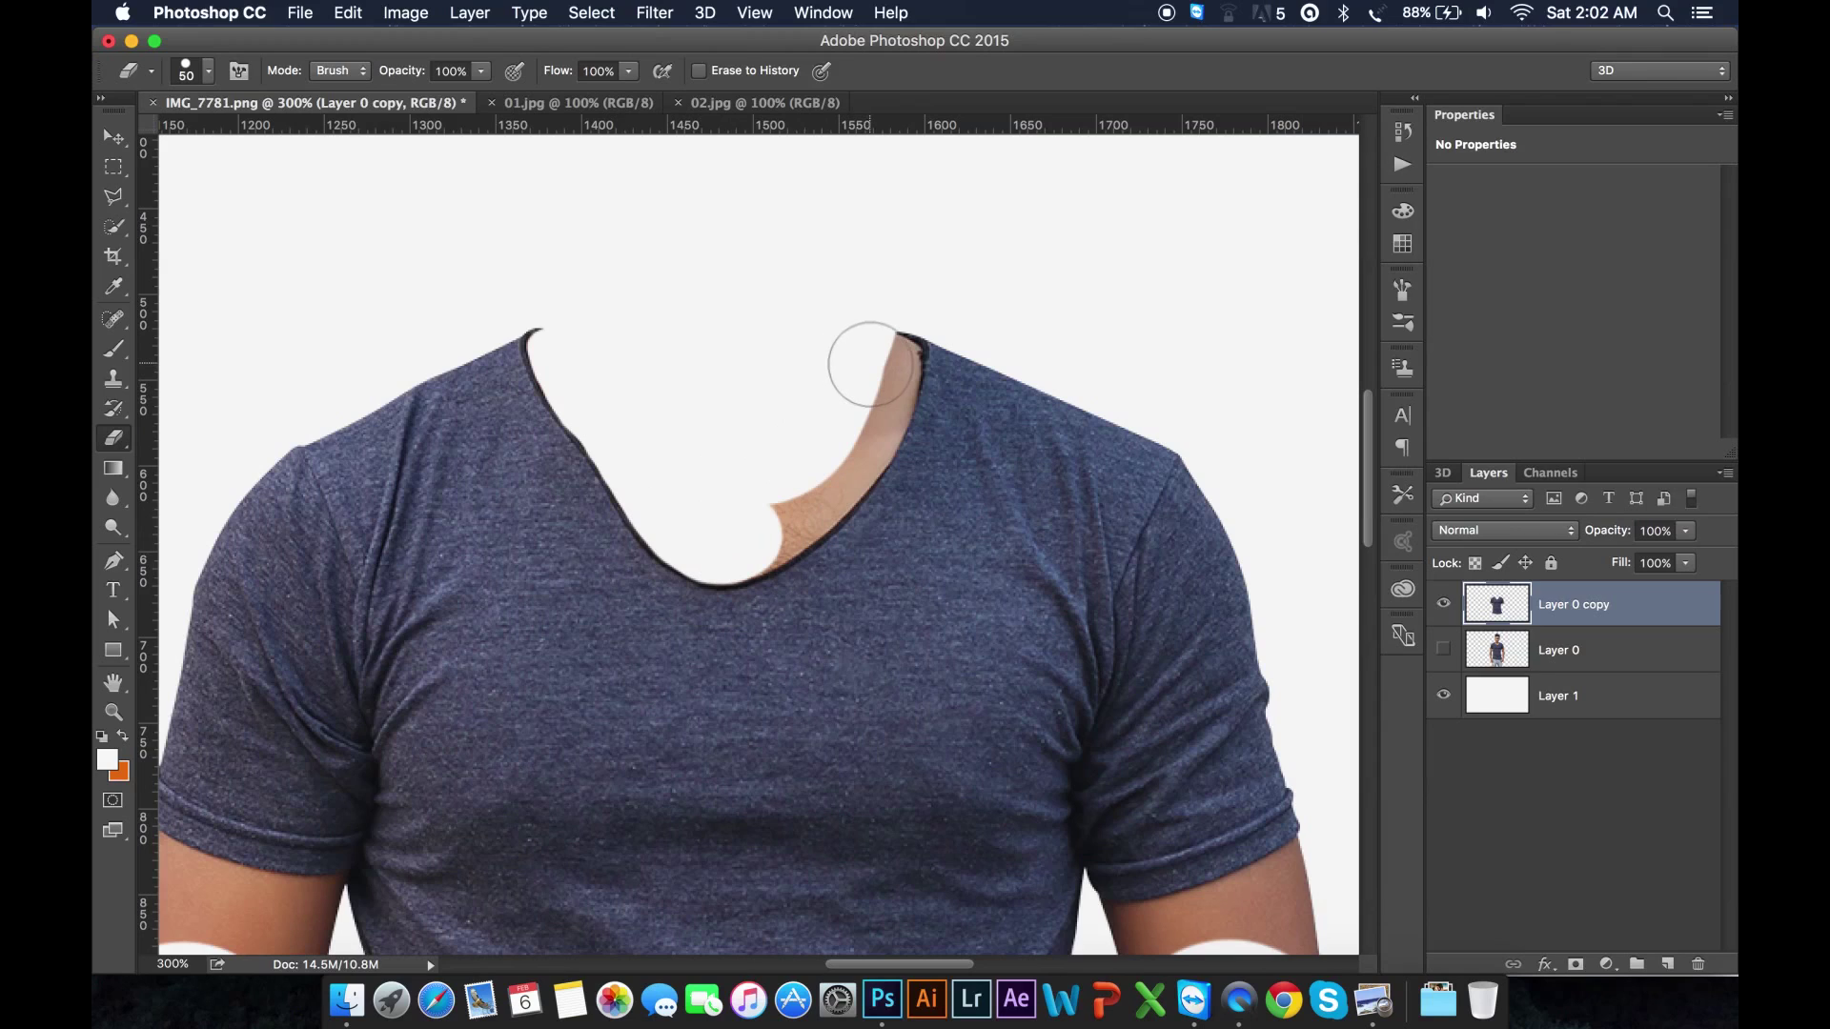
mouse_move(878, 371)
left_mouse_down()
mouse_move(830, 469)
mouse_move(816, 450)
mouse_move(797, 496)
mouse_move(743, 518)
mouse_move(824, 443)
left_mouse_up()
scroll(829, 462, "down", 1)
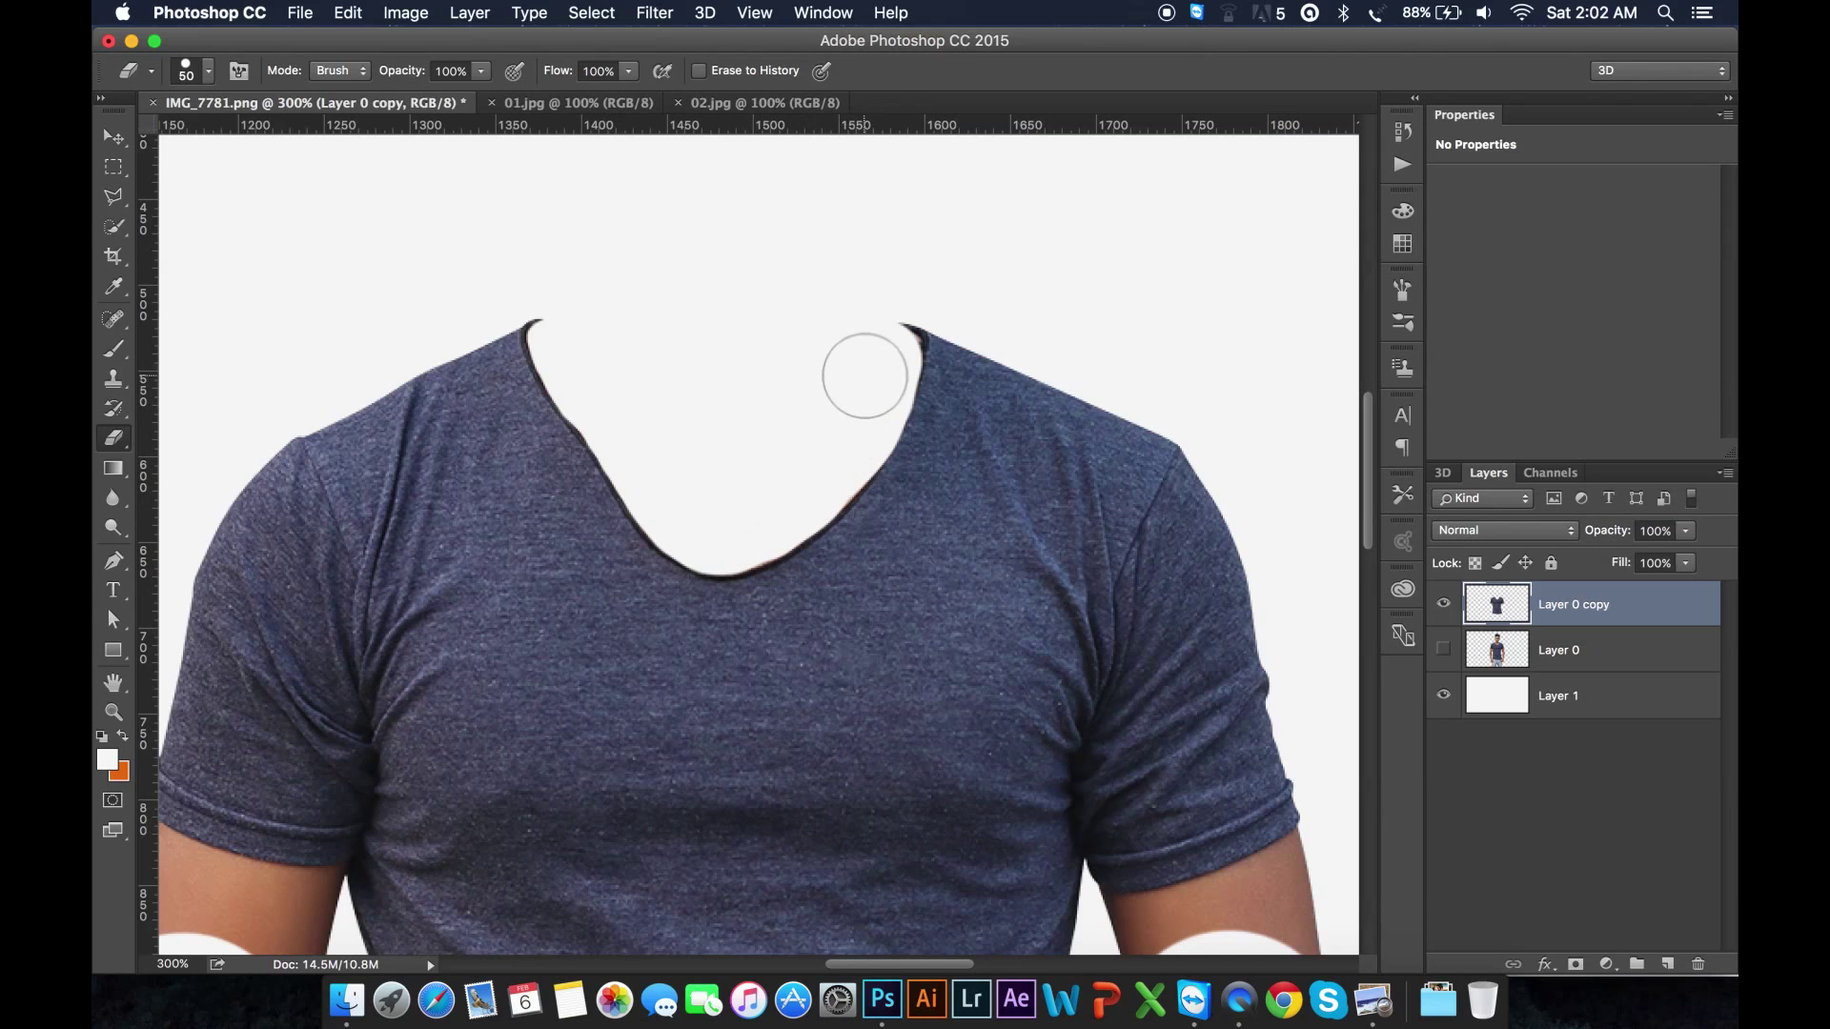
Step: Erase the remaining arm below the left sleeve, refining the cuff edge with progressively smaller eraser sizes down to 10 px
scroll(743, 390, "down", 5)
scroll(572, 477, "left", 4)
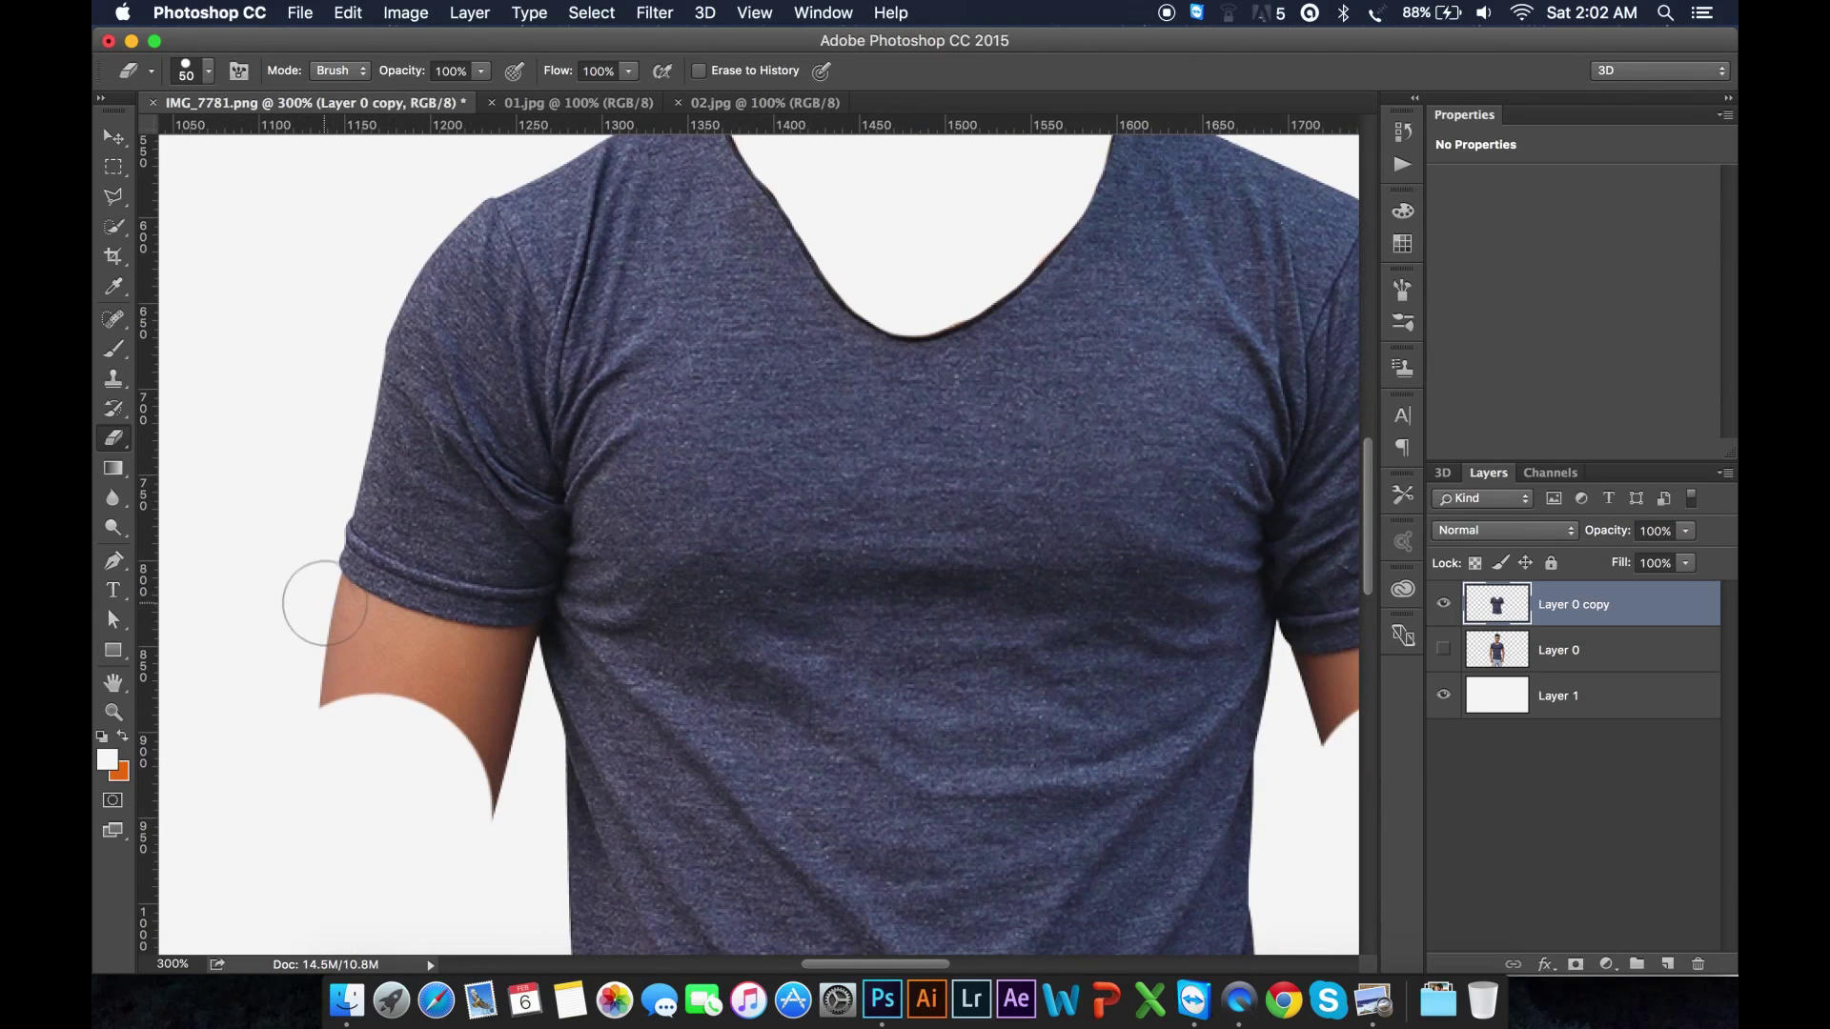
mouse_move(313, 606)
left_mouse_down()
mouse_move(290, 604)
mouse_move(358, 636)
mouse_move(449, 768)
mouse_move(469, 735)
mouse_move(461, 687)
mouse_move(359, 654)
mouse_move(339, 625)
mouse_move(335, 686)
mouse_move(482, 686)
mouse_move(450, 667)
left_mouse_up()
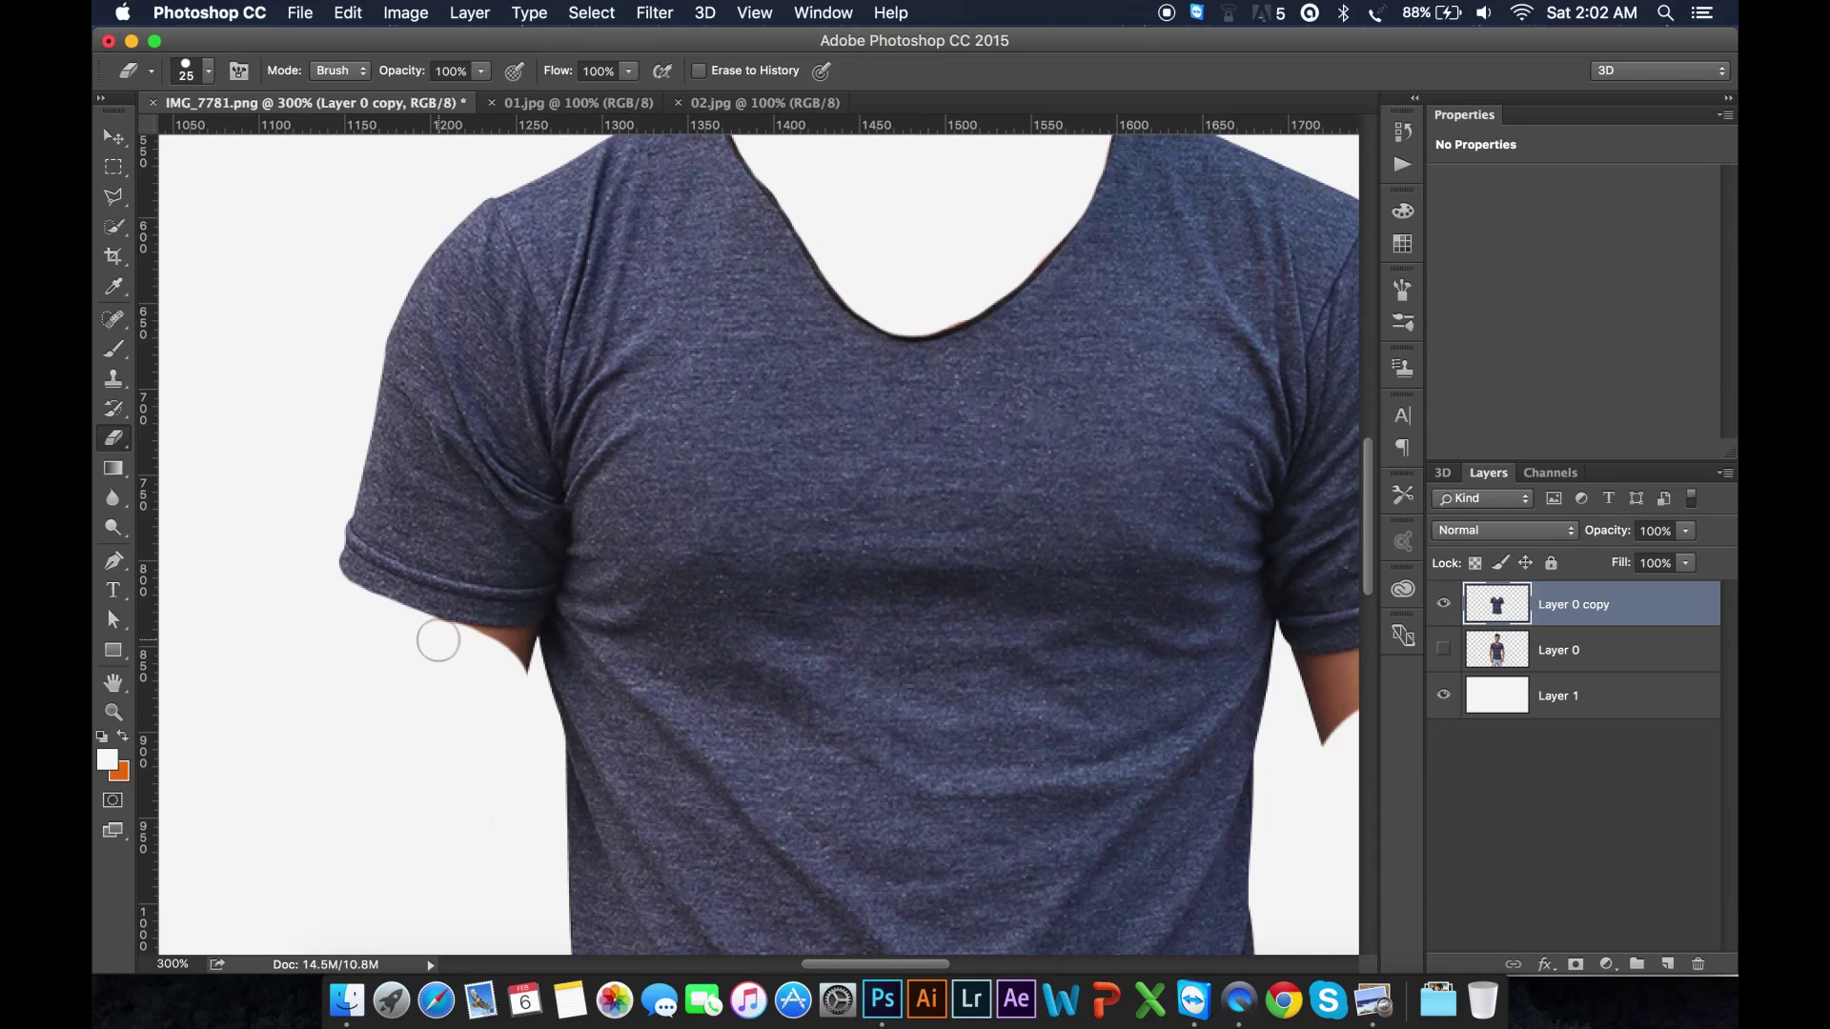
left_click_drag(439, 642, 512, 674)
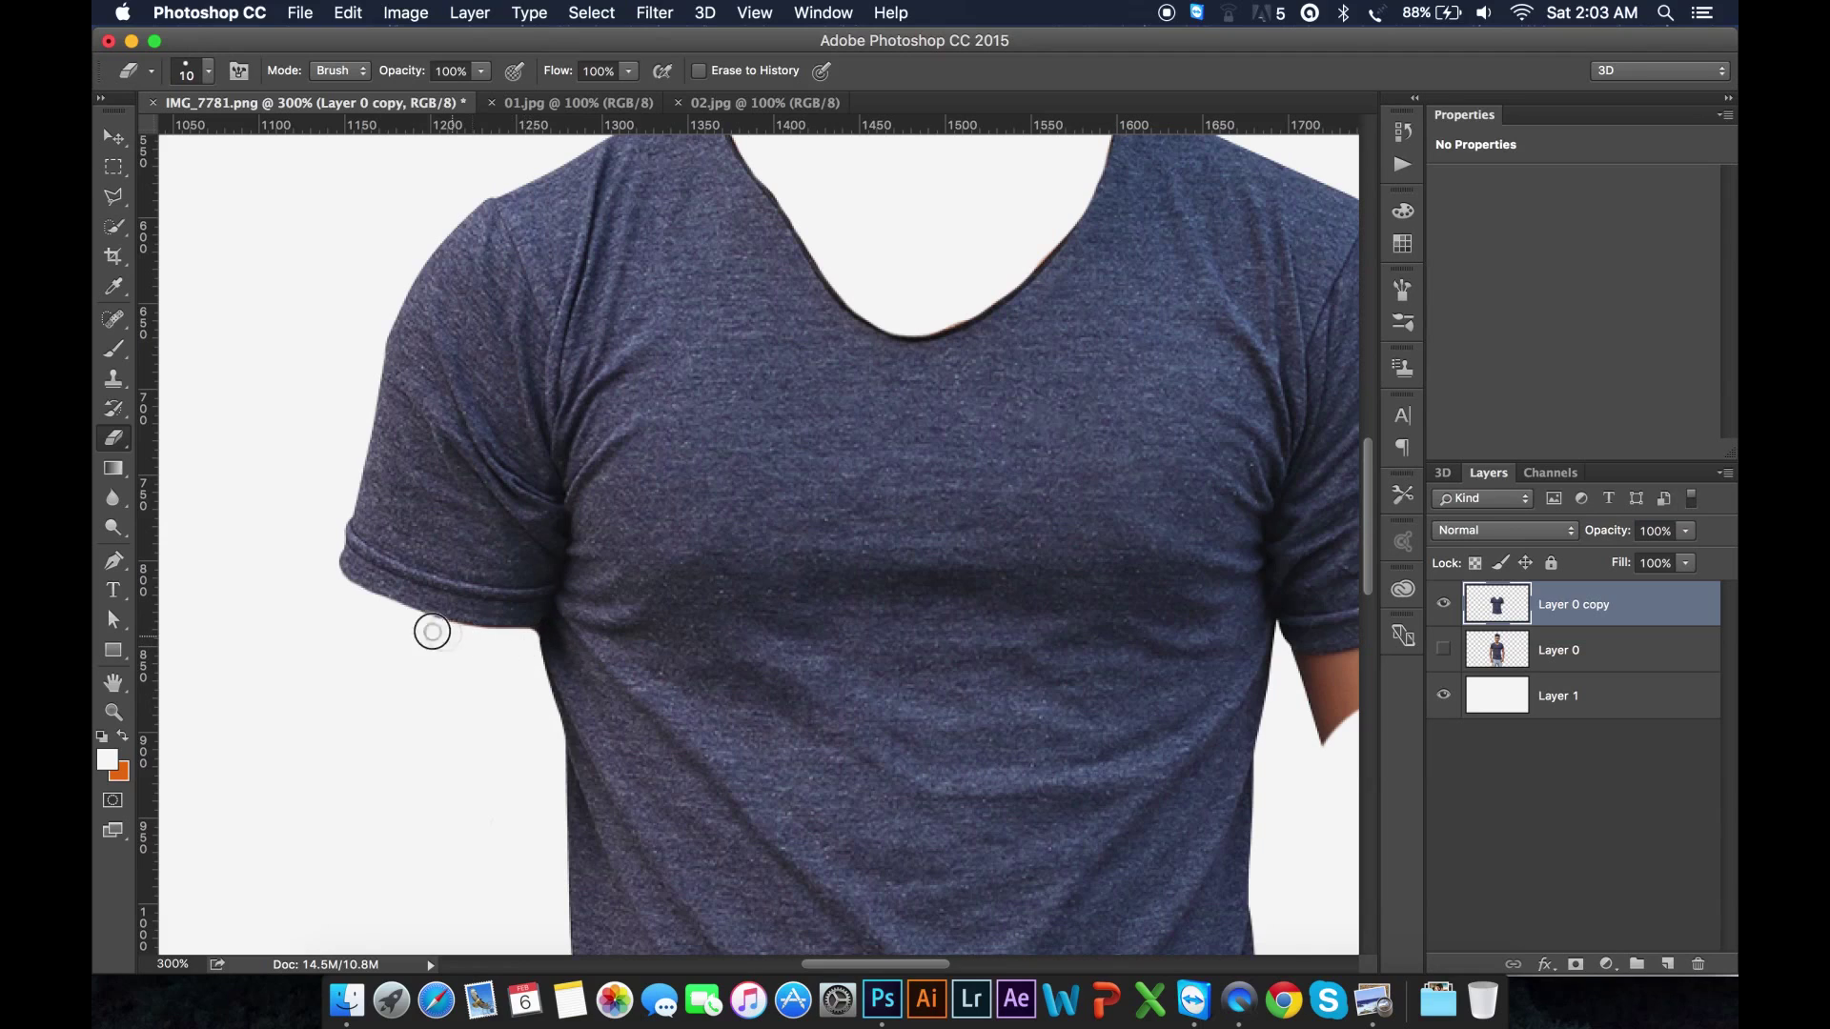
Step: Erase the remaining arm below the right sleeve, starting with a 90 px eraser and refining the cuff edge with 50 and 20 px
left_click_drag(741, 645, 442, 483)
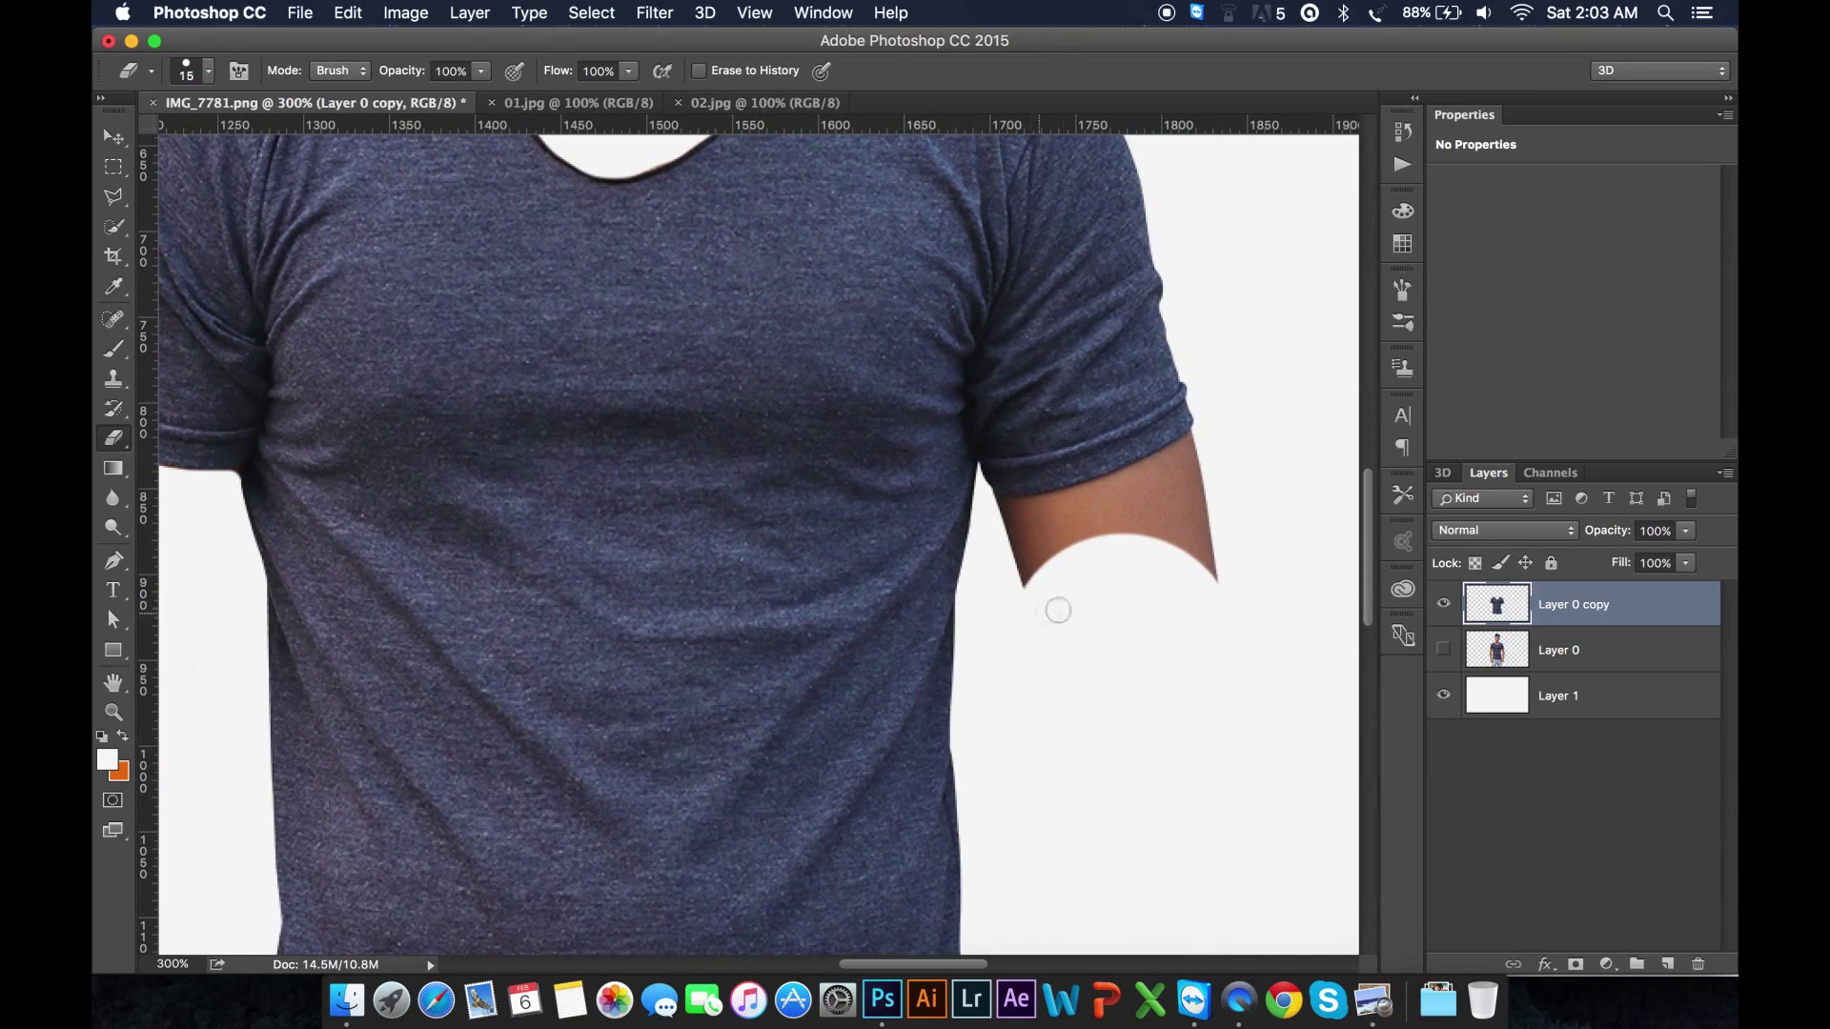
key("bracketright")
key("bracketright")
key("bracketright")
key("bracketright")
key("bracketright")
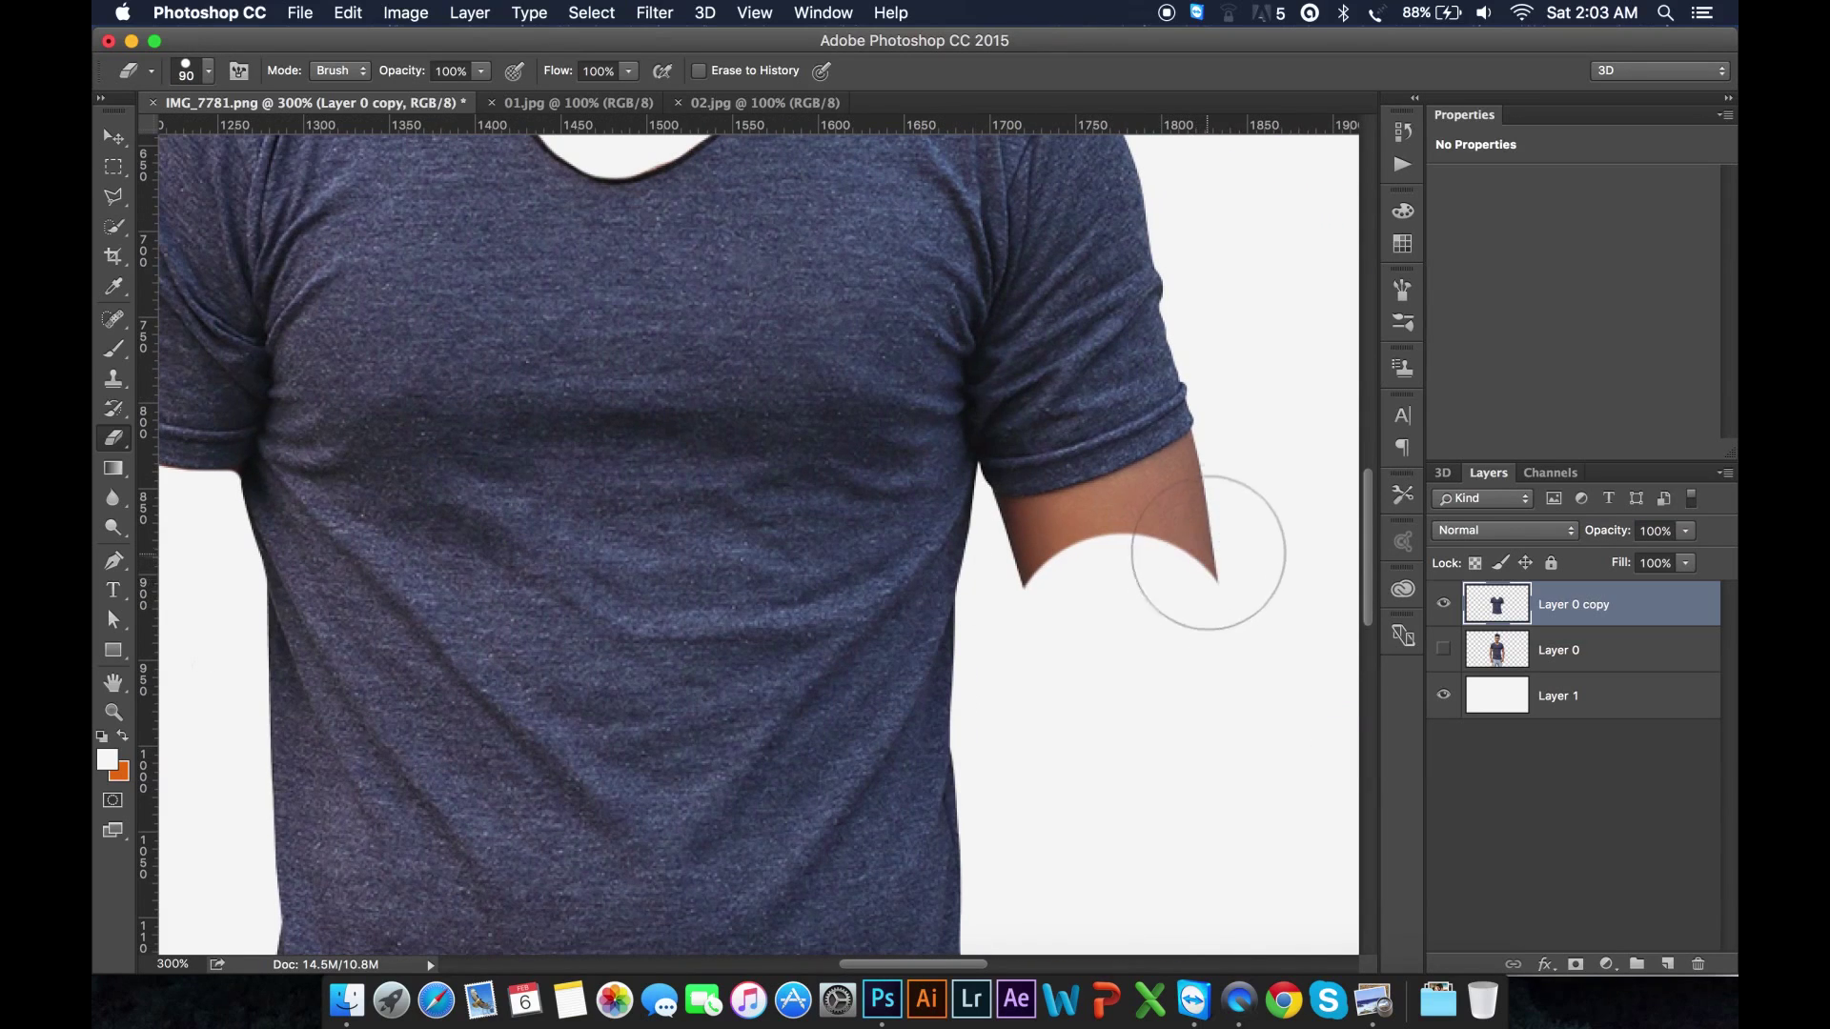
left_click_drag(1227, 500, 1081, 565)
key("bracketleft")
key("bracketleft")
key("bracketleft")
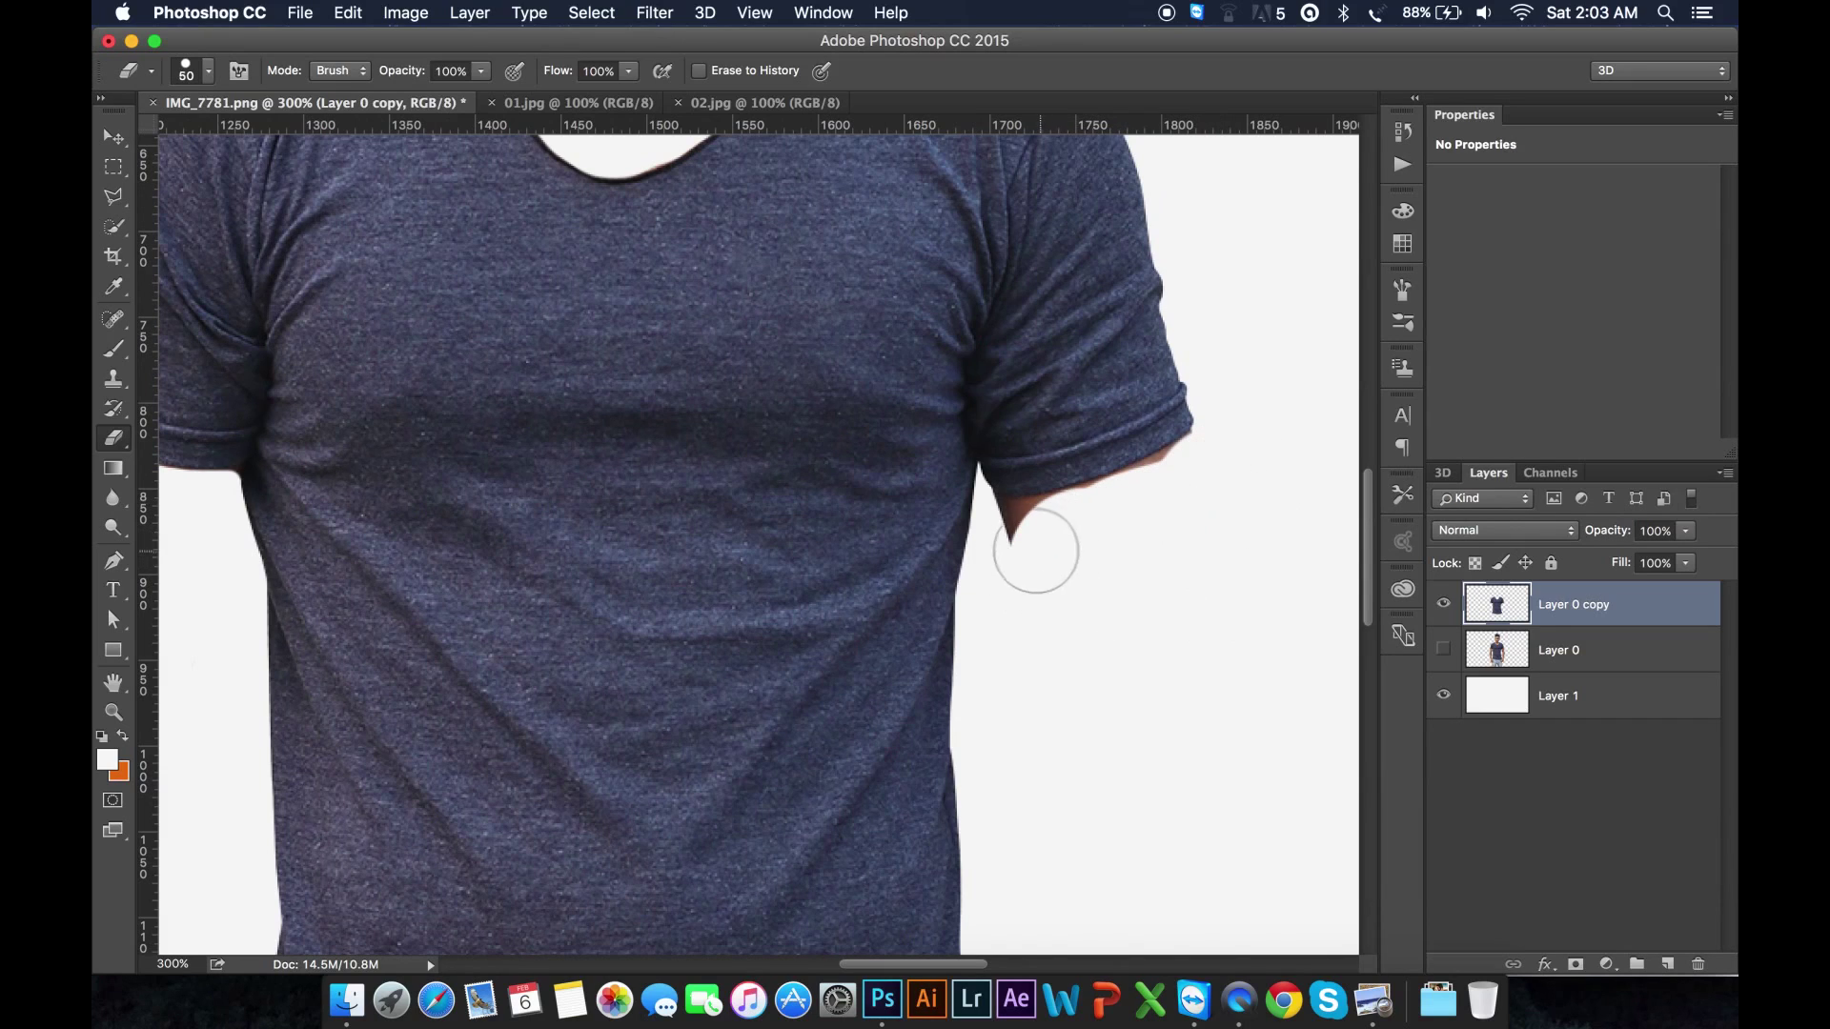
mouse_move(1000, 515)
left_mouse_down()
mouse_move(1128, 486)
mouse_move(1197, 437)
left_mouse_up()
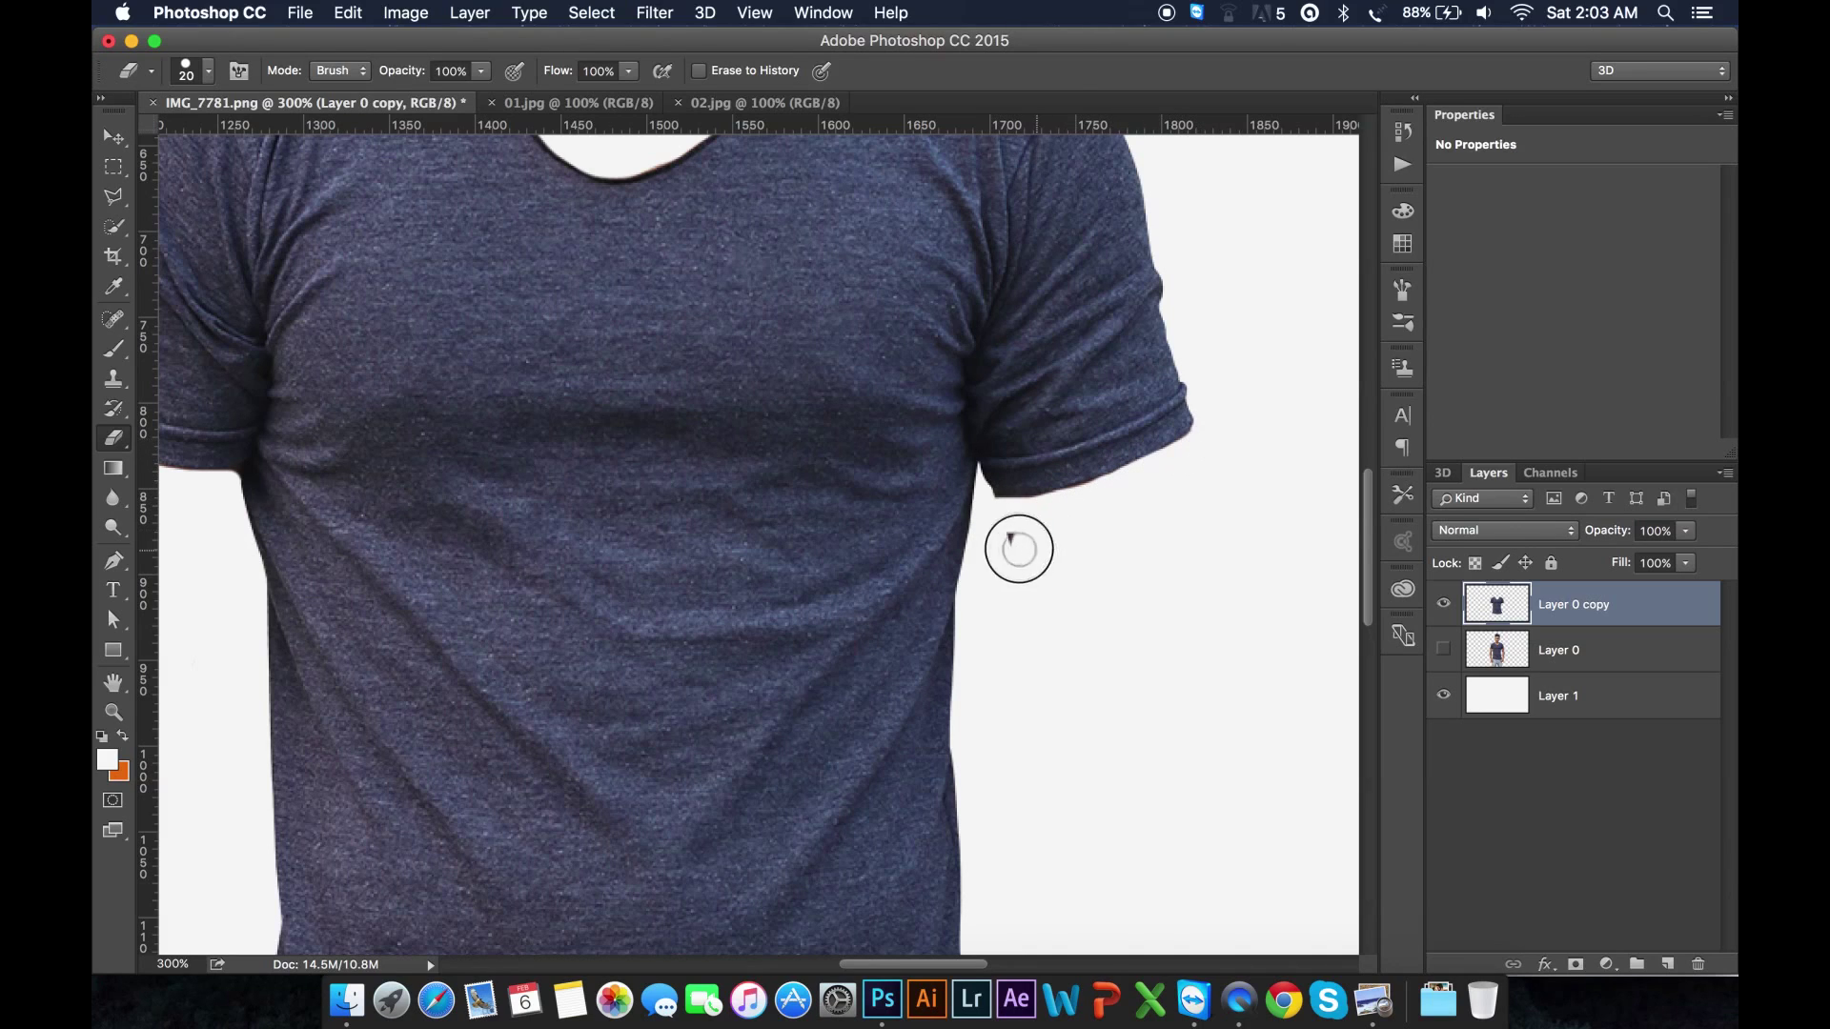
Step: Erase the leftover piece of hand beside the shirt's lower right corner, undoing the first pass and repeating it closer to the hem
scroll(870, 470, "down", 10)
scroll(870, 470, "left", 2)
left_click_drag(1137, 587, 1072, 698)
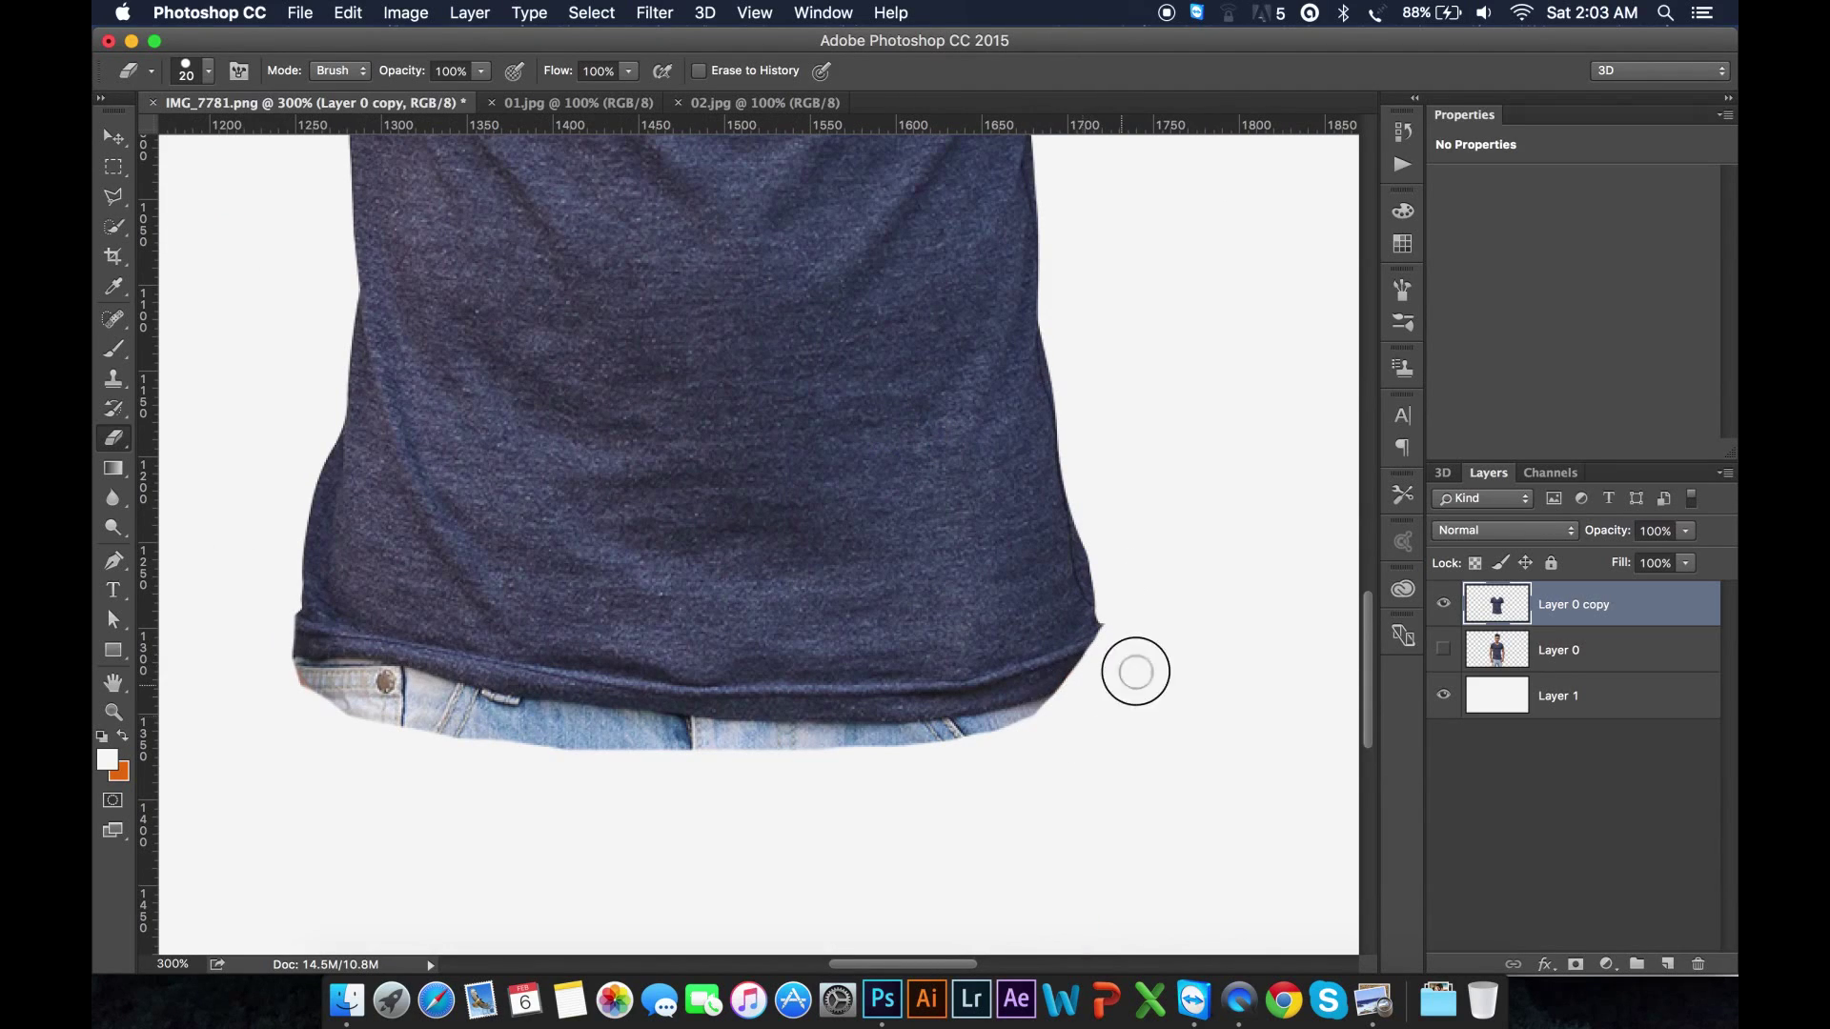
key("super+z")
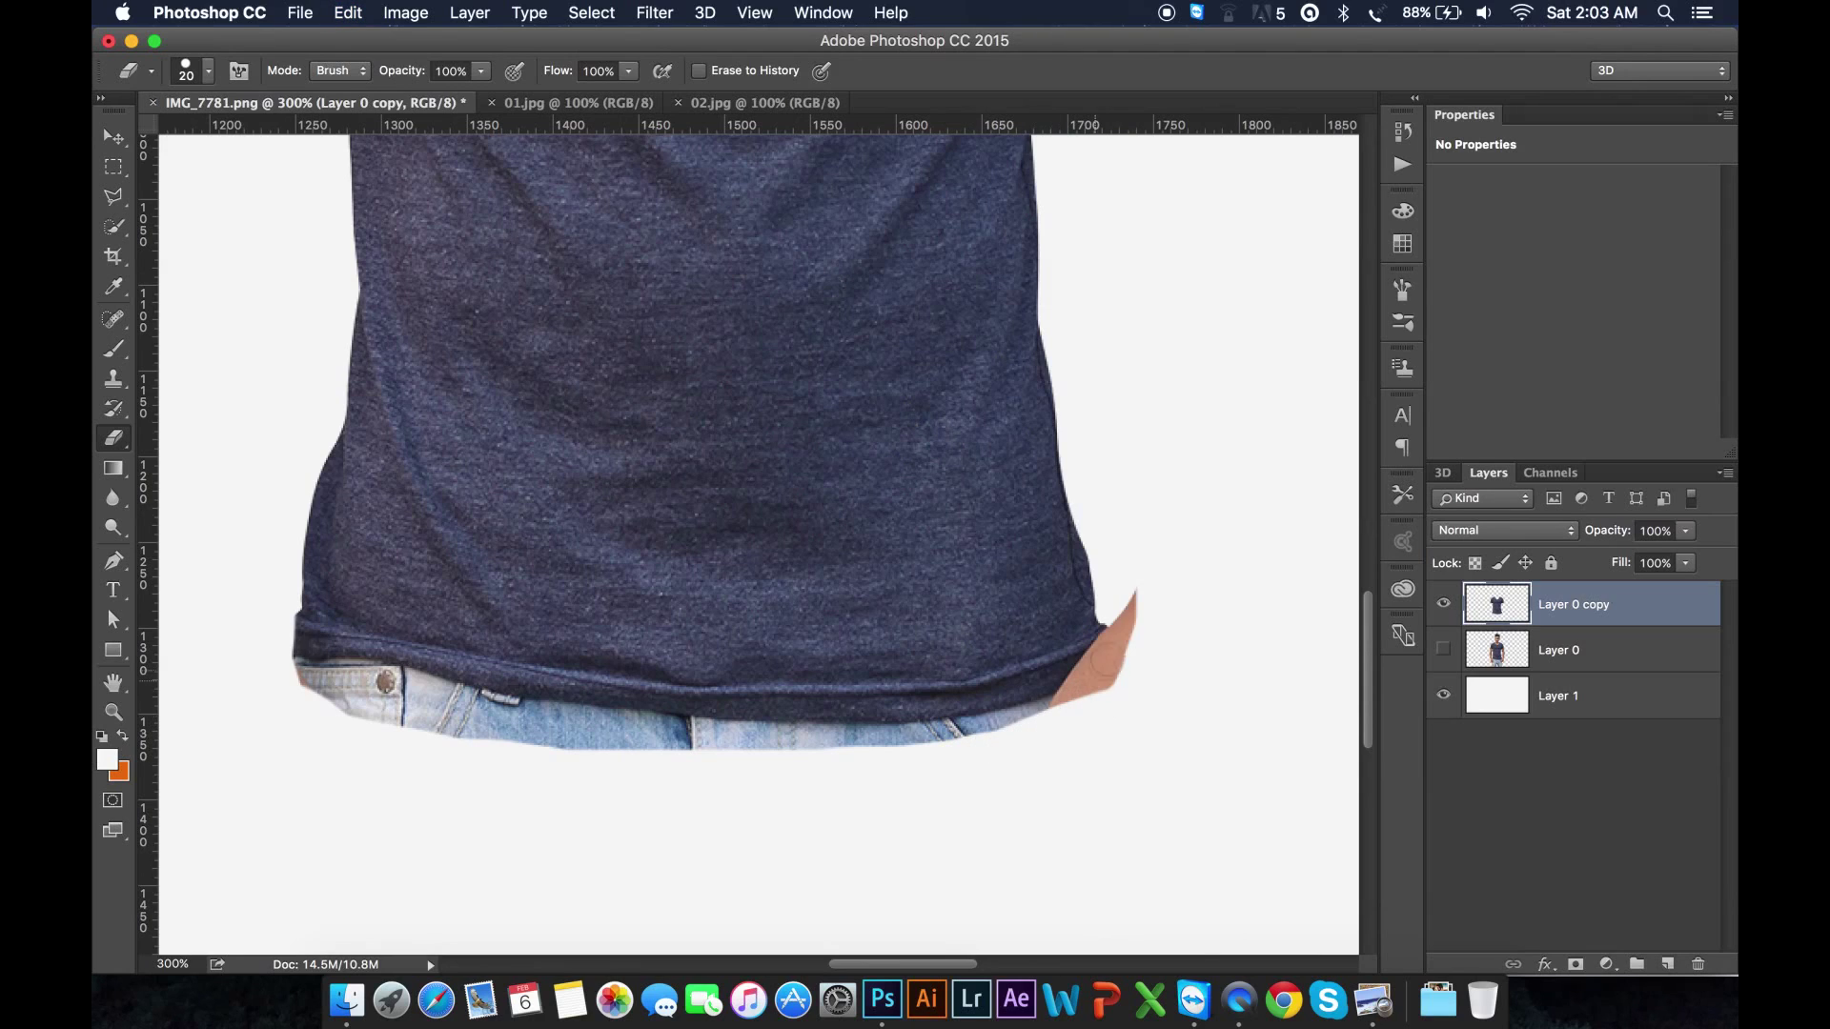
mouse_move(1134, 603)
left_mouse_down()
mouse_move(1066, 715)
mouse_move(1125, 651)
left_mouse_up()
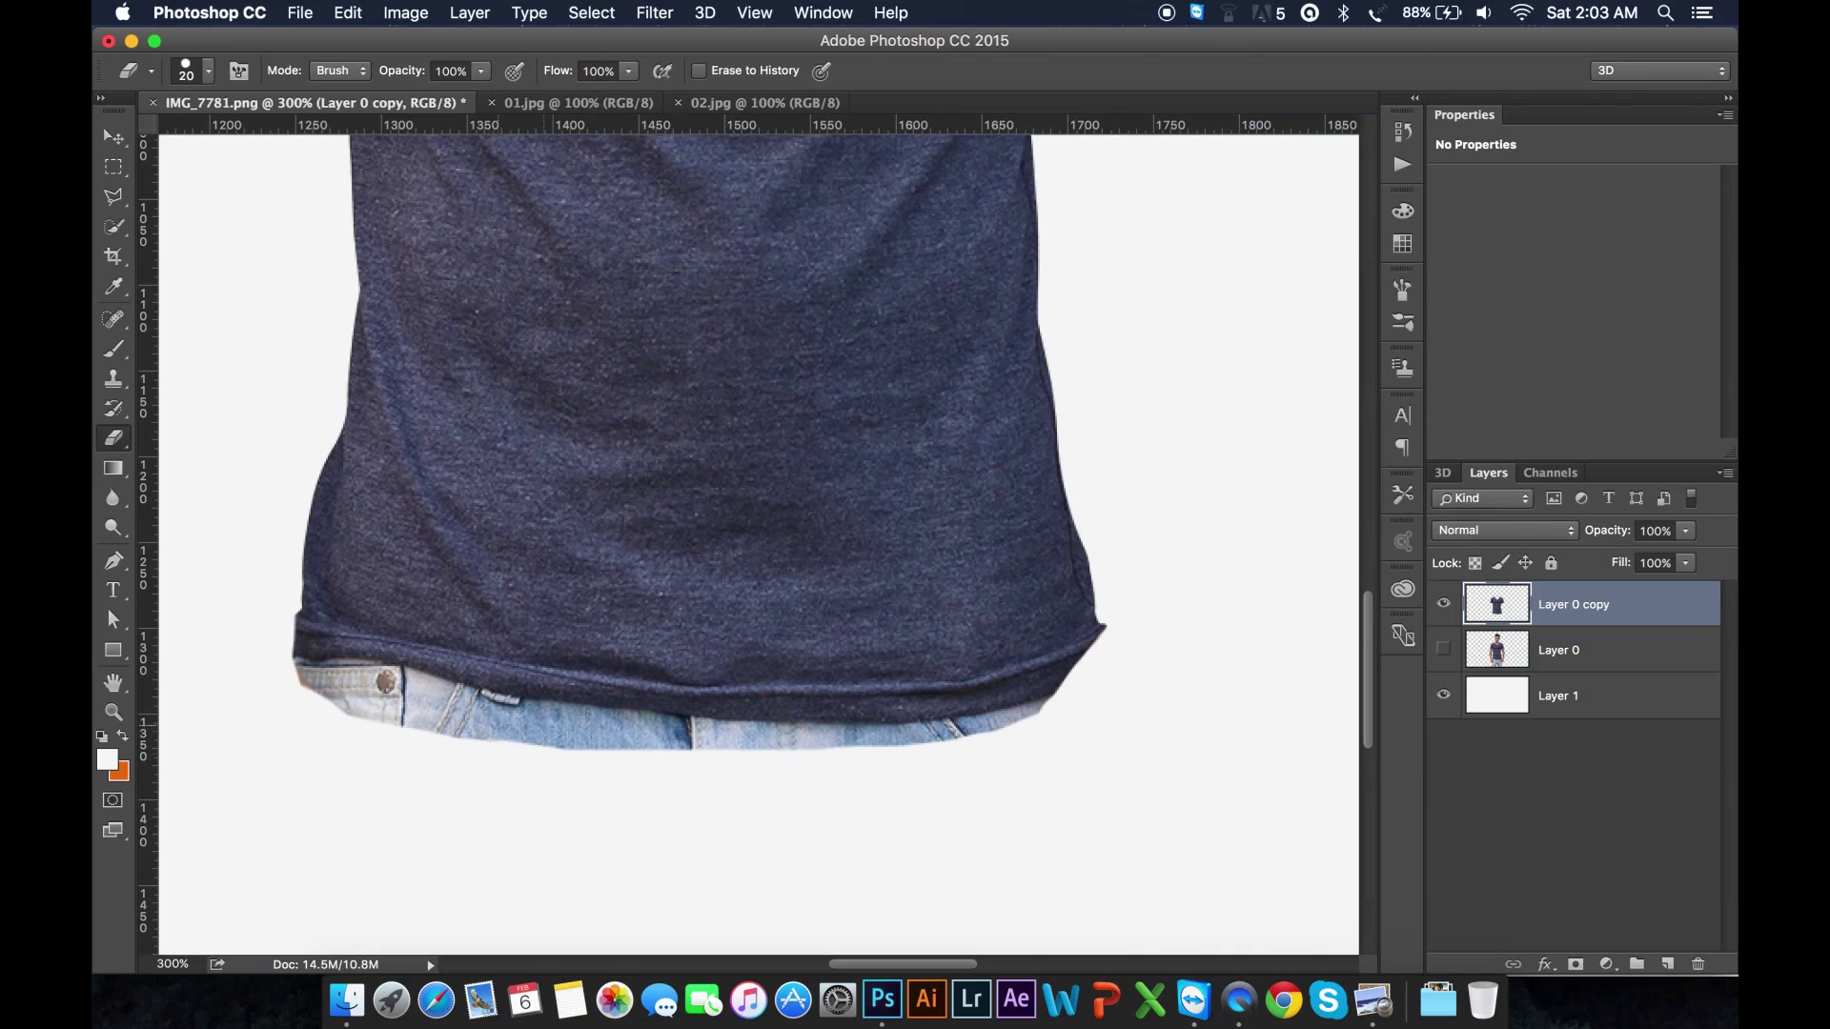
Step: Erase the strip of jeans below the shirt along the whole hem
mouse_move(286, 673)
left_mouse_down()
mouse_move(692, 734)
mouse_move(1015, 734)
left_mouse_up()
left_click_drag(696, 767, 441, 723)
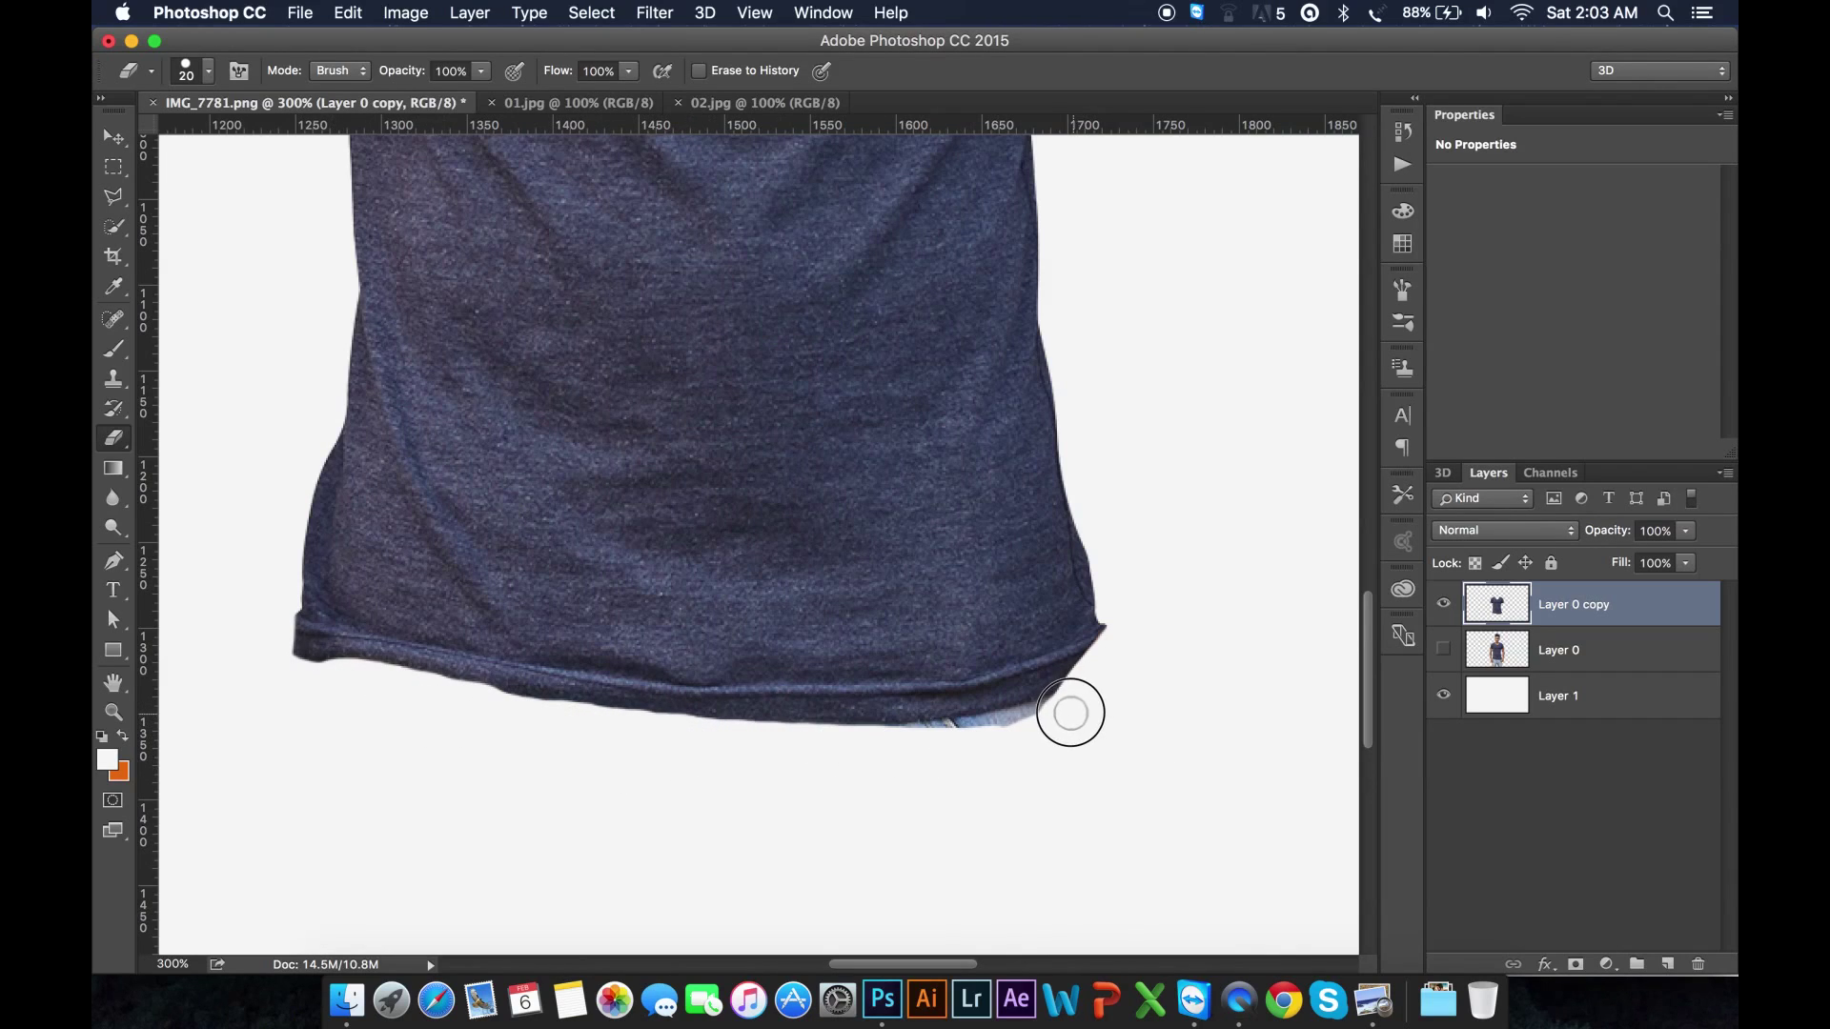
left_click_drag(1042, 716, 838, 755)
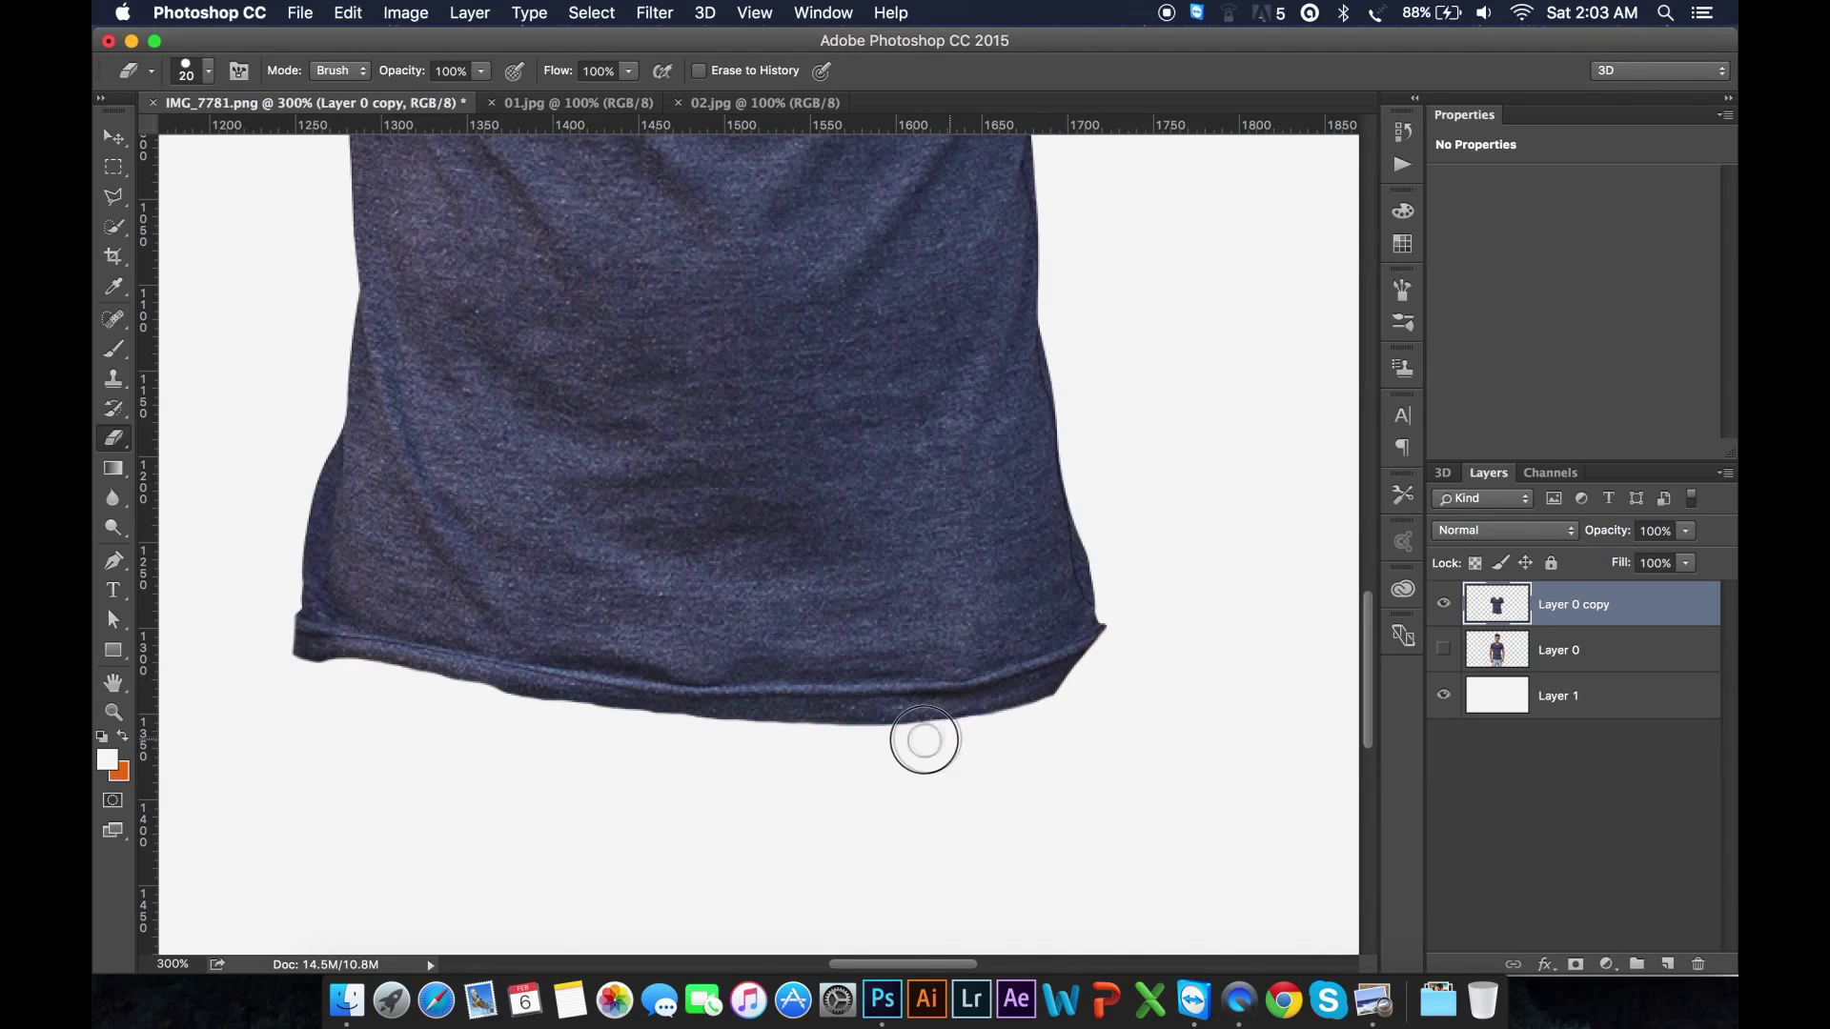
Step: Make the original Layer 0 visible again and reselect Layer 0 copy
key("super+1")
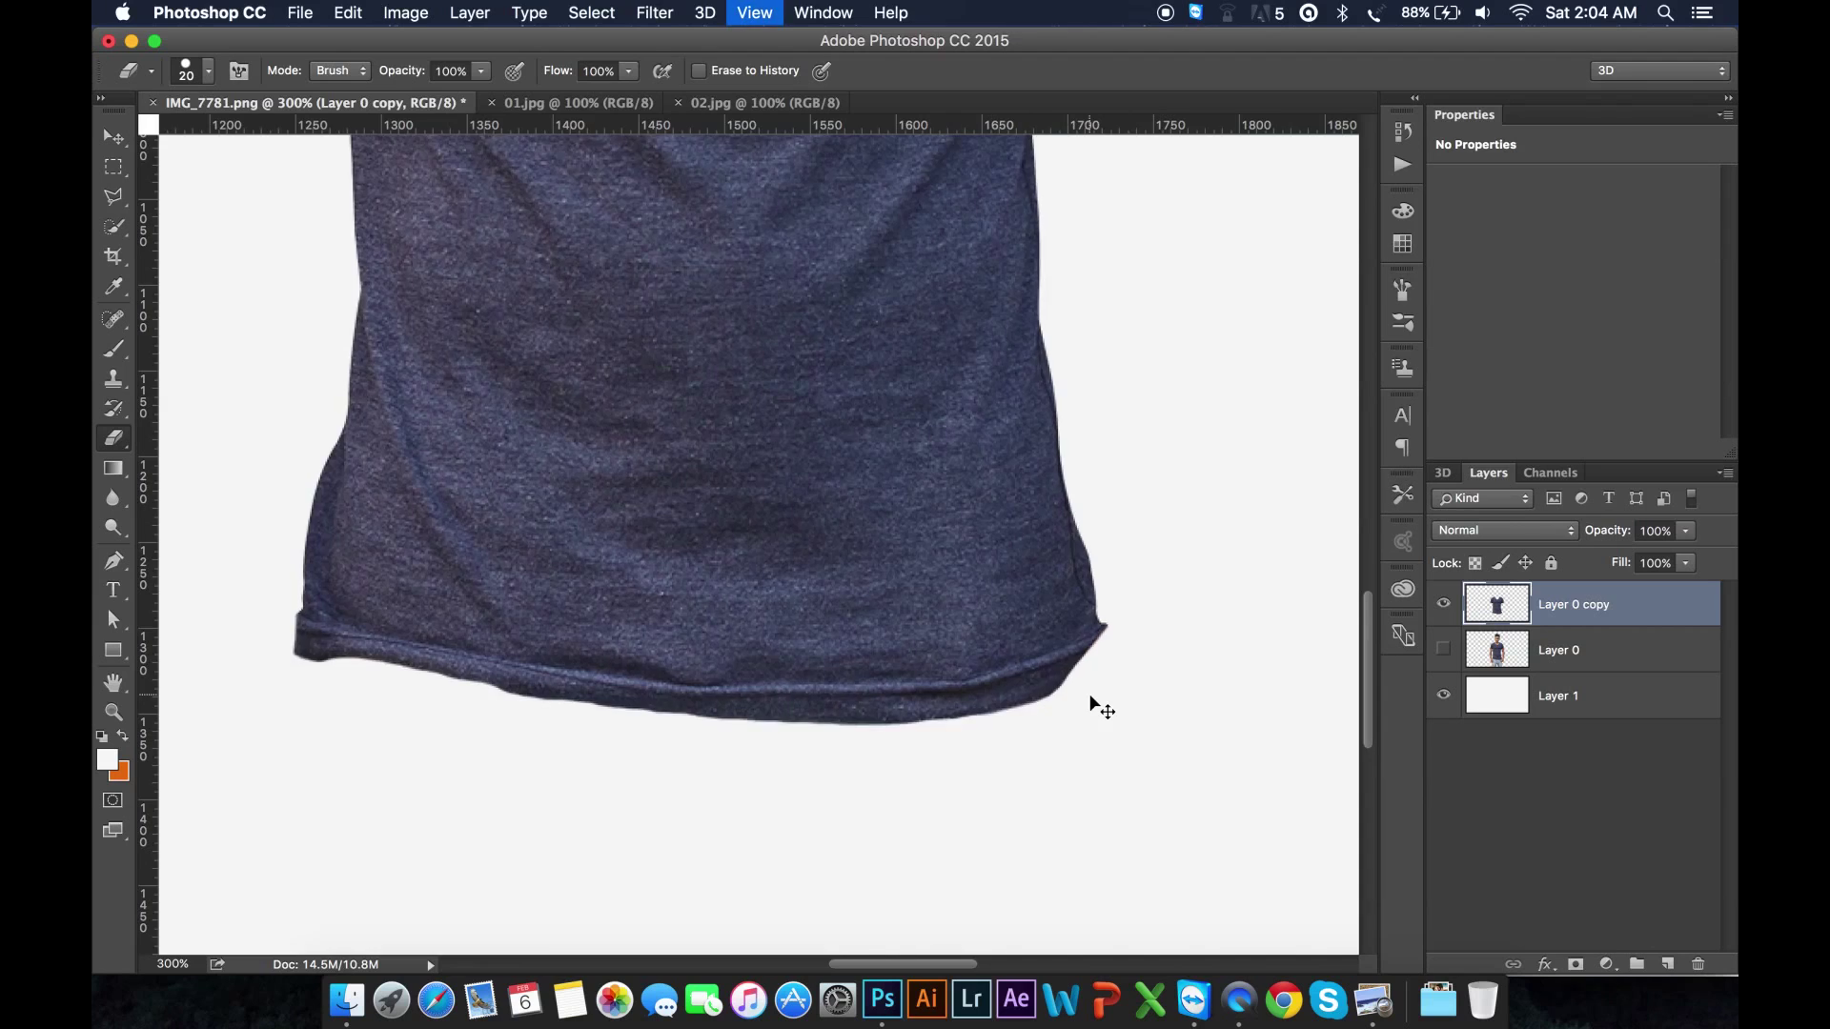
key("super+minus")
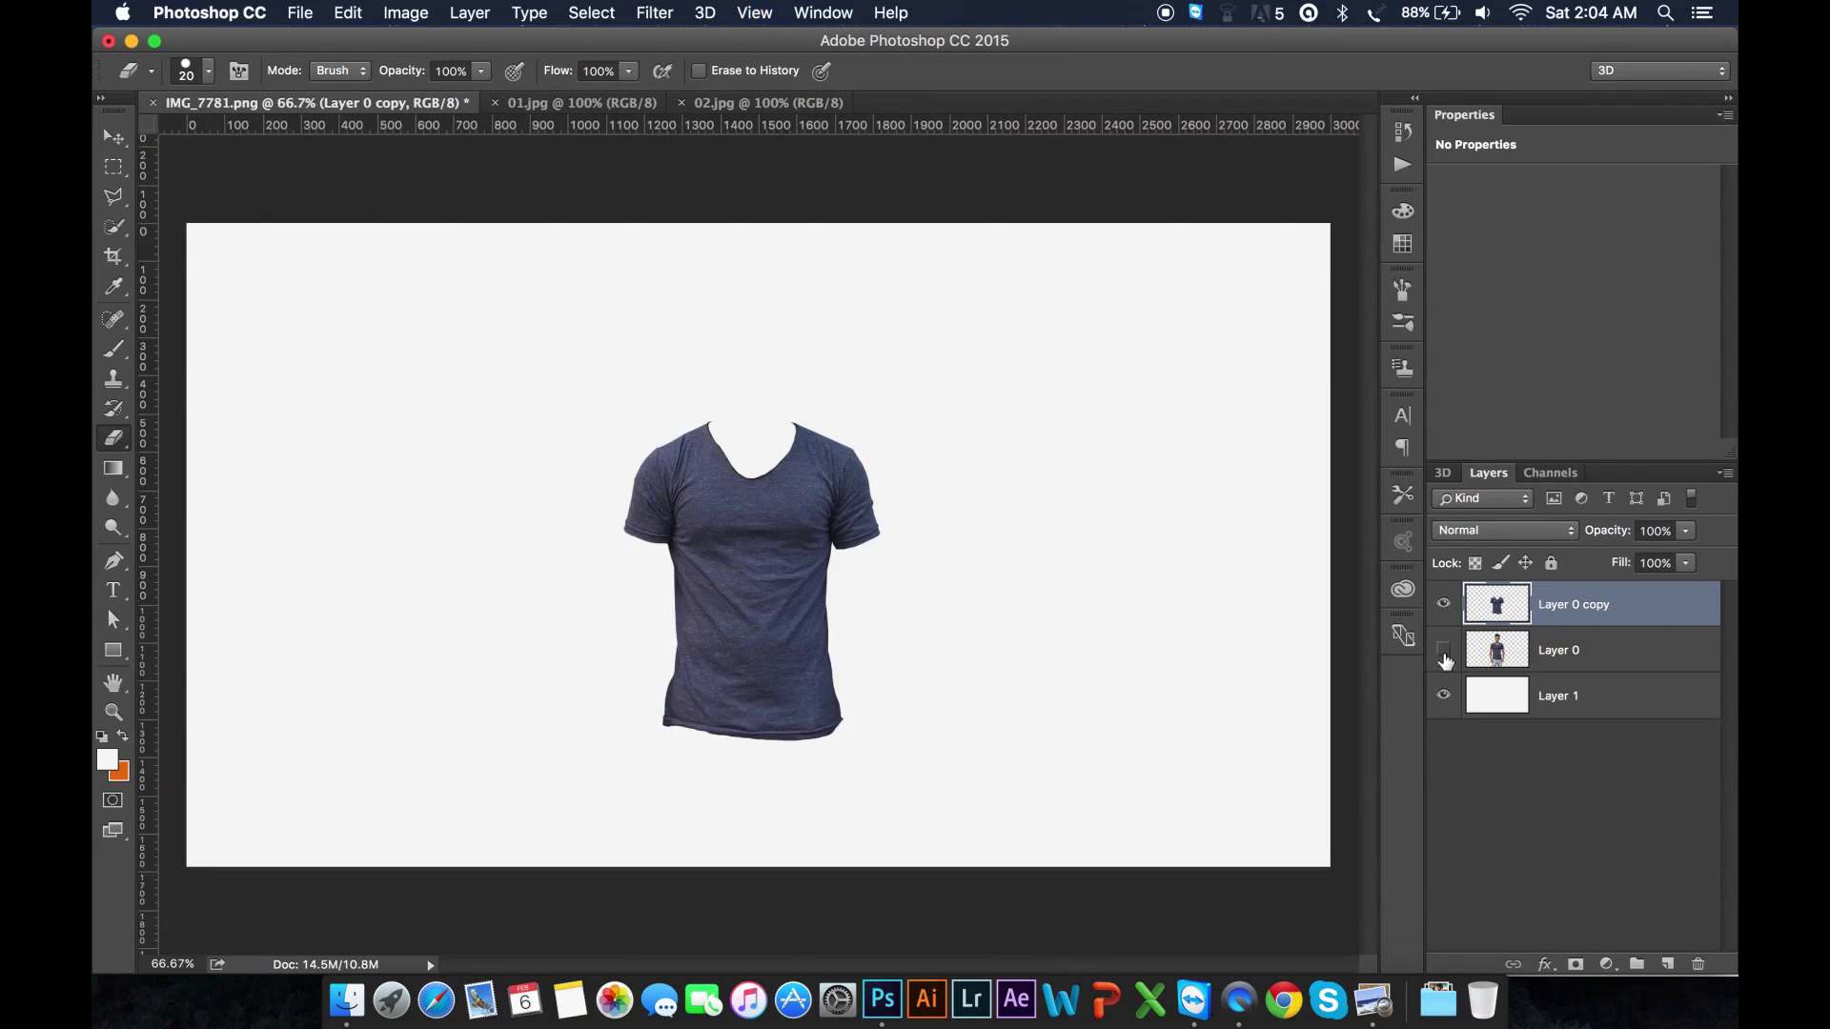
left_click(1444, 650)
left_click(1509, 646)
left_click(1488, 608)
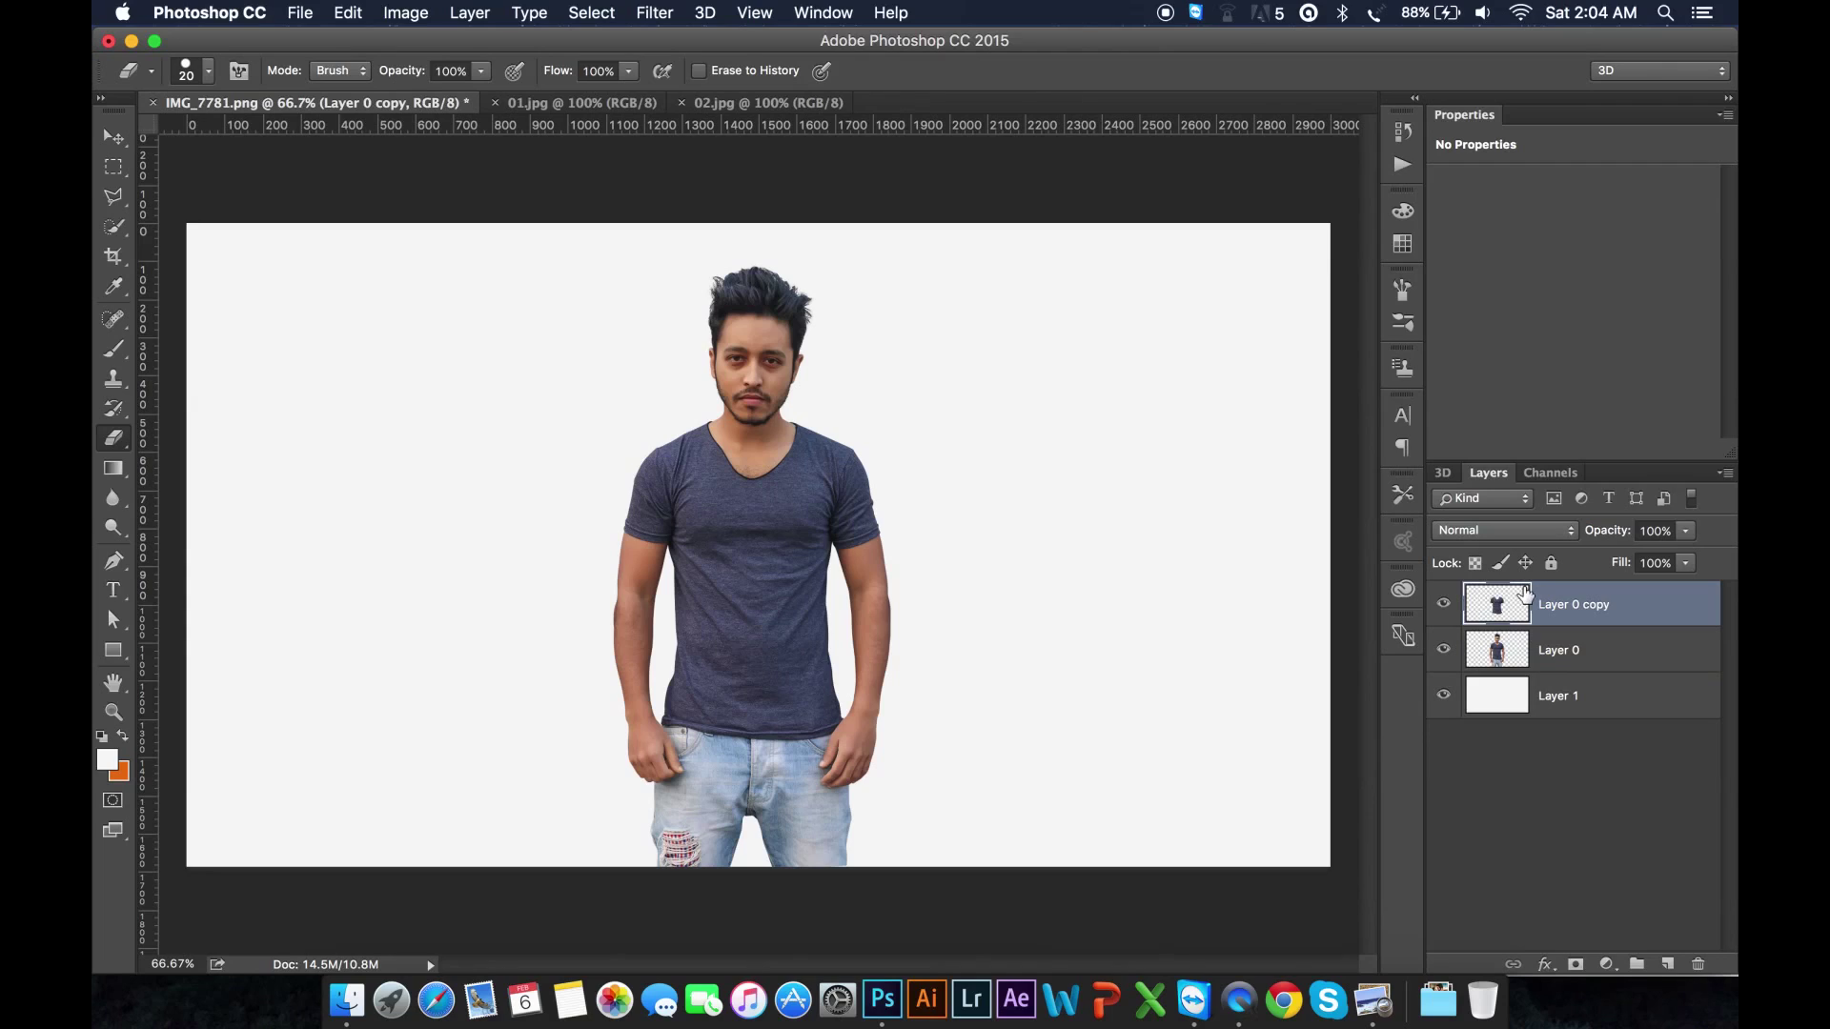
Step: Rename Layer 0 copy as "T-shirt layer"
double_click(1562, 606)
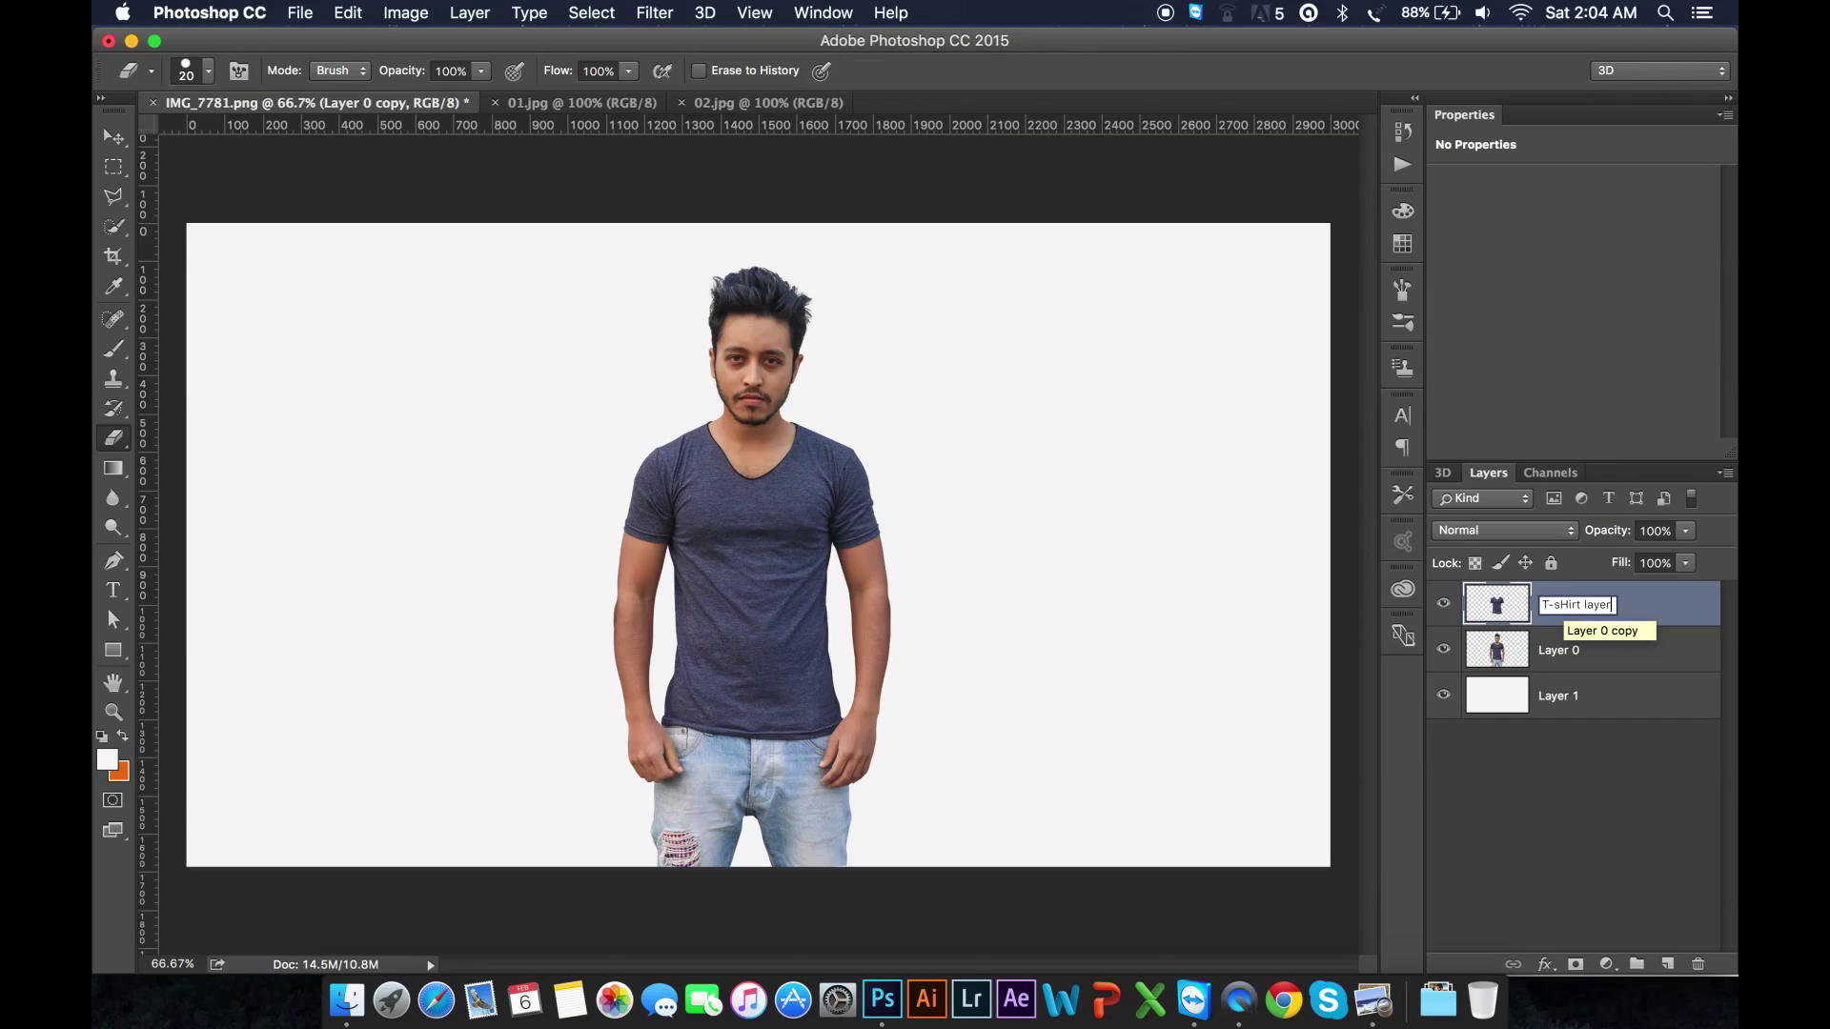
key("Left")
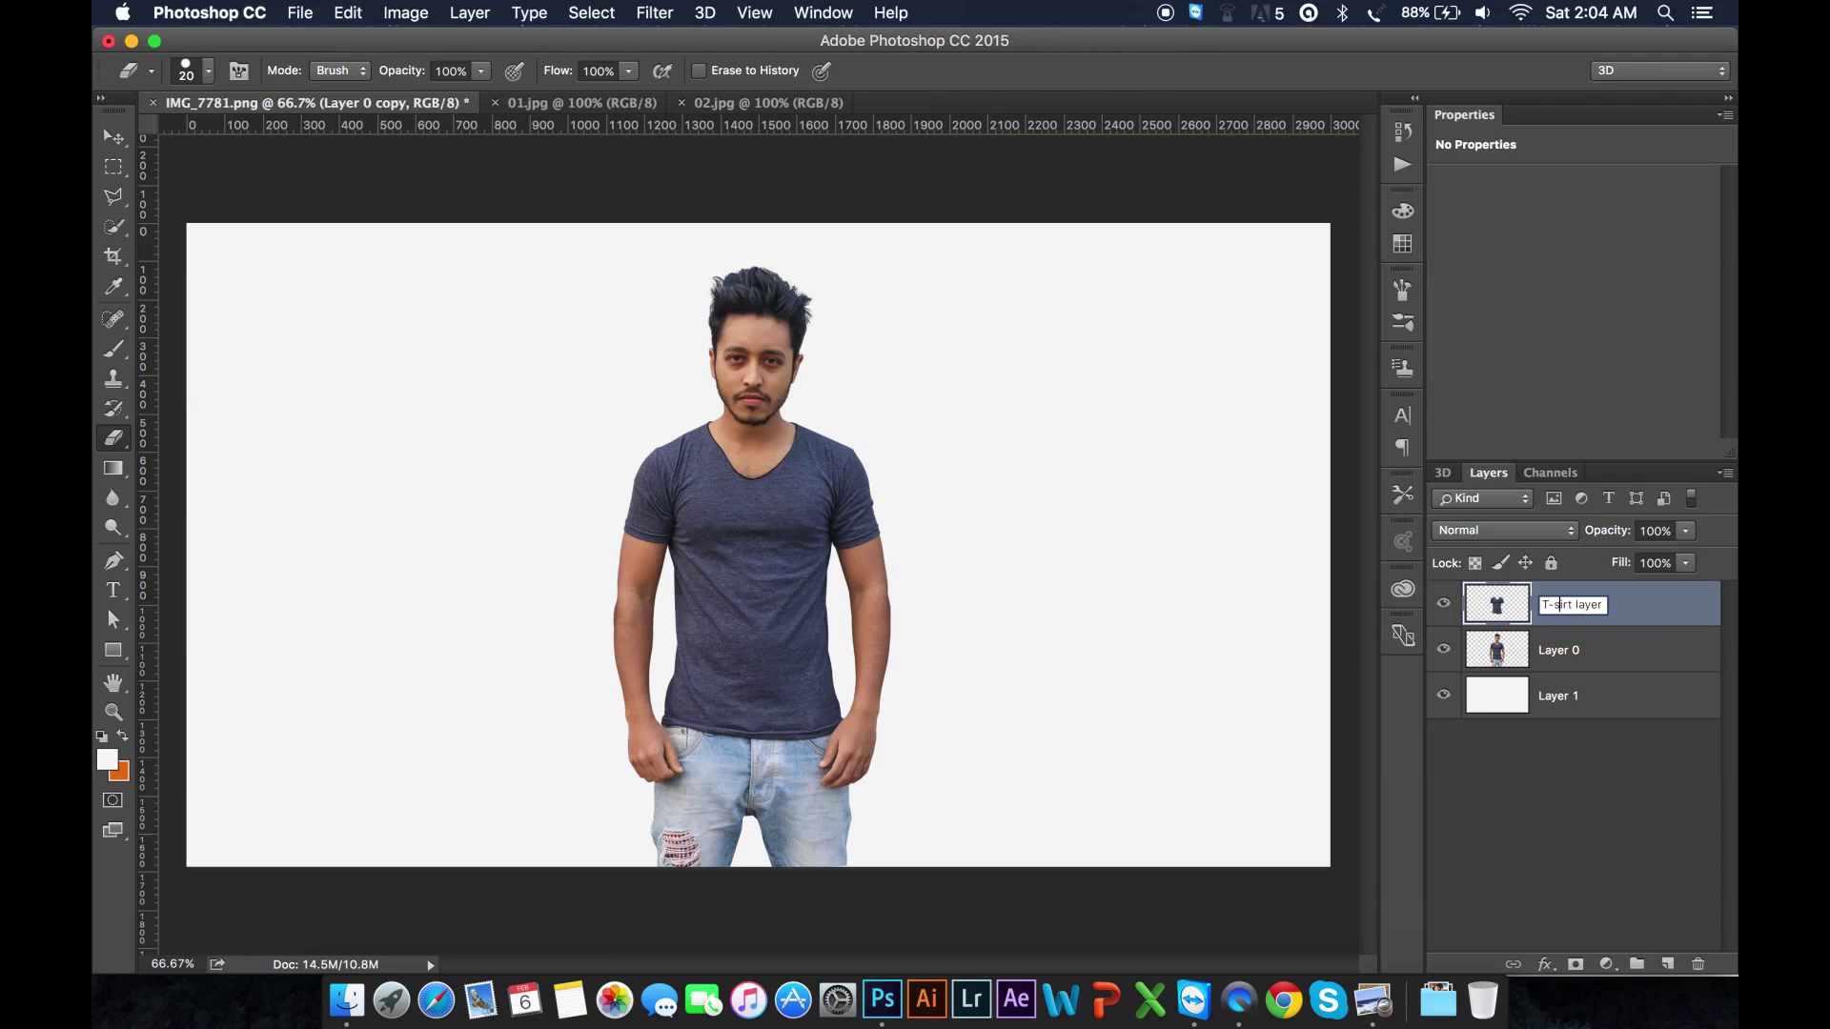
left_click(1658, 609)
Step: Rename Layer 0 as "Full body", switch to the Move tool and select the T-shirt layer
double_click(1562, 652)
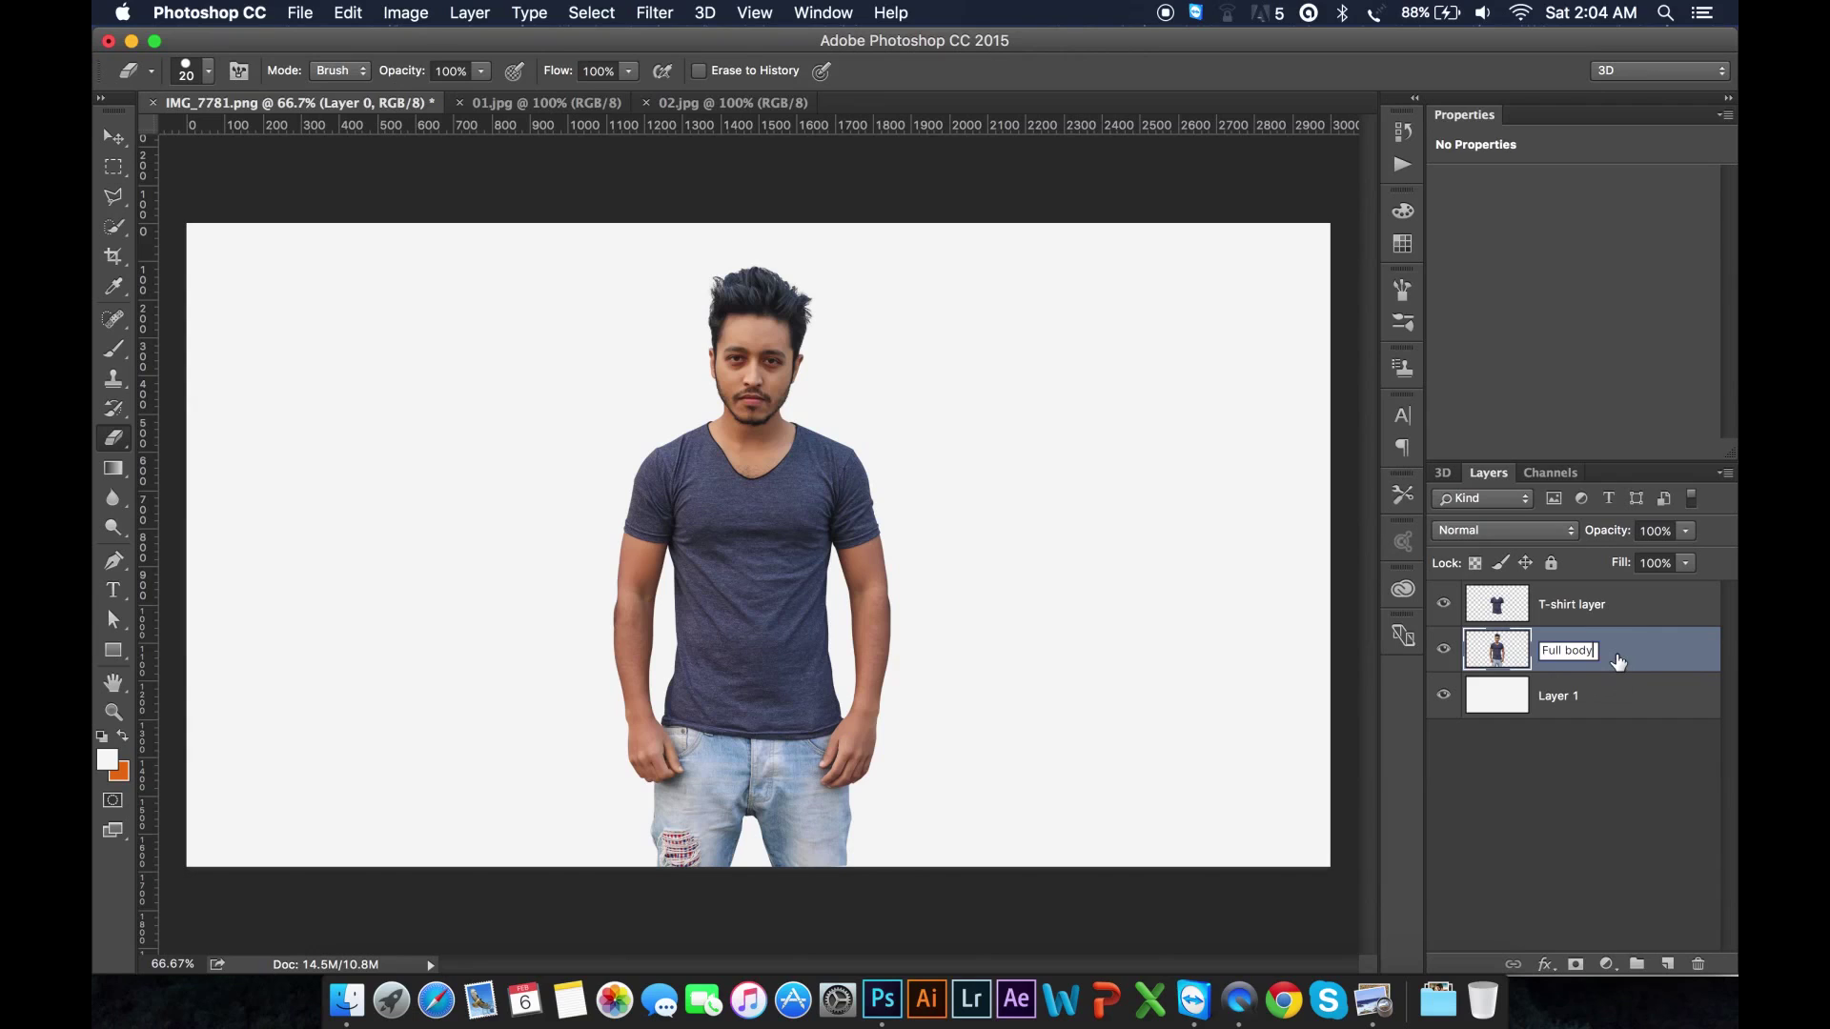
key("Return")
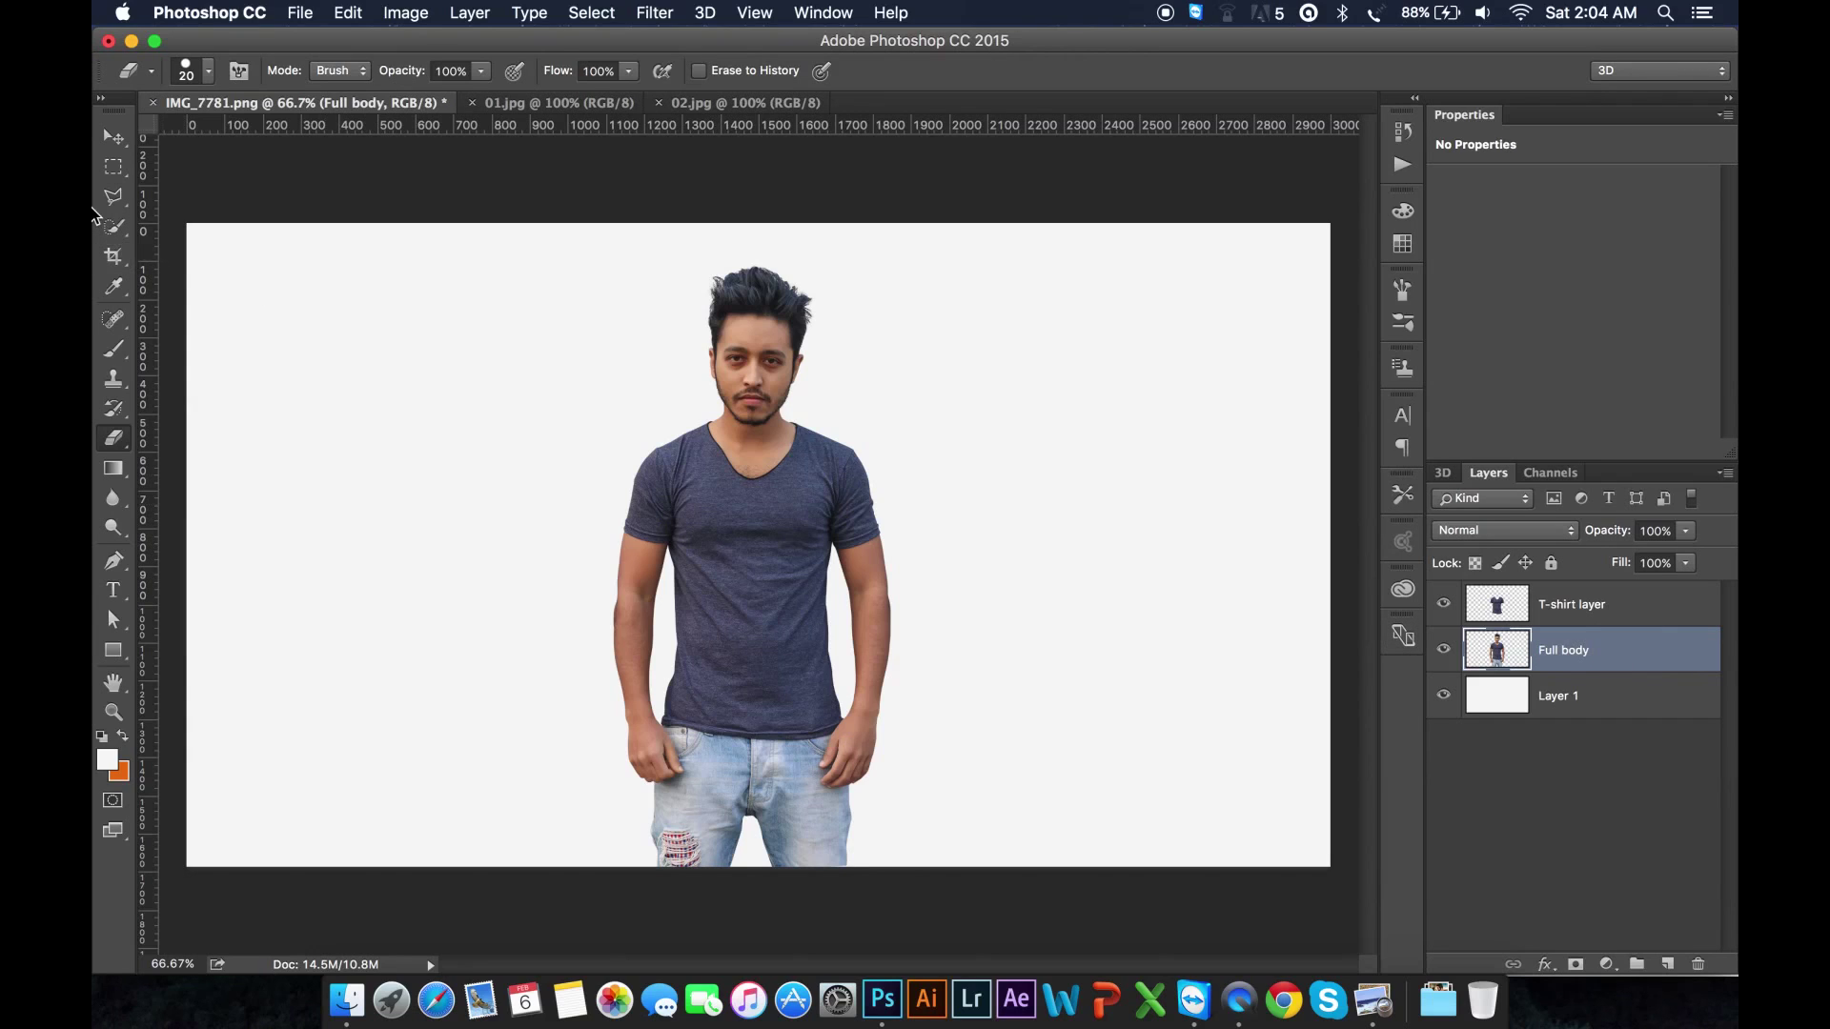
key("v")
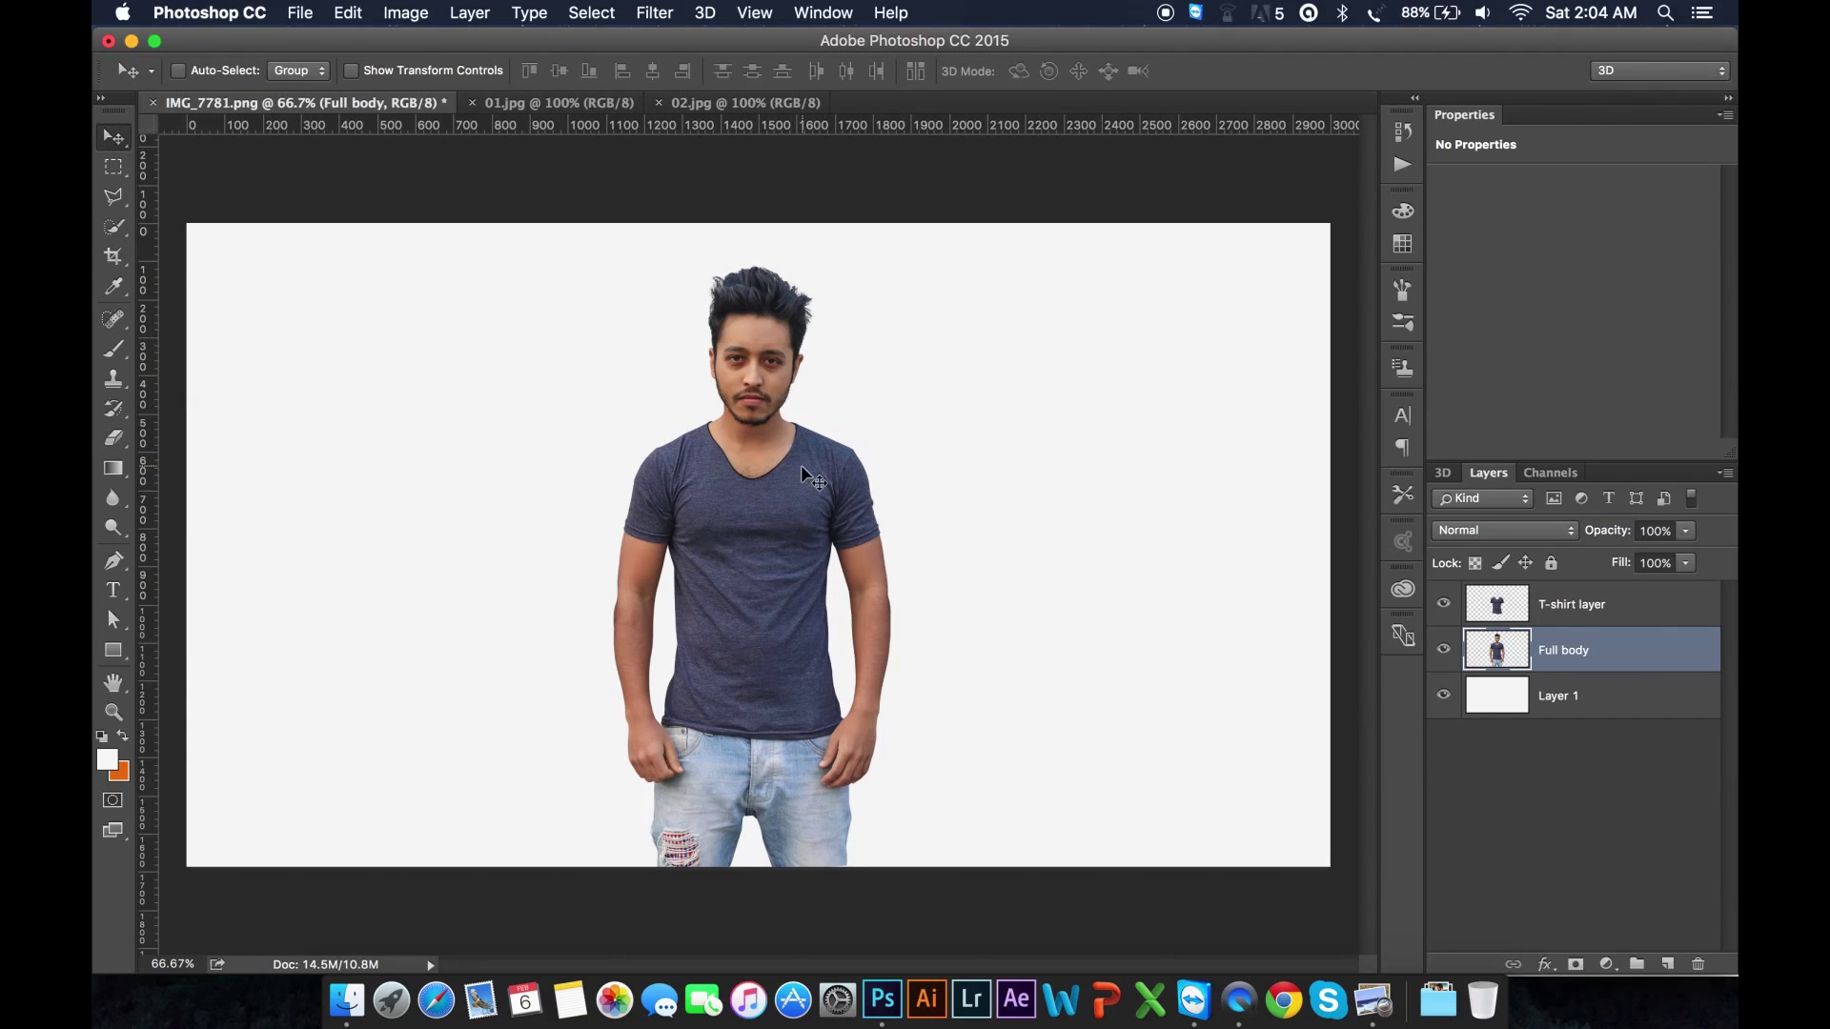
left_click(1640, 595)
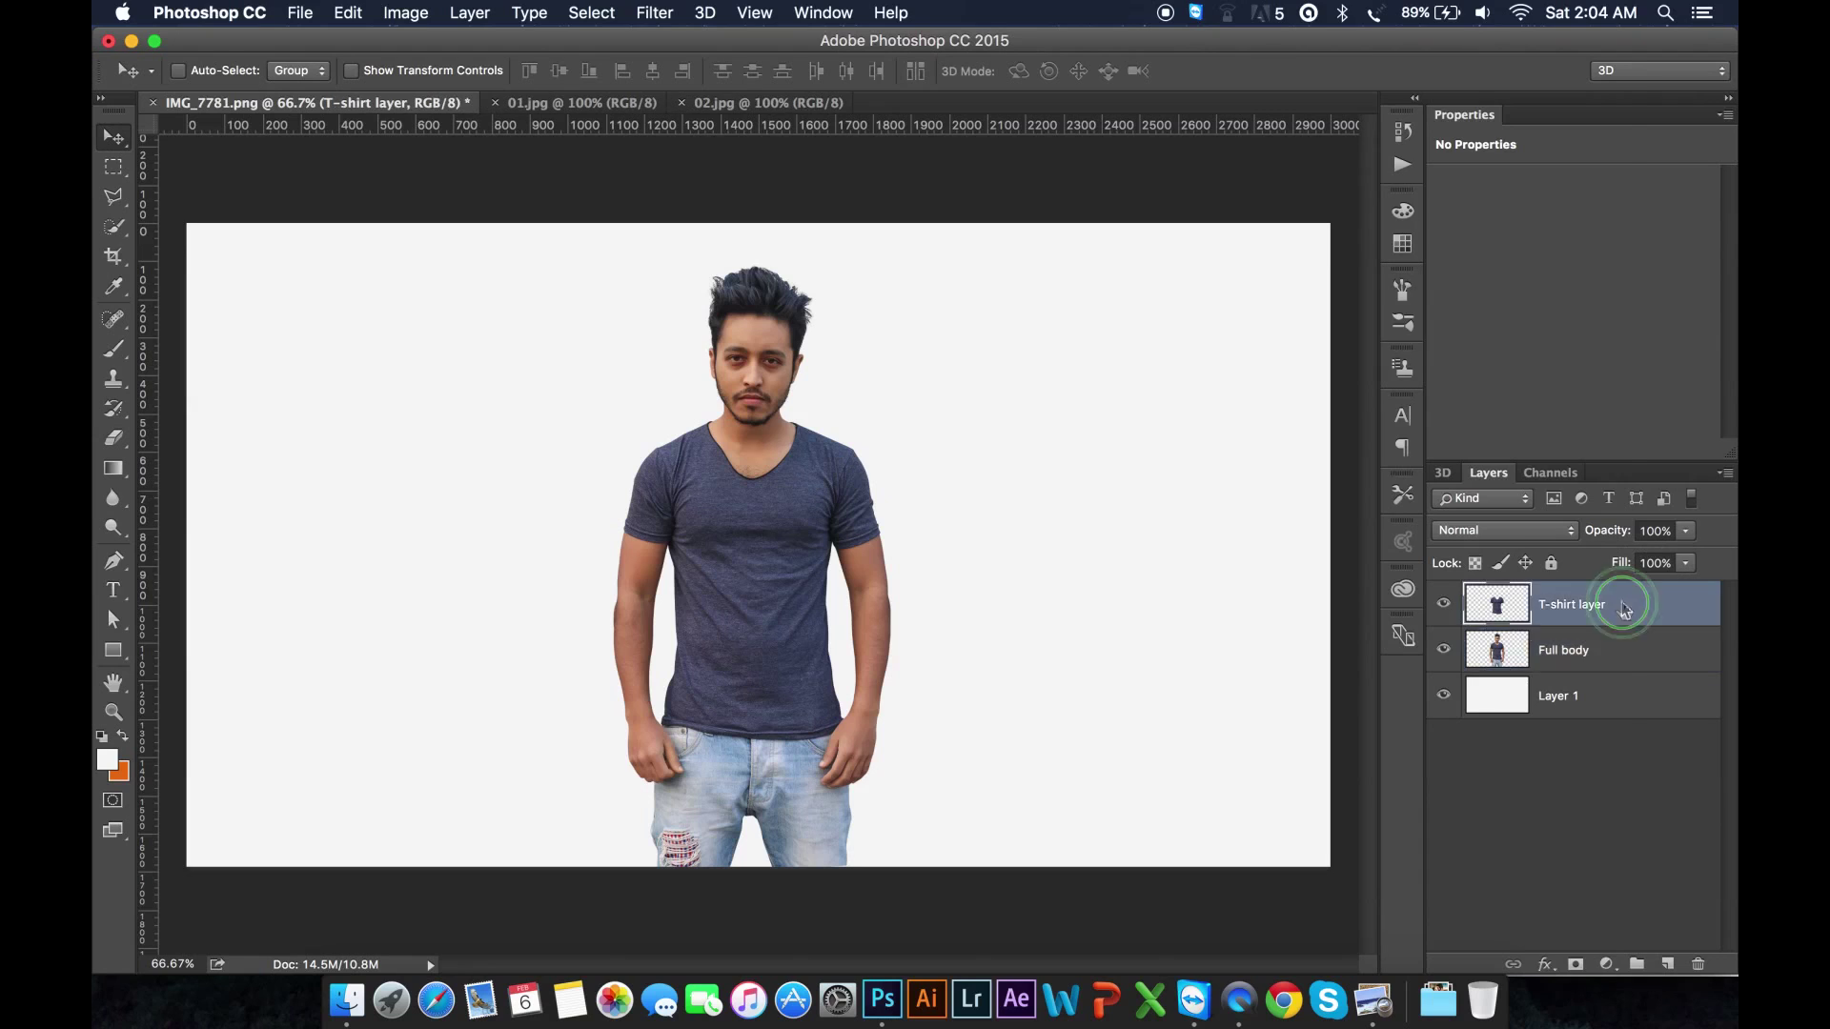
Step: Duplicate the T-shirt layer as "Shadow Layer" and briefly hide the layers showing the man beneath it to check the copy
right_click(1619, 602)
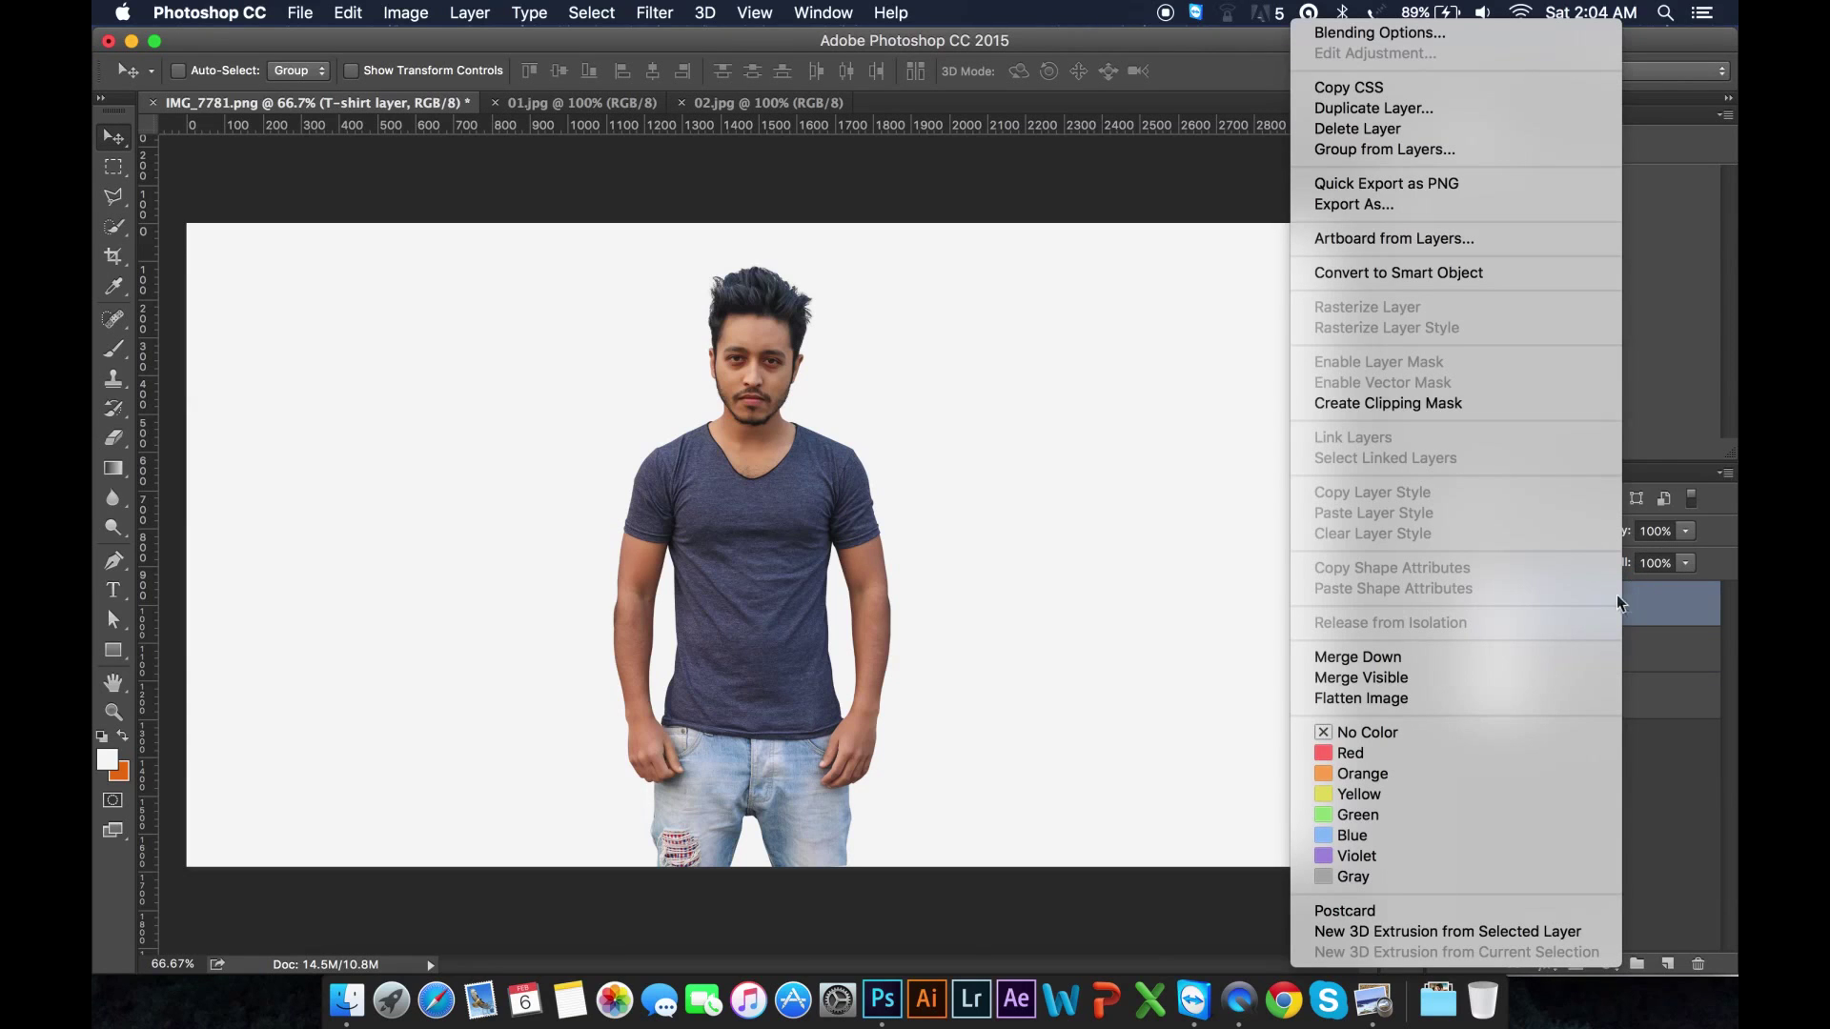
left_click(1359, 112)
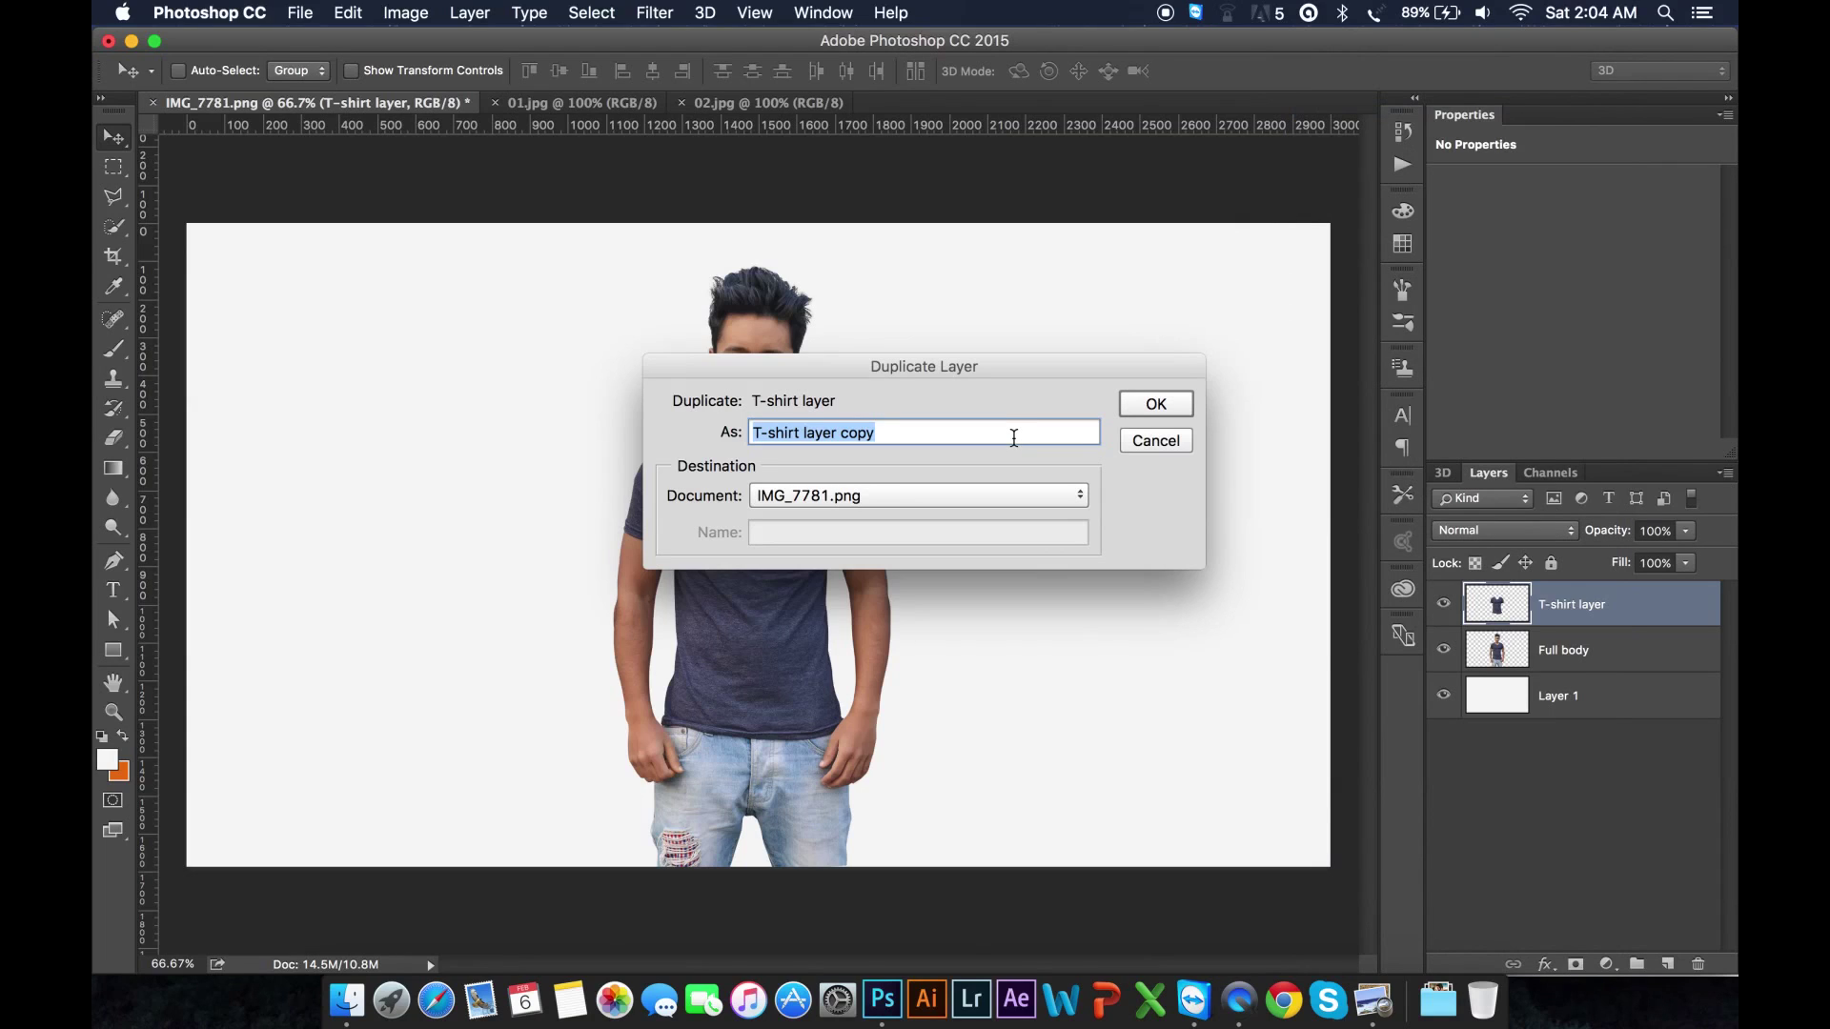
type("Shadow Layer")
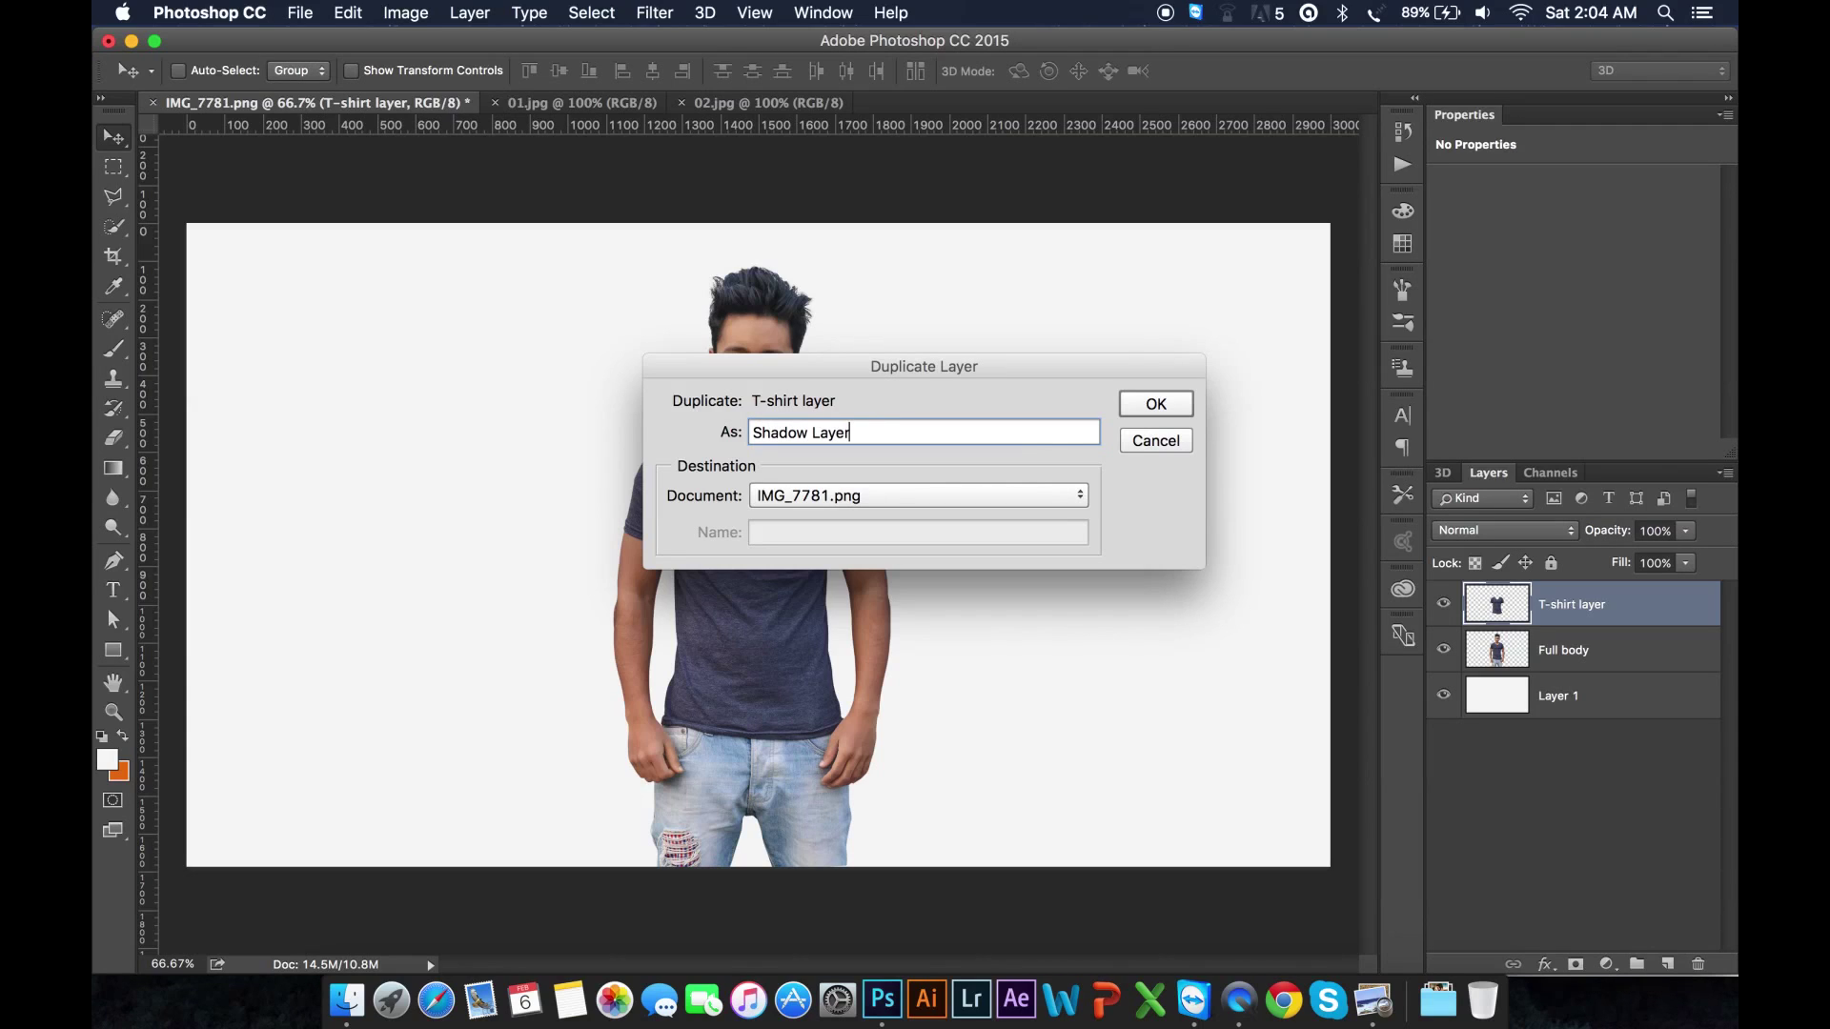
left_click(1157, 406)
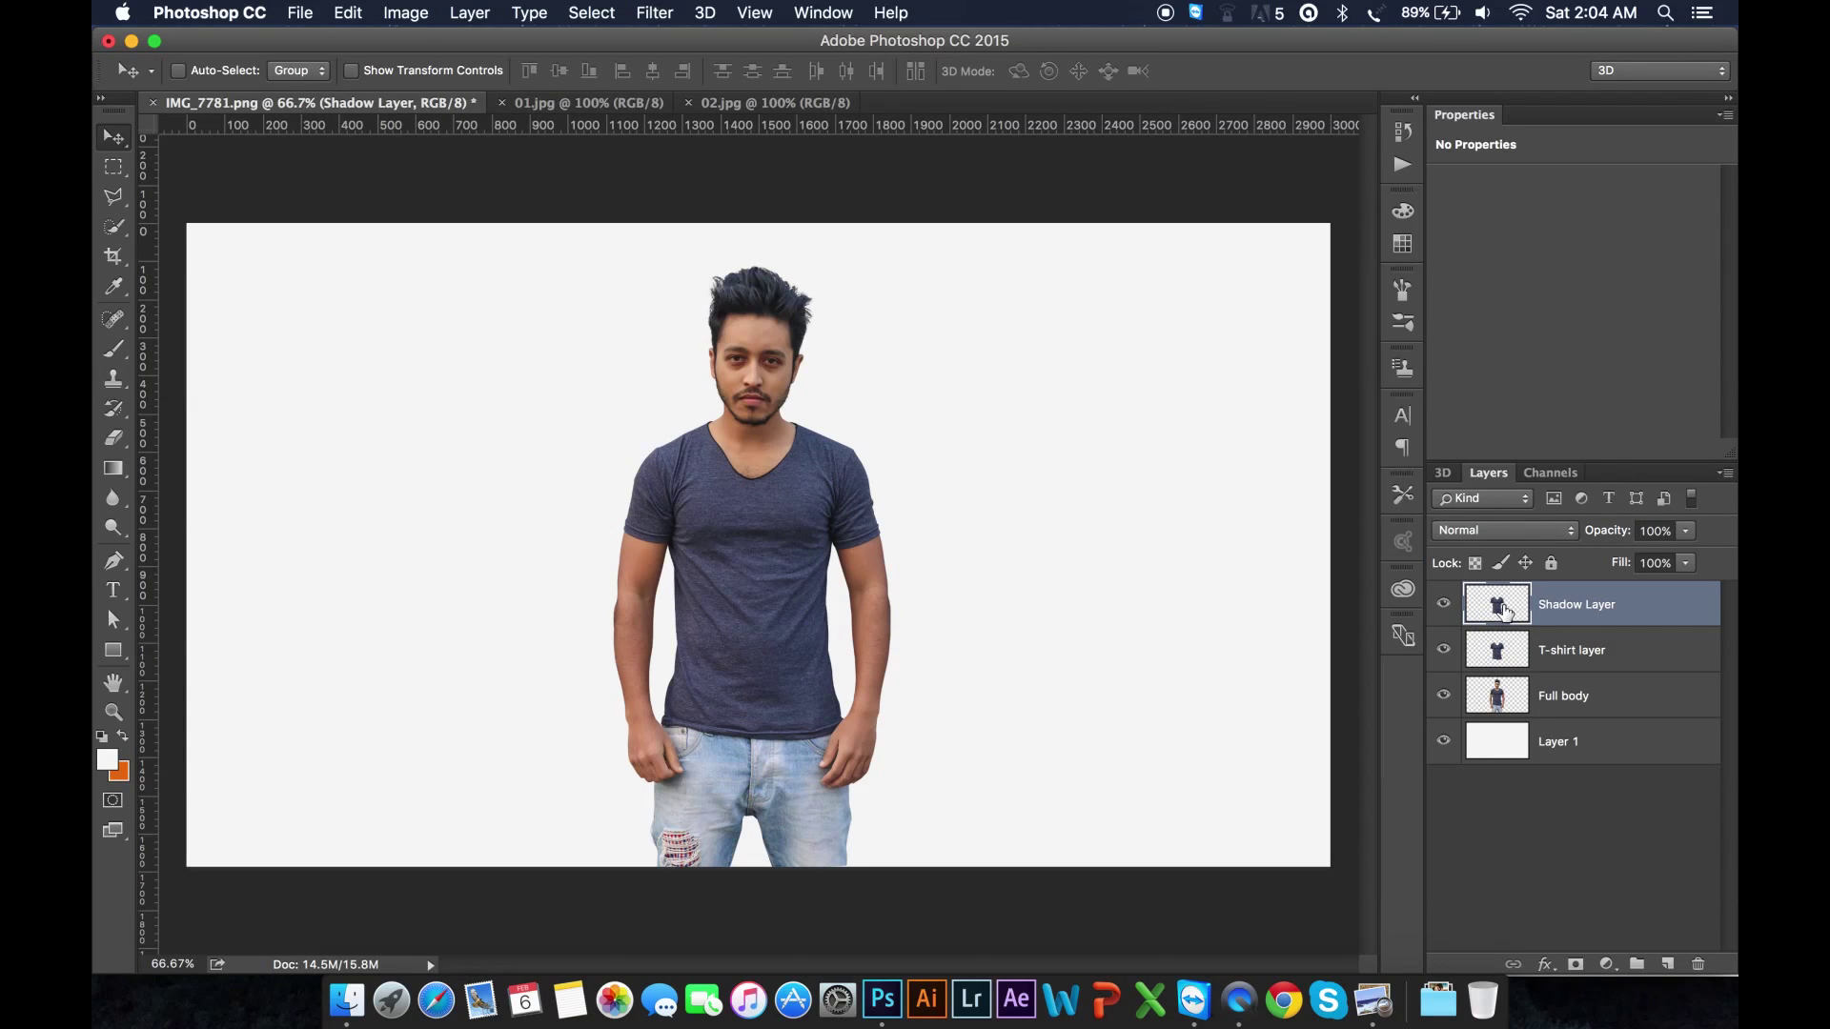
left_click(1441, 688)
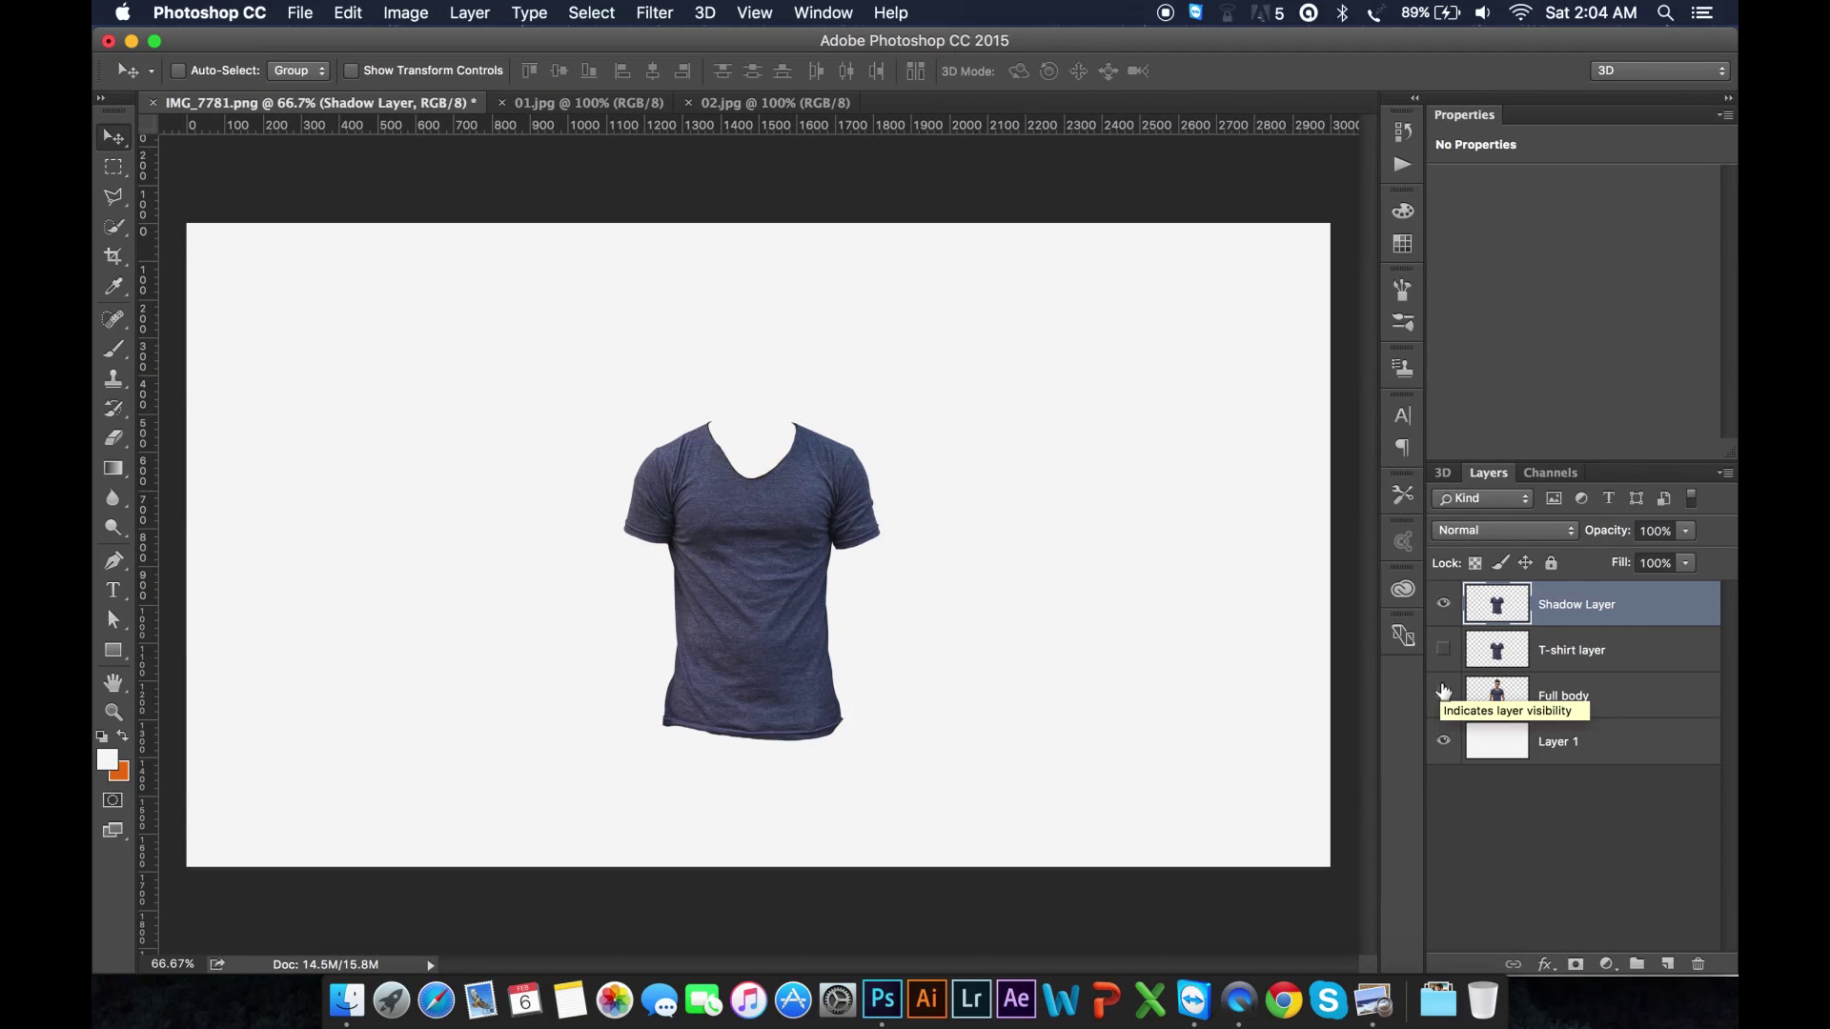
left_click(1444, 690)
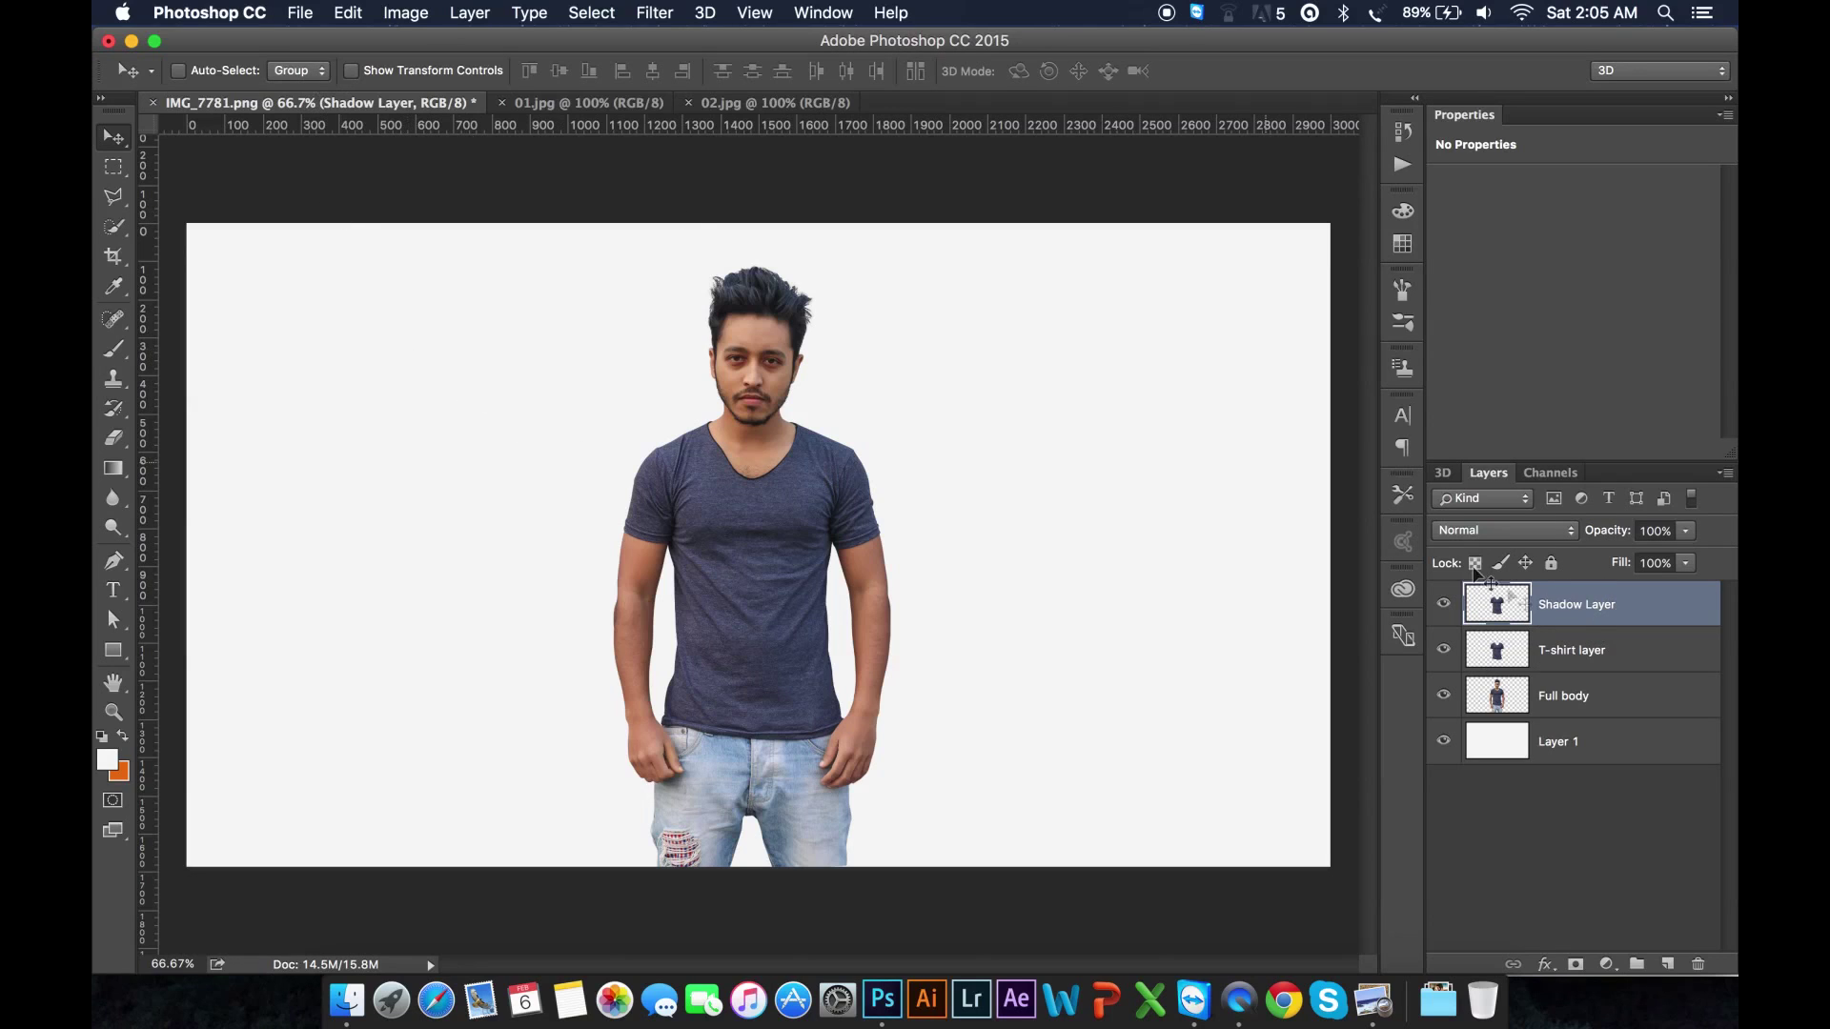
Step: Apply a Black & White adjustment to the Shadow Layer with Blues and Cyans both at 300%
left_click(408, 13)
mouse_move(536, 78)
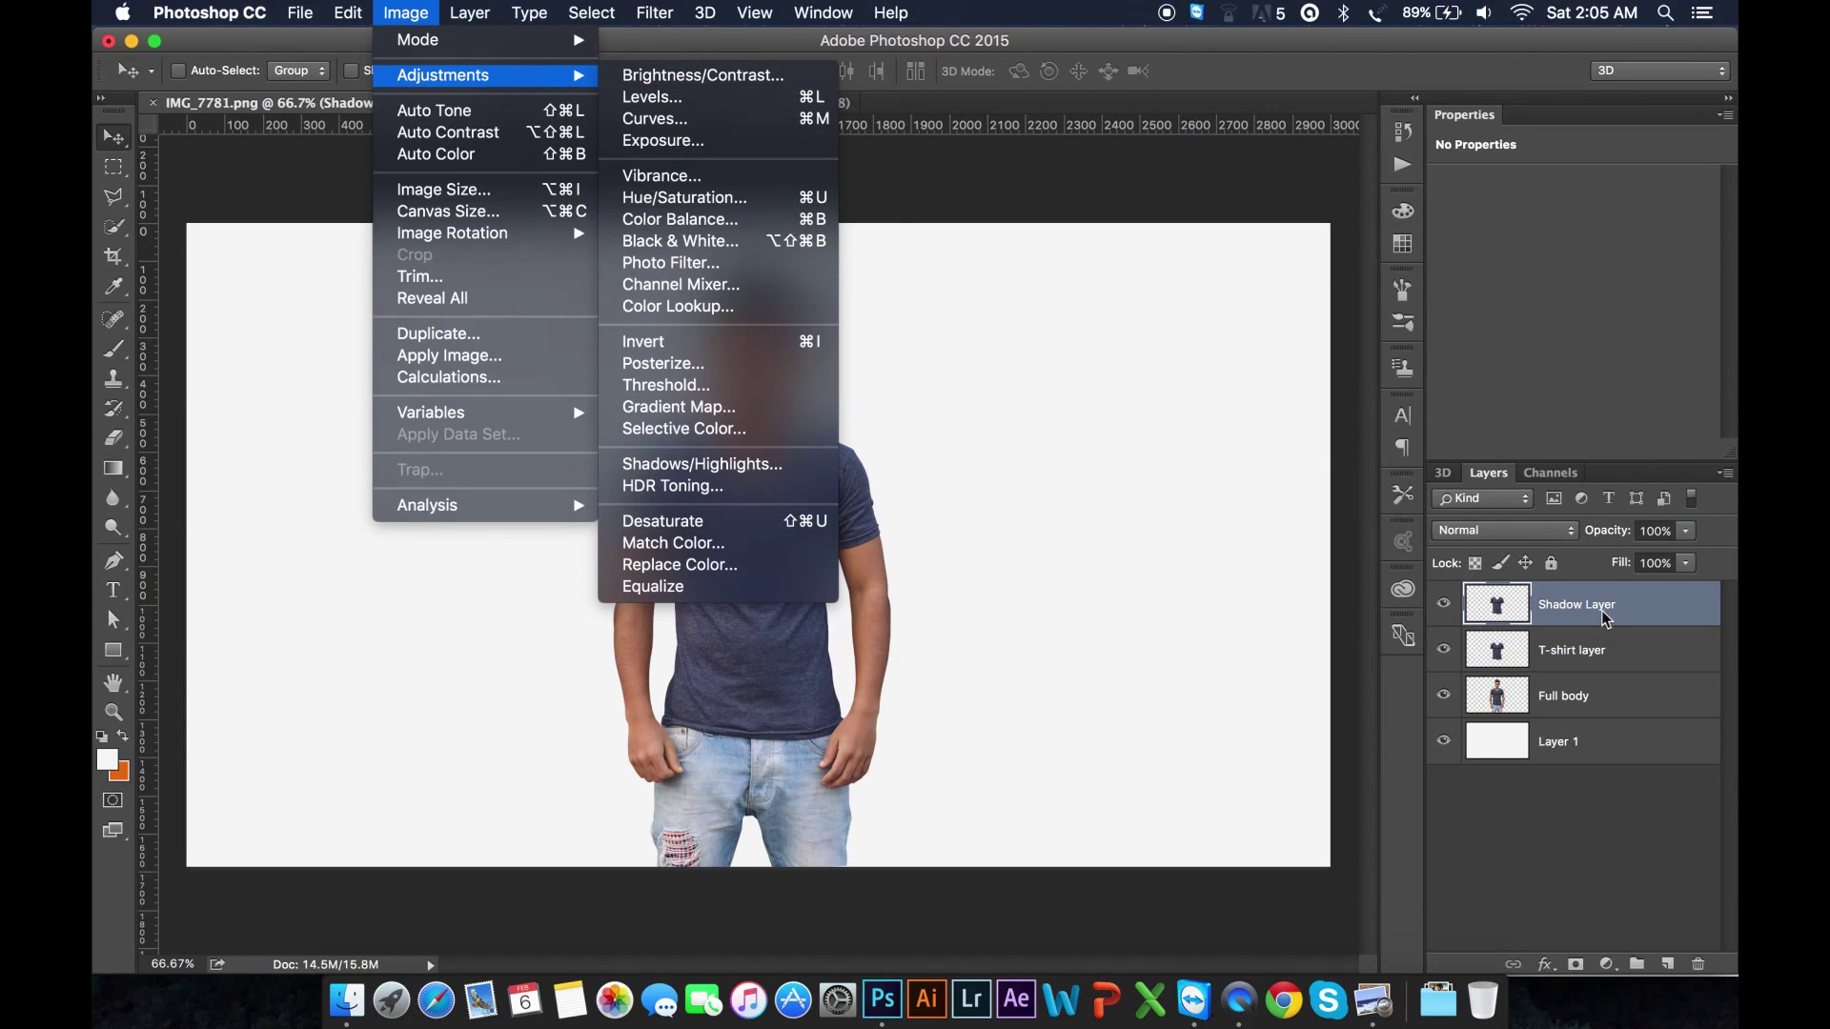
left_click(678, 242)
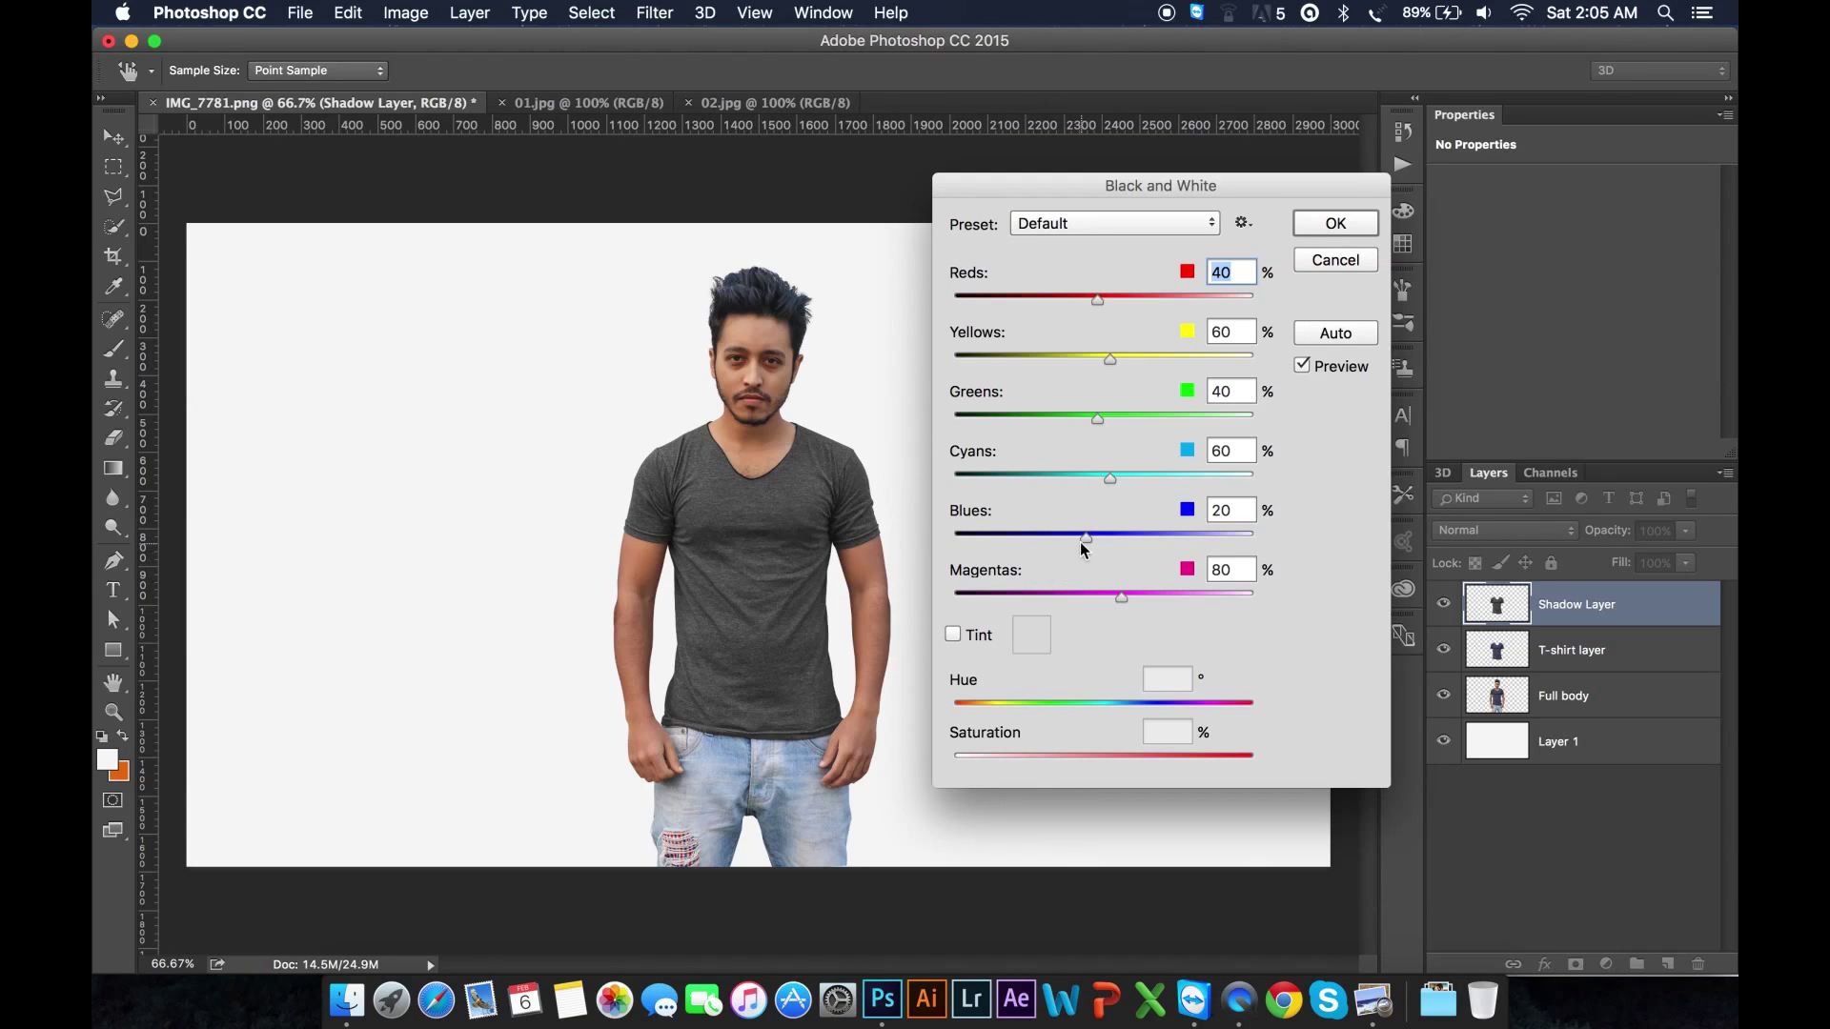
left_click_drag(1084, 539, 1270, 539)
left_click(1228, 520)
left_click_drag(1110, 478, 1268, 488)
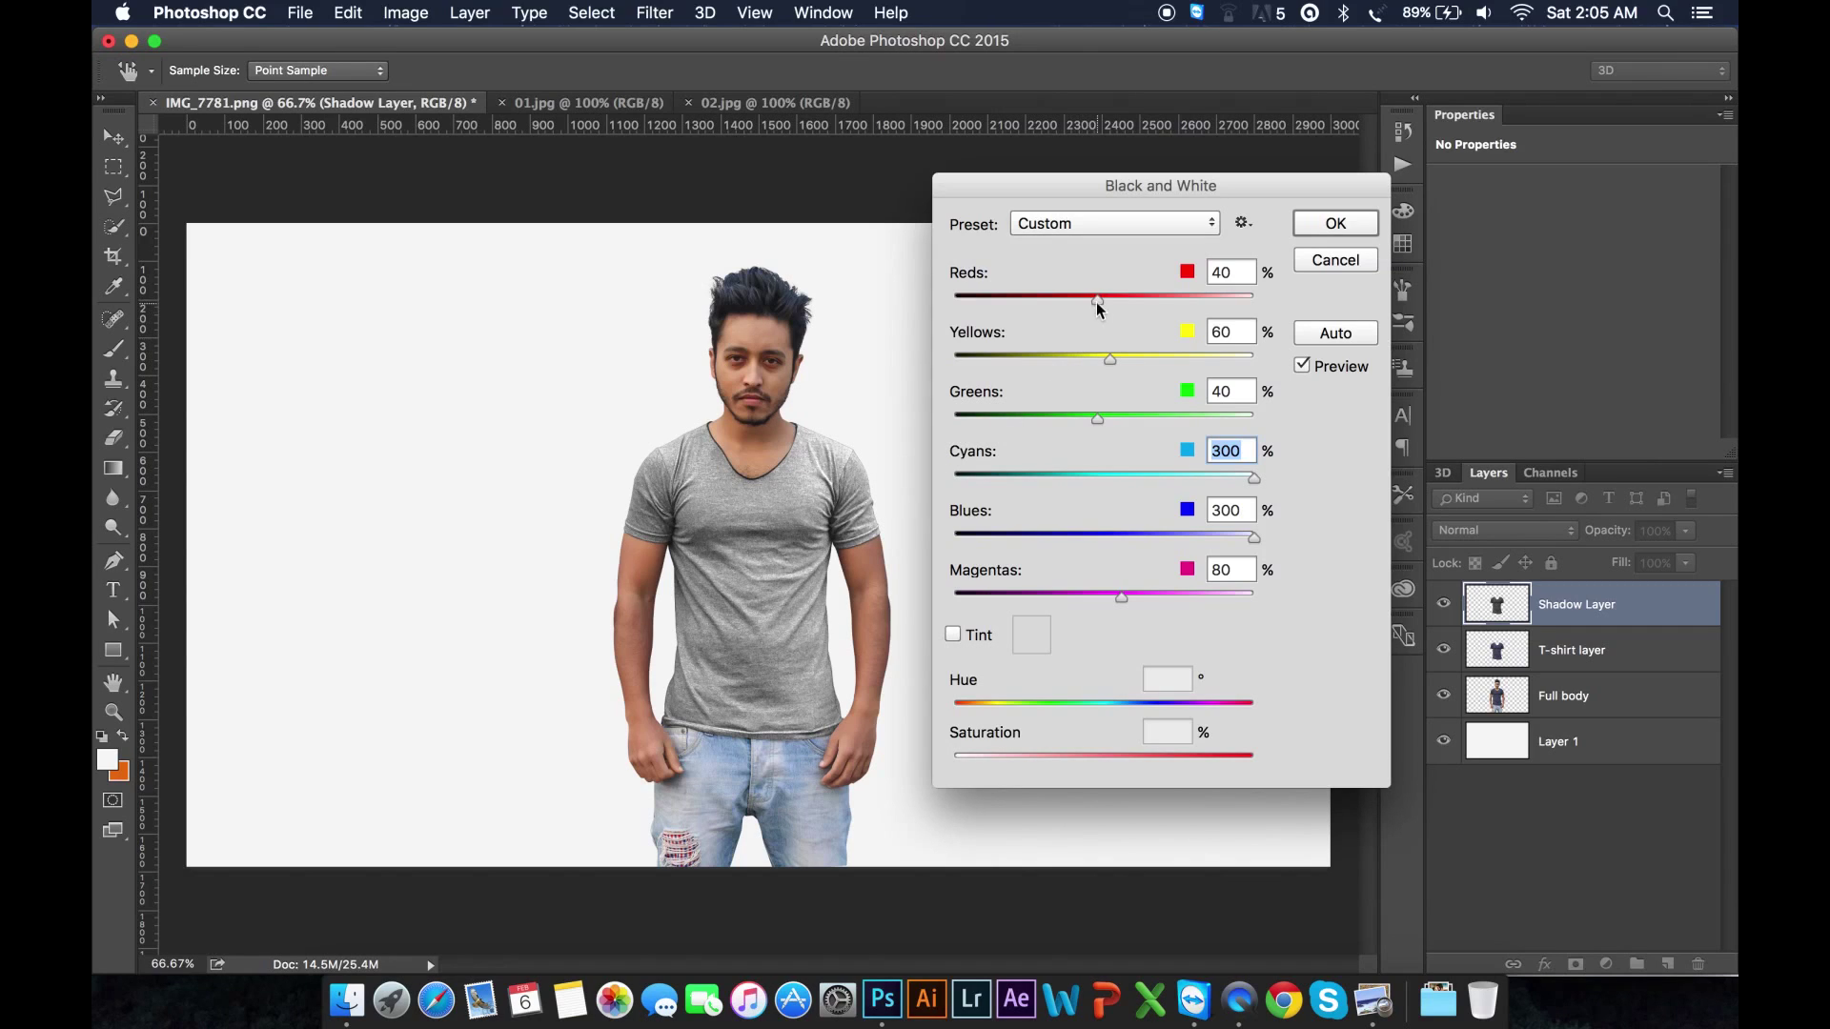
left_click(1335, 224)
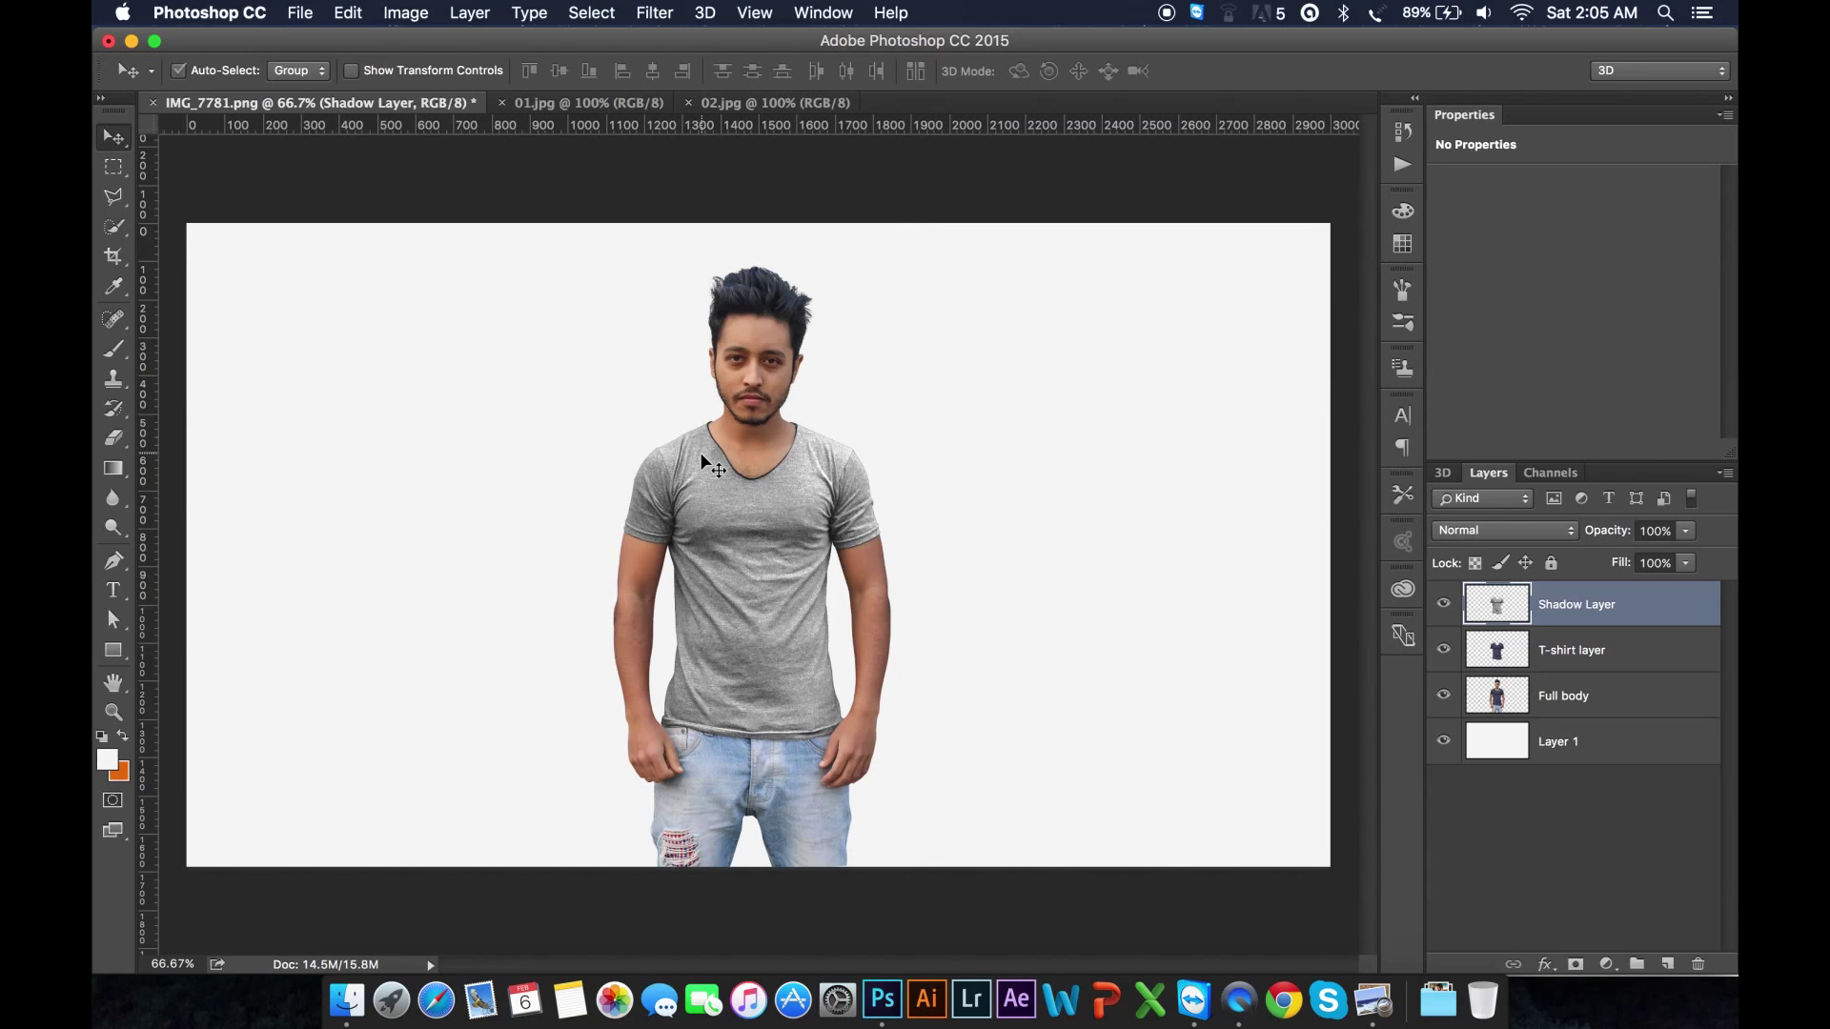
Step: Apply a Shadows/Highlights adjustment to the Shadow Layer with the shadow Tone set to 86%
key("super+equal")
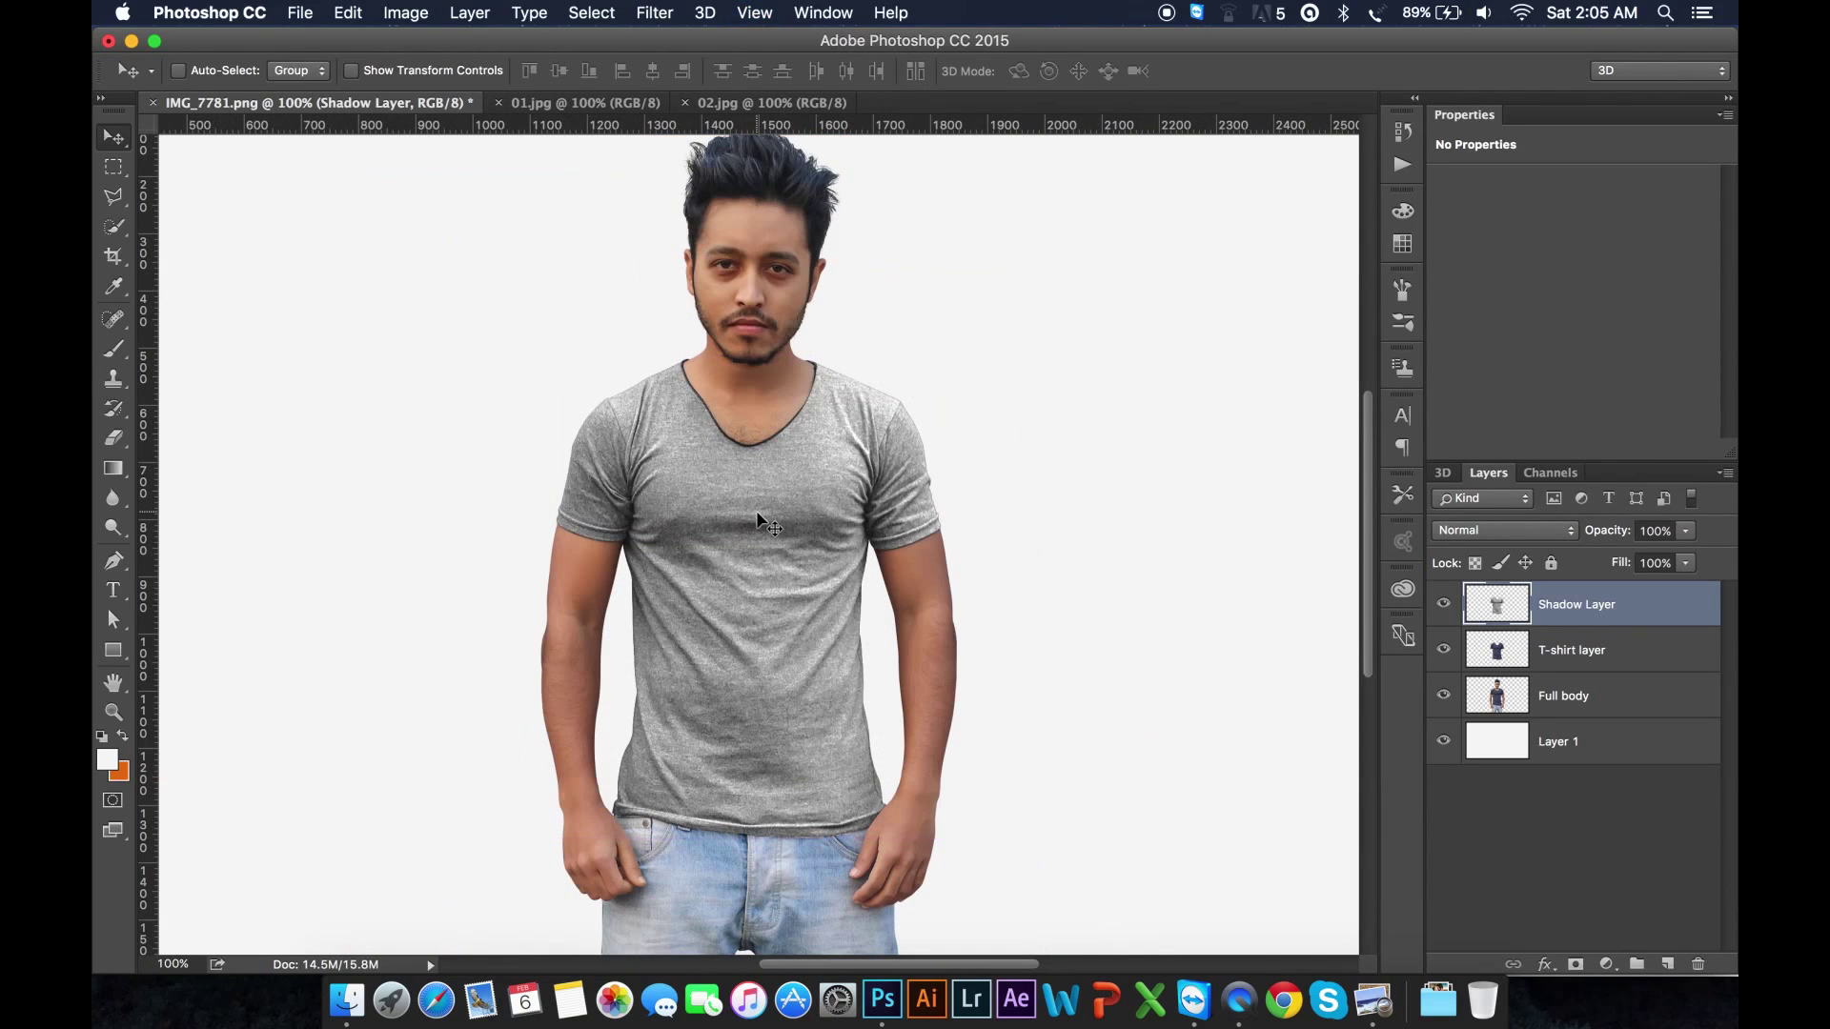
left_click(404, 12)
mouse_move(448, 76)
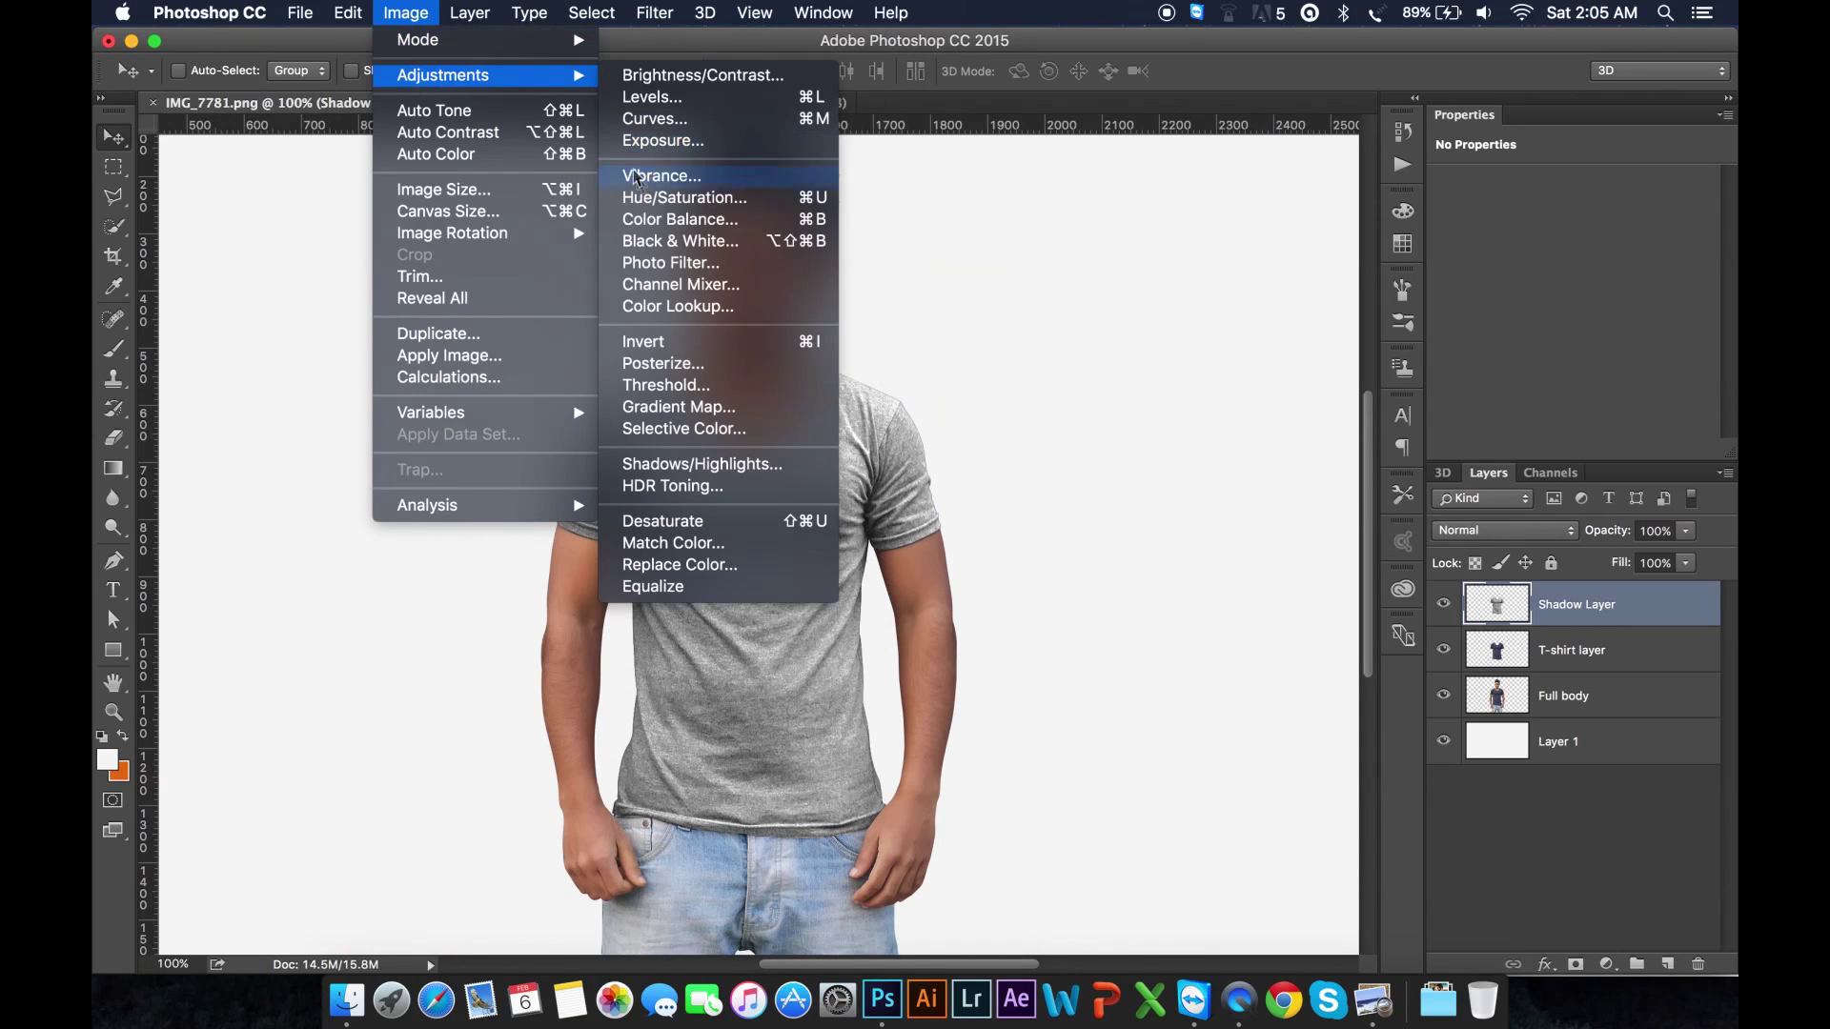
left_click(682, 465)
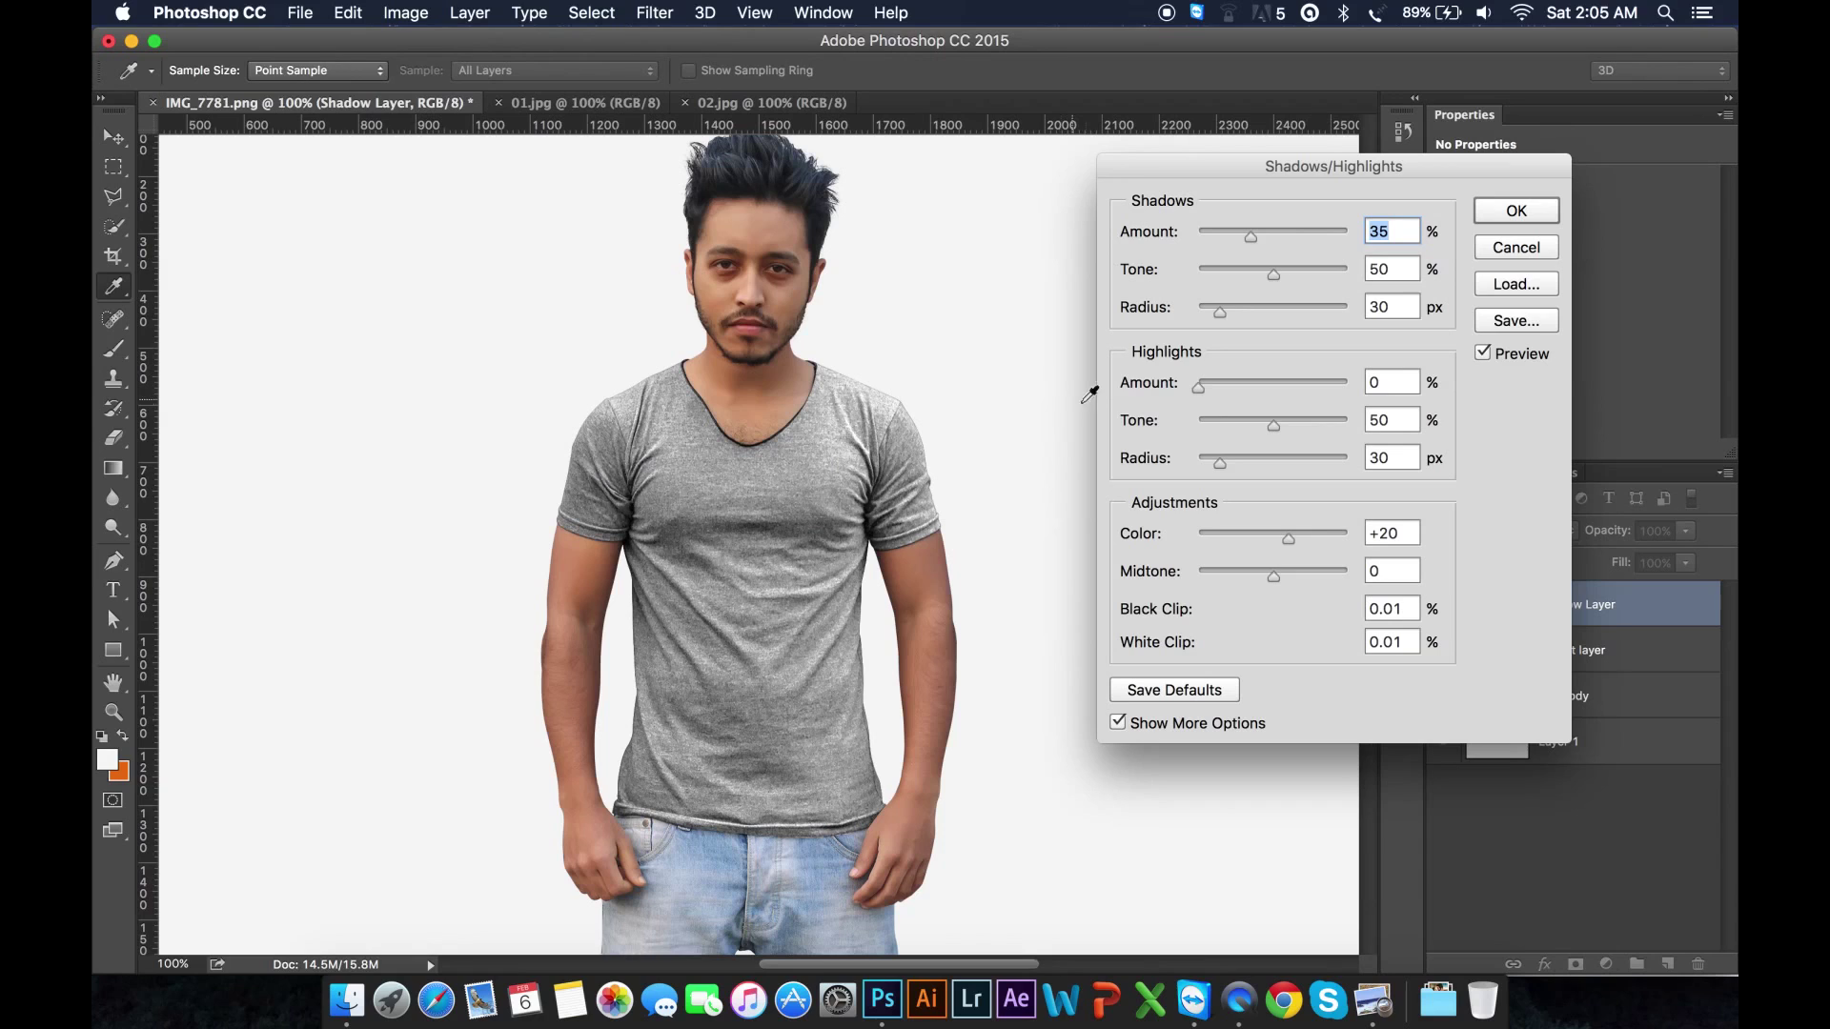
left_click_drag(1273, 275, 1330, 278)
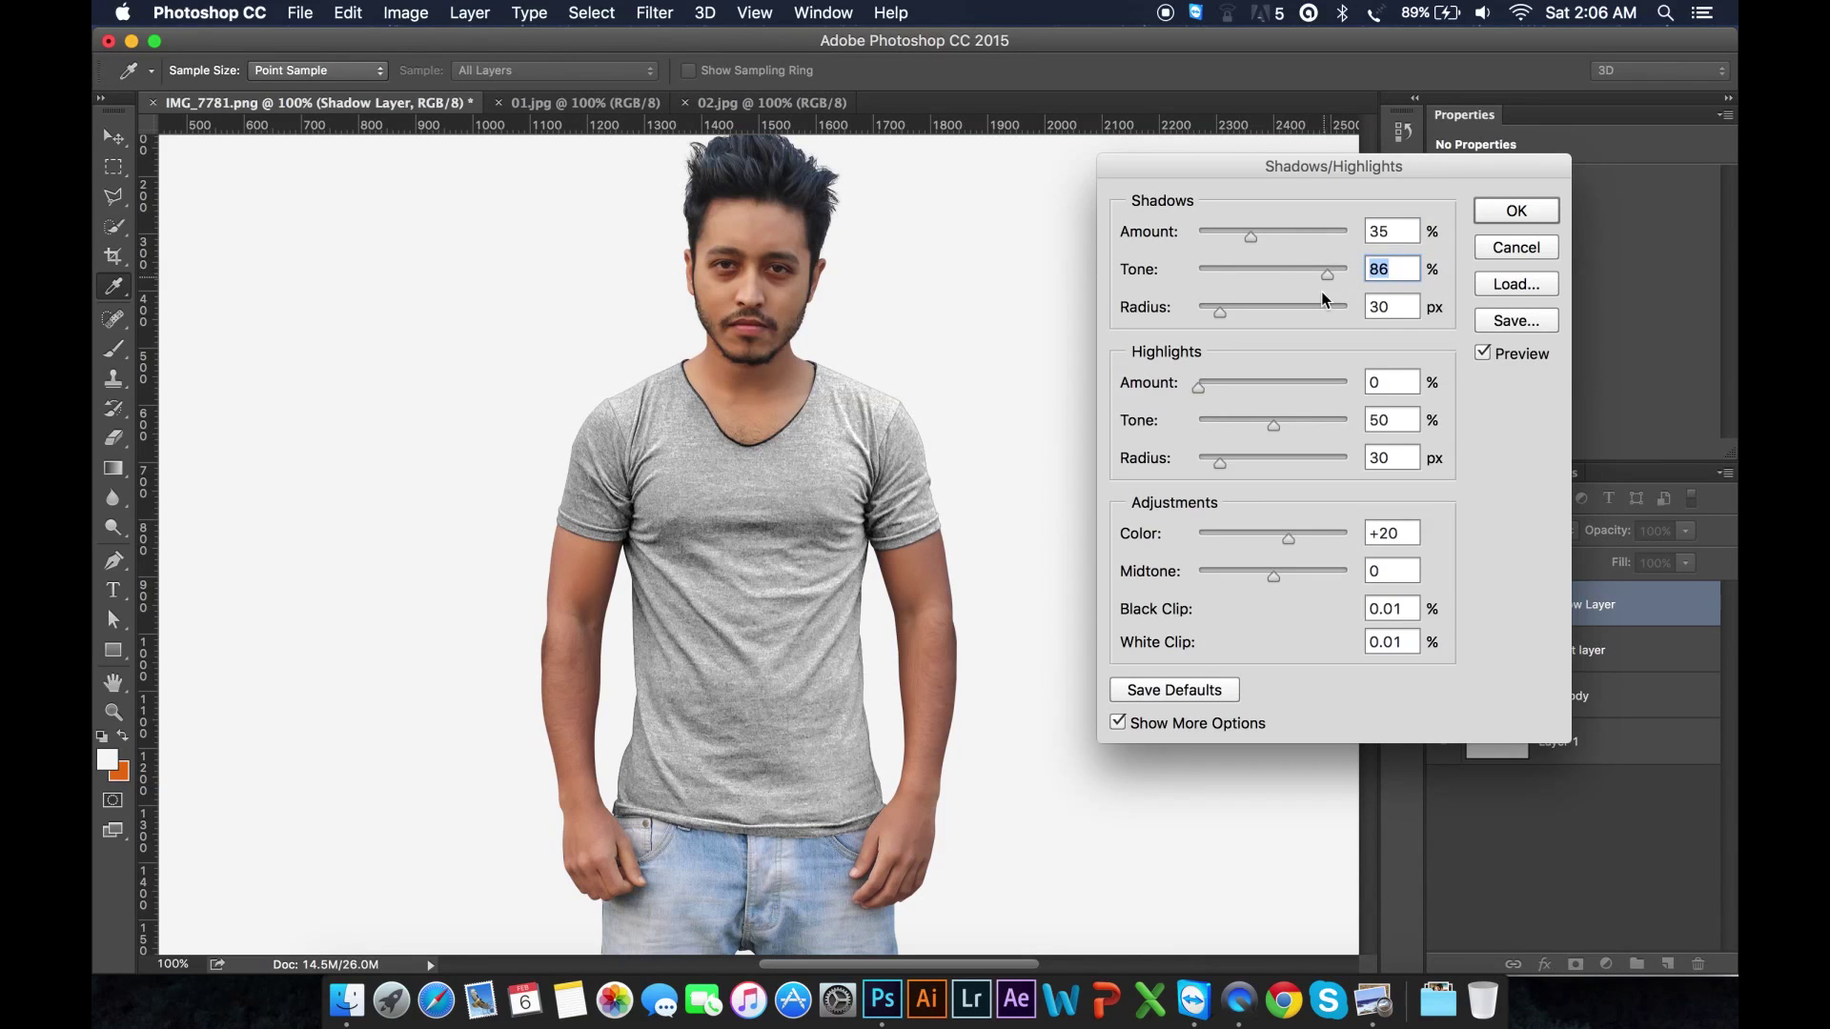
left_click(1492, 213)
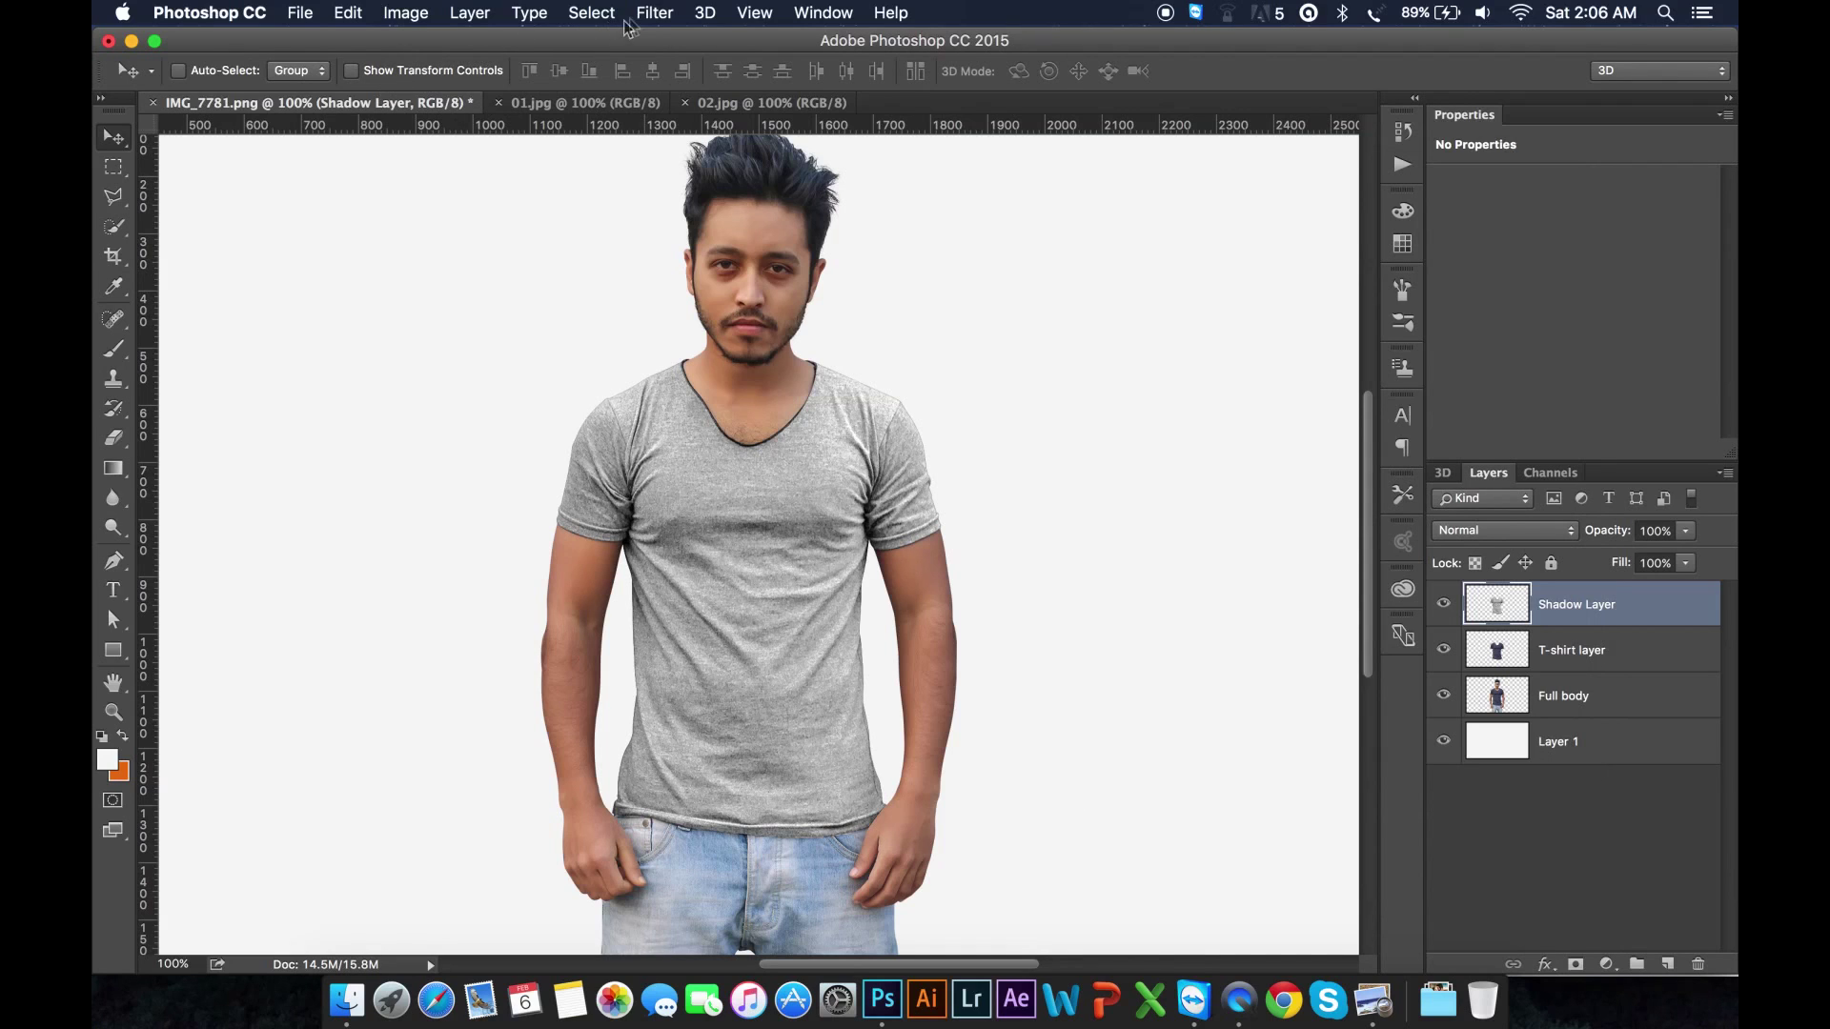
Step: Apply the Camera Raw Filter to the Shadow Layer with Whites at +43, Shadows at -27 and the Highlights raised
left_click(655, 13)
mouse_move(705, 12)
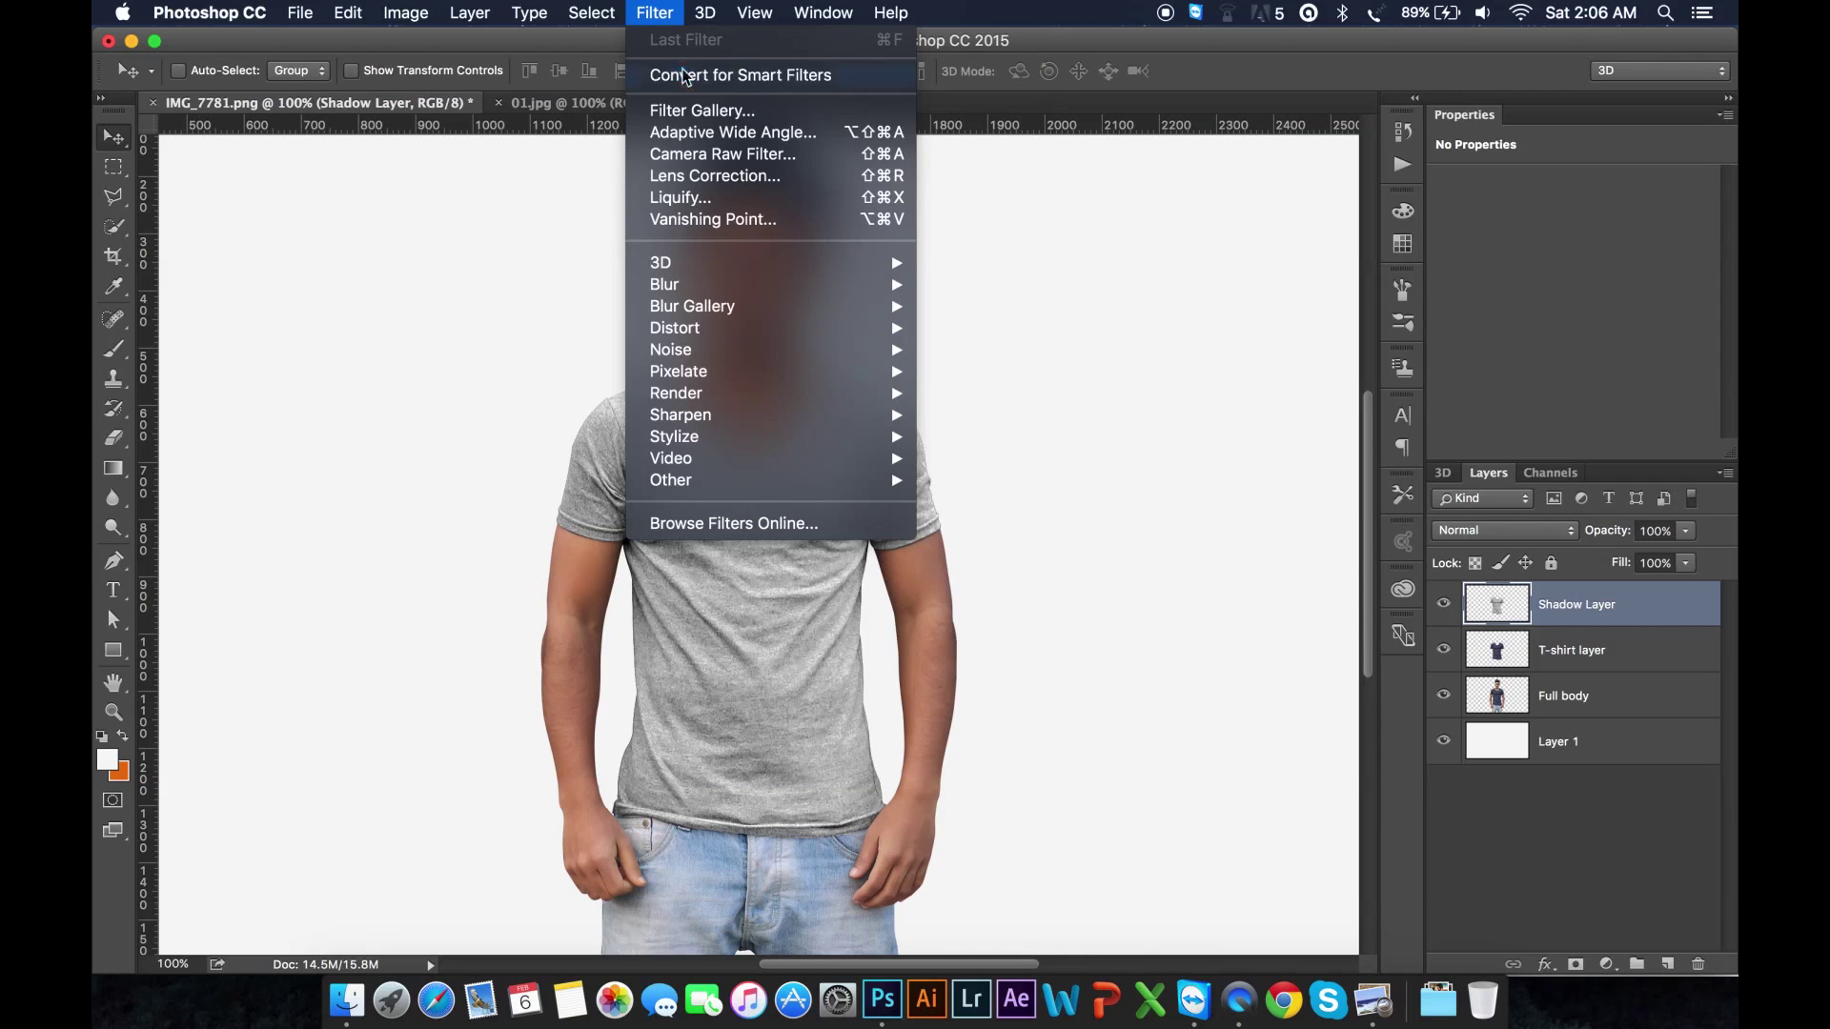
left_click(697, 156)
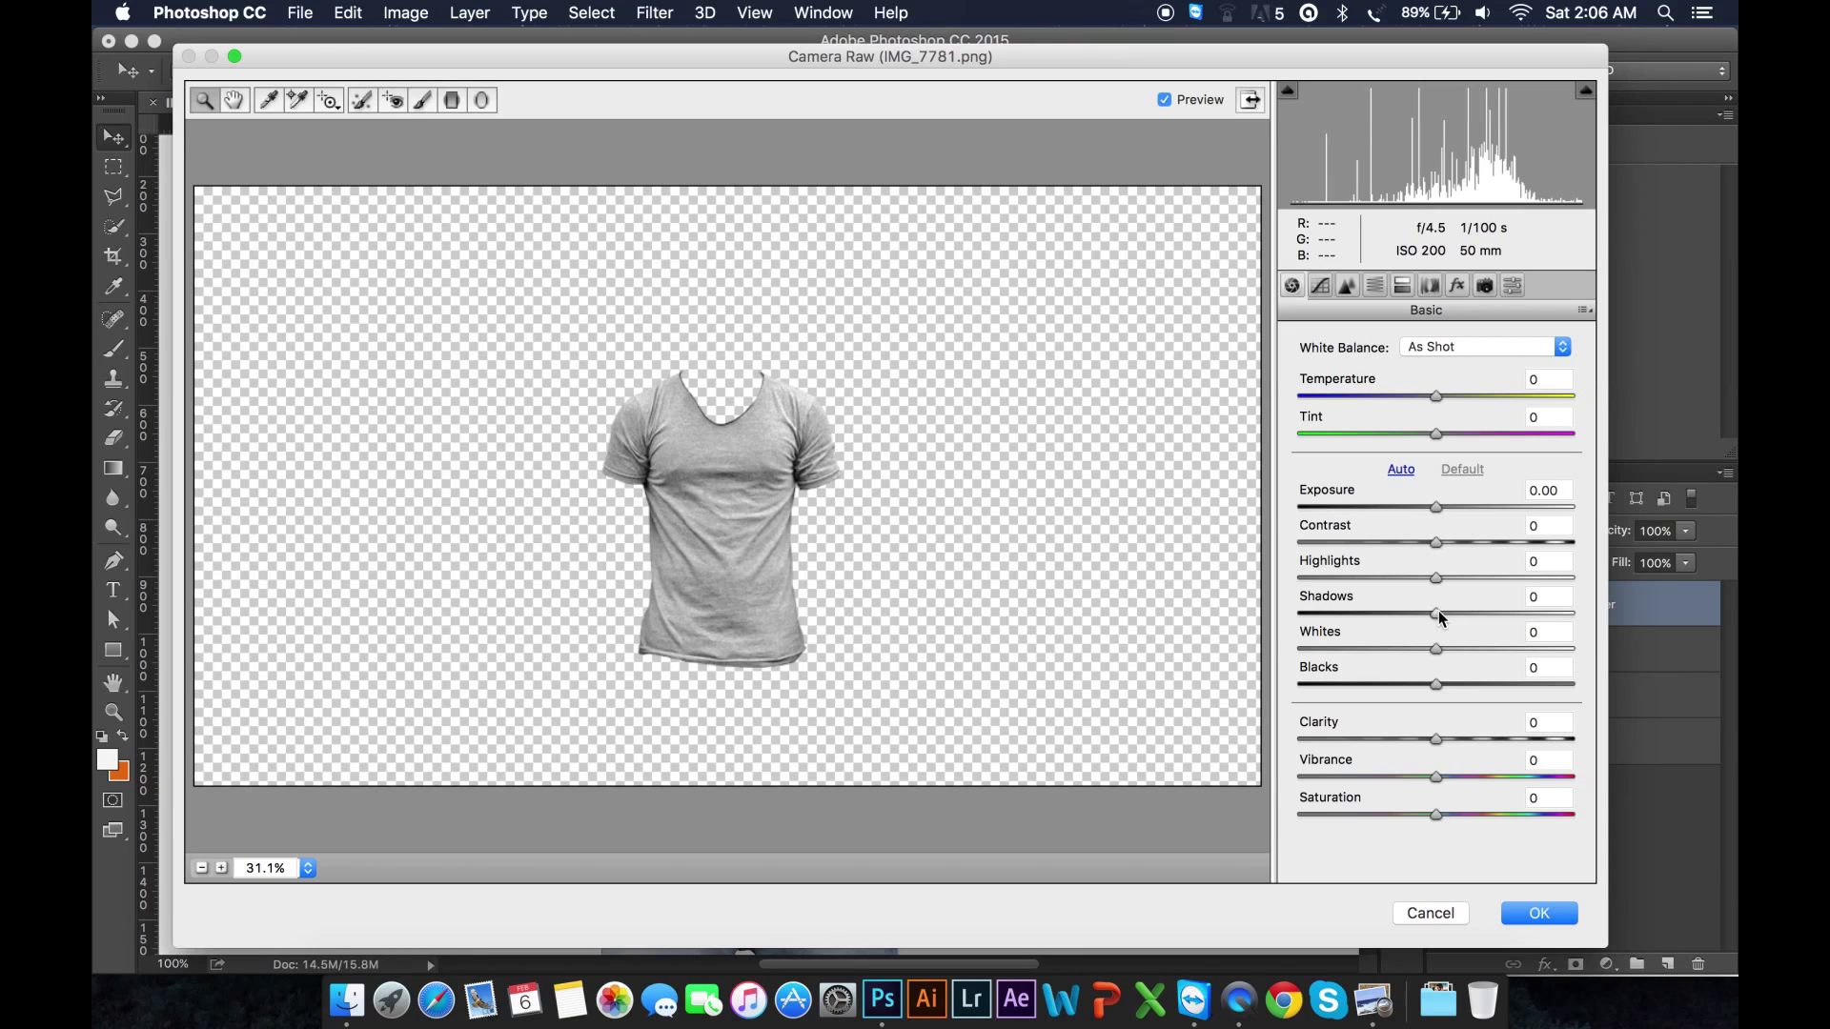
left_click_drag(1442, 660, 1399, 614)
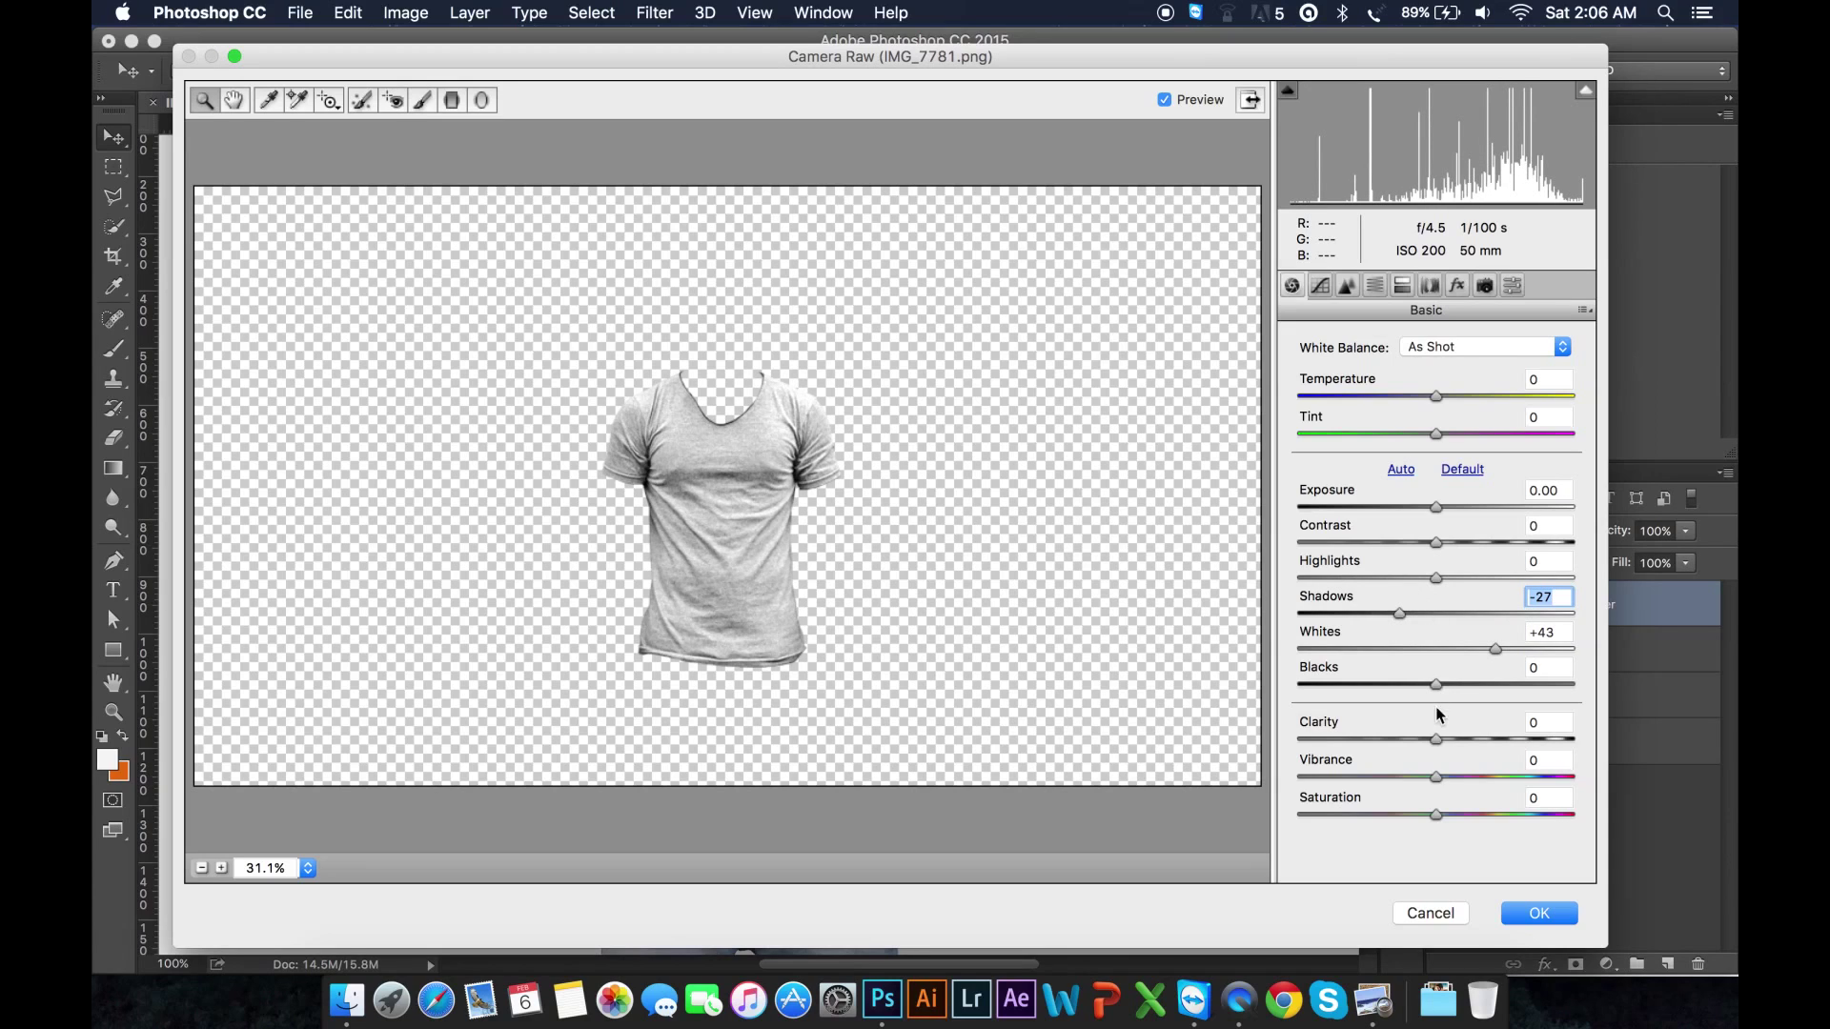
left_click_drag(1429, 588, 1482, 586)
left_click(1539, 913)
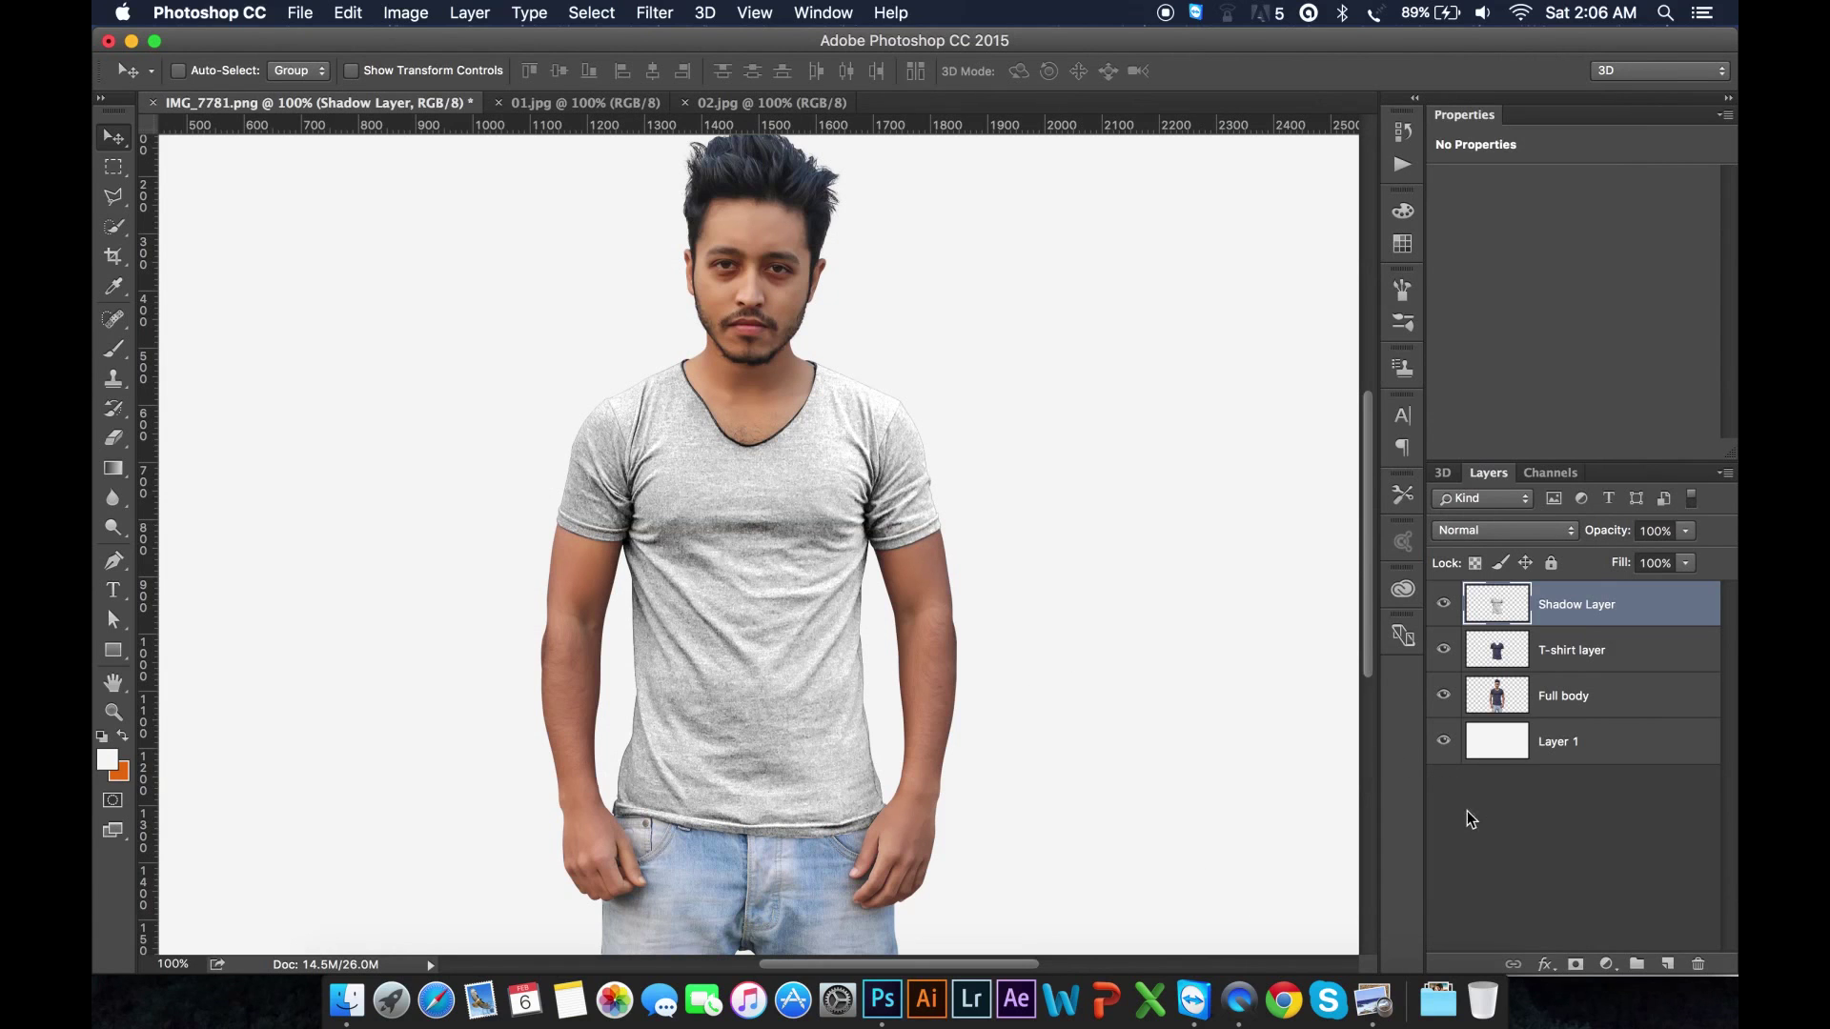
Step: Place the lighthouse photo from the AIO_GRMCULFRER_EN folder into IMG_7781.png, scaled to about 109.5% so it covers the shirt
left_click(132, 43)
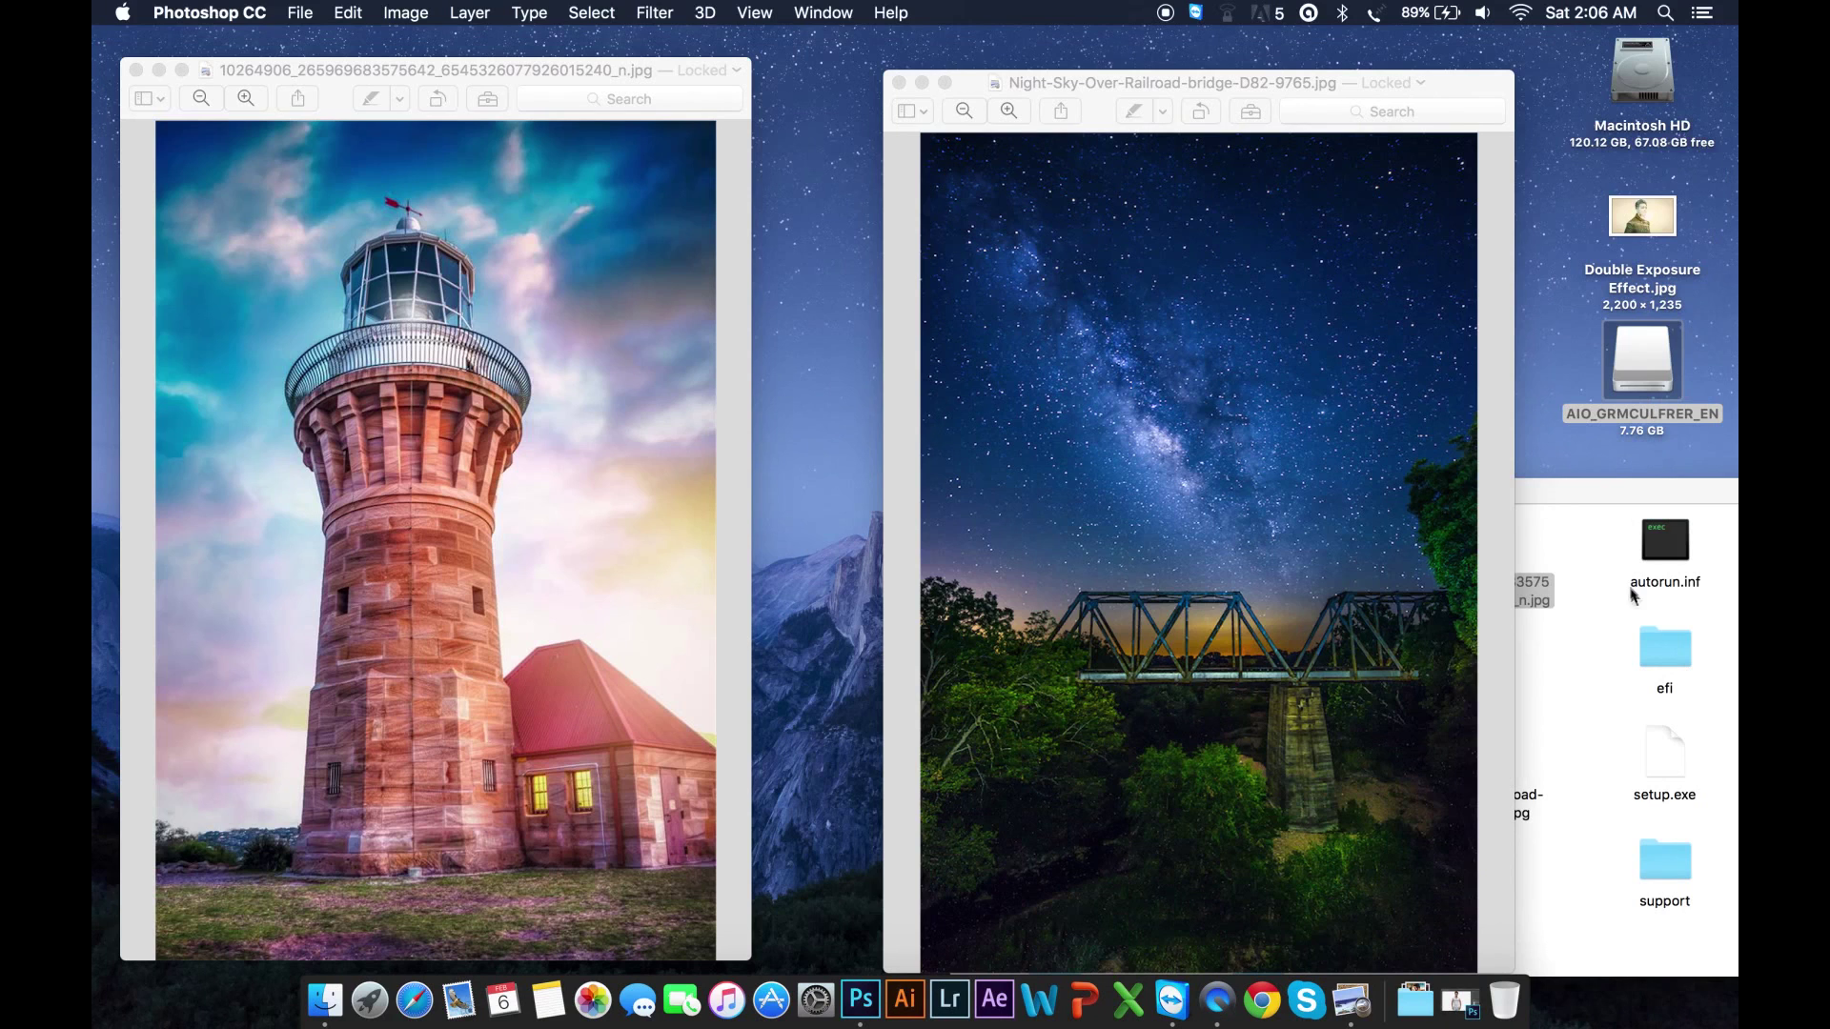
left_click_drag(1590, 496, 1468, 276)
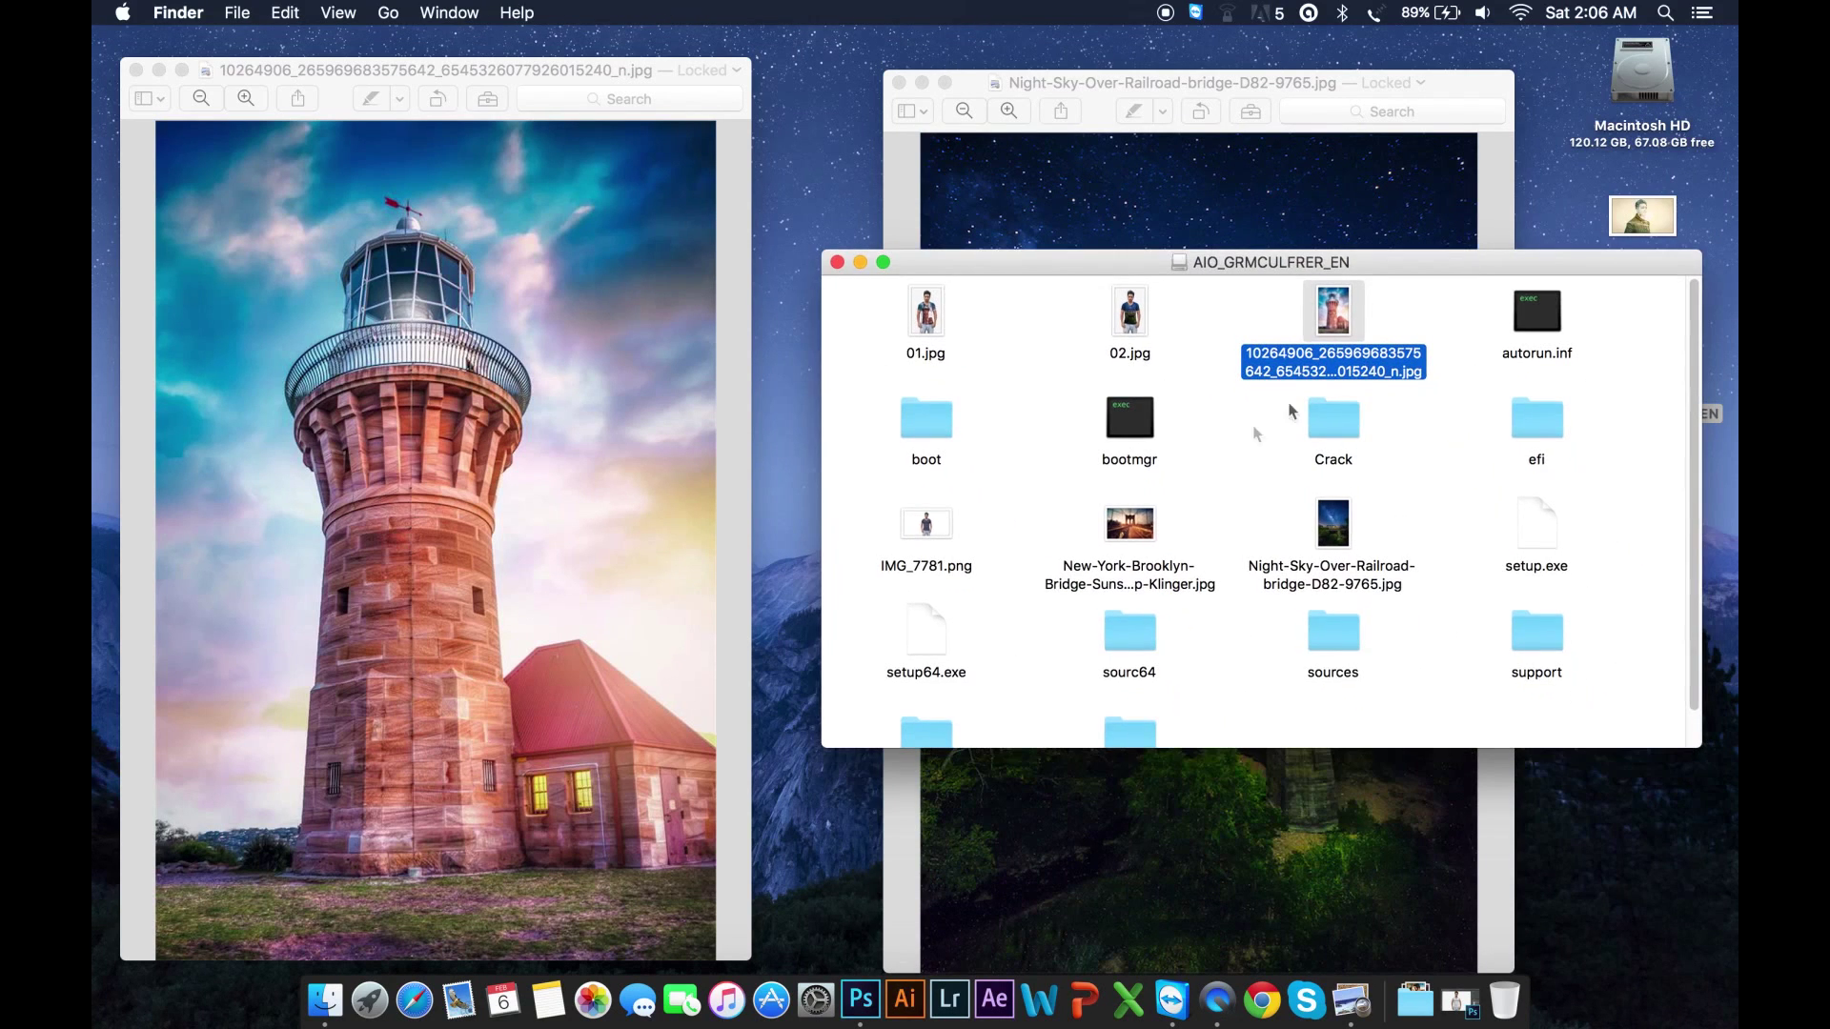
left_click_drag(1334, 324, 784, 659)
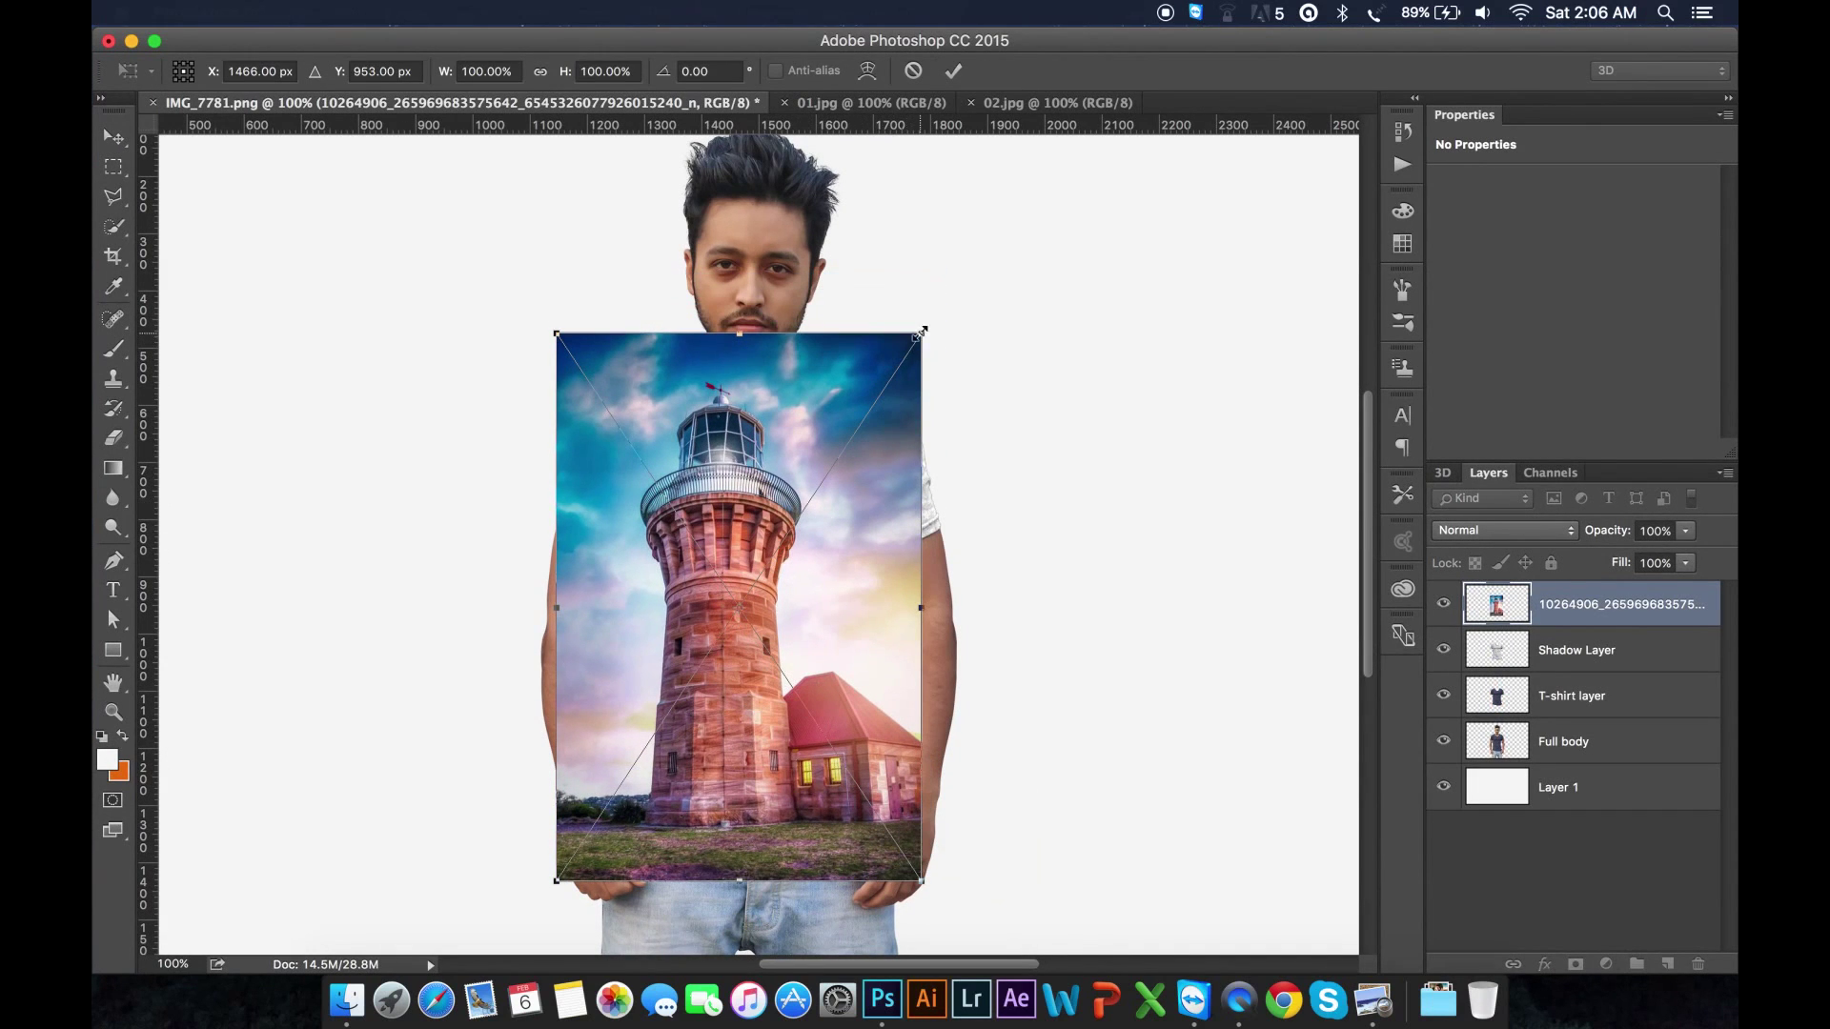
left_click_drag(940, 319, 981, 299)
left_click_drag(844, 581, 838, 577)
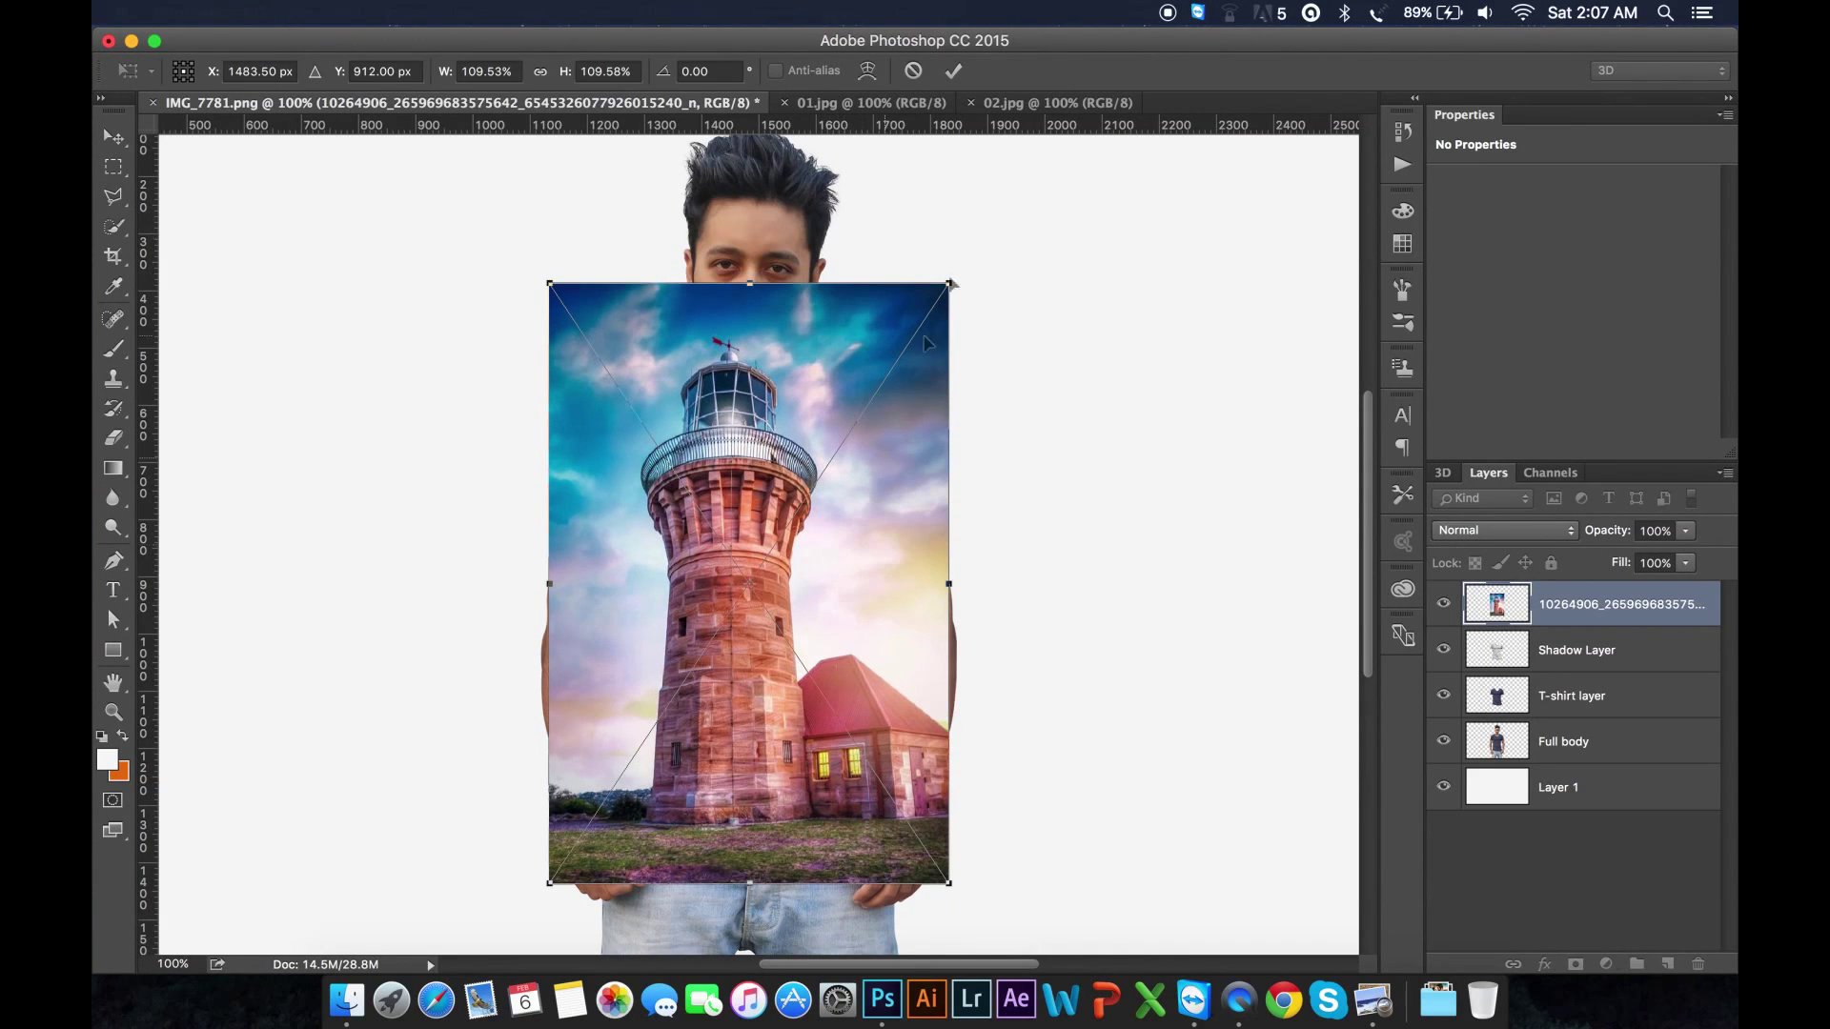
left_click(954, 71)
Step: Move the lighthouse layer beneath the Shadow Layer and clip it to the T-shirt layer with a clipping mask
left_click_drag(1574, 613, 1559, 666)
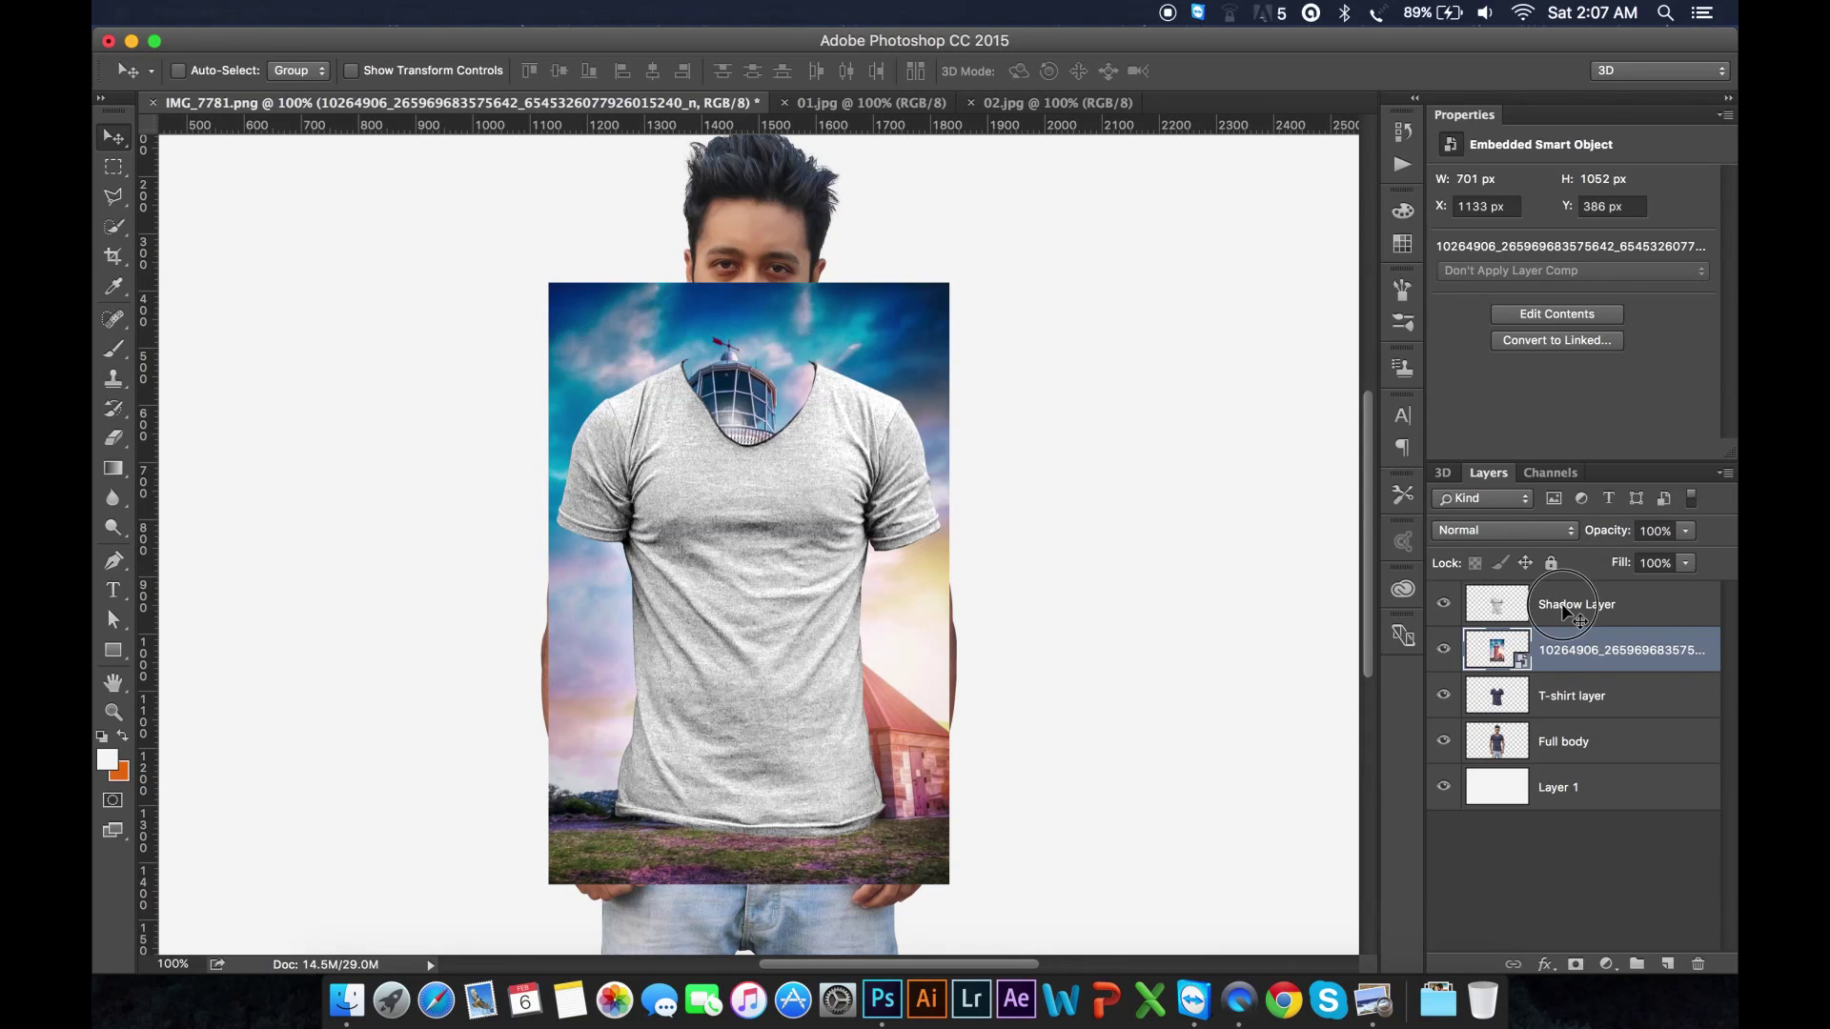
left_click(1564, 610)
left_click(1573, 657)
right_click(1590, 654)
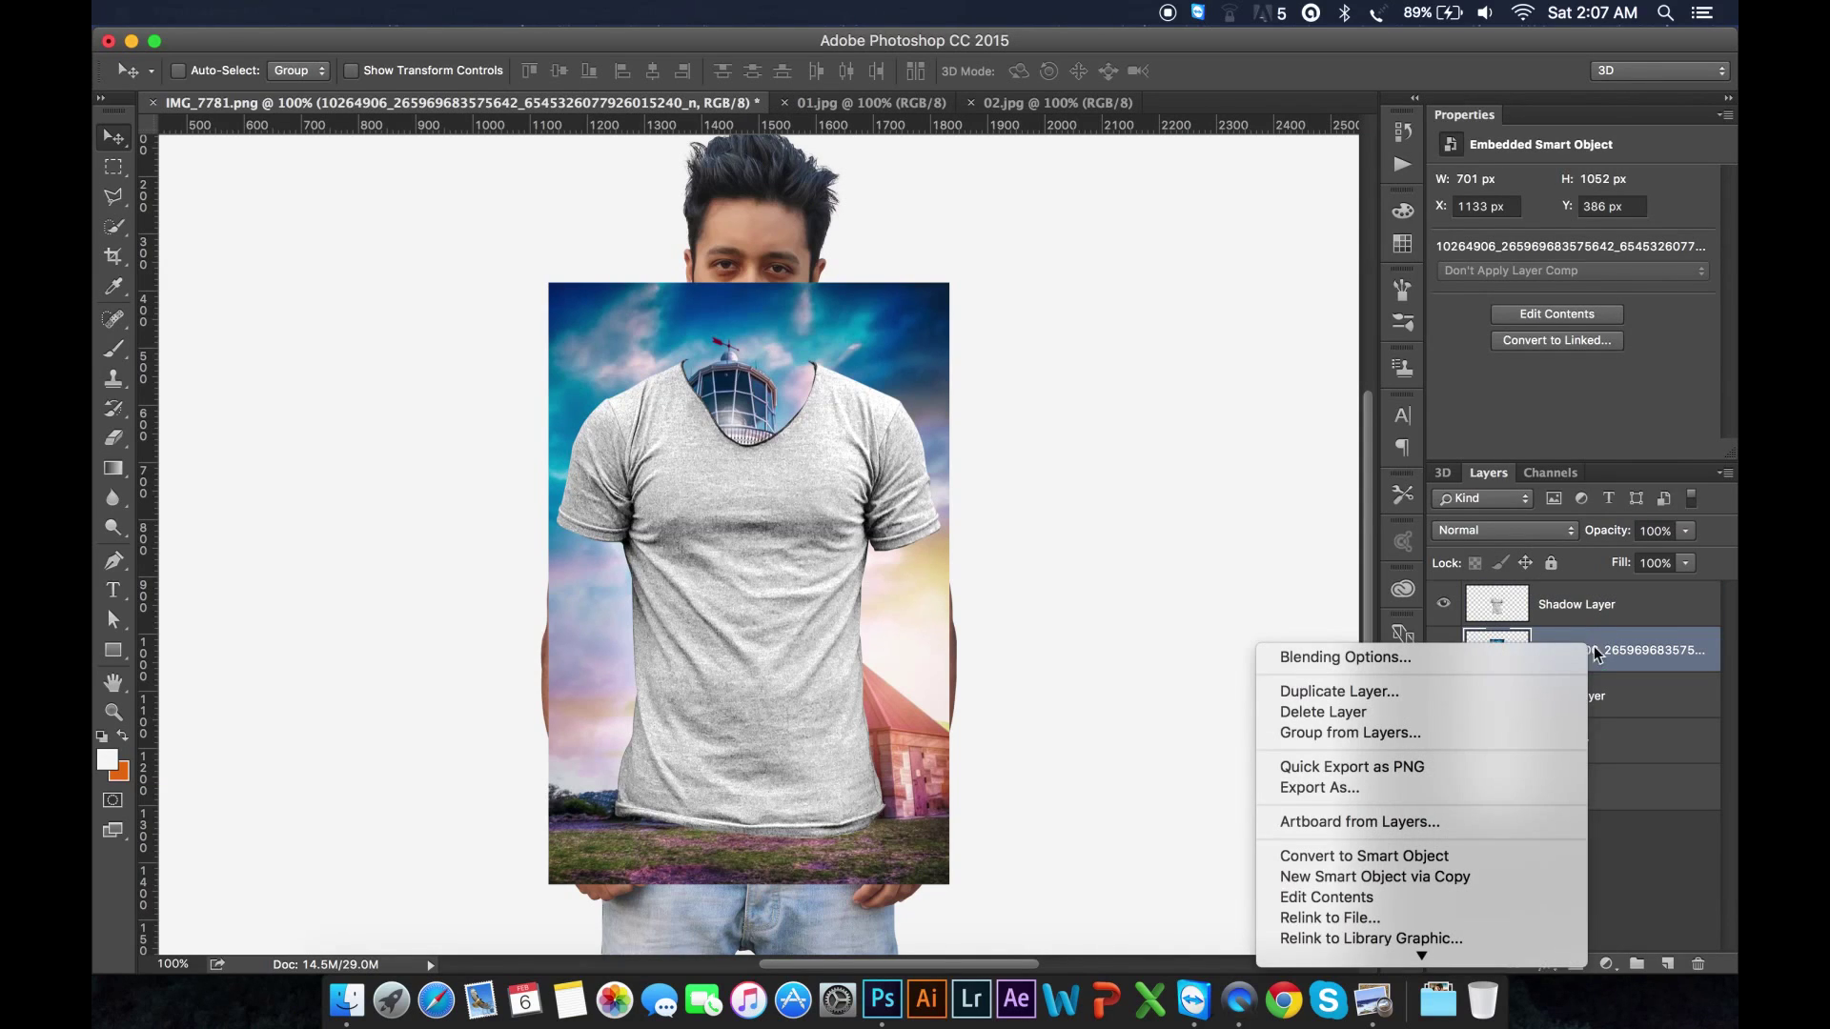
right_click(1626, 646)
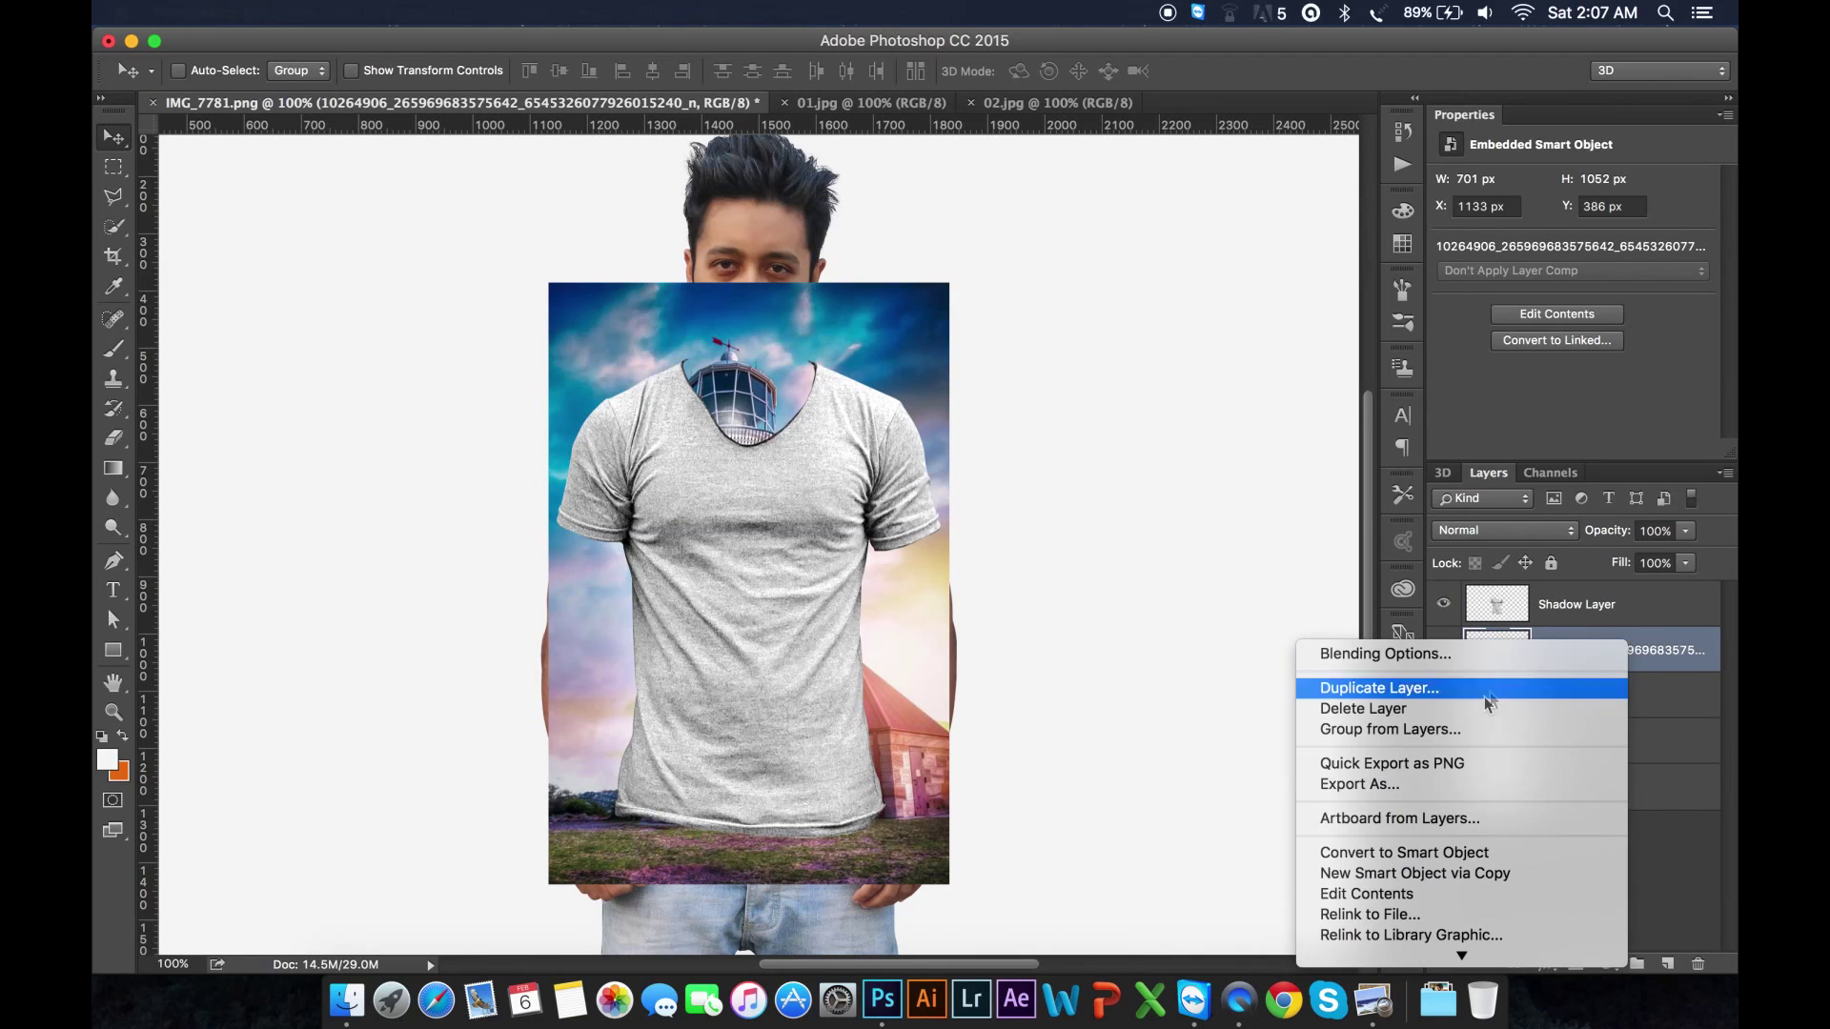
mouse_move(1393, 958)
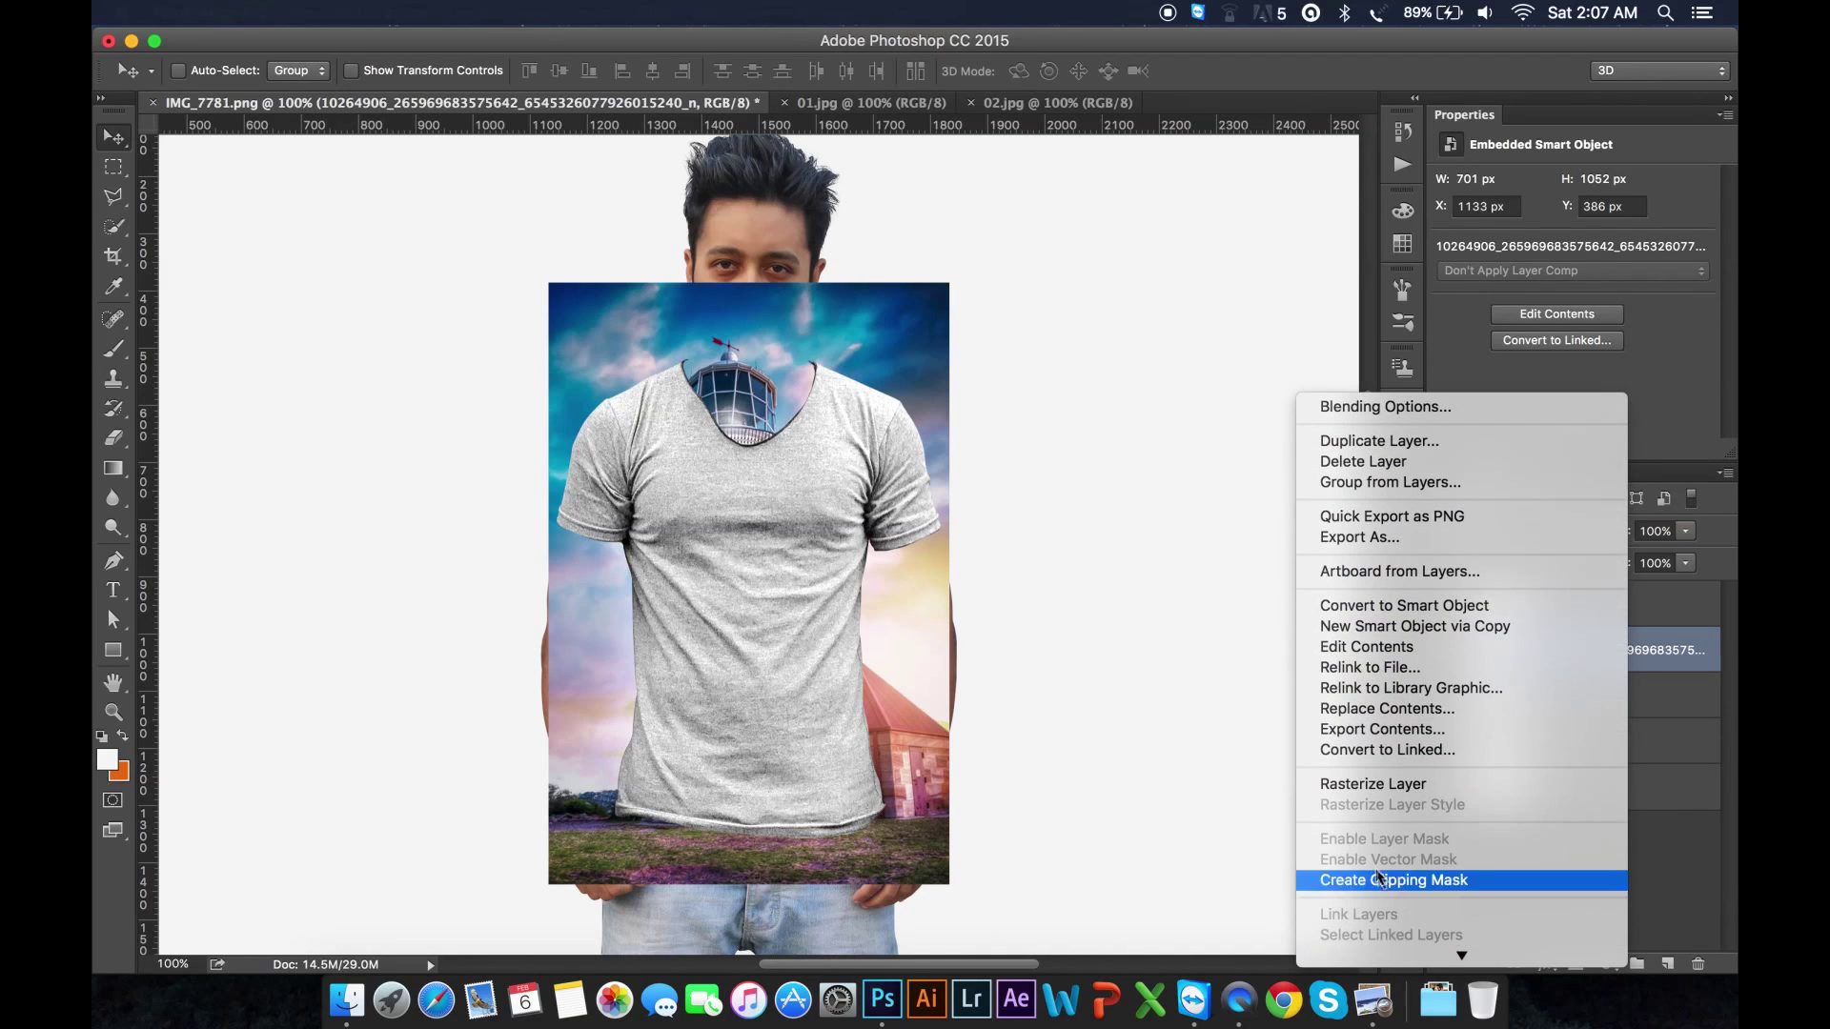
left_click(1433, 883)
Step: Hide the Shadow Layer and examine how the clipped lighthouse print fills the shirt
left_click(1444, 606)
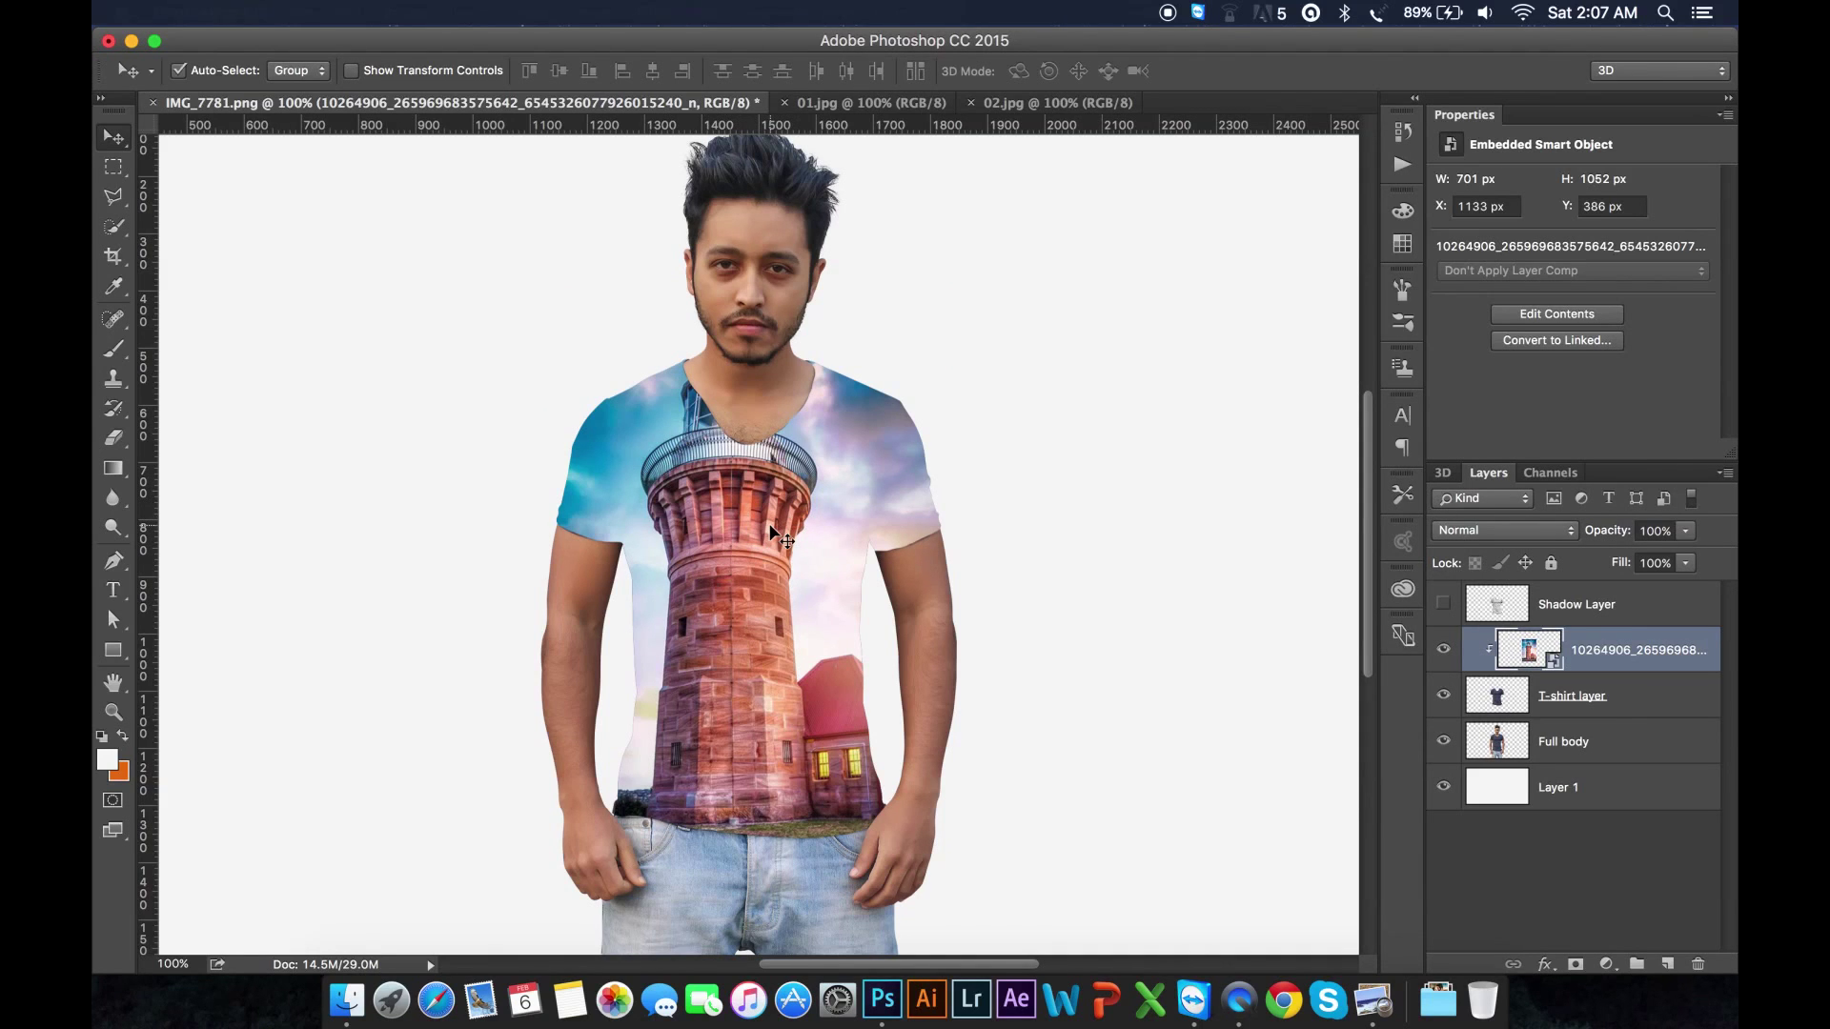
key("super+equal")
key("super+minus")
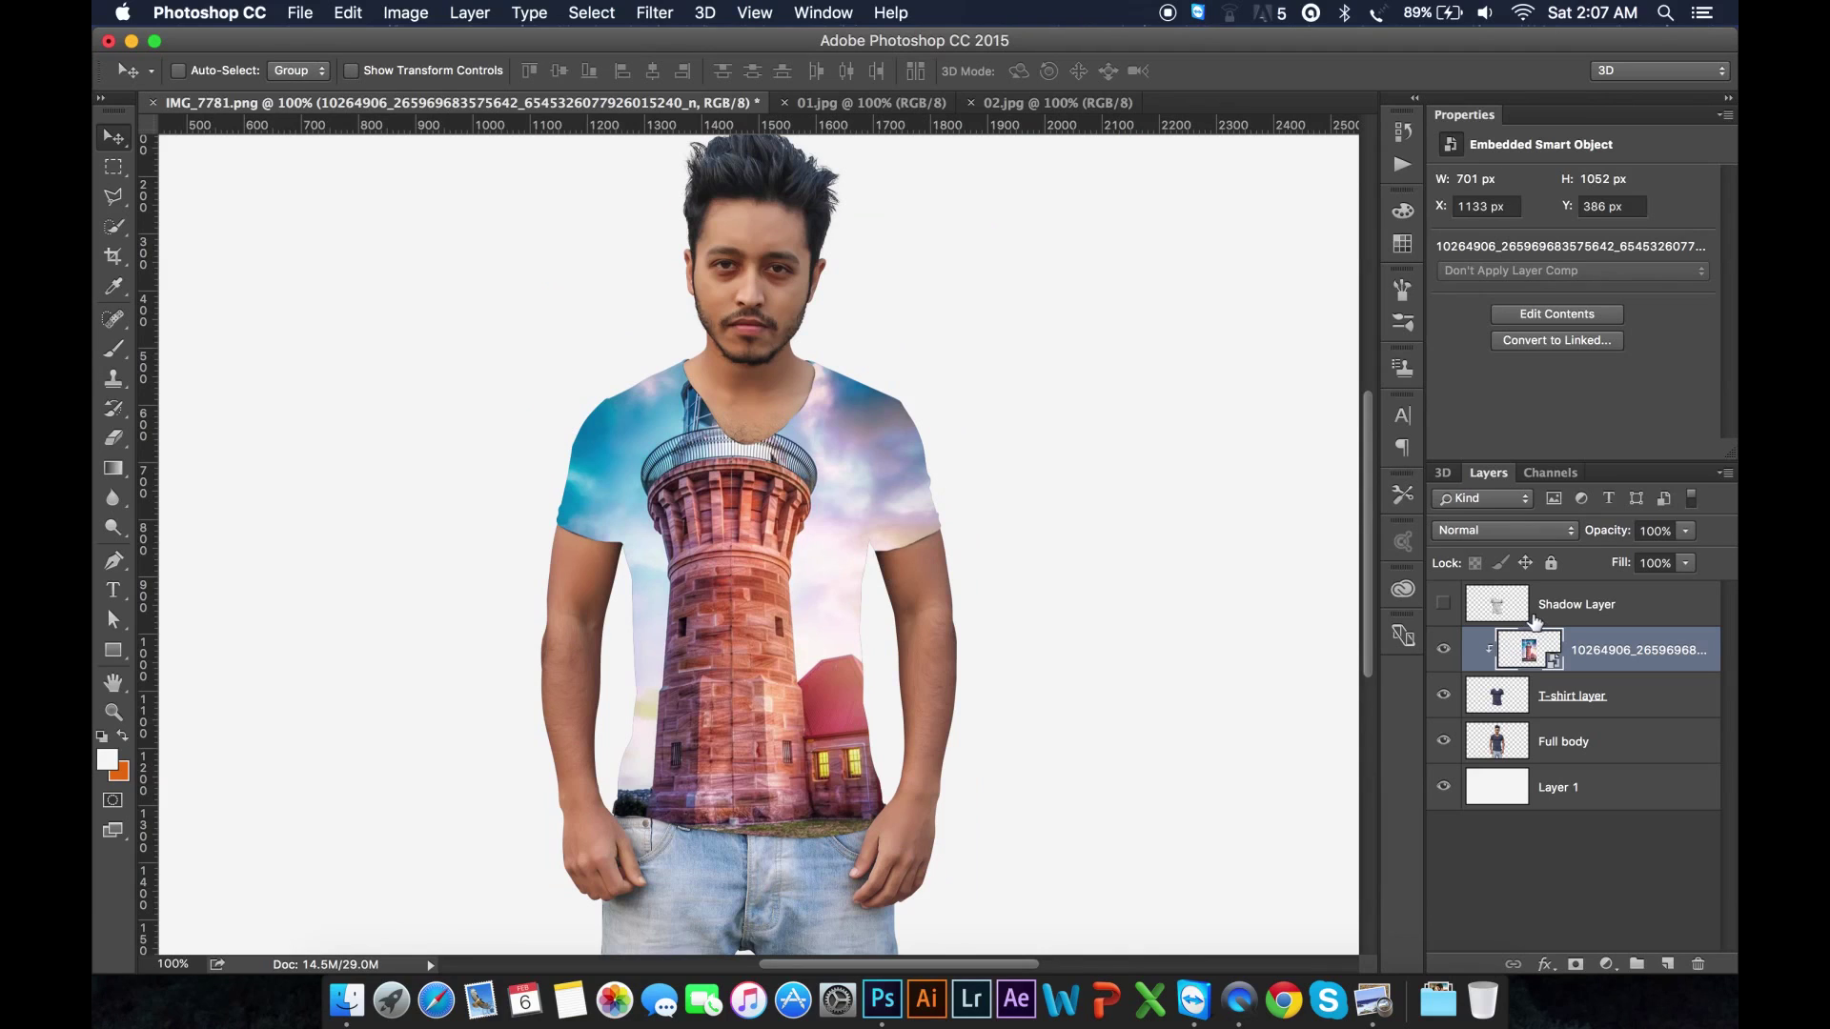
Step: Make the Shadow Layer visible again and set its blend mode to Multiply
left_click(1572, 608)
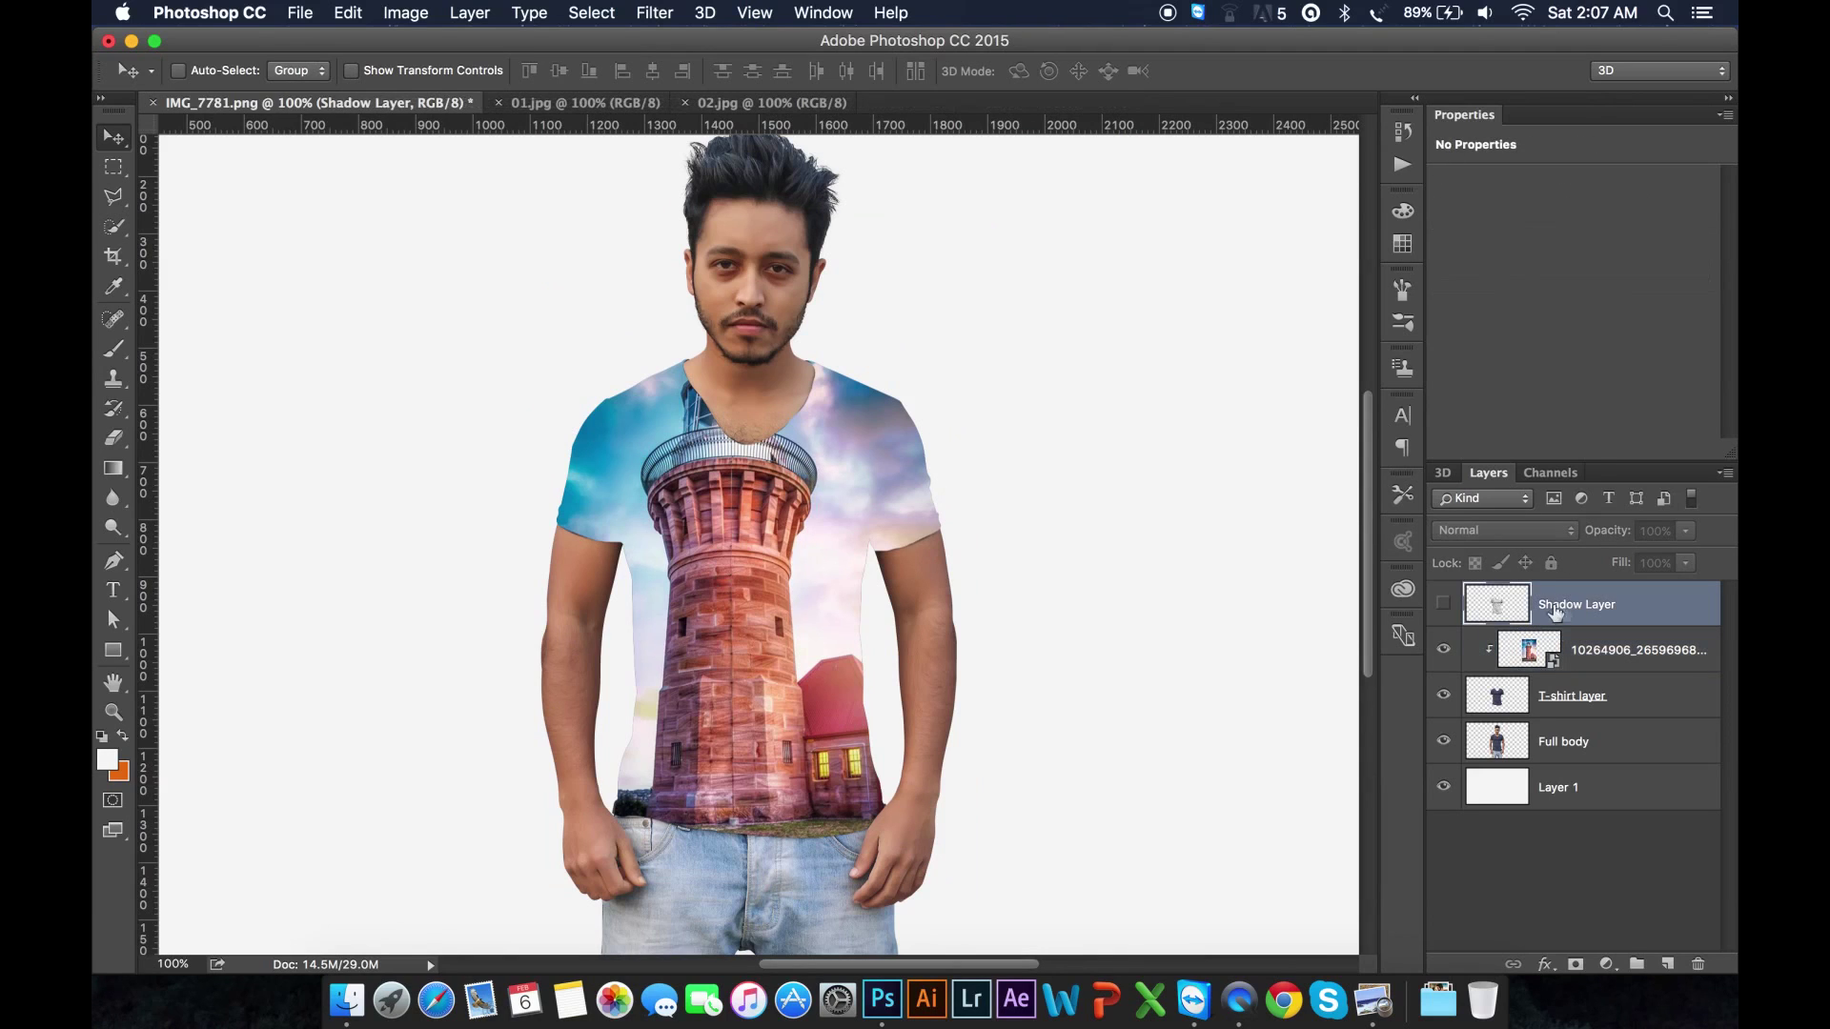
left_click(1443, 606)
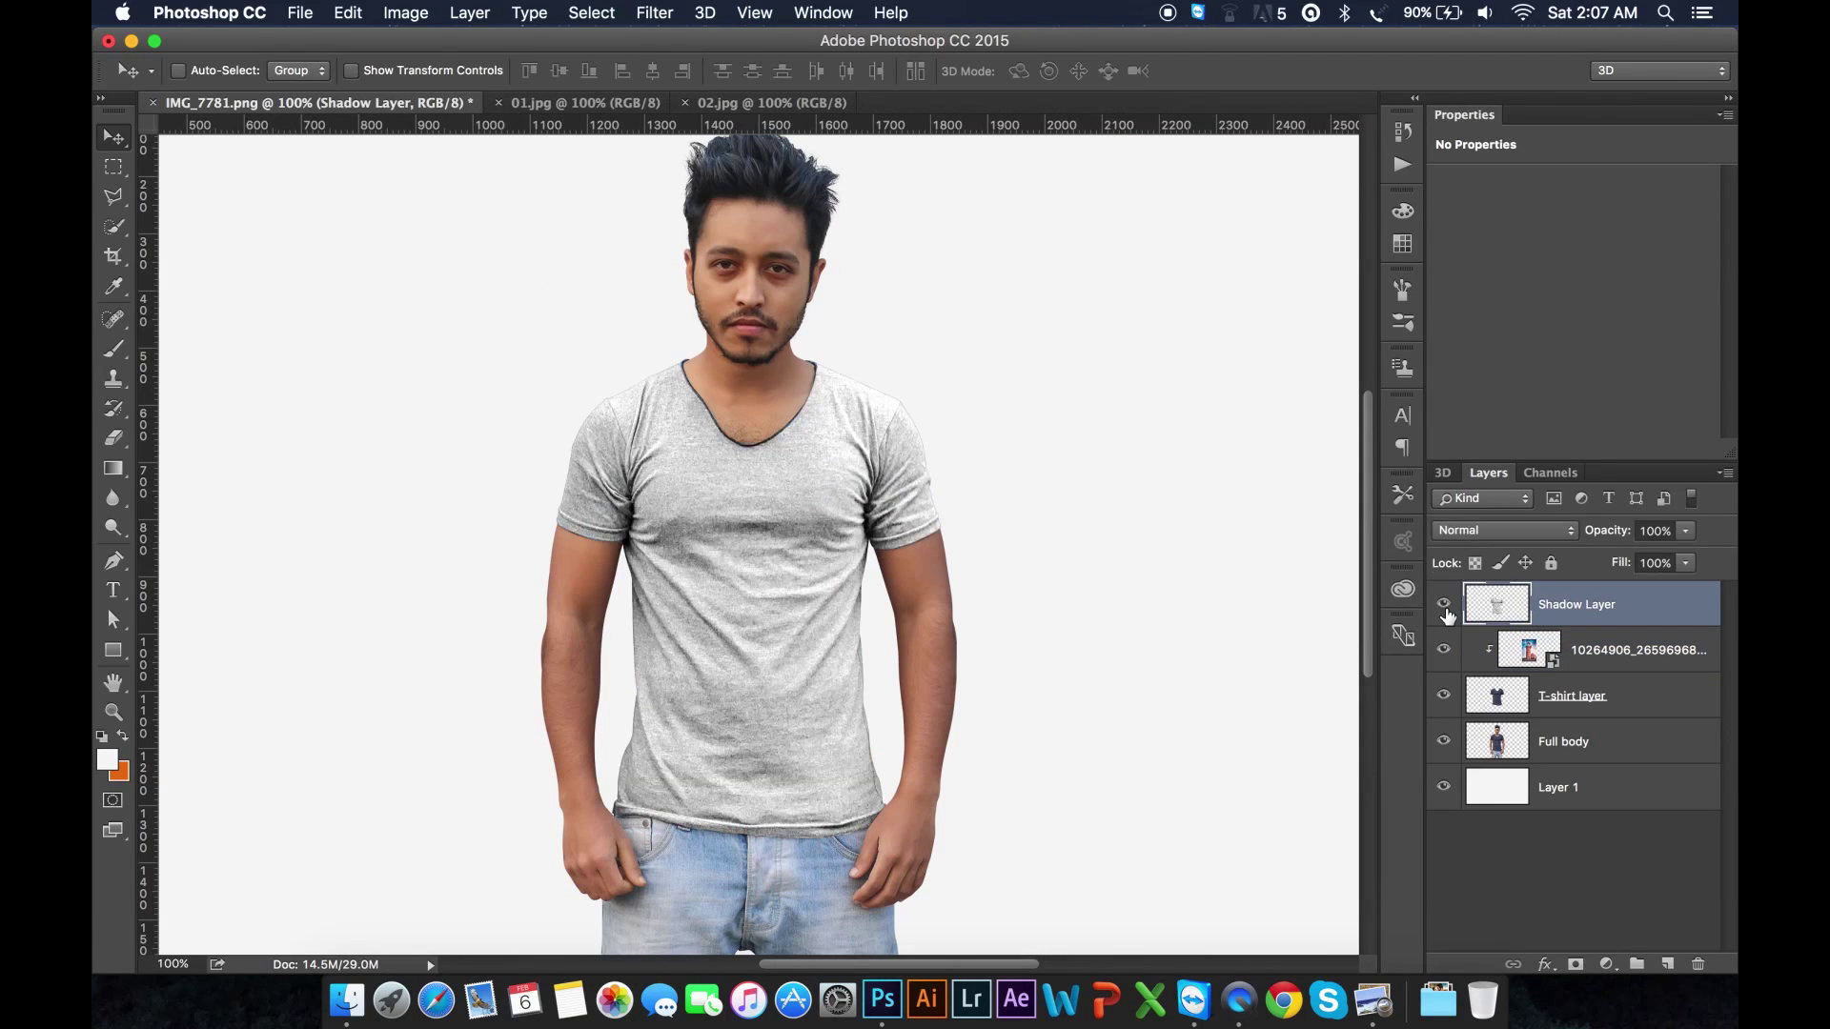
left_click(1535, 530)
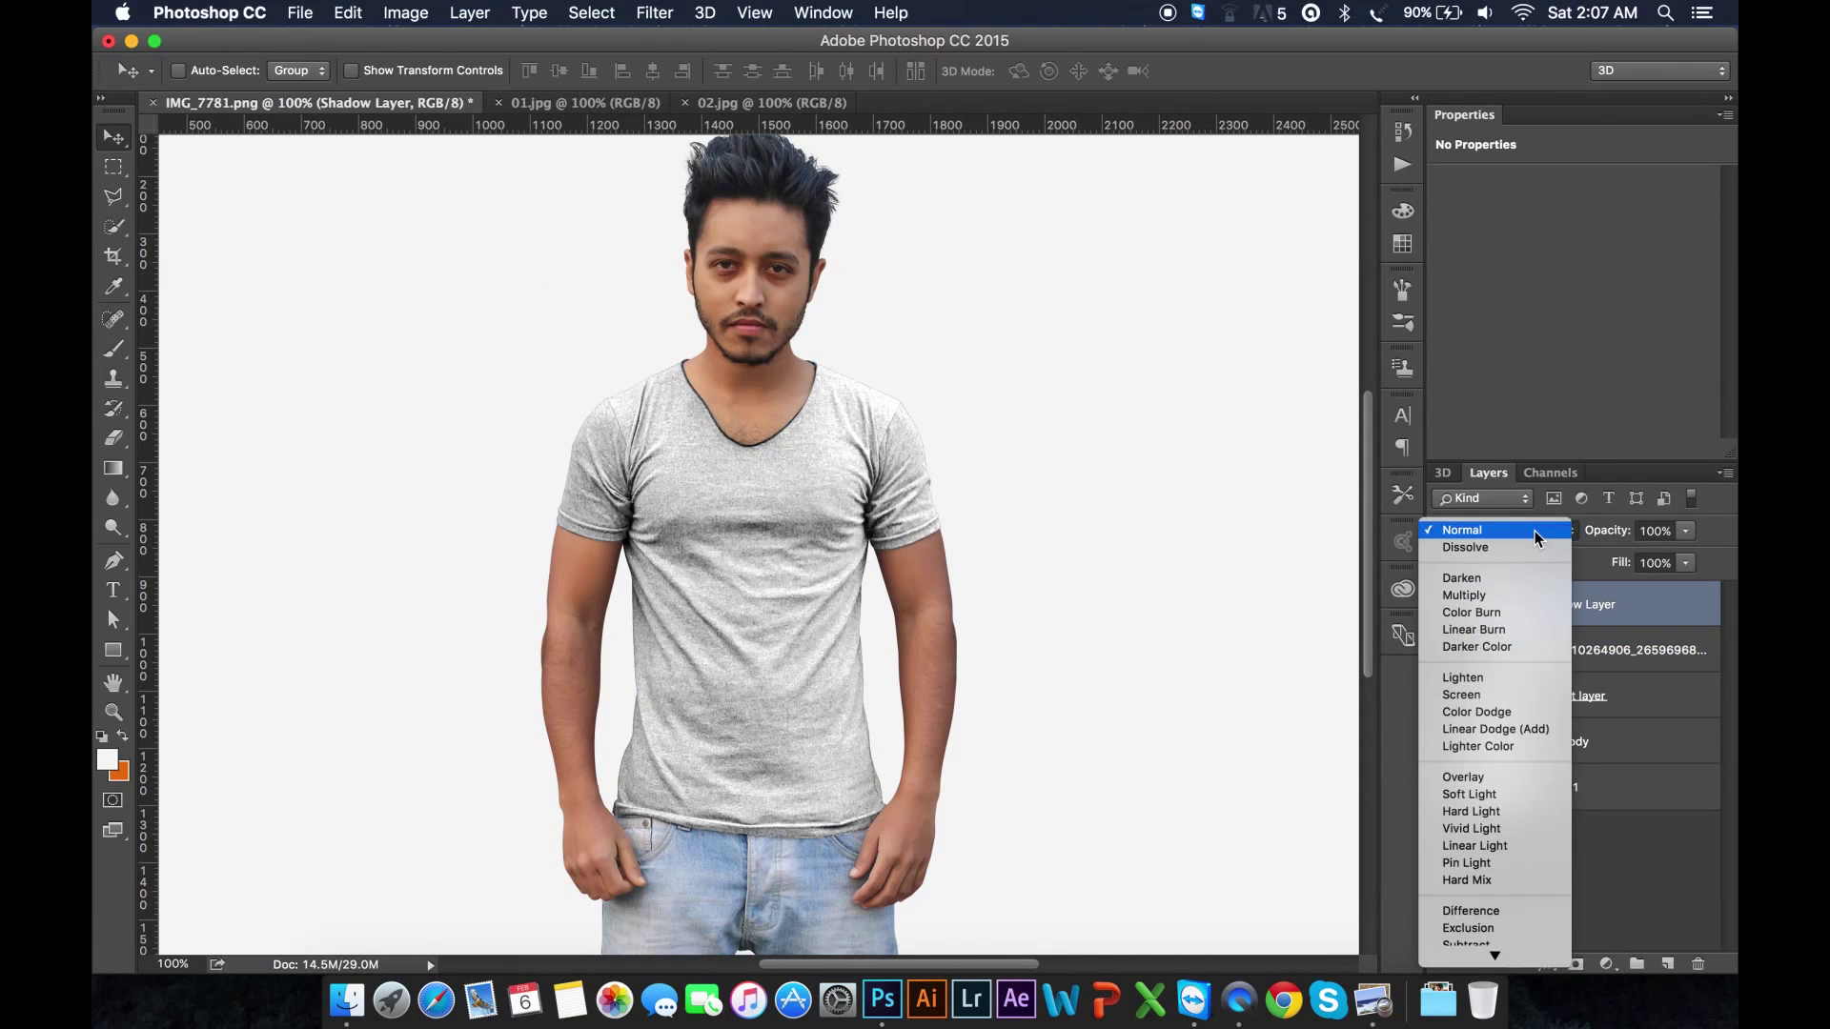
left_click(1485, 594)
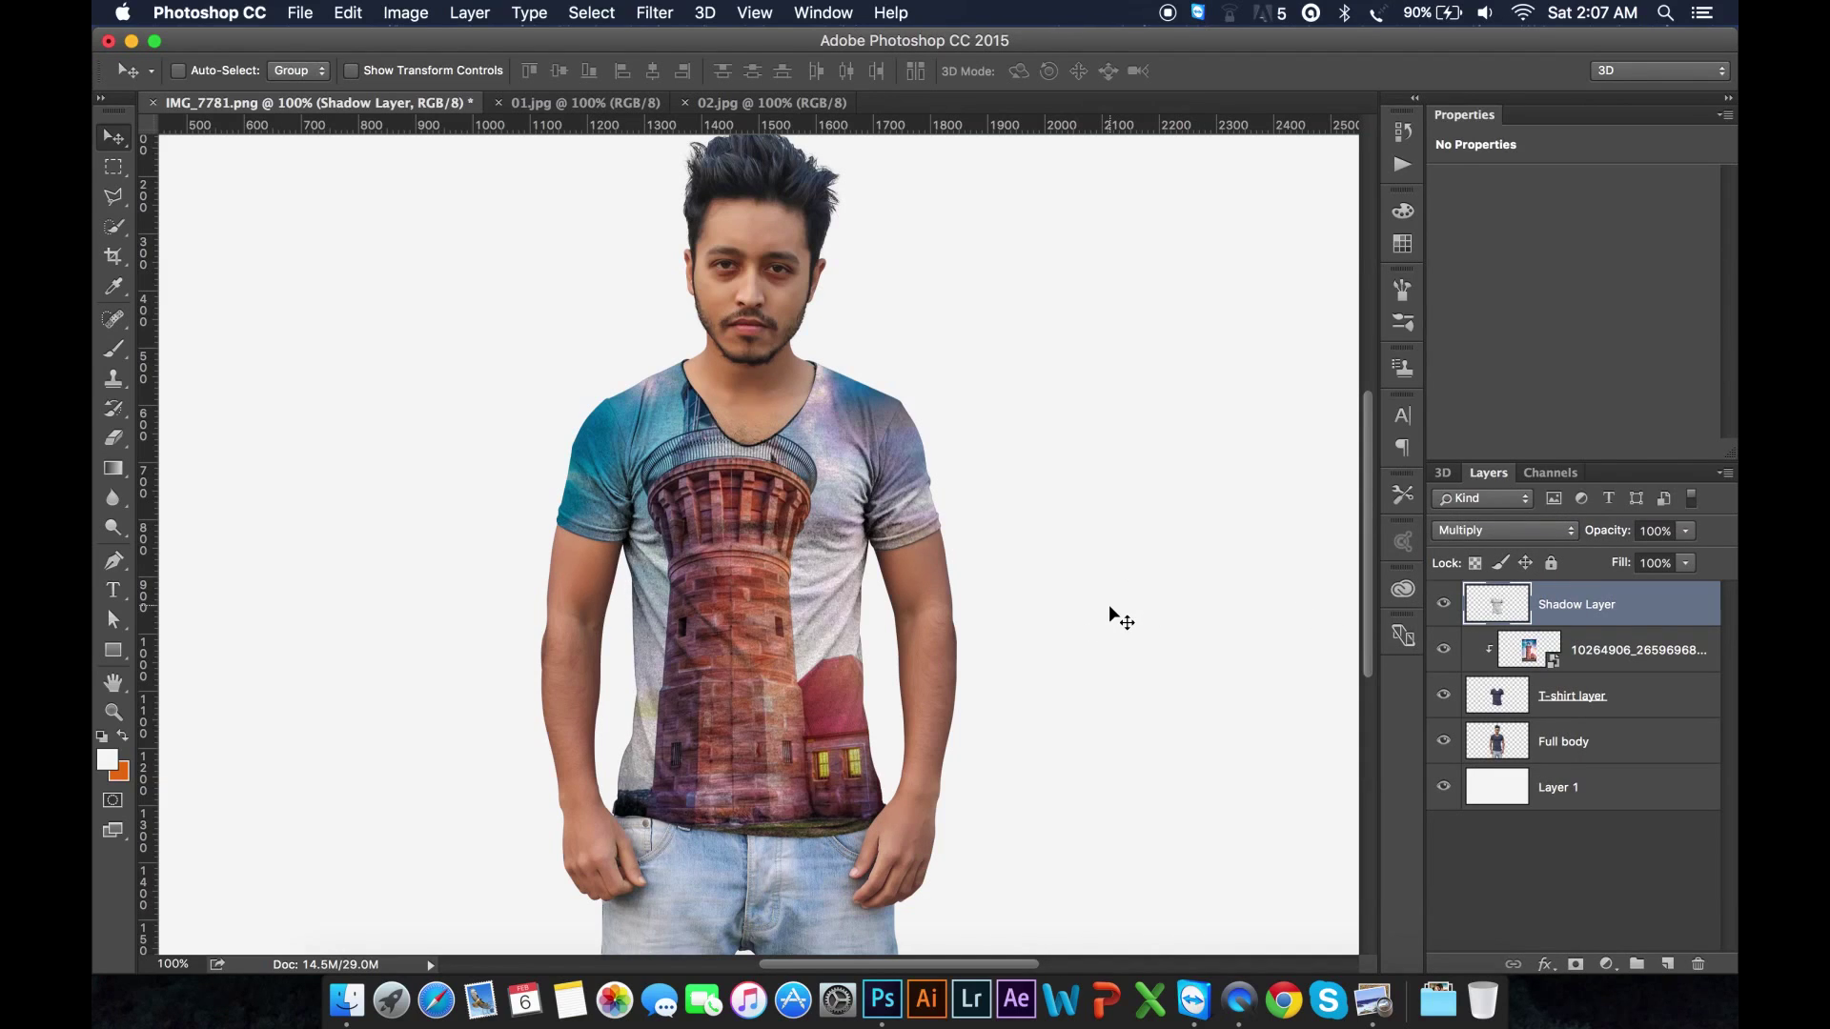
key("super")
Step: Open the New York Brooklyn Bridge sunset photo in Photoshop and copy it into IMG_7781.png directly above the lighthouse layer
left_click(1694, 648)
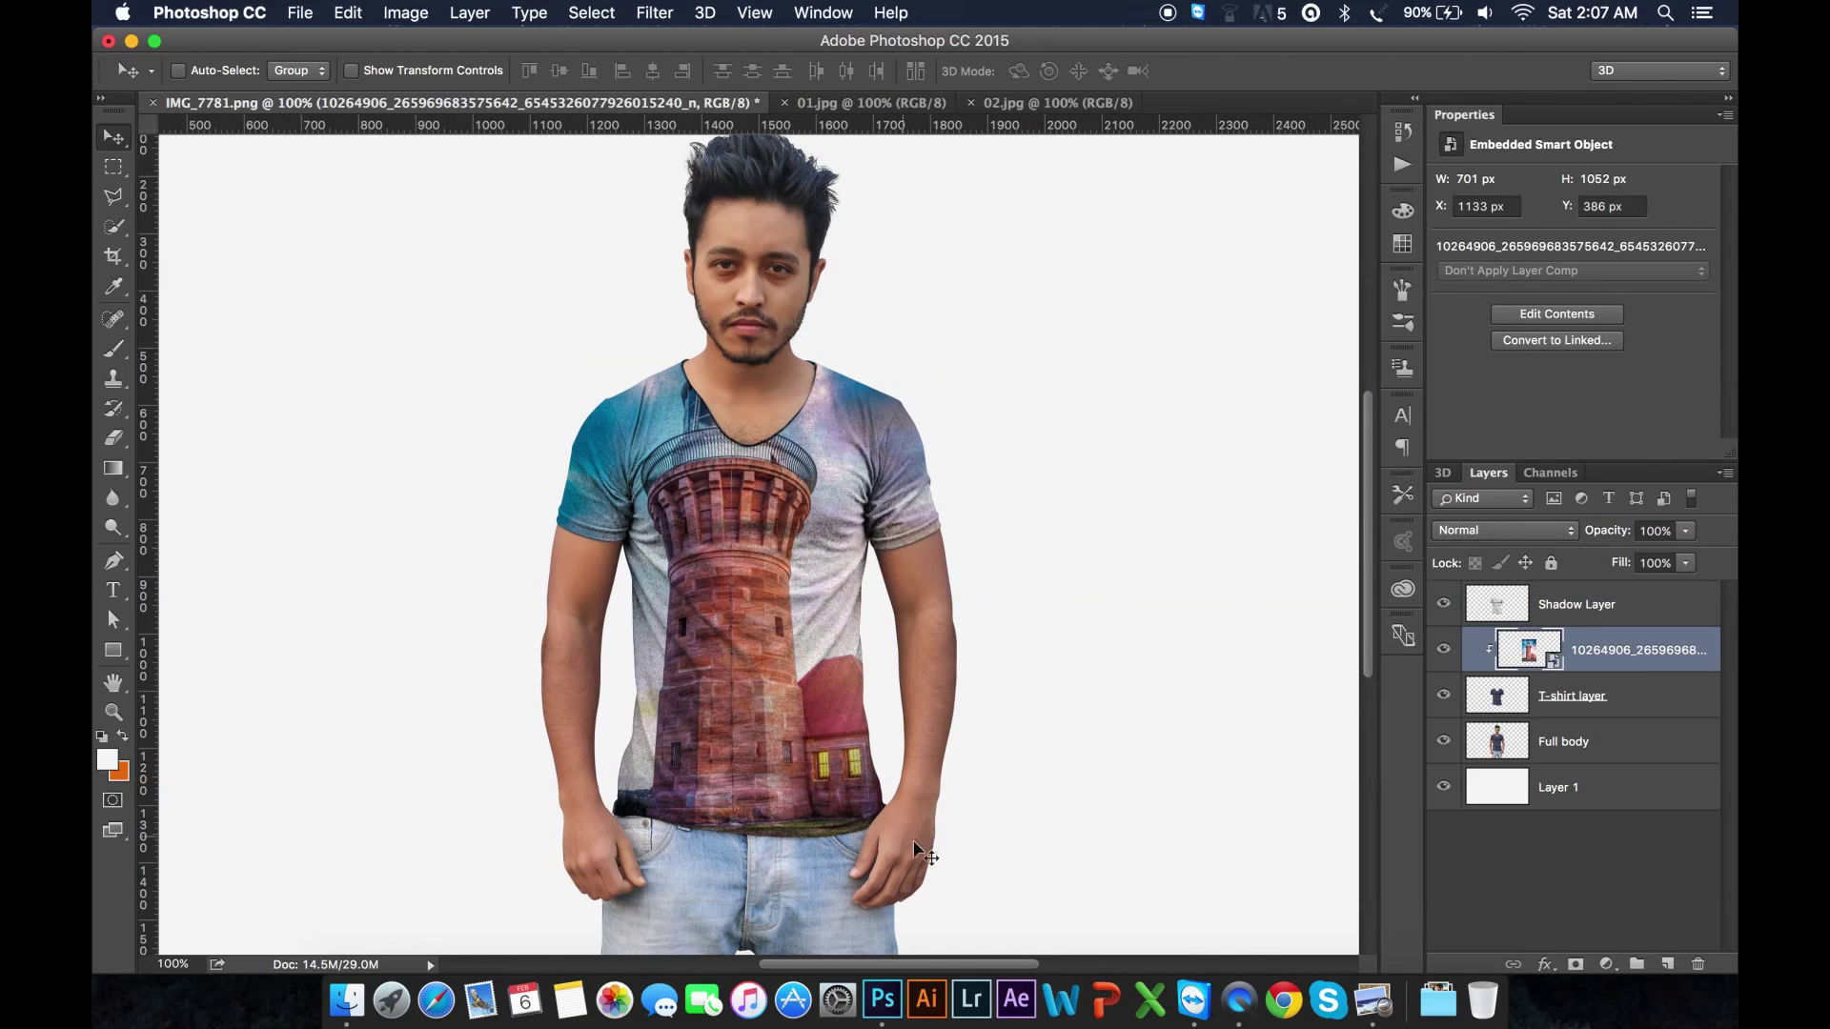
left_click(132, 42)
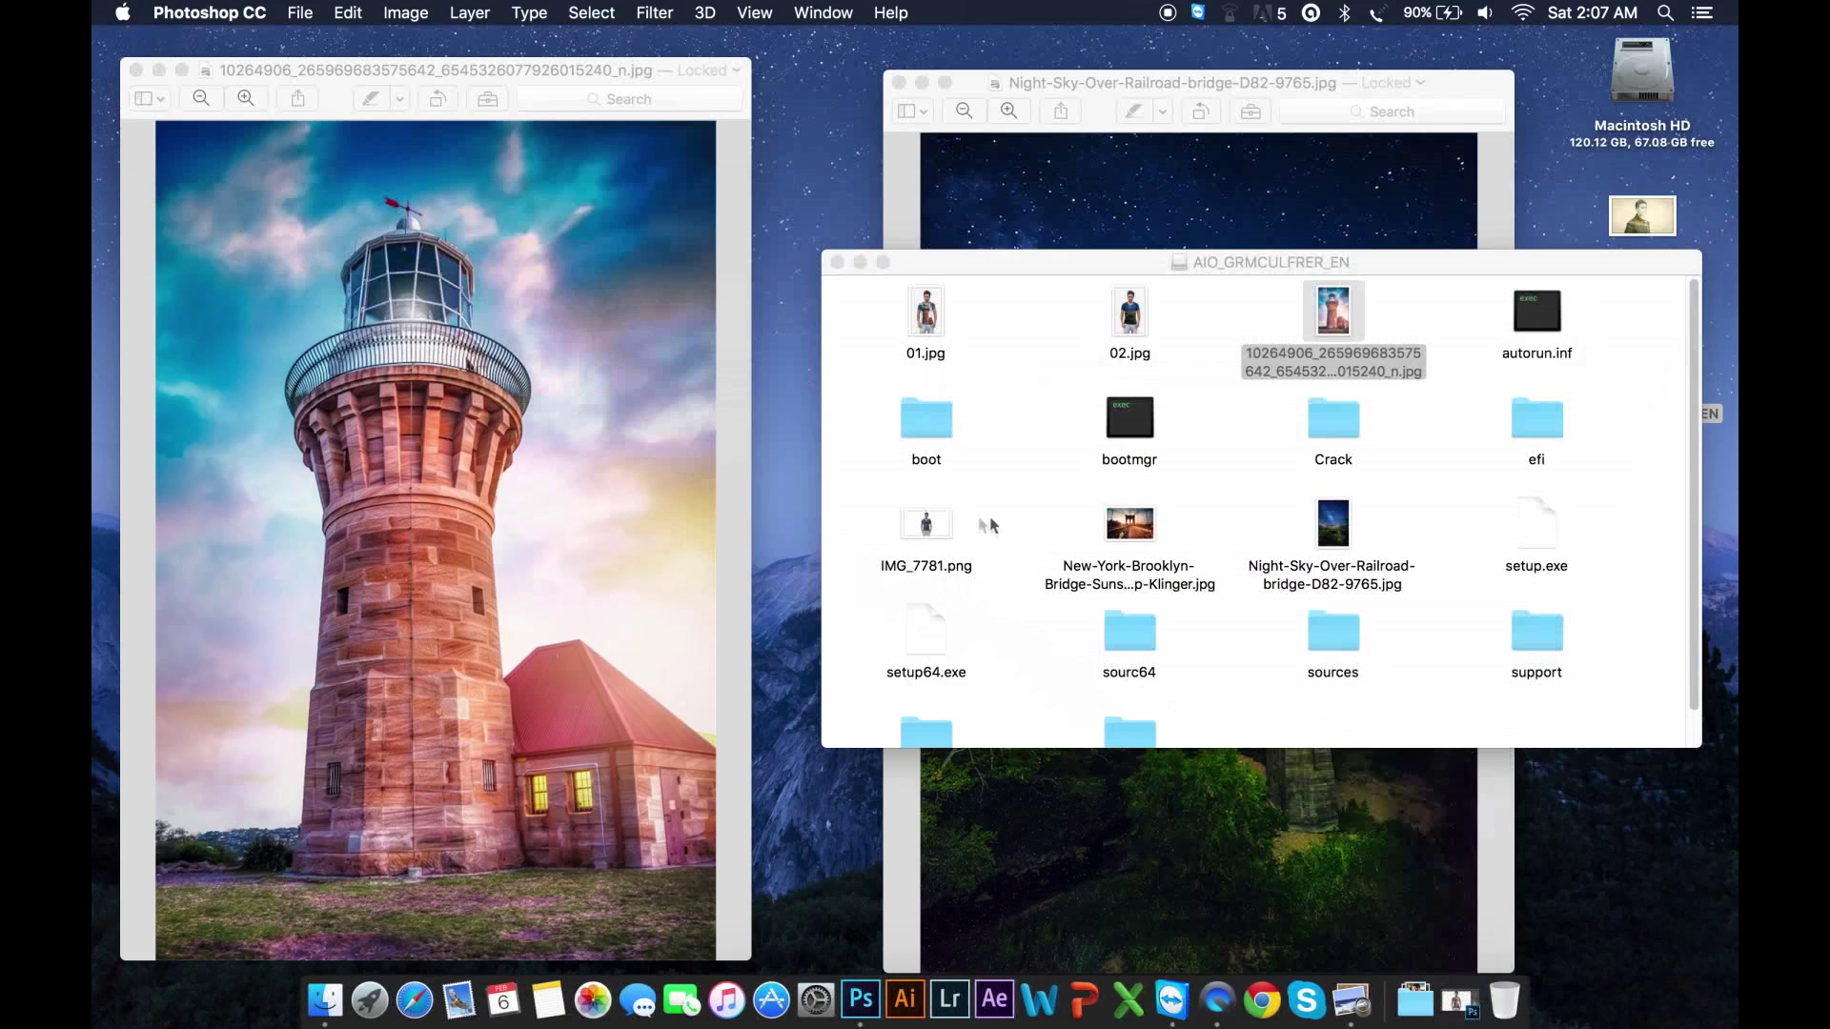
right_click(1134, 527)
mouse_move(1172, 555)
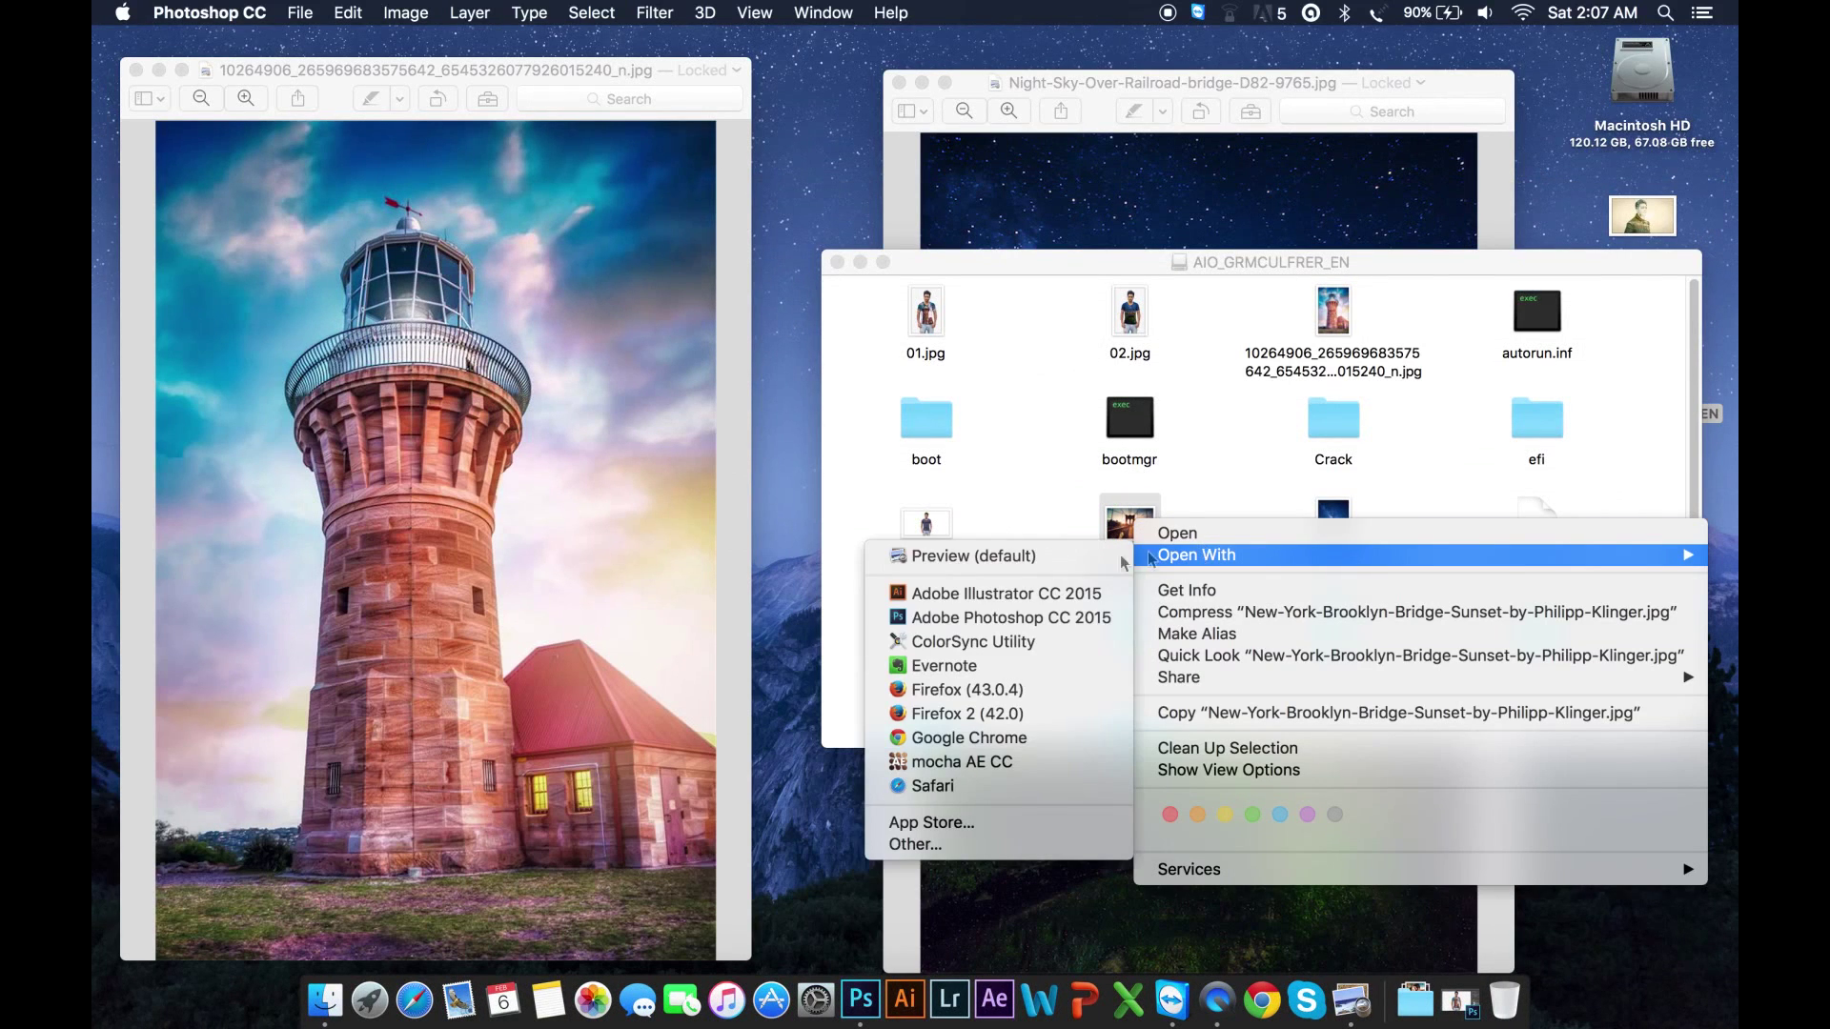
left_click(940, 617)
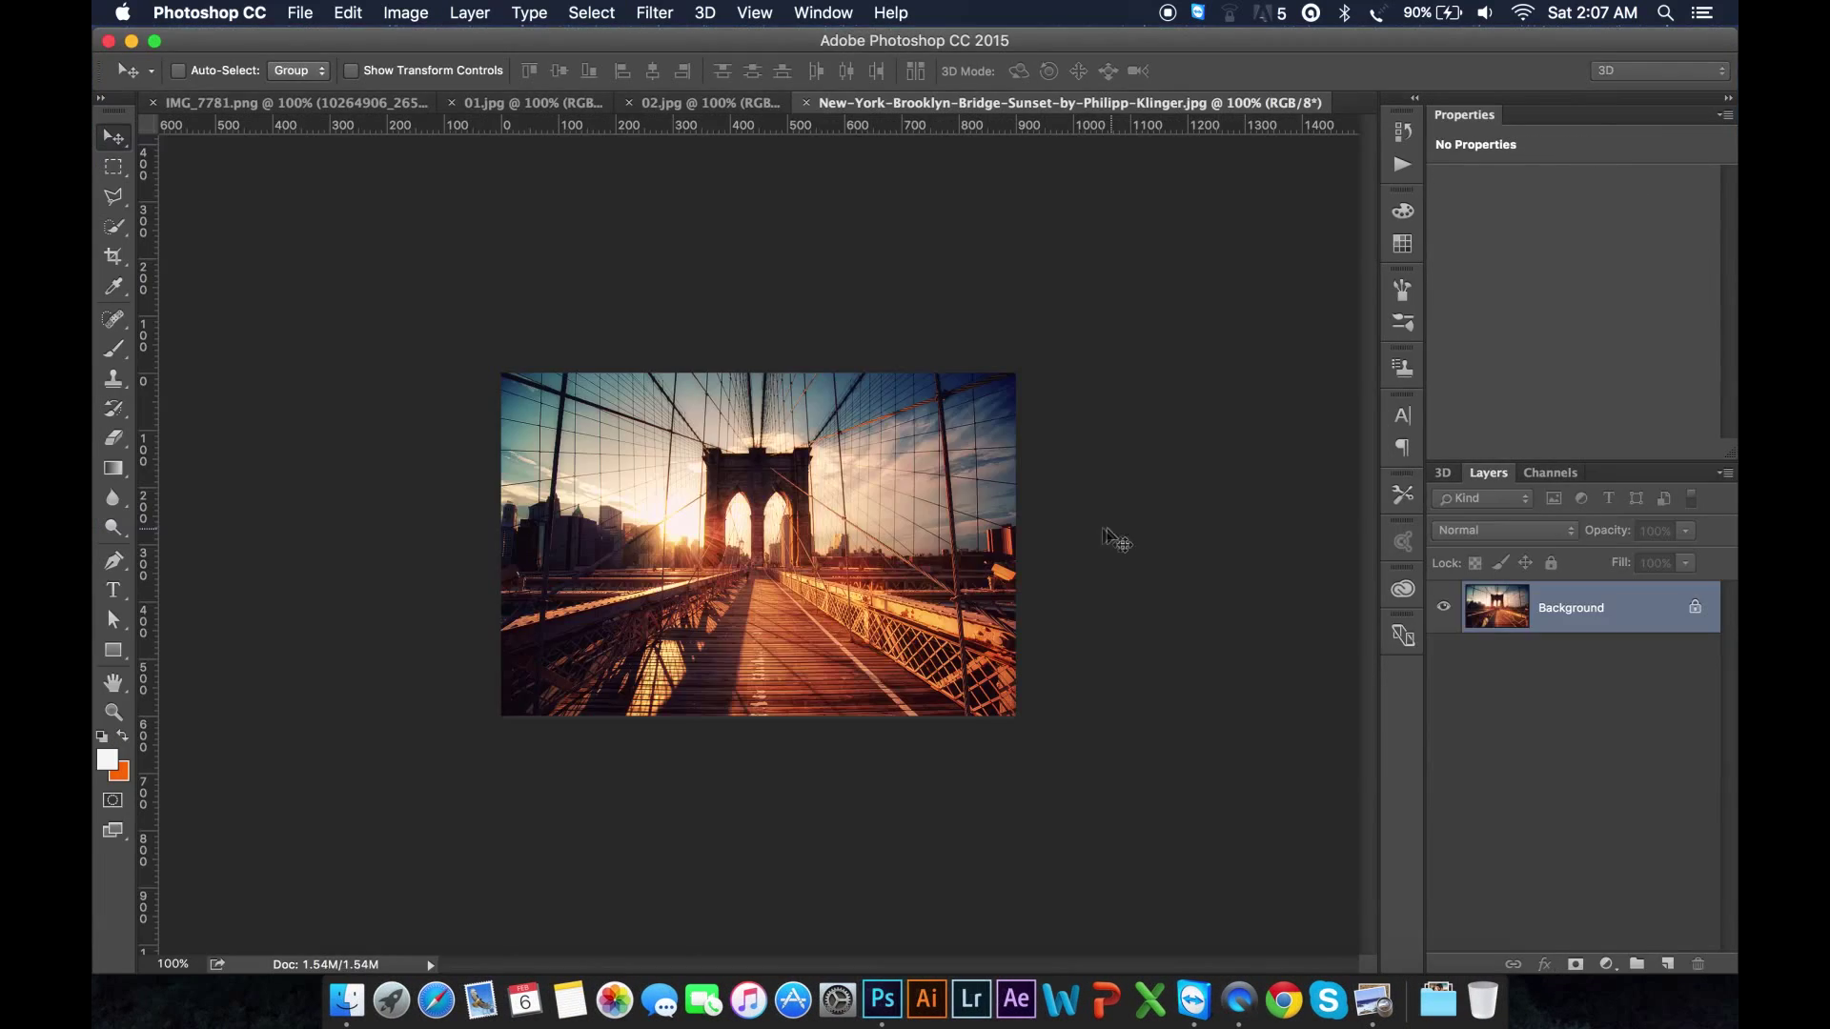
left_click(340, 103)
left_click_drag(339, 103, 760, 557)
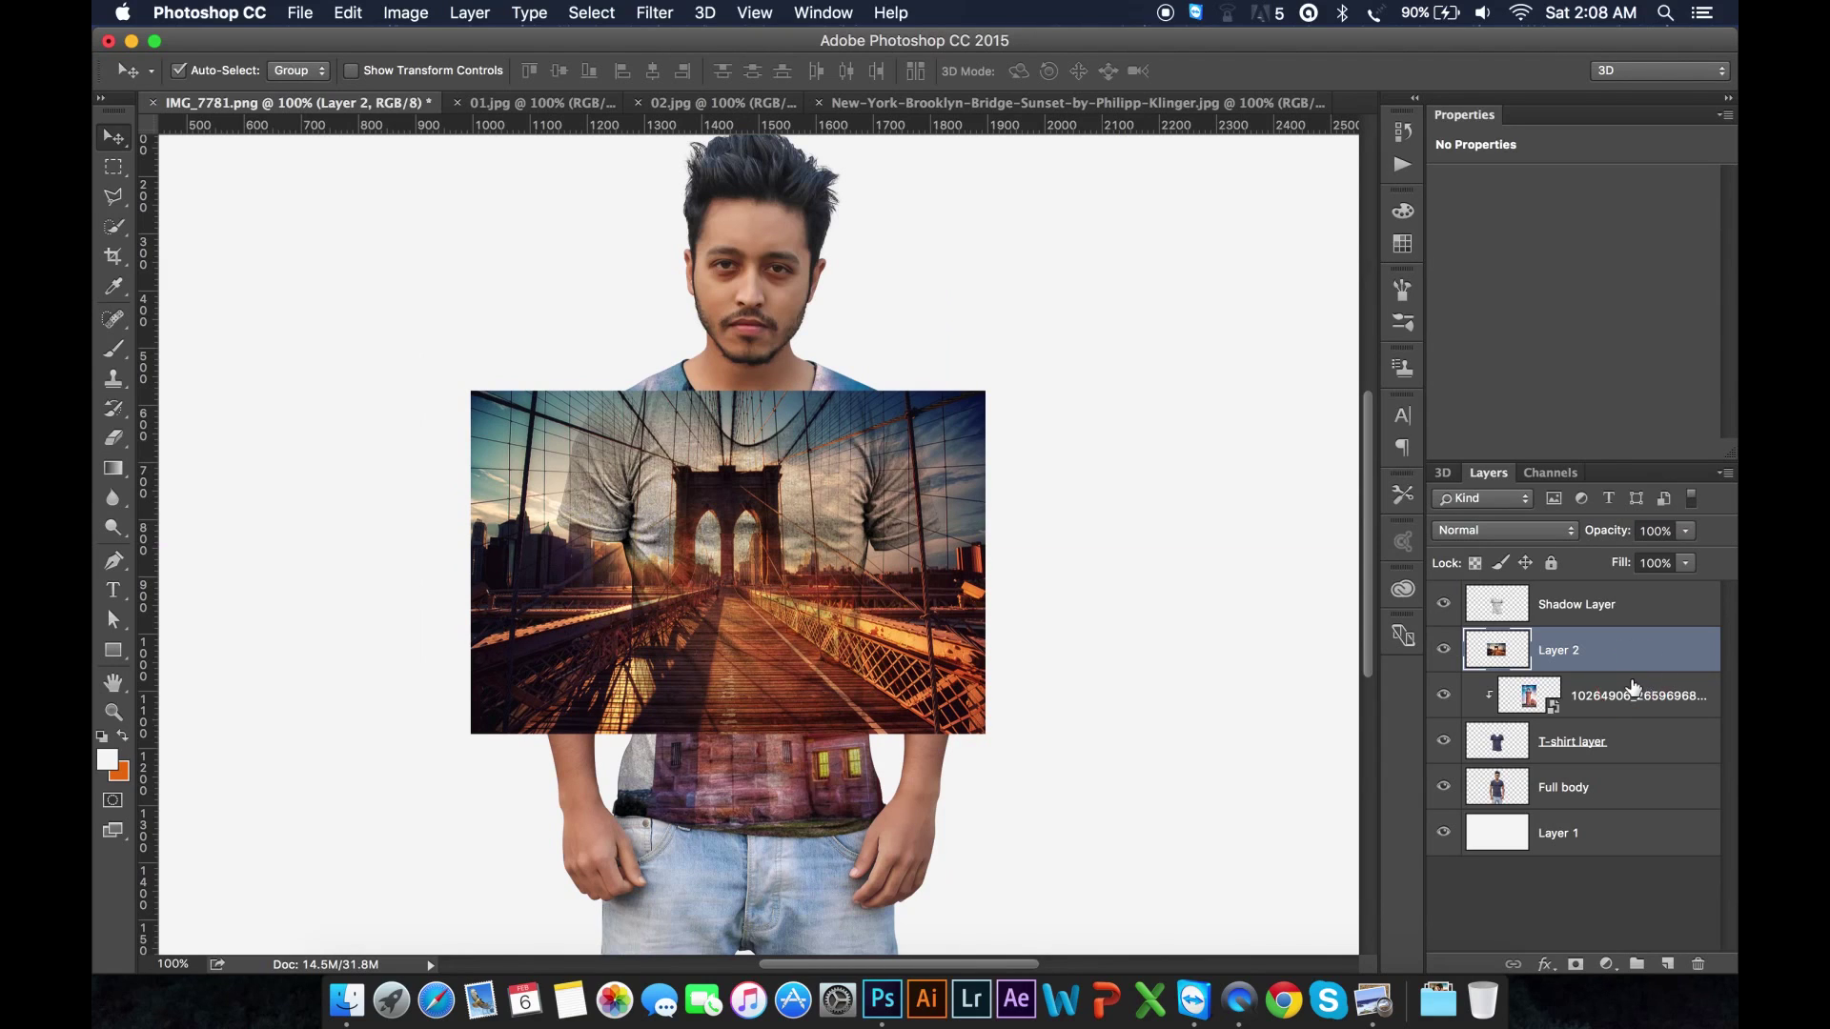
Step: Clip the Brooklyn Bridge layer to the T-shirt layer with a clipping mask
left_click(1630, 686)
right_click(1630, 656)
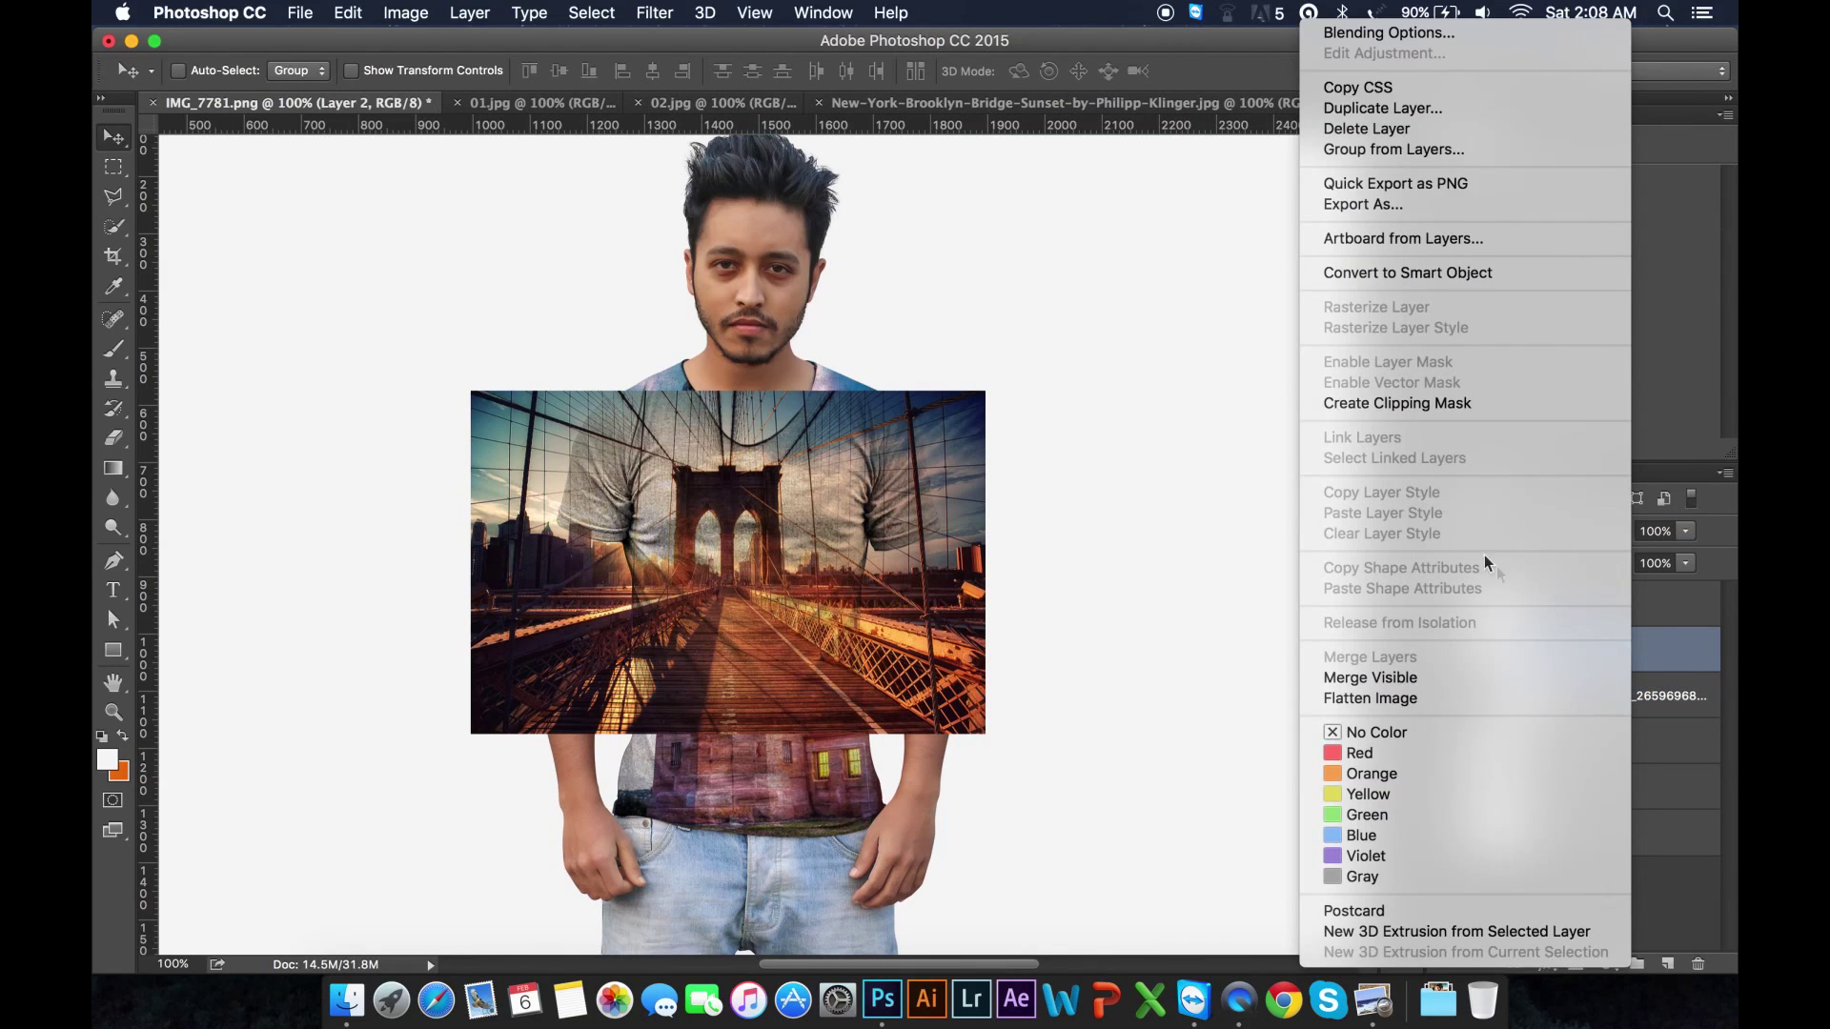
left_click(1399, 404)
Step: Scale the Brooklyn Bridge layer to about 141.8% and position it so the bridge tower is centred and the photo covers the whole shirt
key("super")
key("super+t")
left_click_drag(985, 730, 1181, 891)
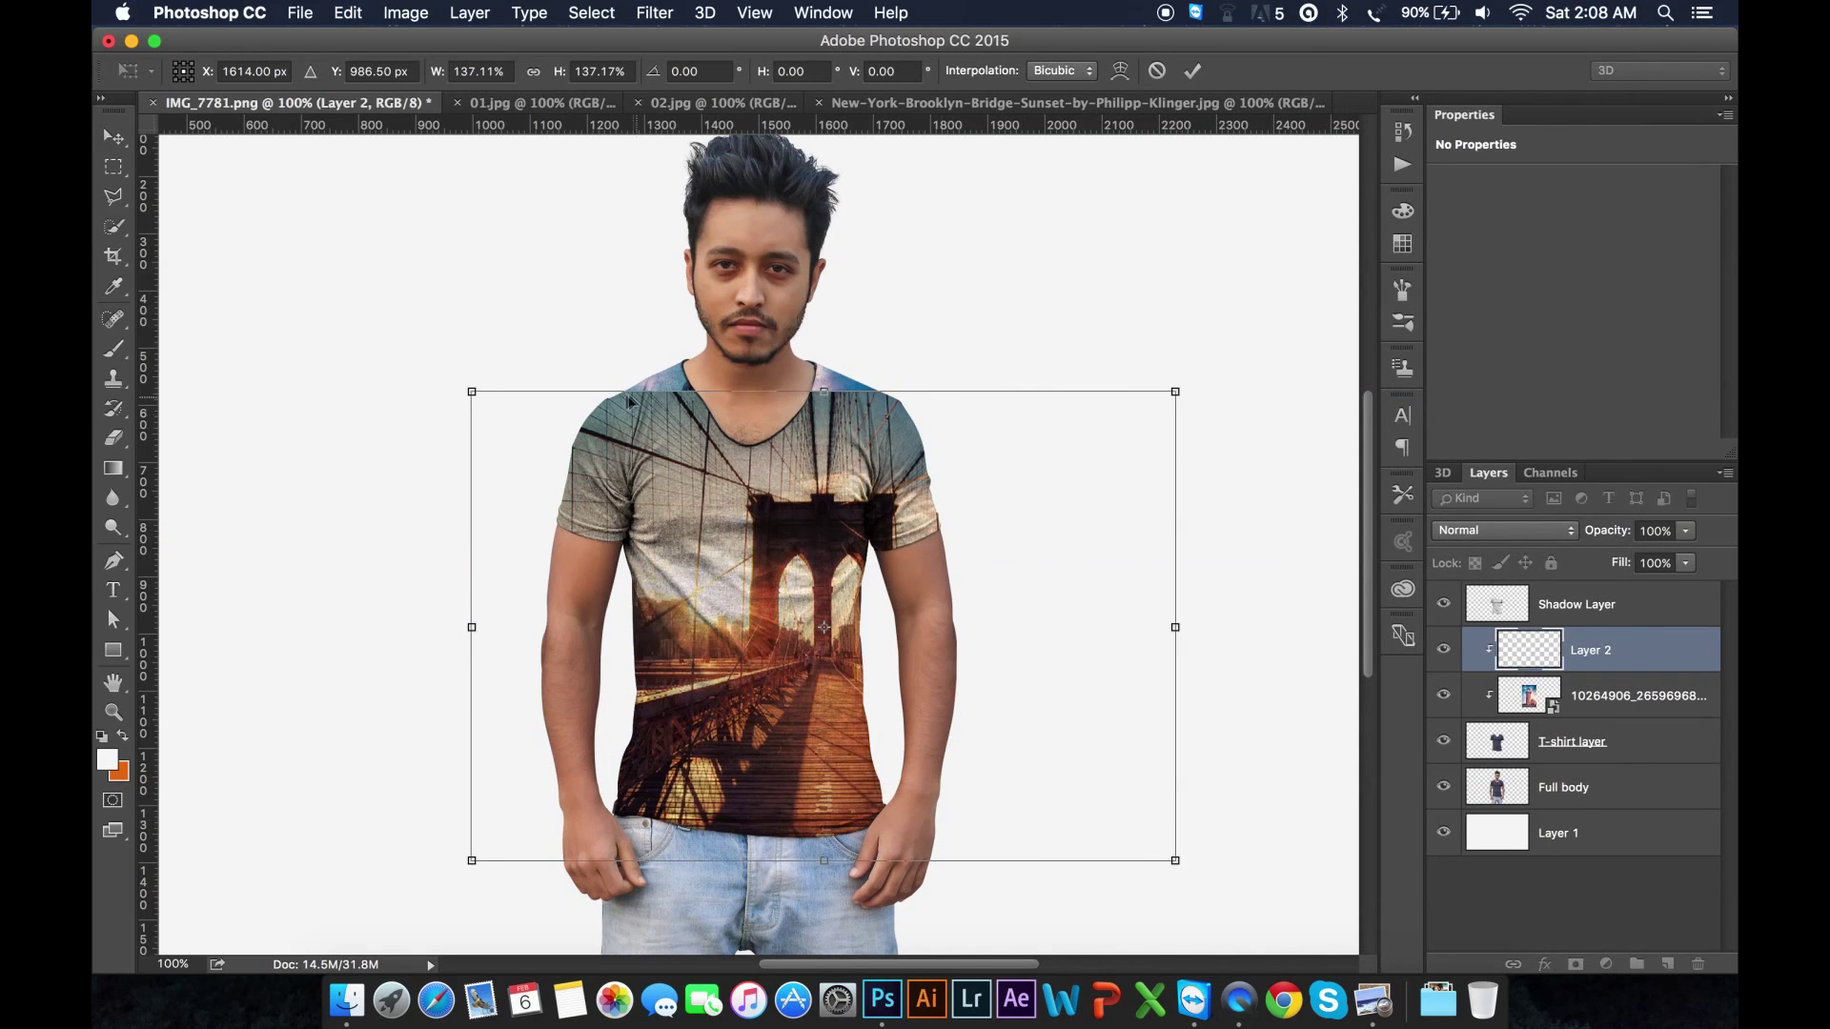
left_click_drag(472, 391, 389, 340)
mouse_move(806, 522)
left_mouse_down()
mouse_move(734, 518)
mouse_move(771, 523)
left_mouse_up()
left_click_drag(1139, 339, 1102, 358)
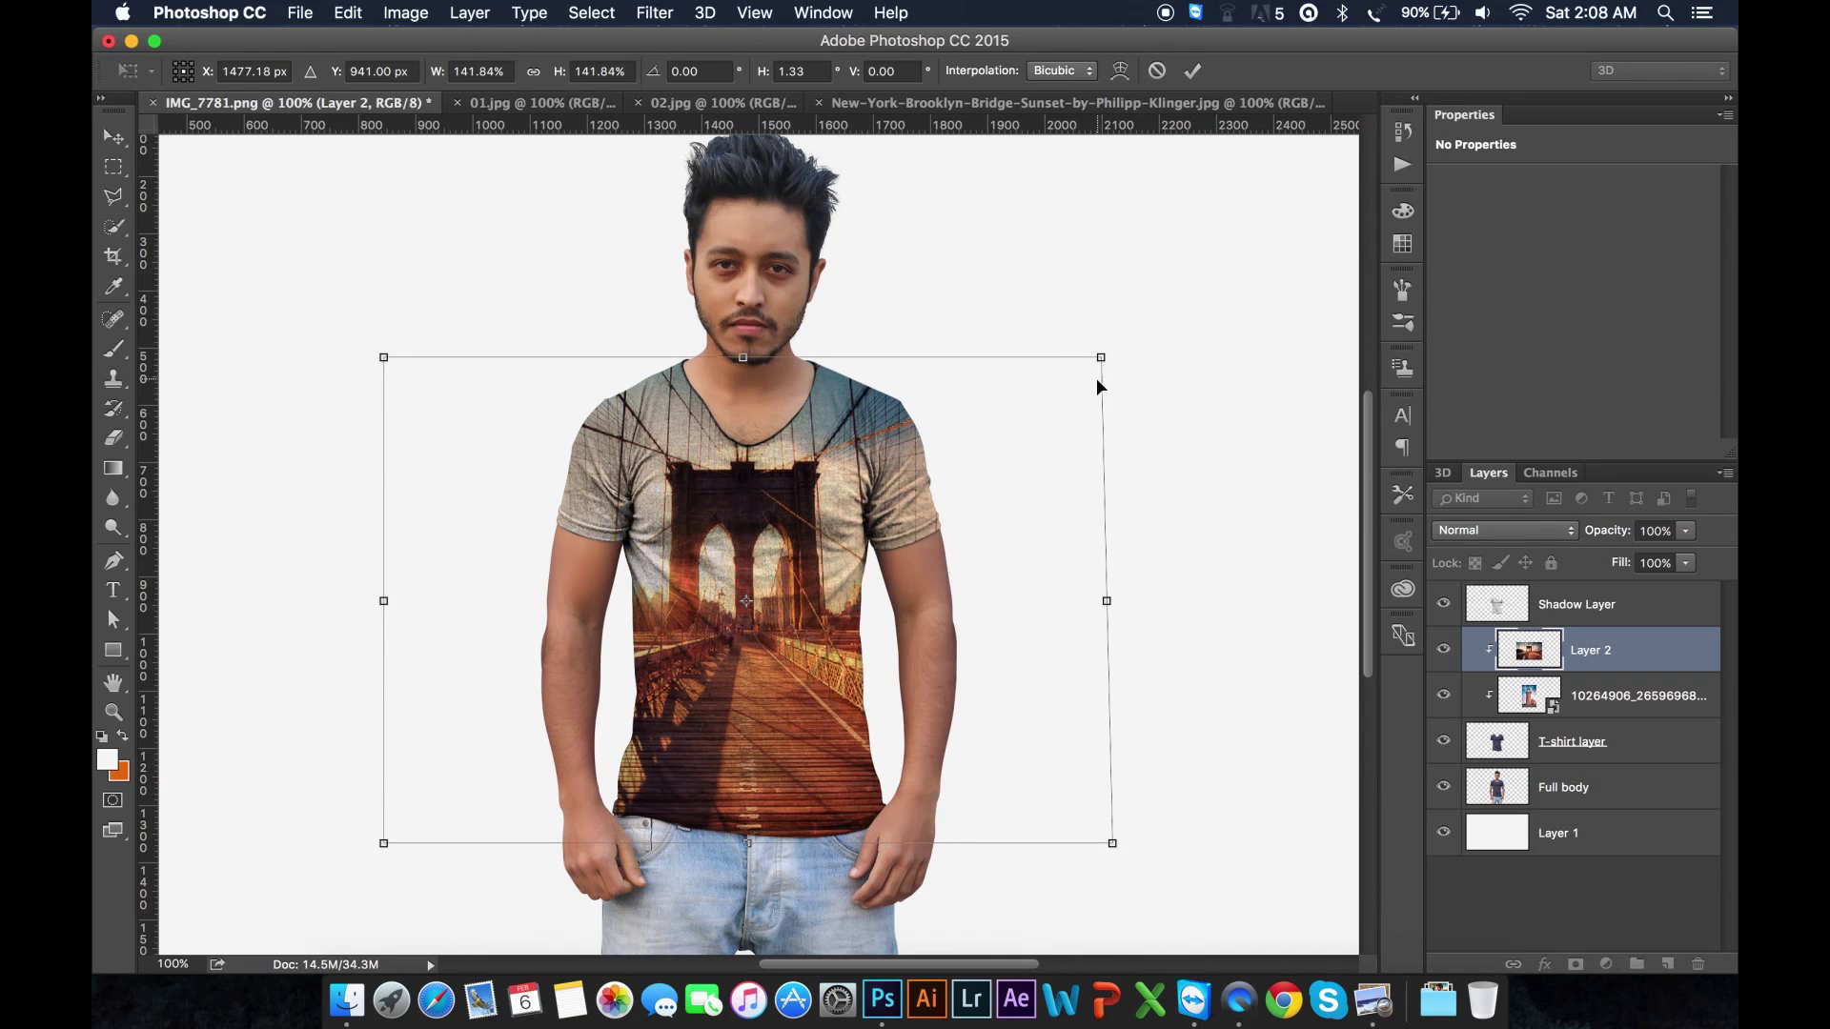
key("Return")
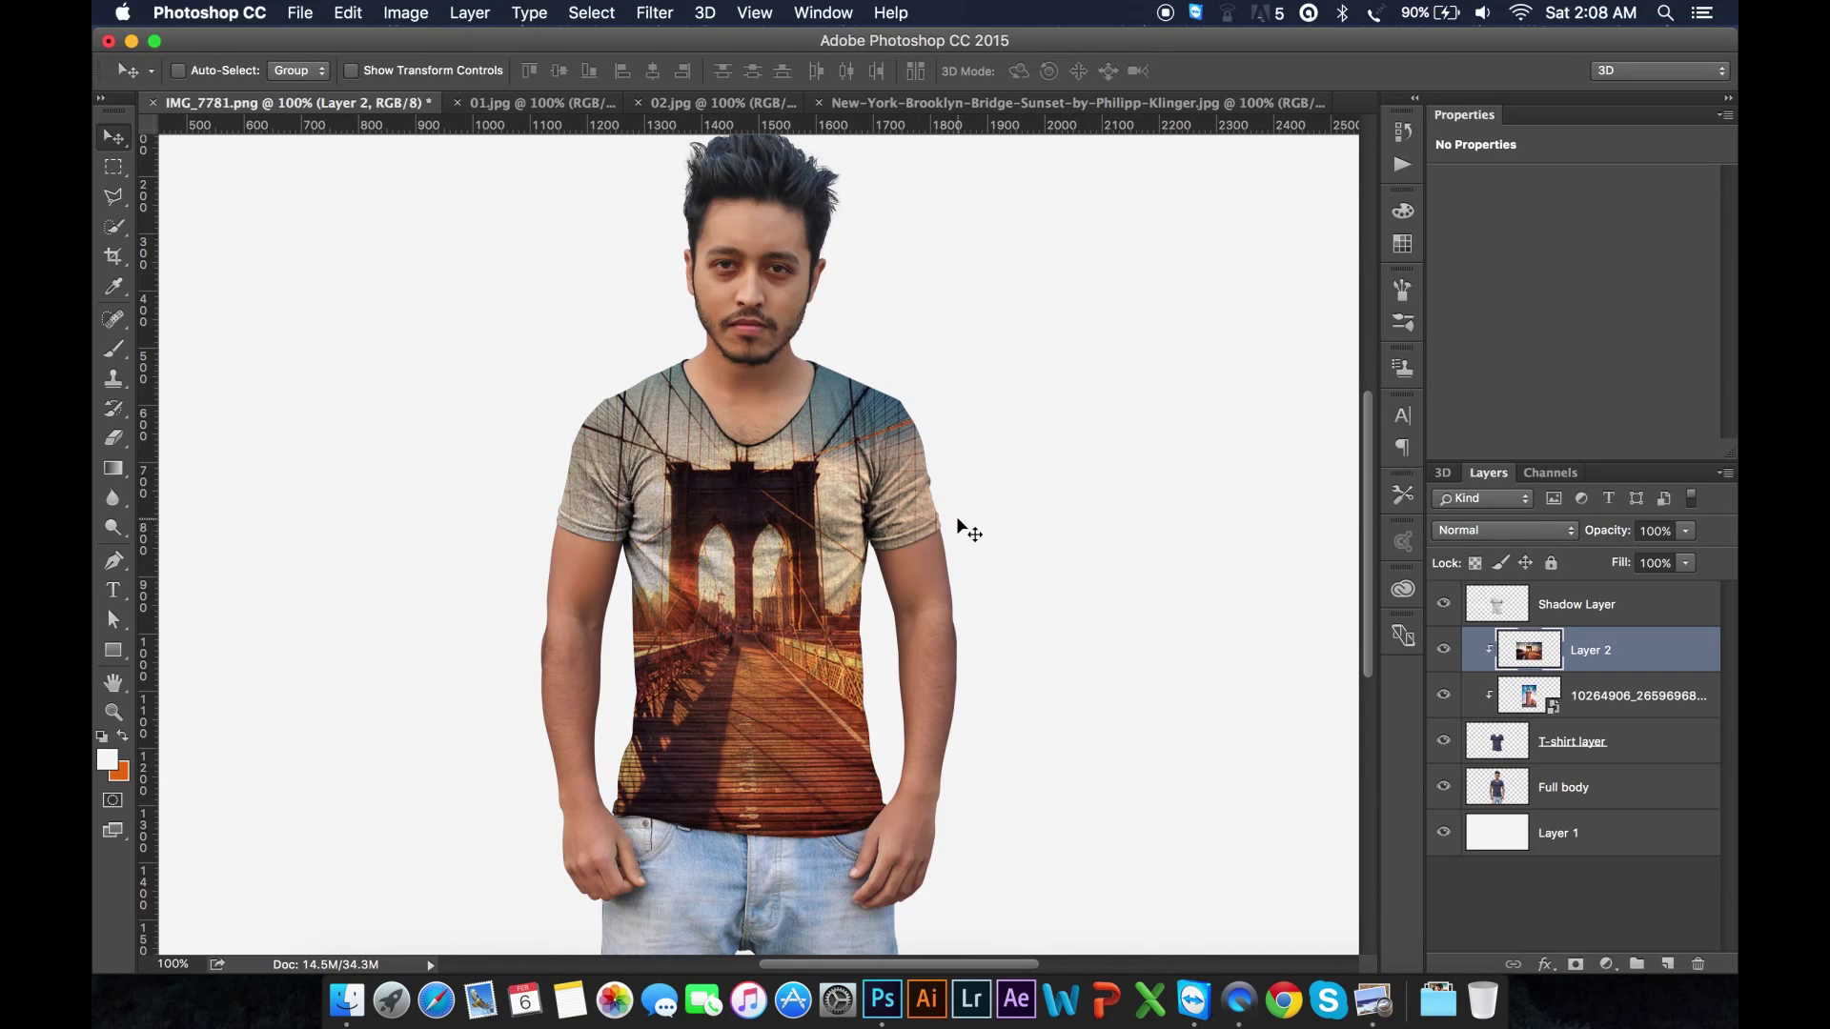
key("super+equal")
key("super+minus")
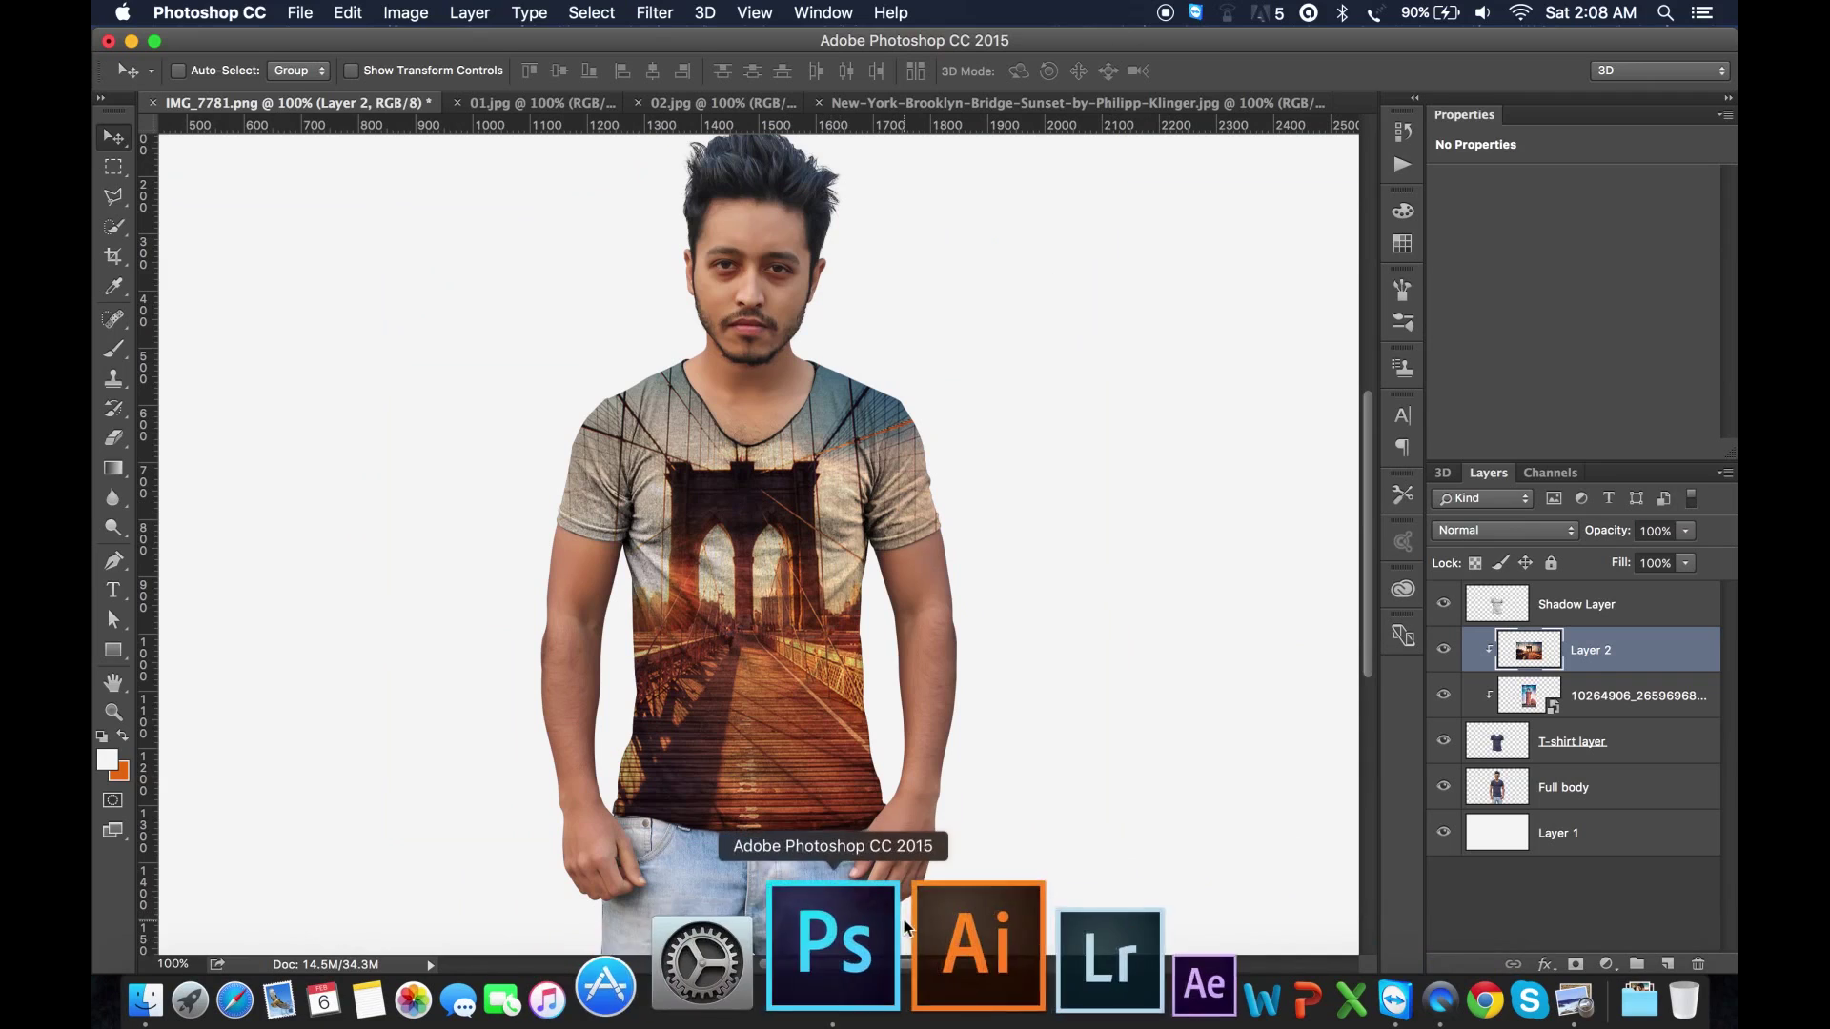
left_click(873, 929)
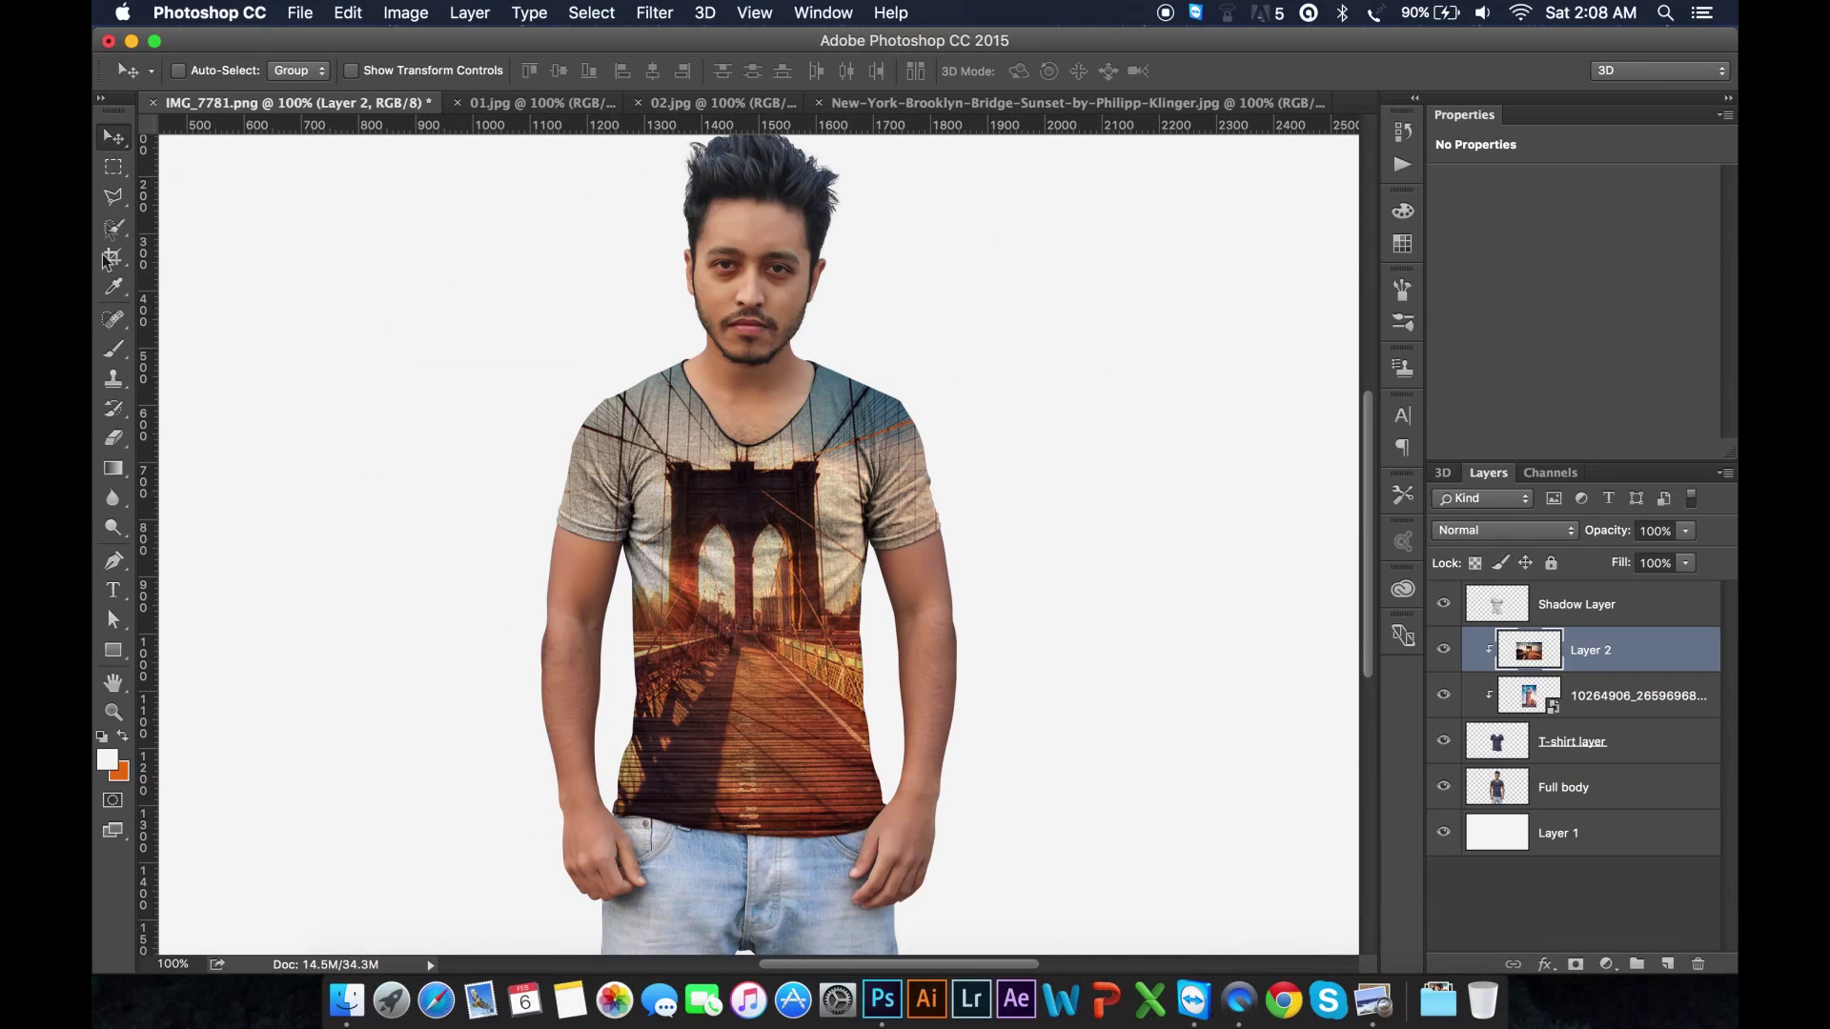
Step: Open Night-Sky-Over-Railroad-bridge-D82-9765.jpg in Photoshop and copy it into IMG_7781.png between the Brooklyn Bridge layer and the Shadow Layer
left_click(133, 42)
left_click(1332, 526)
right_click(1329, 536)
mouse_move(1296, 562)
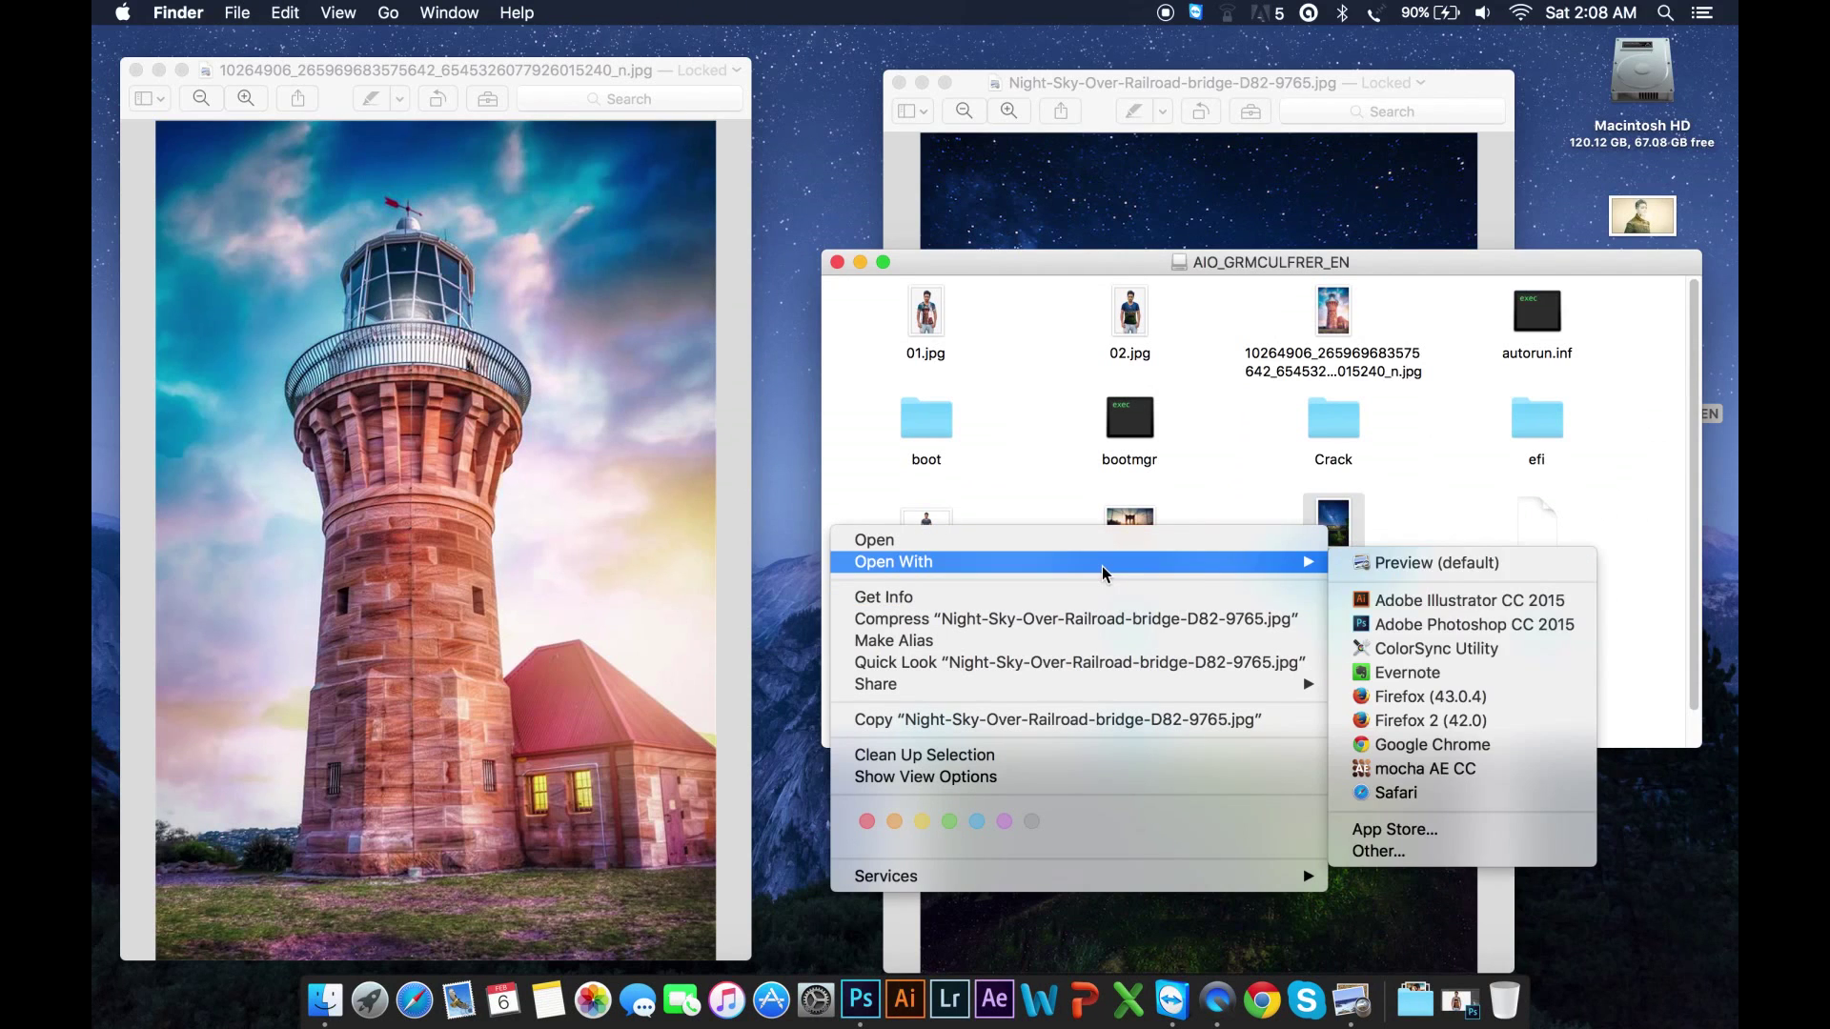
left_click(1411, 628)
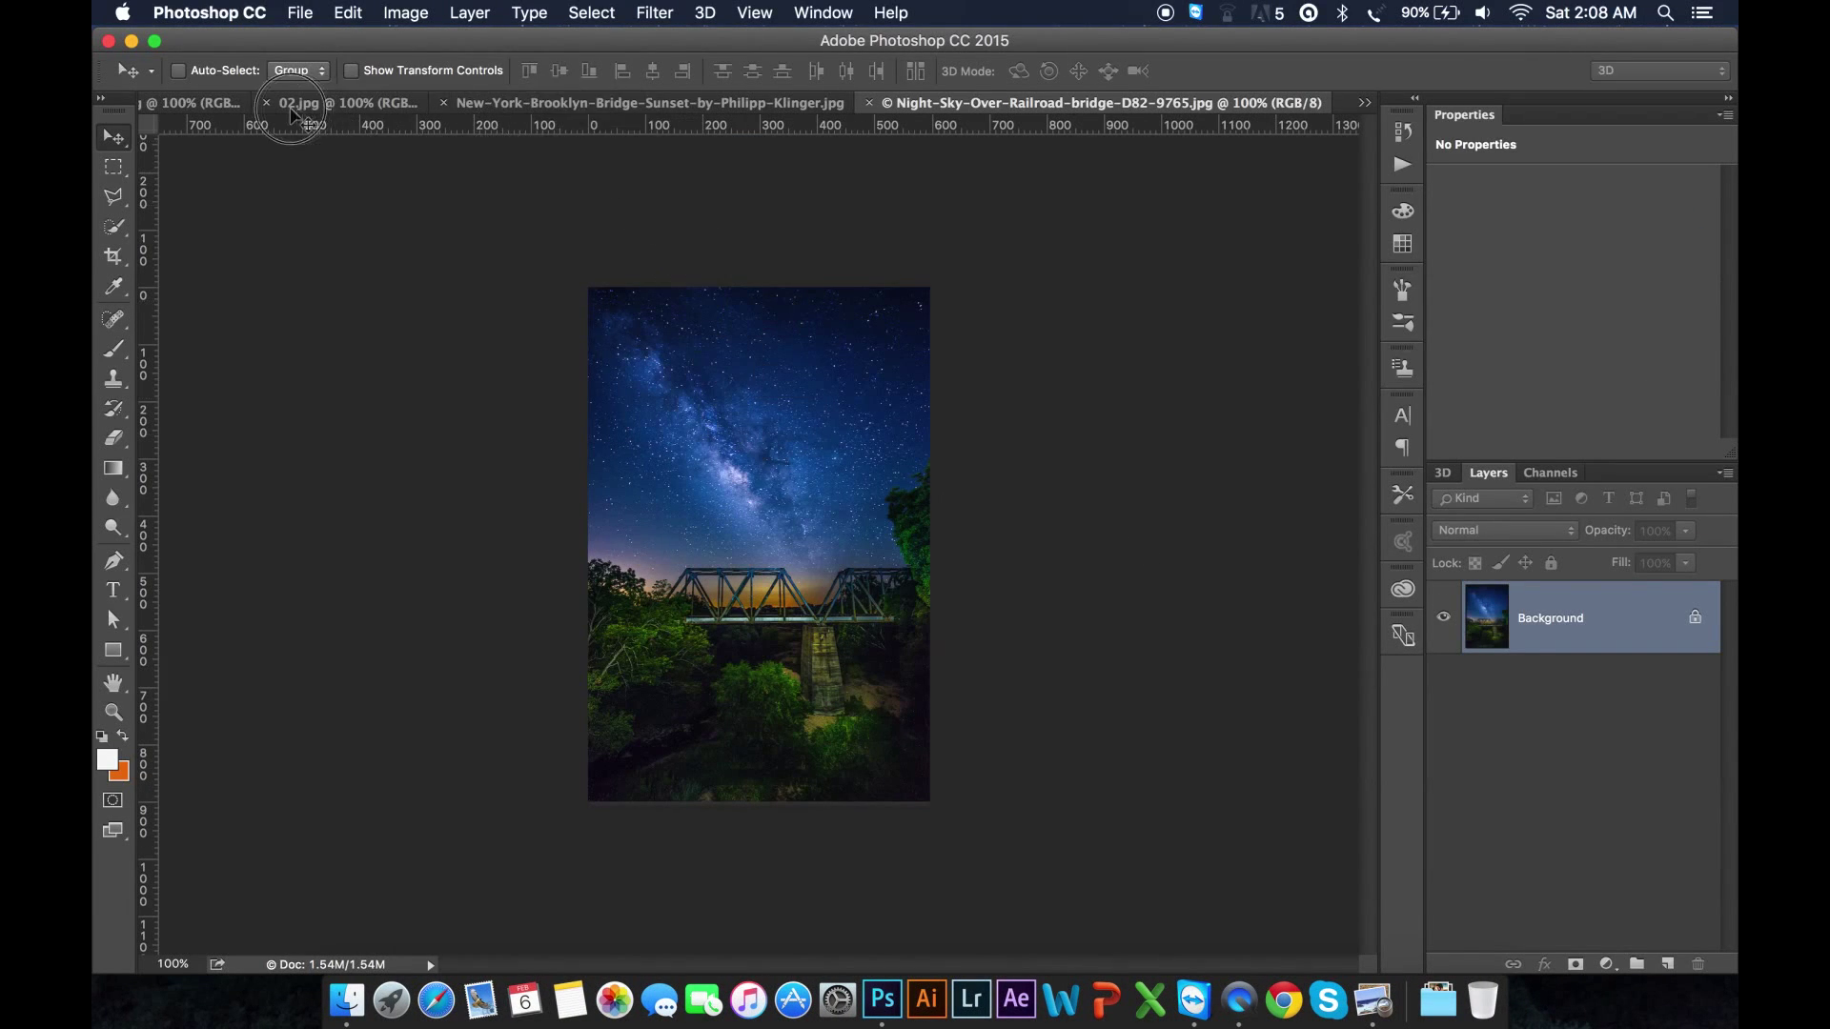
left_click(204, 105)
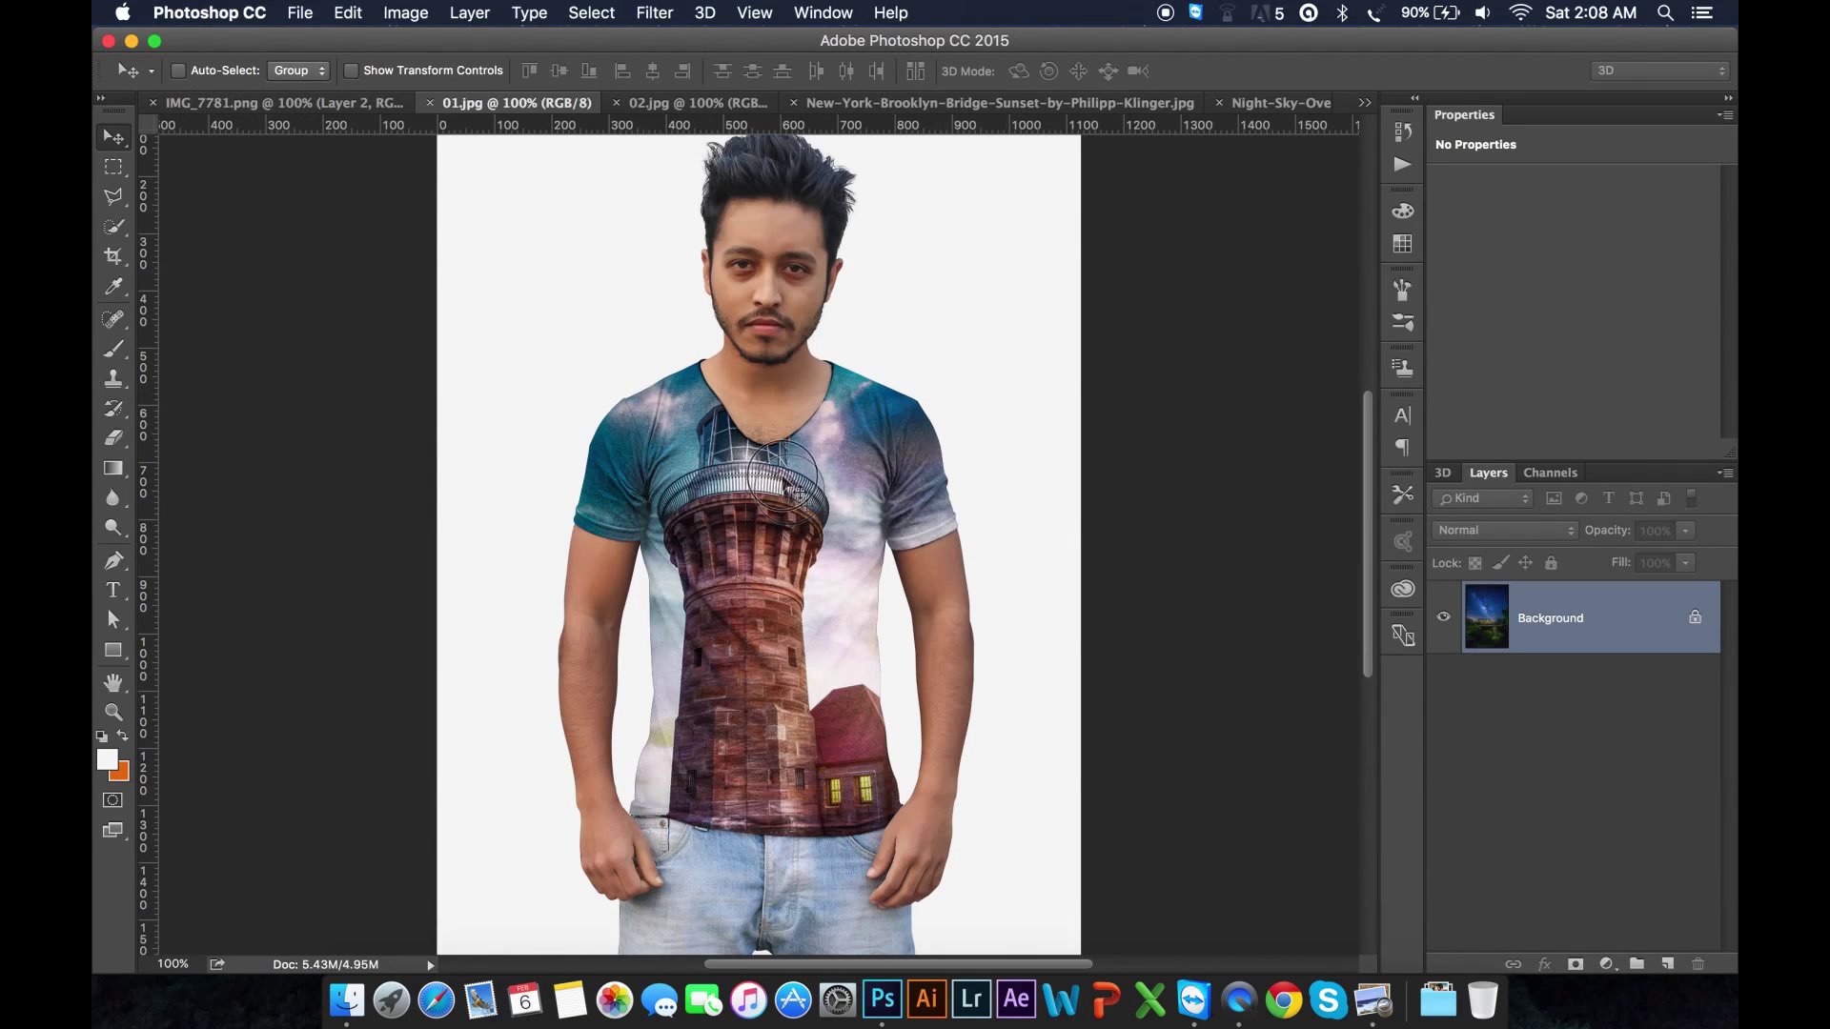
left_click_drag(211, 111, 740, 489)
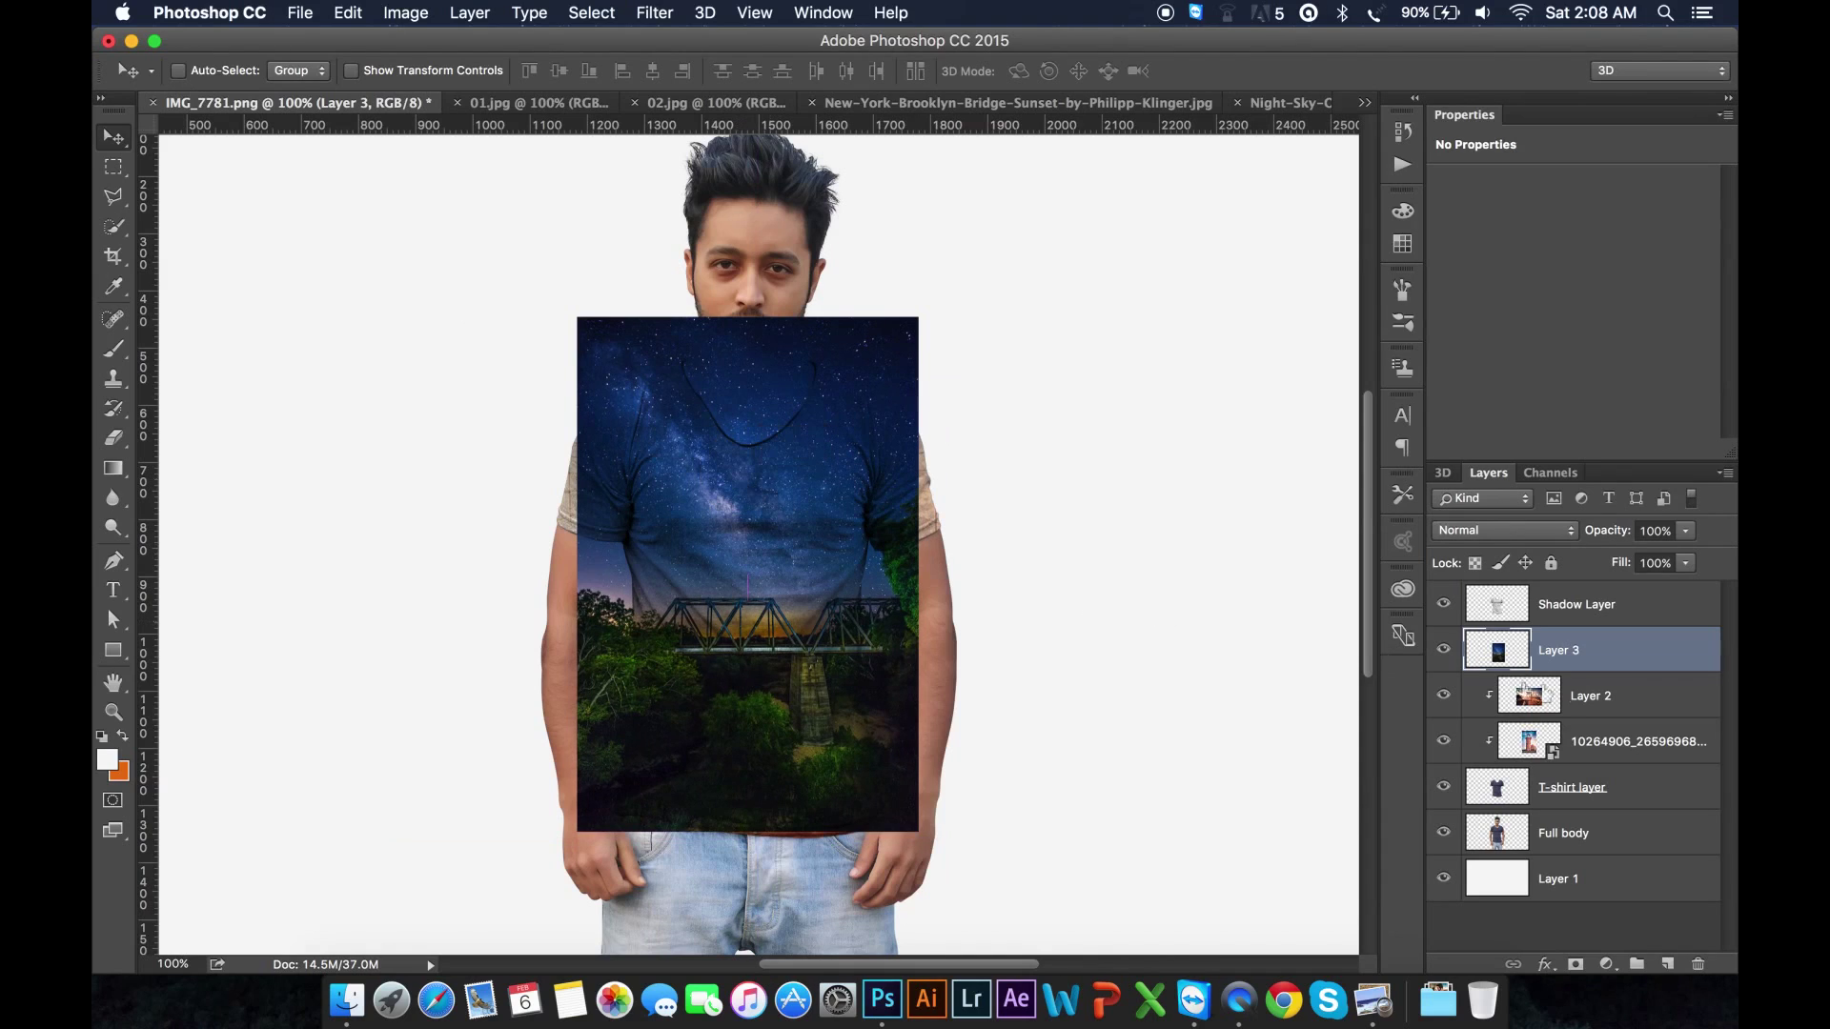
Step: Clip the night-sky layer to the T-shirt layer and enlarge it until it covers both sleeves
right_click(1630, 653)
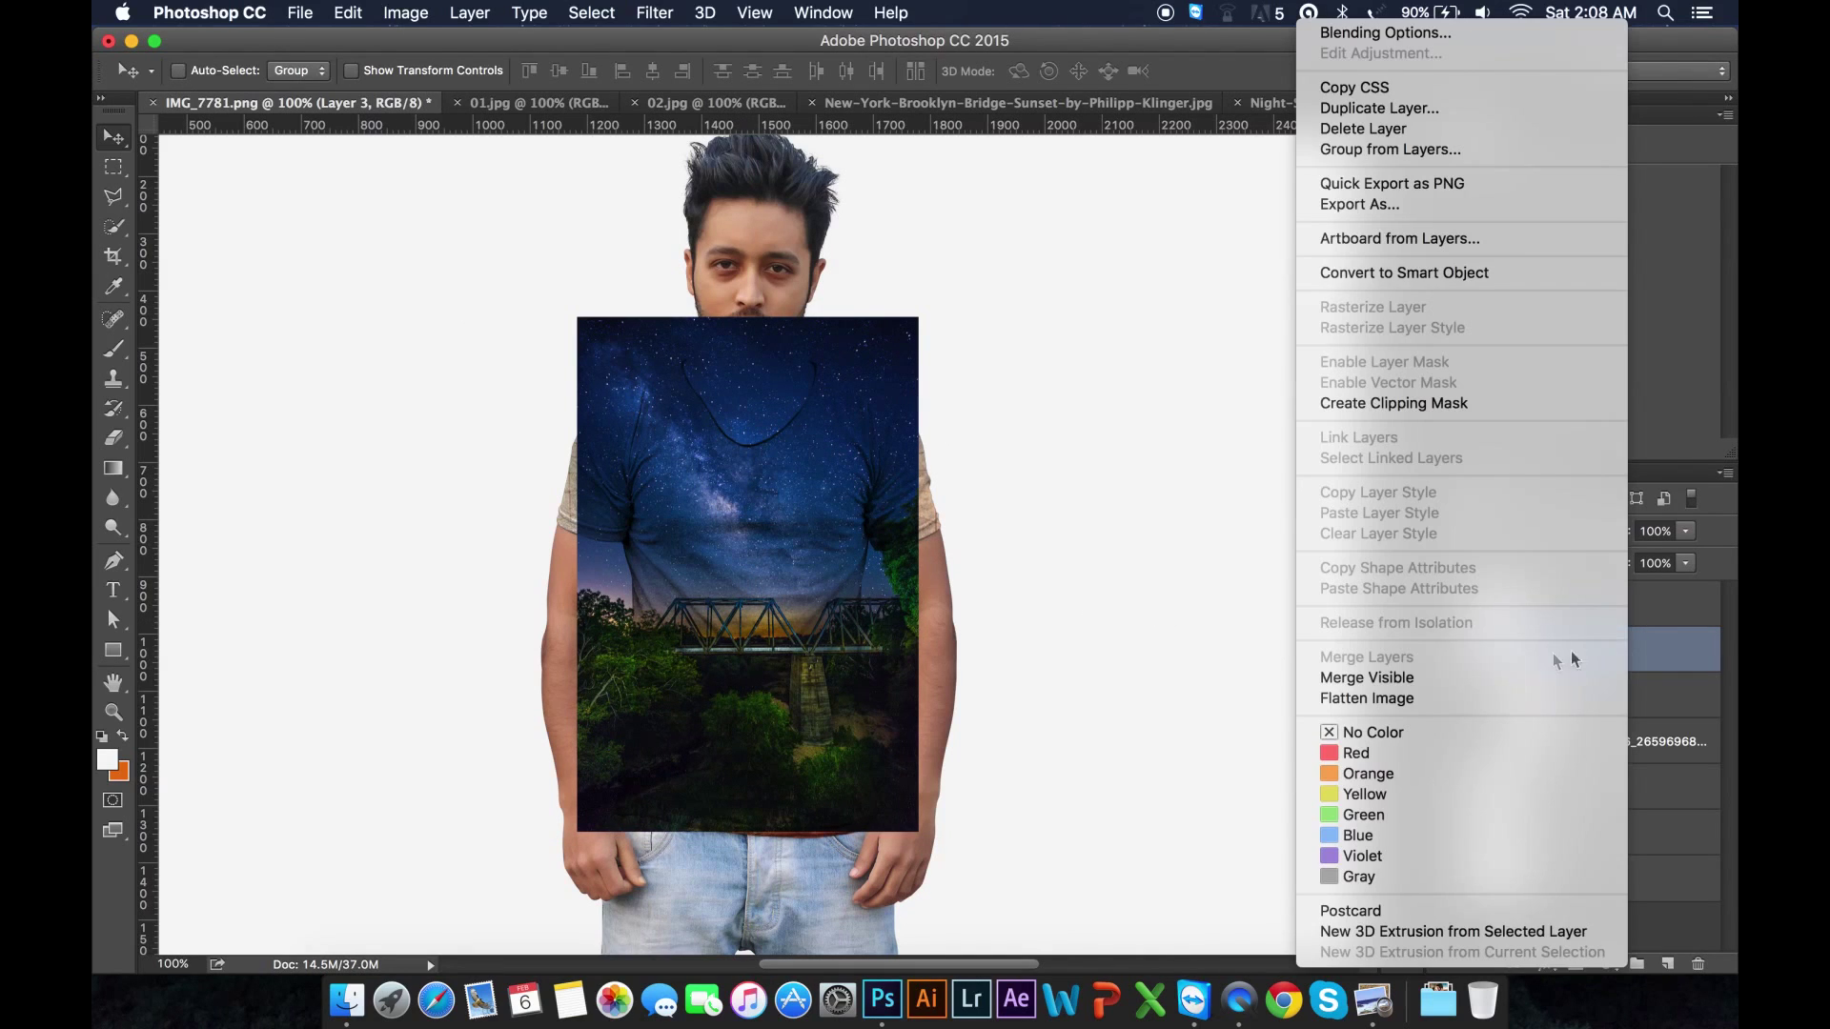
left_click(1399, 403)
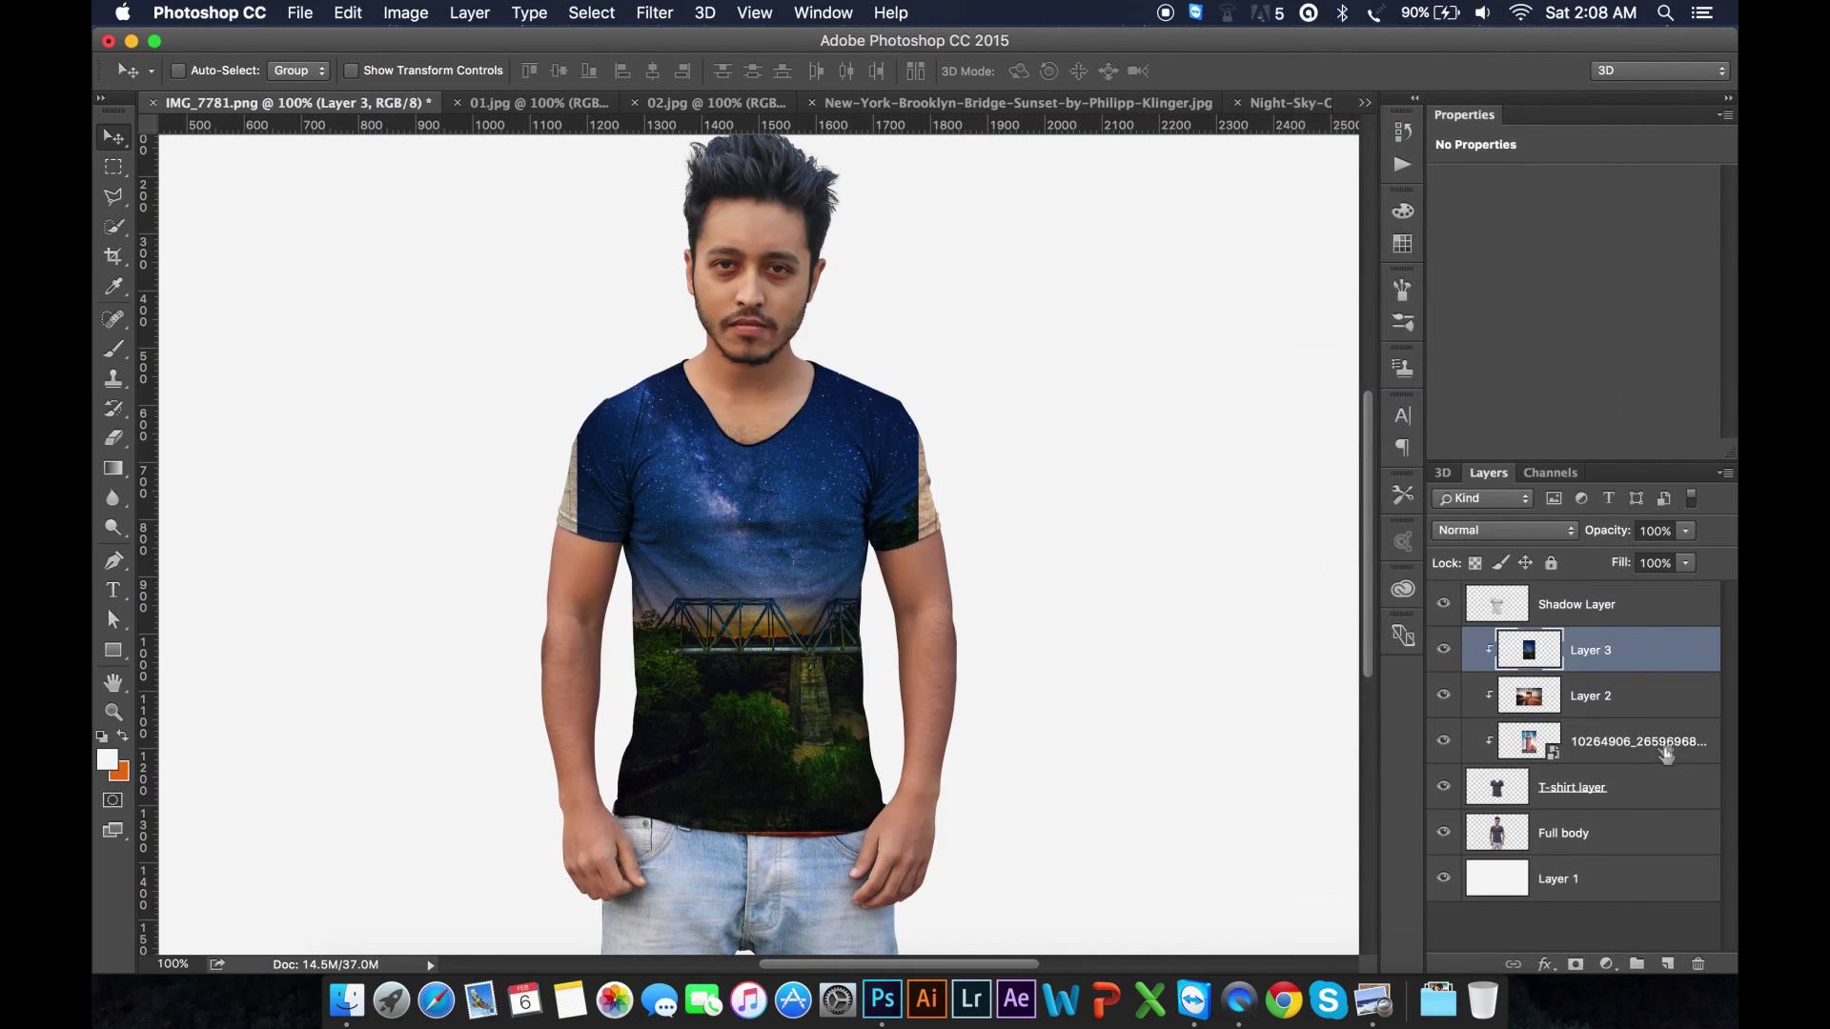
key("super+t")
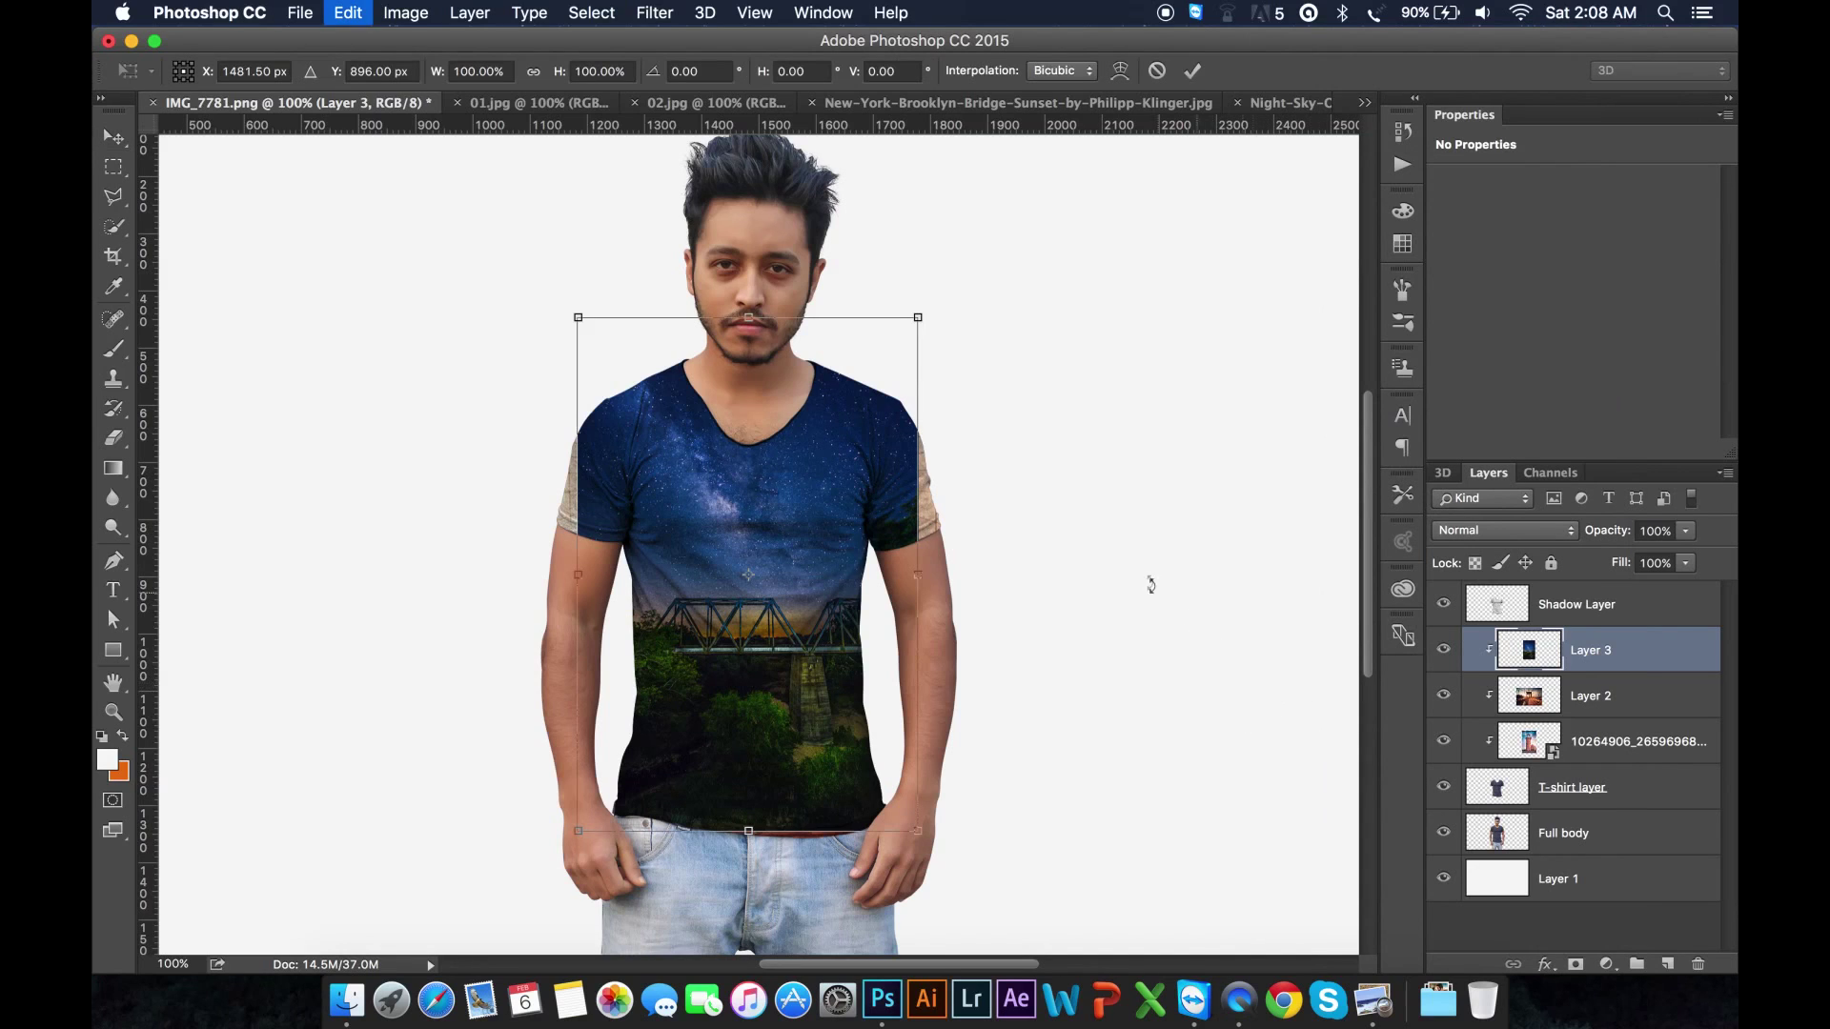
left_click_drag(914, 315, 969, 286)
key("Return")
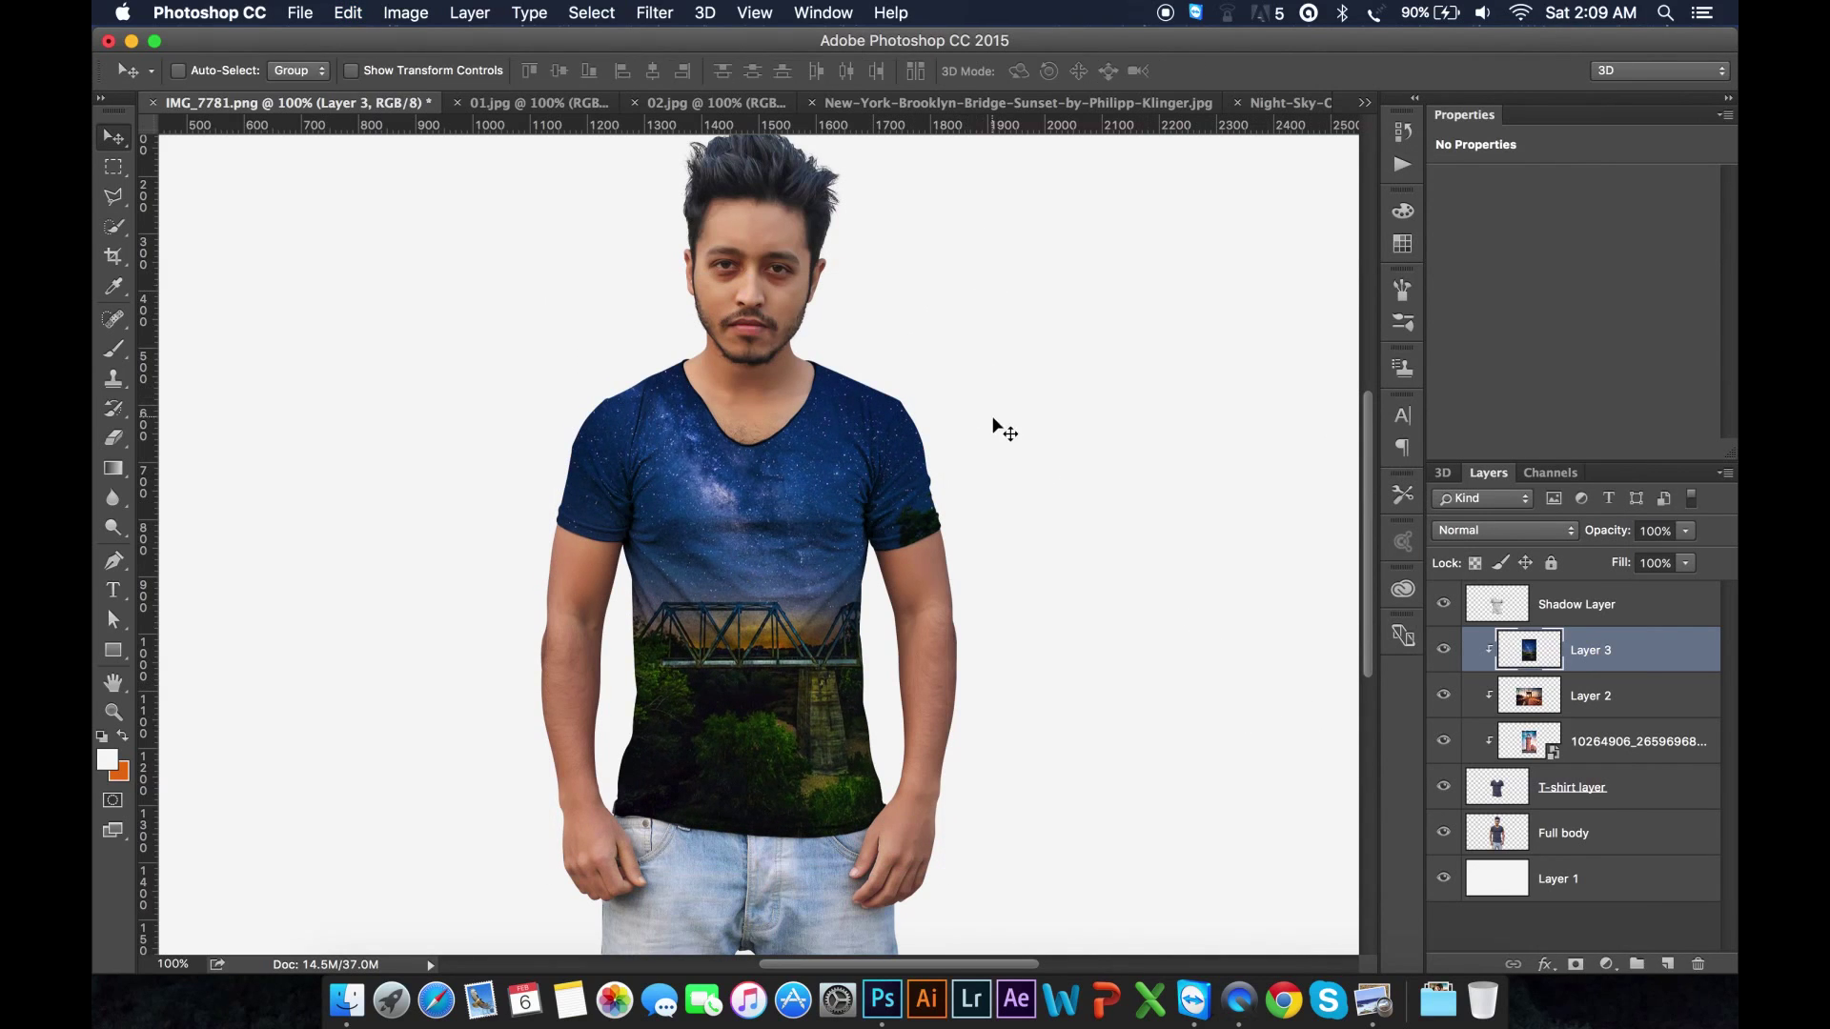
Step: Apply the Camera Raw Filter to the Shadow Layer with Shadows at -100 and lowered Blacks to deepen the fabric folds
left_click(1577, 615)
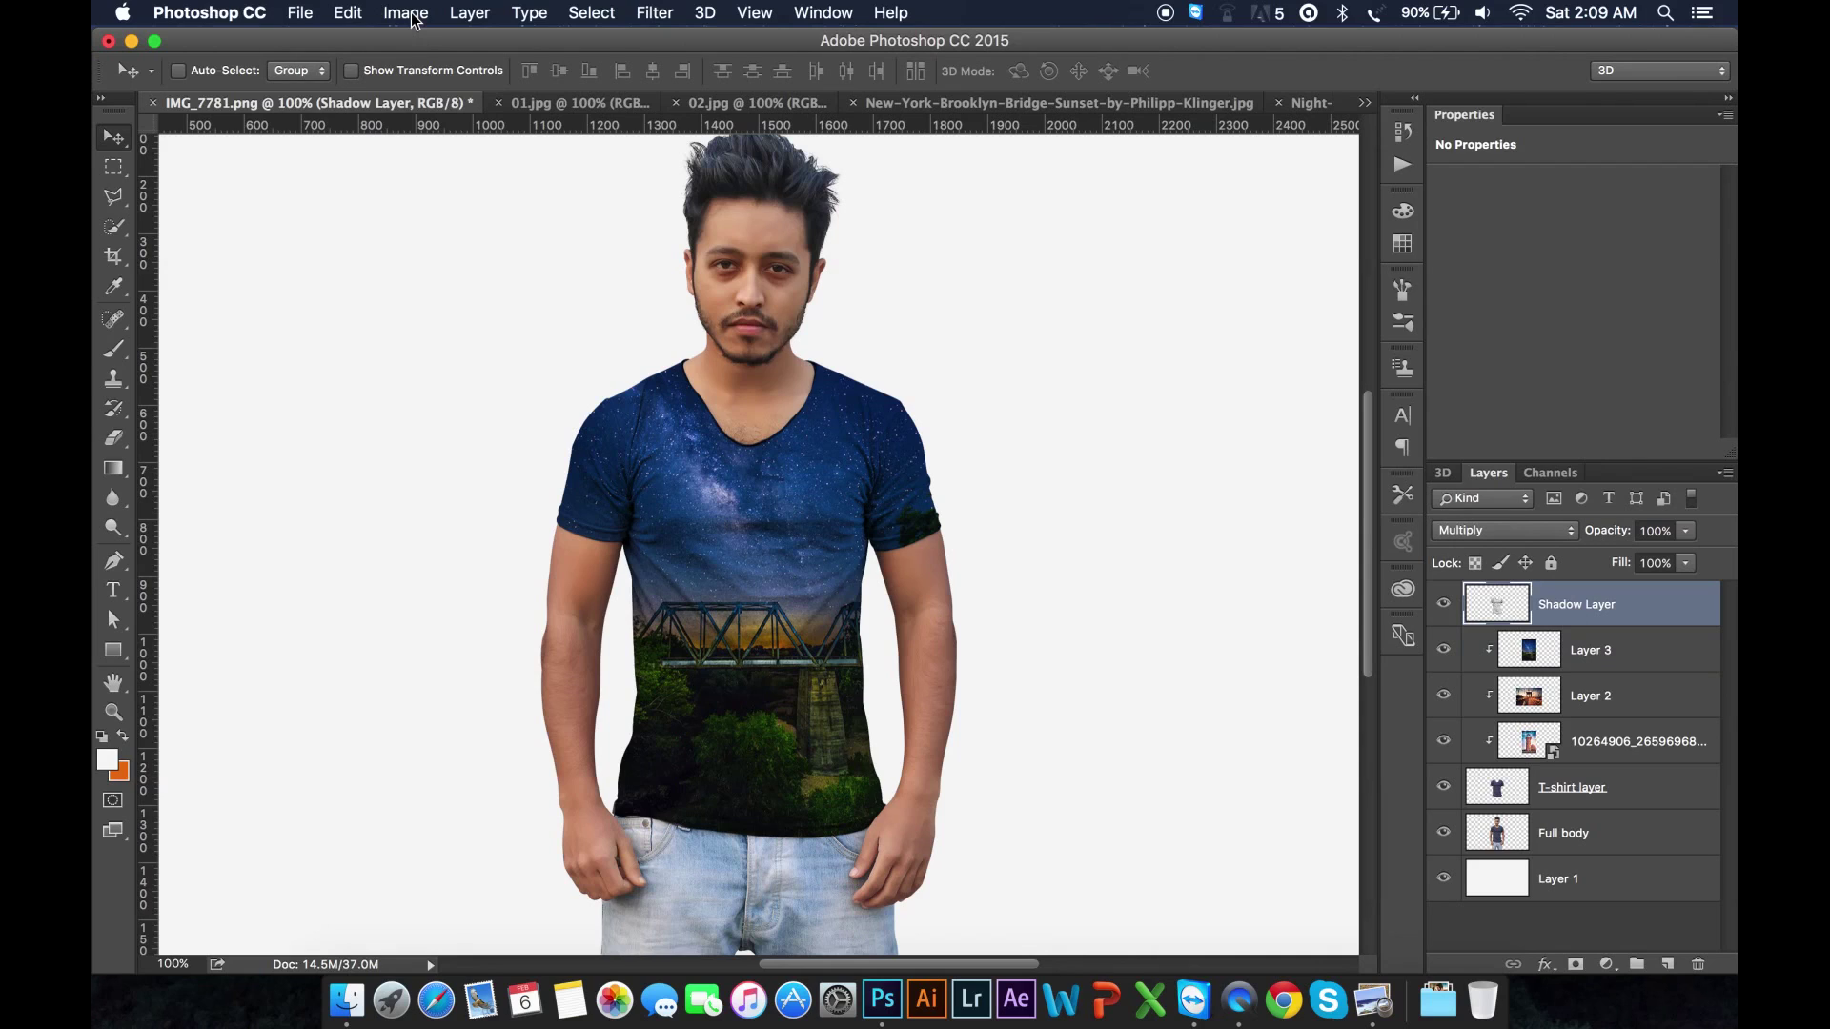
left_click(646, 15)
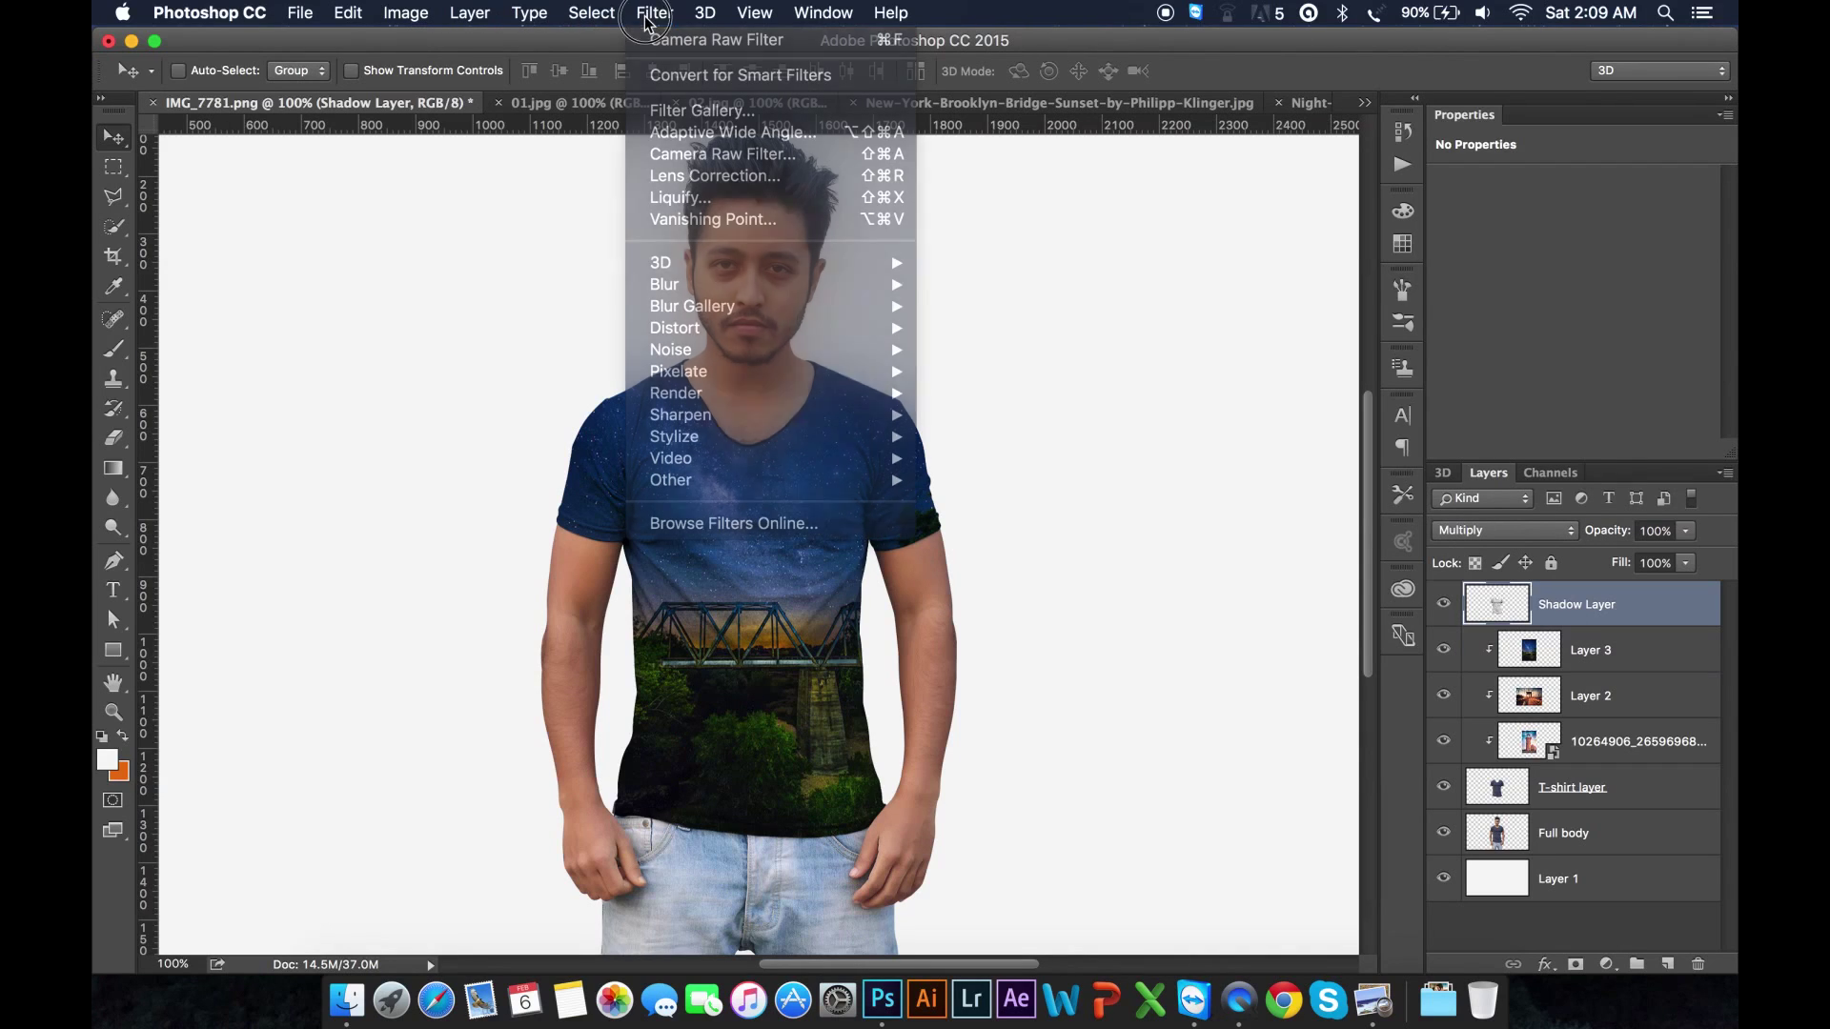
left_click(687, 155)
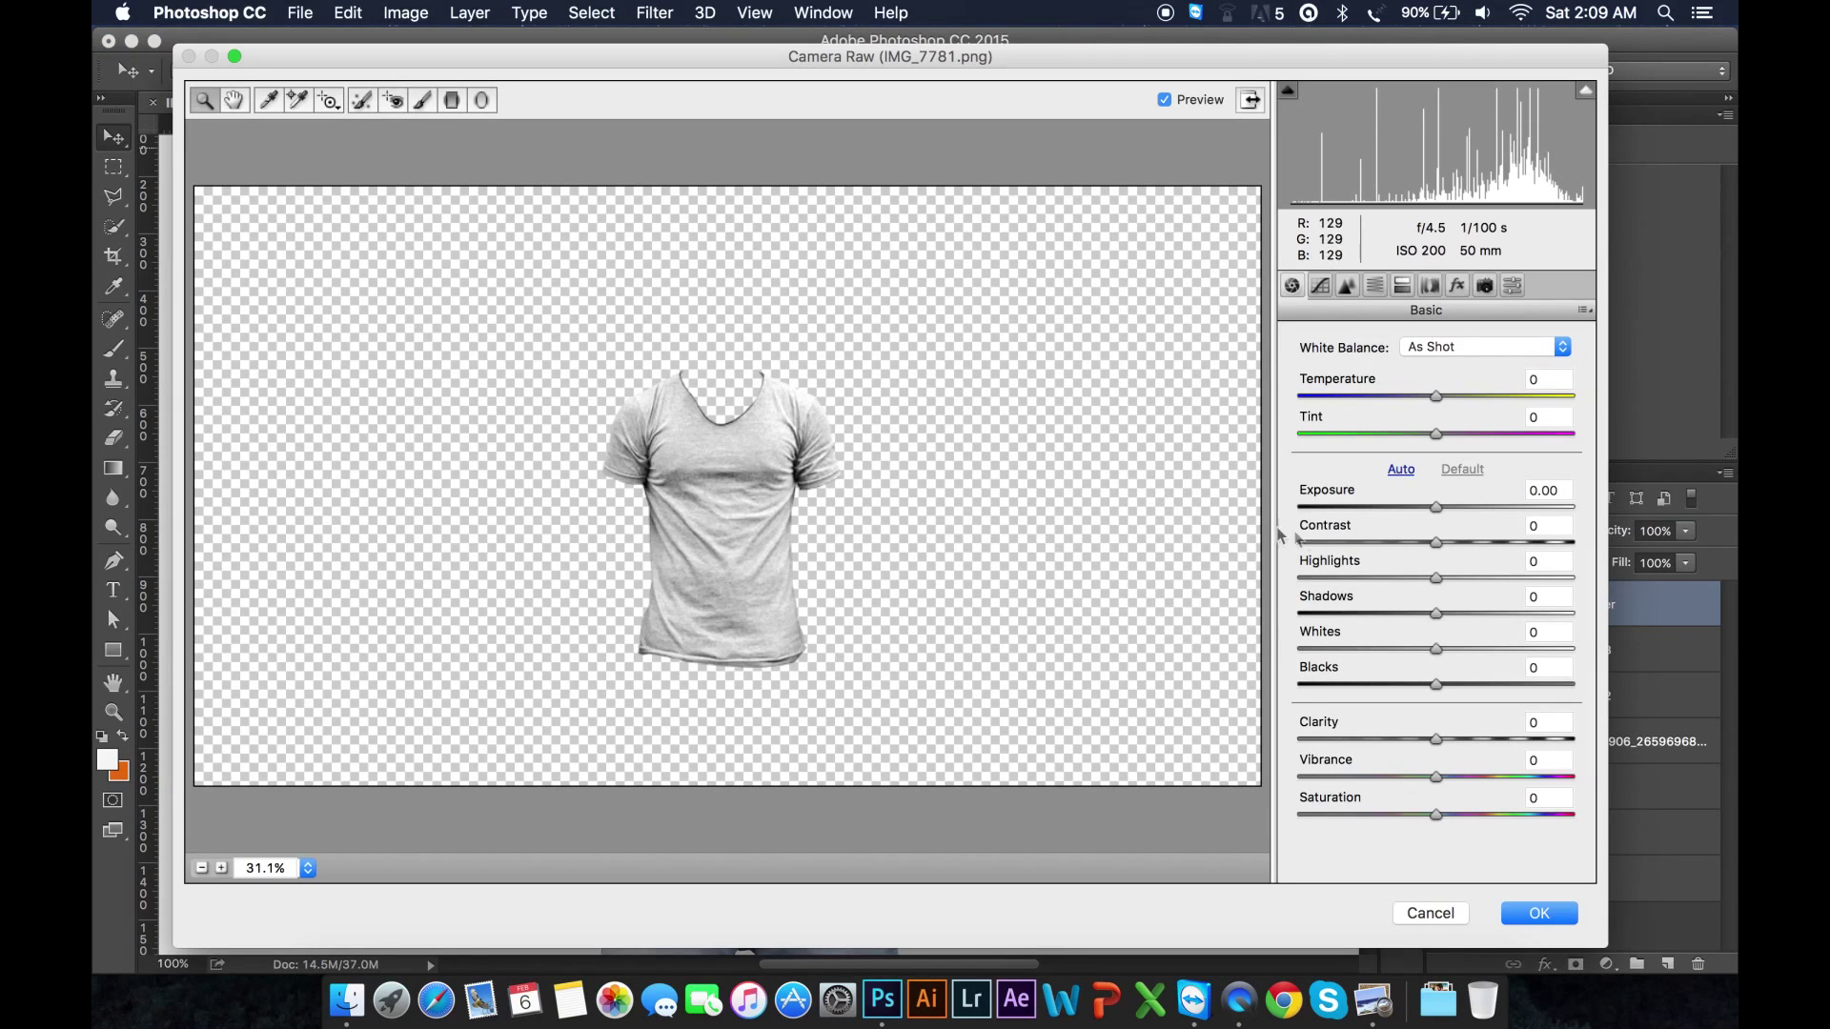
left_click_drag(1434, 615, 1291, 605)
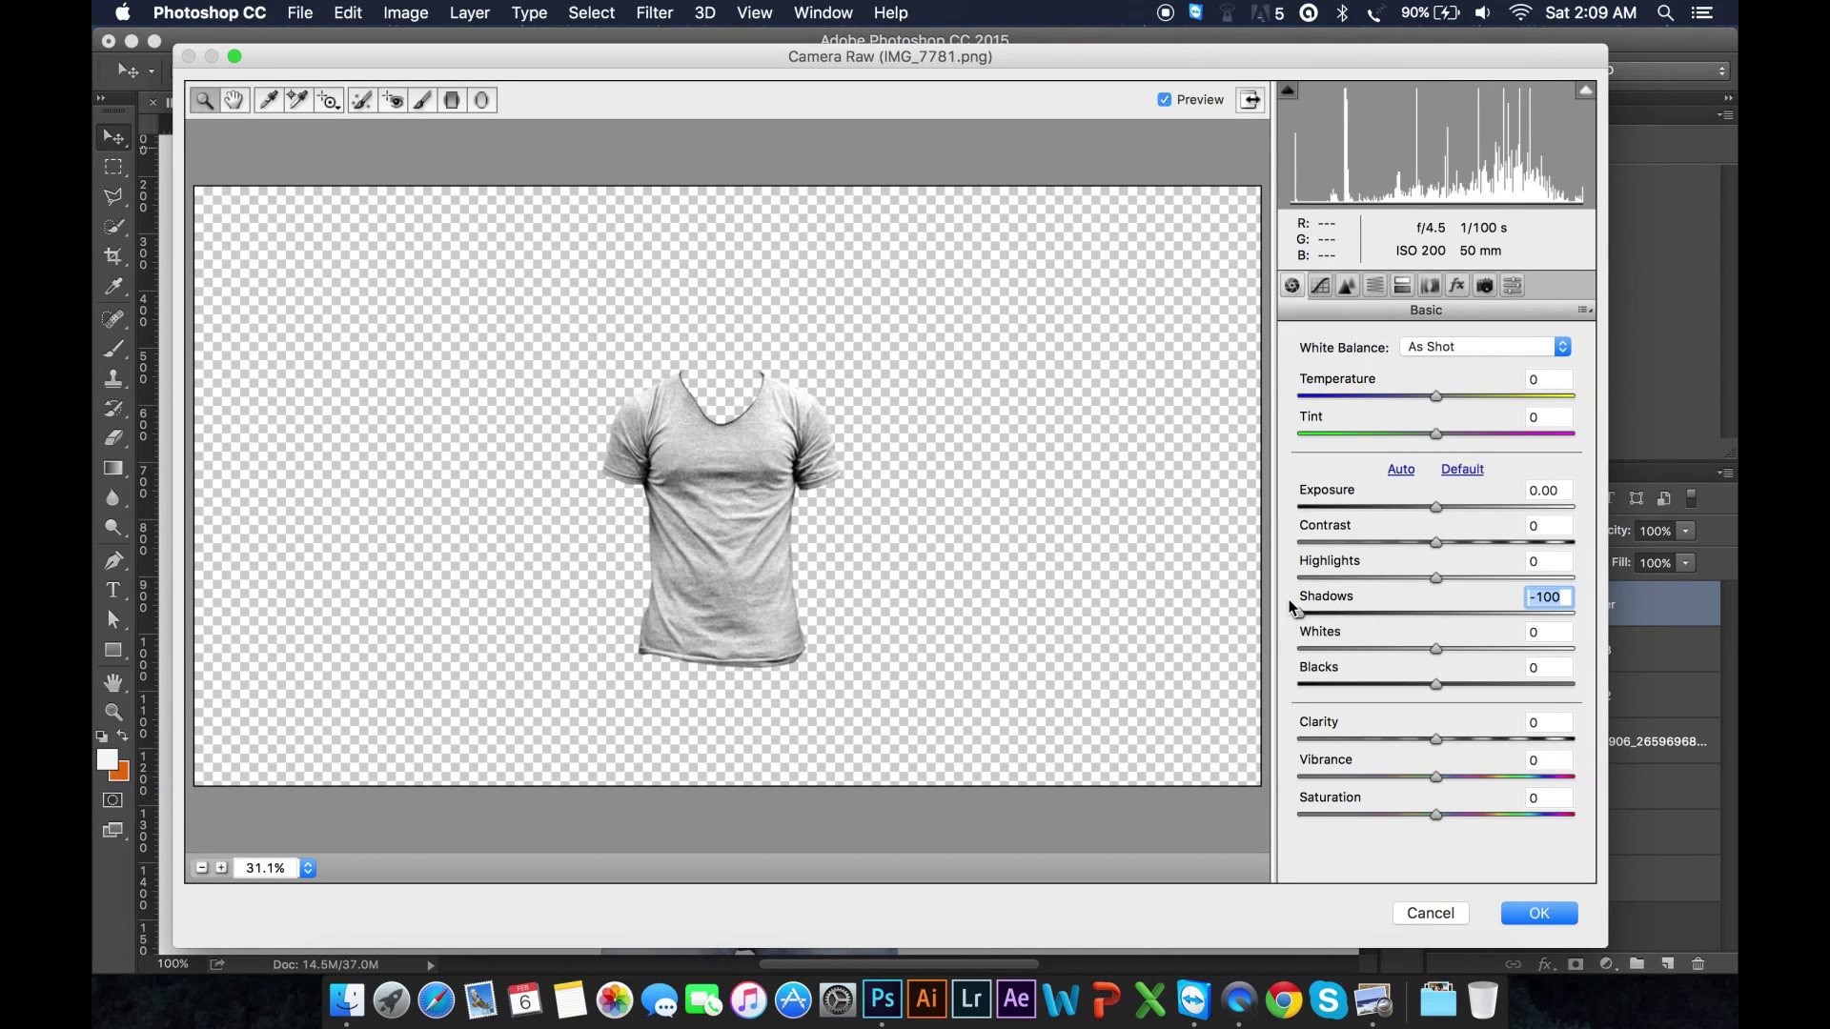
left_click_drag(1432, 686, 1365, 685)
left_click(1537, 912)
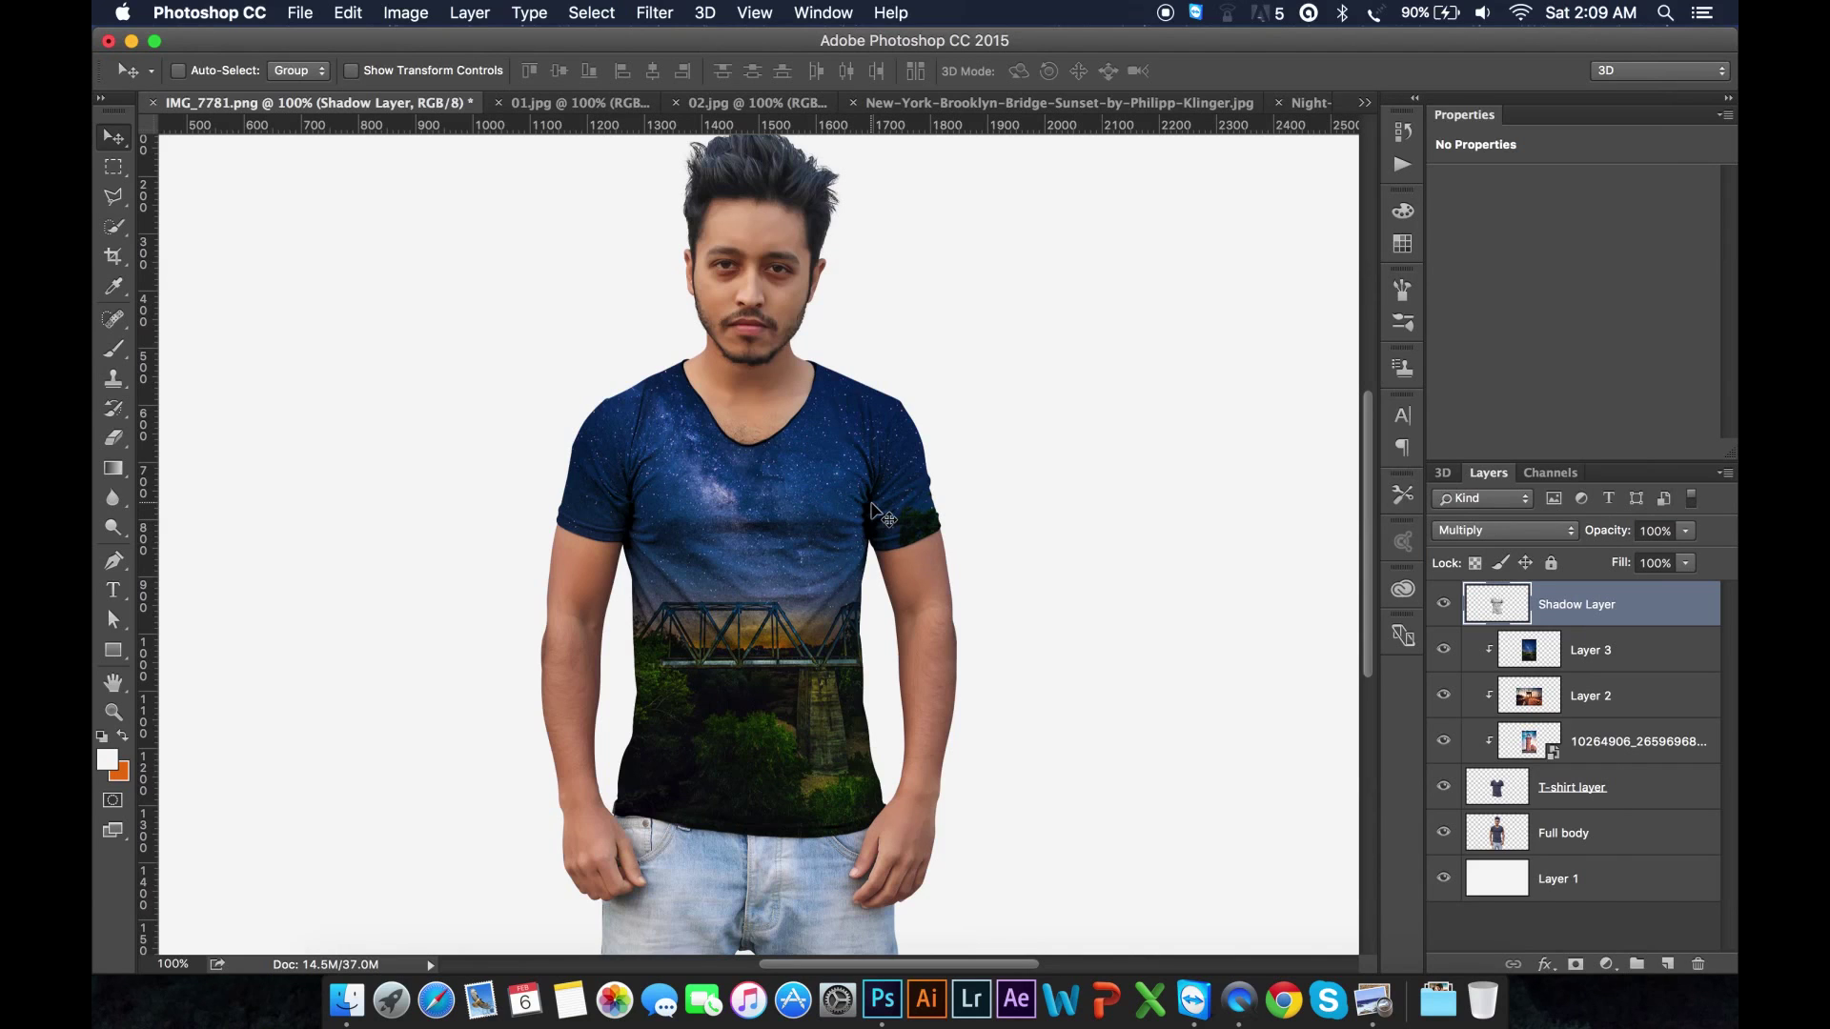
Step: Hide the night-sky and Brooklyn Bridge layers and inspect the lighthouse print on the shirt up close and at 100%
key("super+equal")
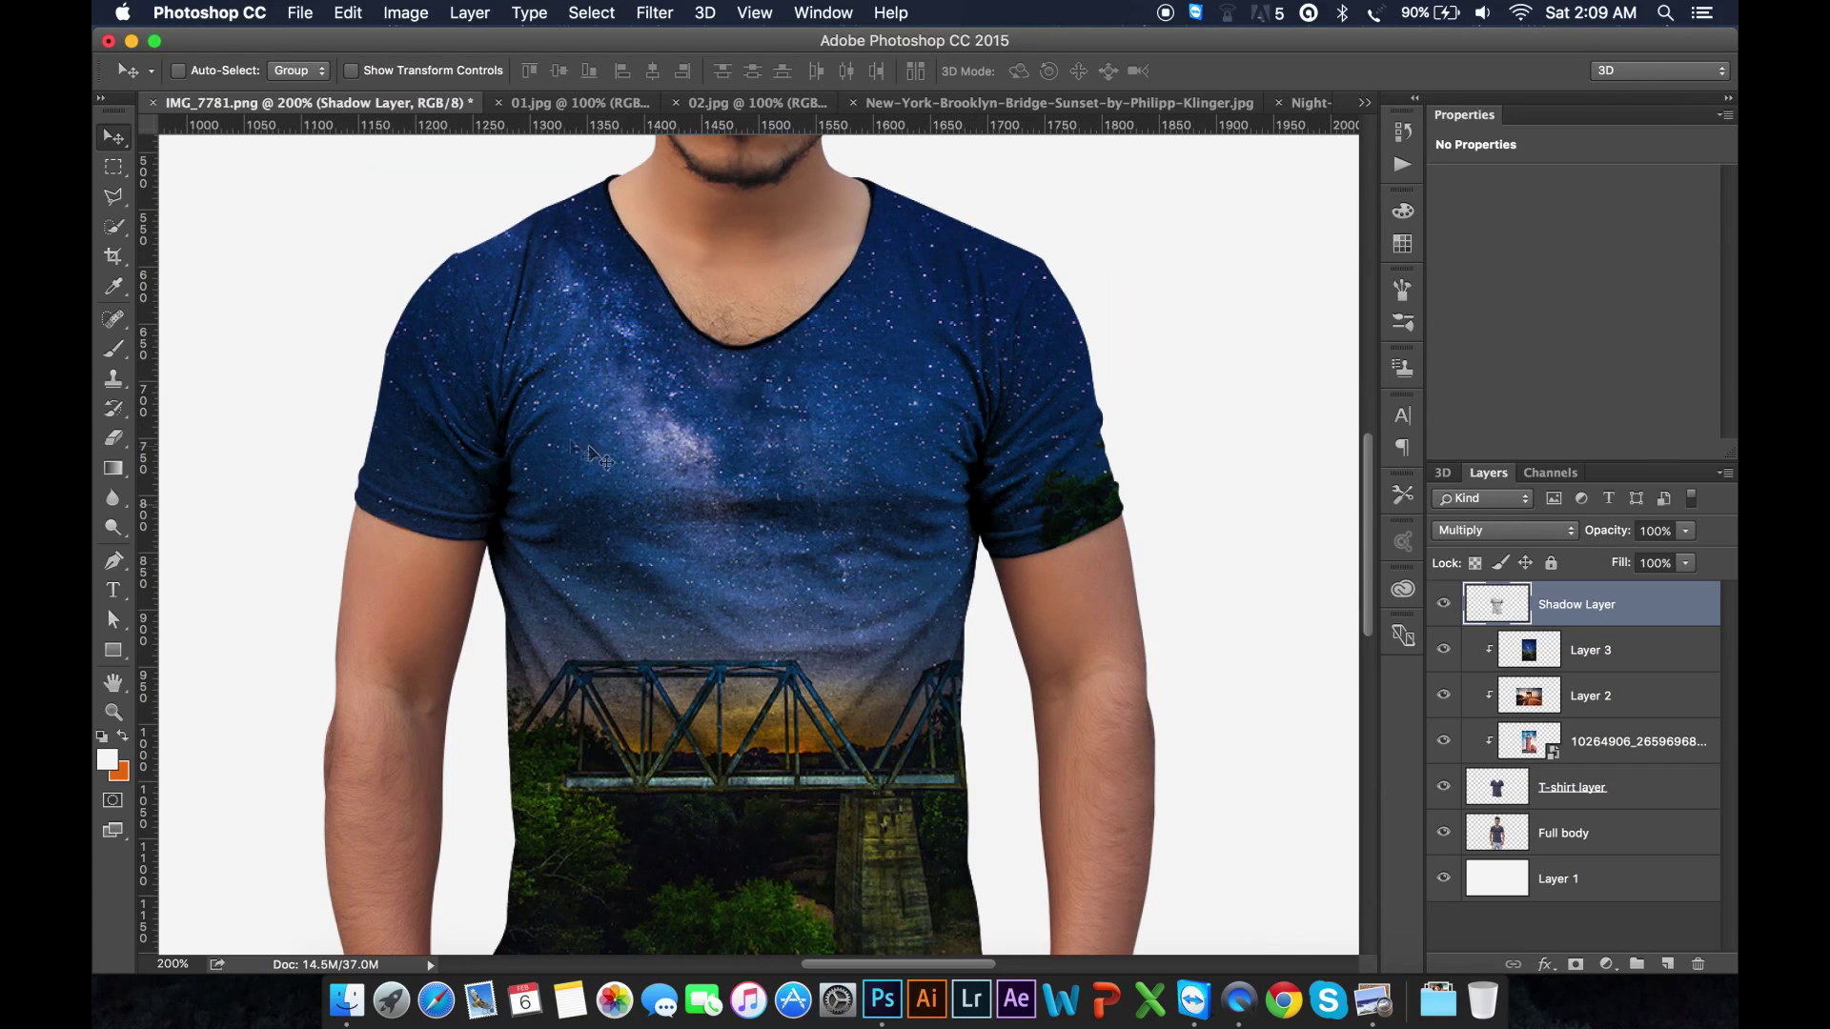
left_click(1445, 649)
left_click(1444, 697)
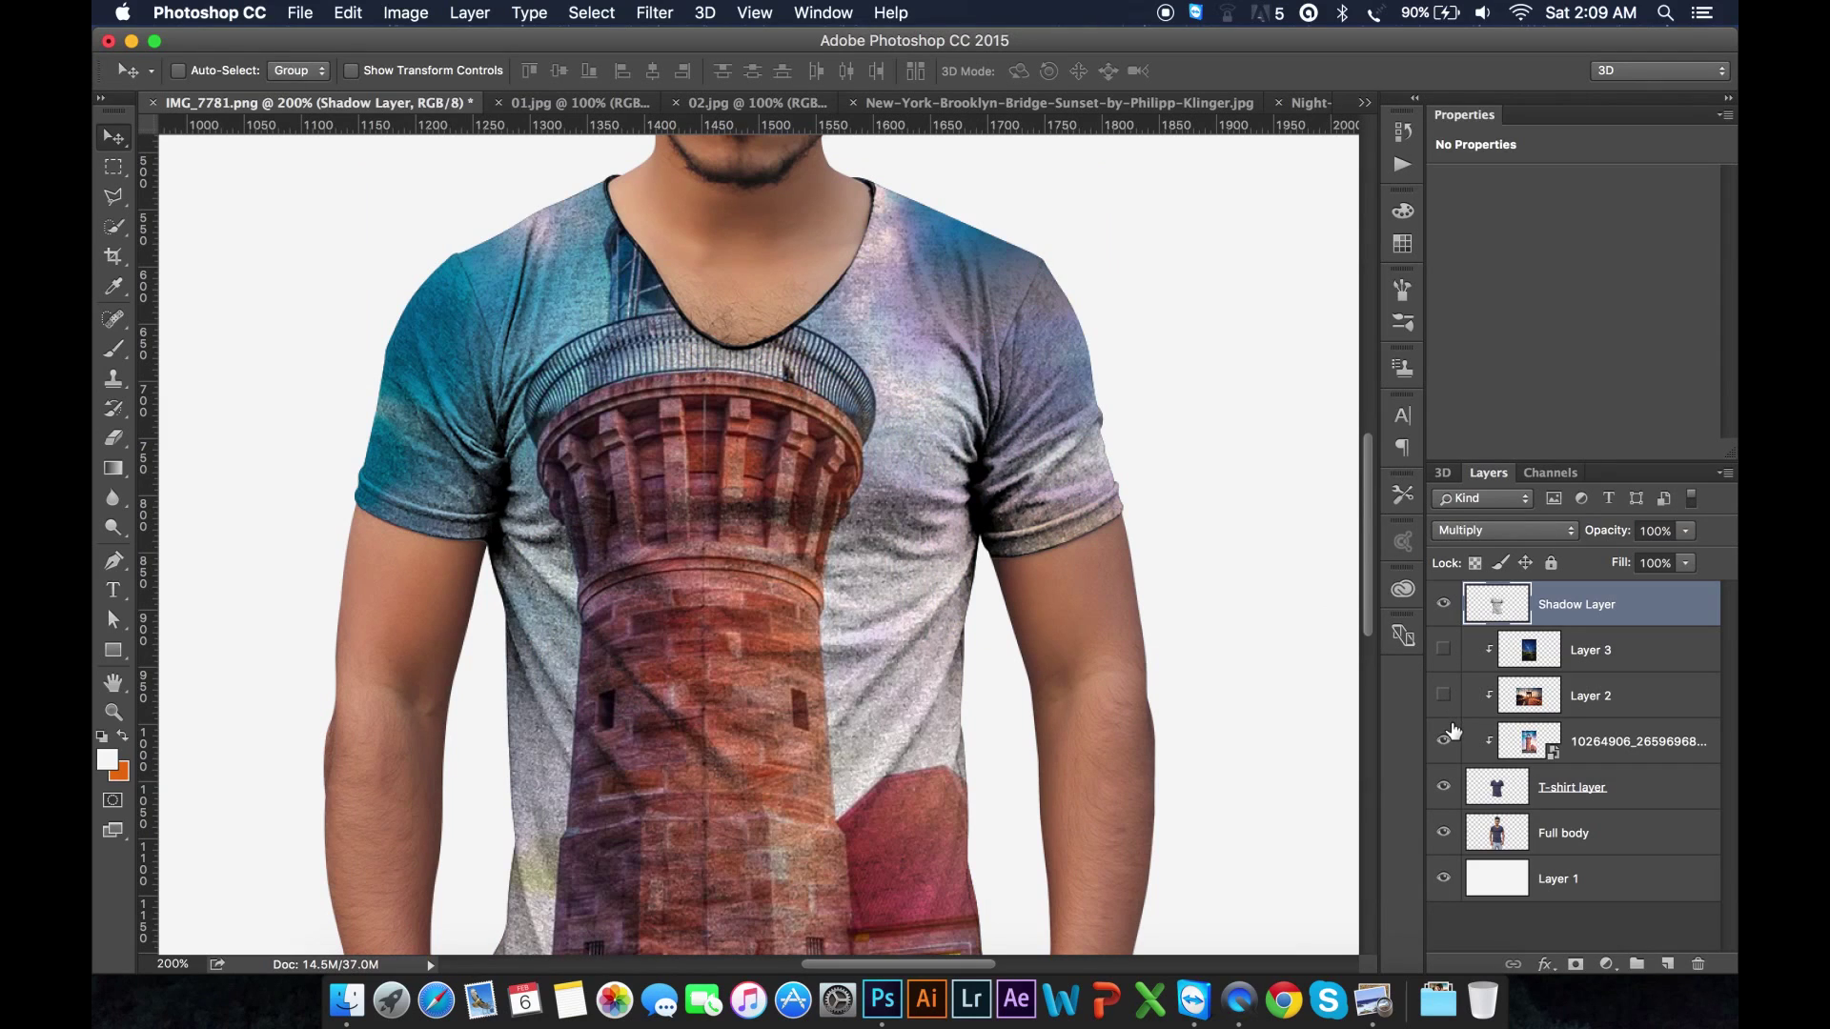
key("super+1")
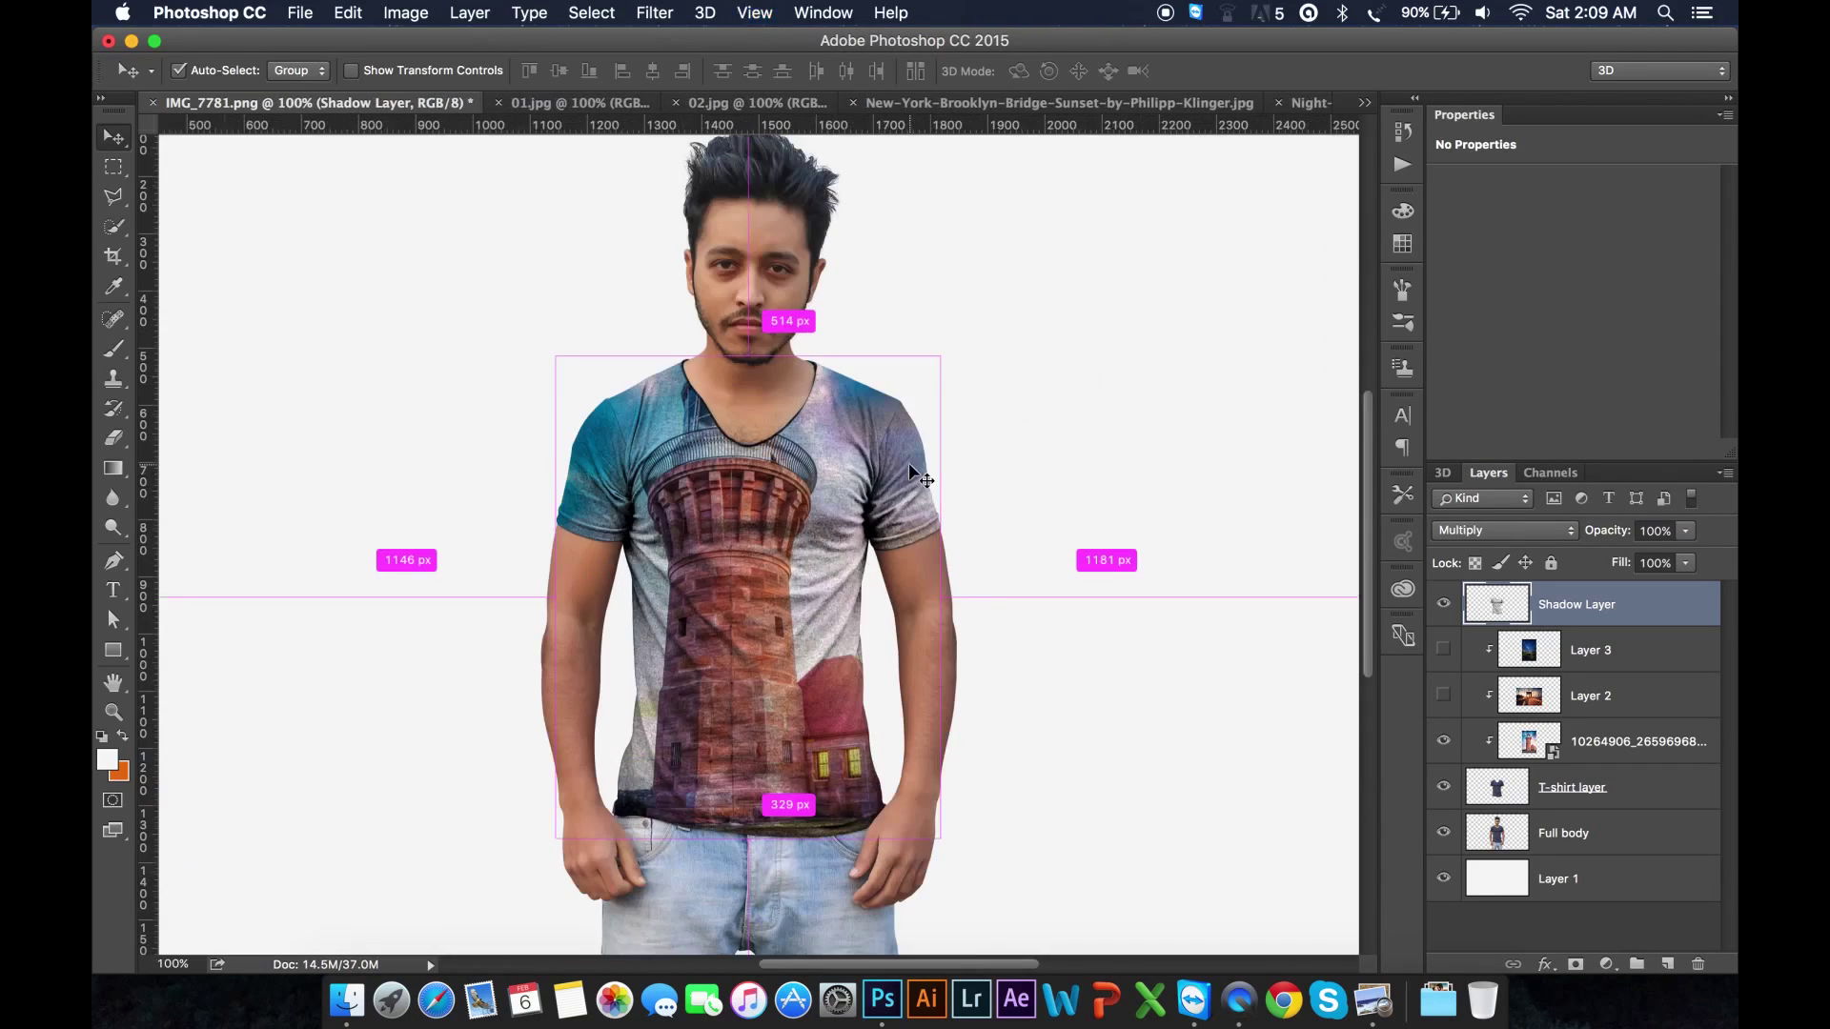